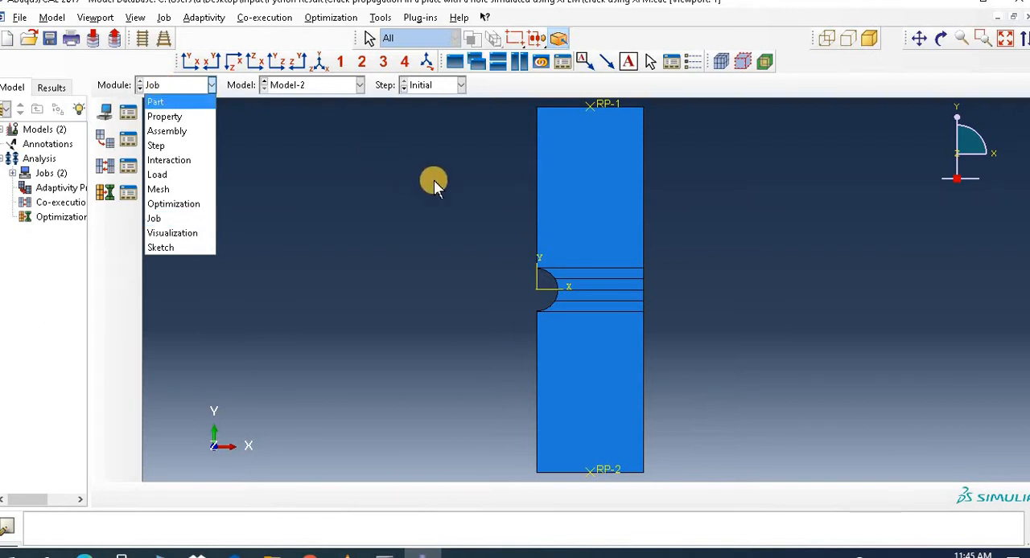
# Step: Open the analysis results of Job-3 from the list of jobs
pyautogui.click(979, 45)
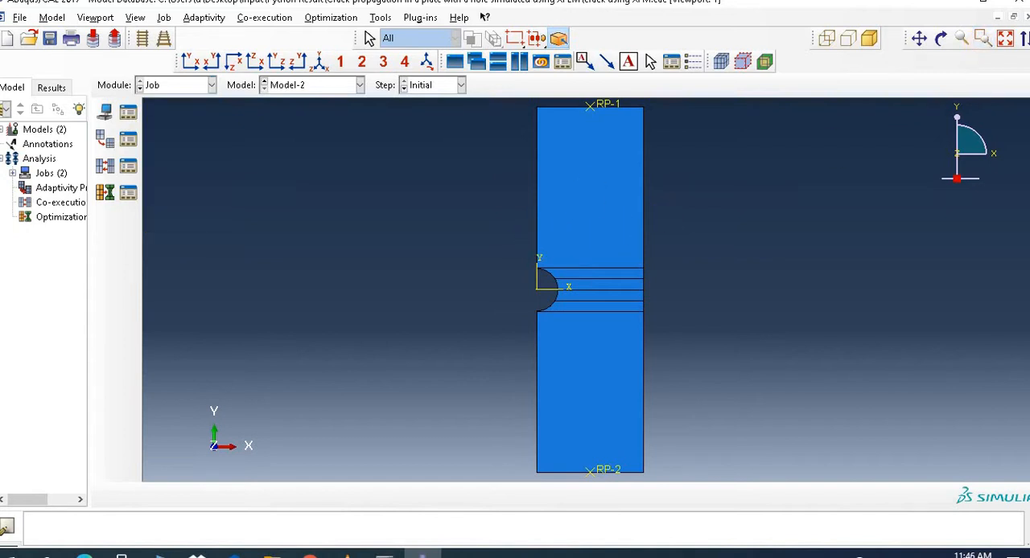
pyautogui.click(982, 39)
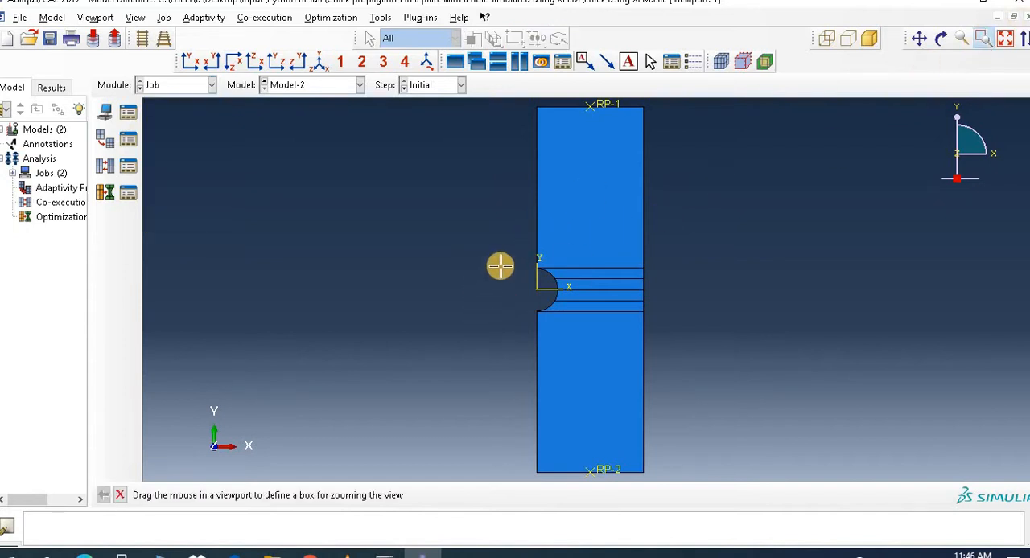
pyautogui.moveTo(509, 259); pyautogui.dragTo(660, 326)
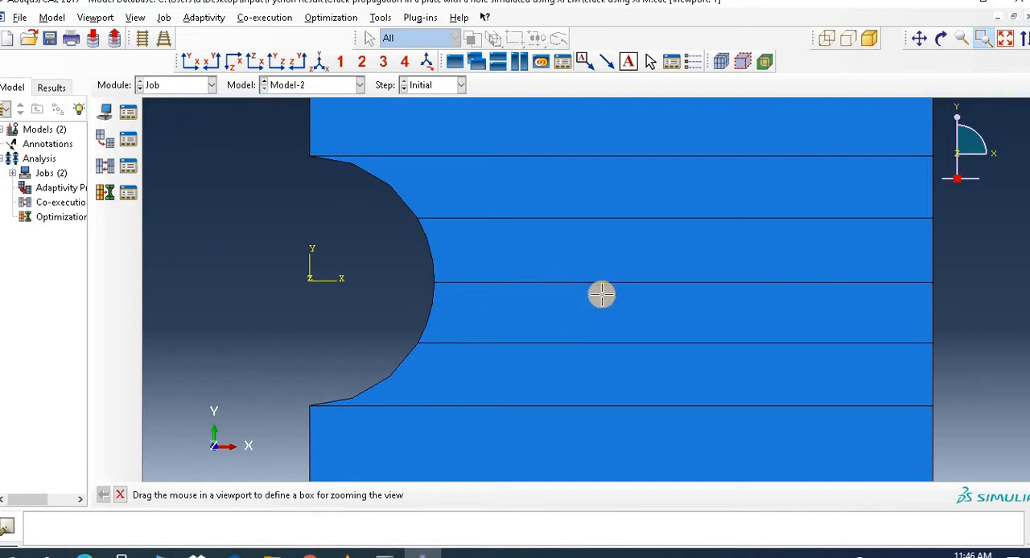
pyautogui.click(129, 115)
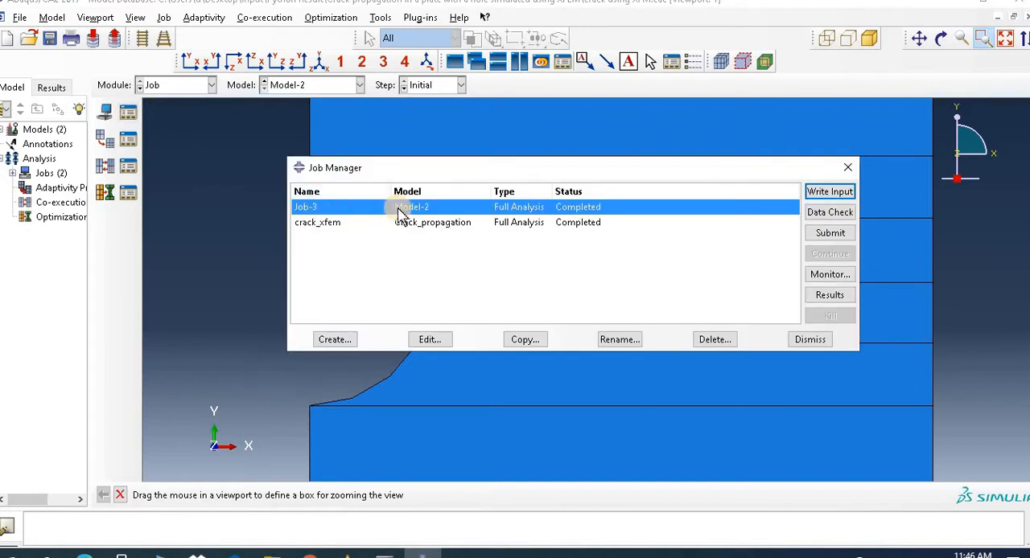
pyautogui.click(815, 296)
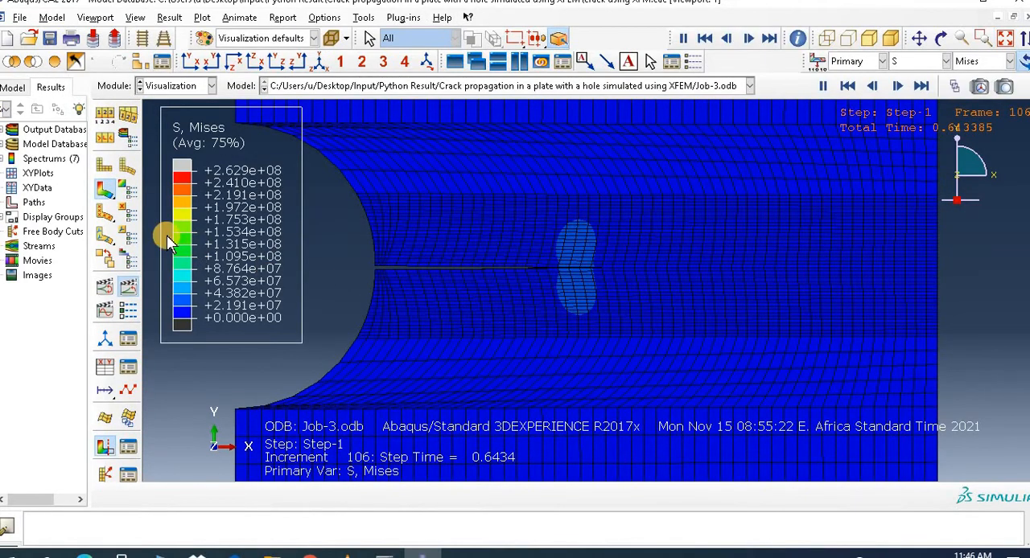
# Step: Play the Job-3 time history animation and examine the crack opening at the edge of the hole
pyautogui.click(131, 292)
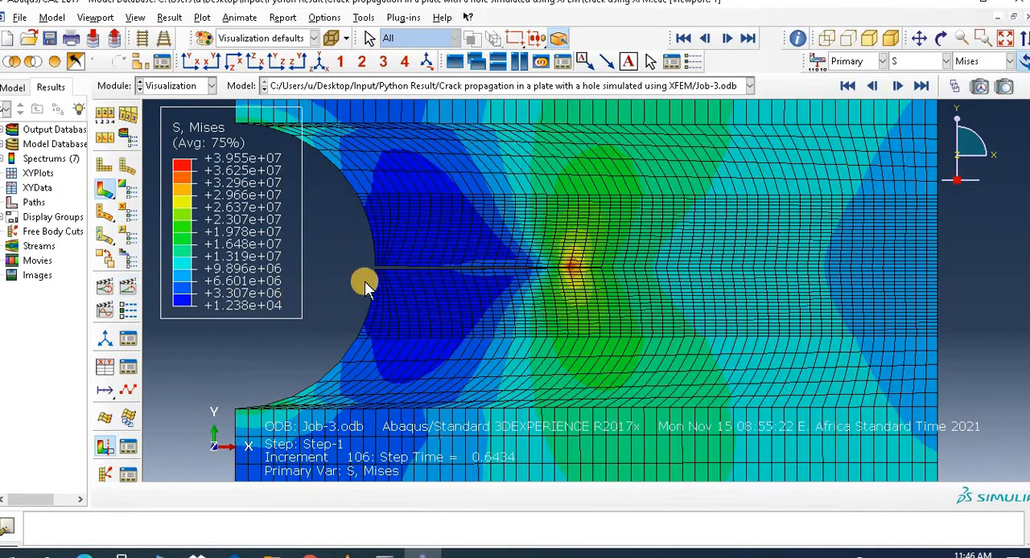
pyautogui.click(122, 291)
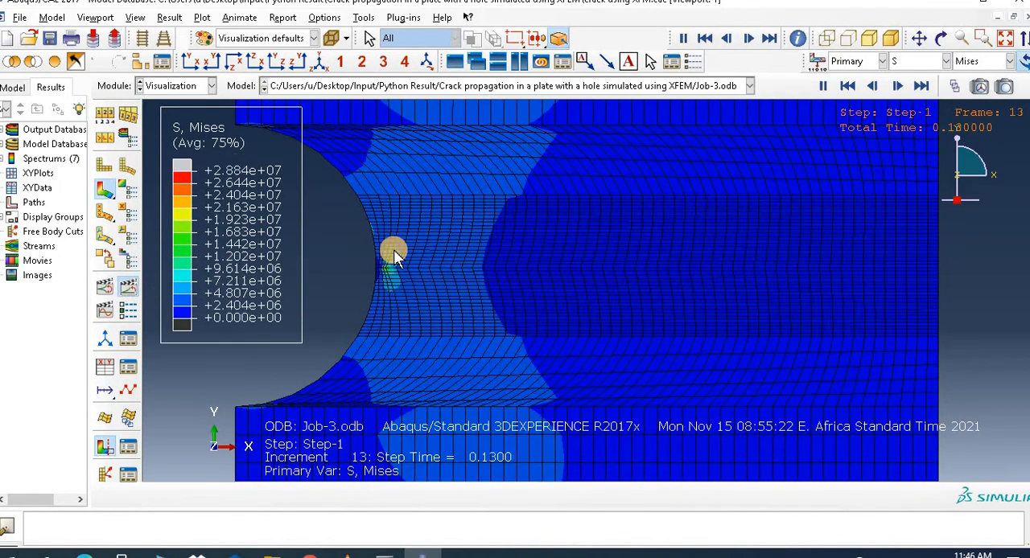
pyautogui.click(1005, 38)
pyautogui.click(982, 38)
pyautogui.moveTo(543, 278); pyautogui.dragTo(649, 310)
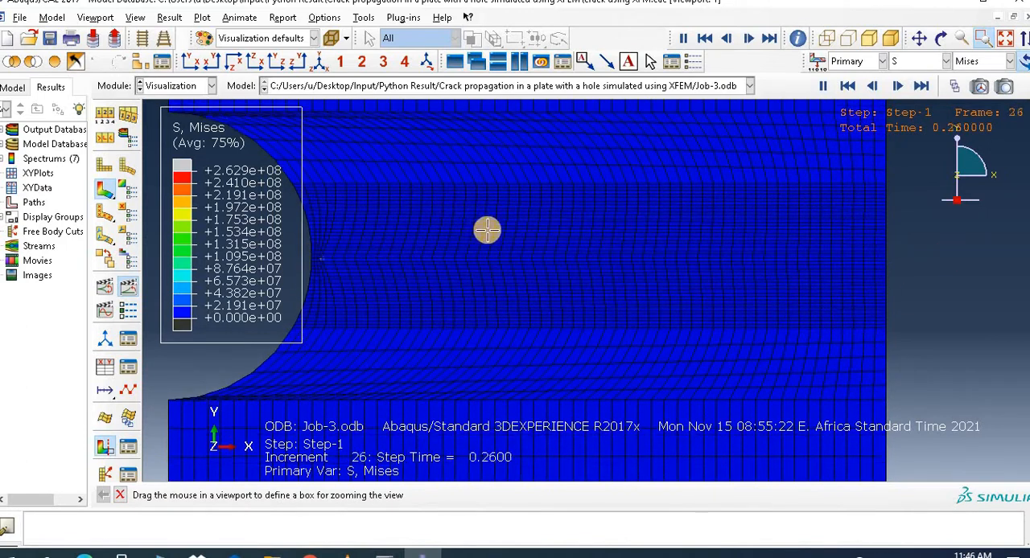
pyautogui.moveTo(289, 241); pyautogui.dragTo(390, 282)
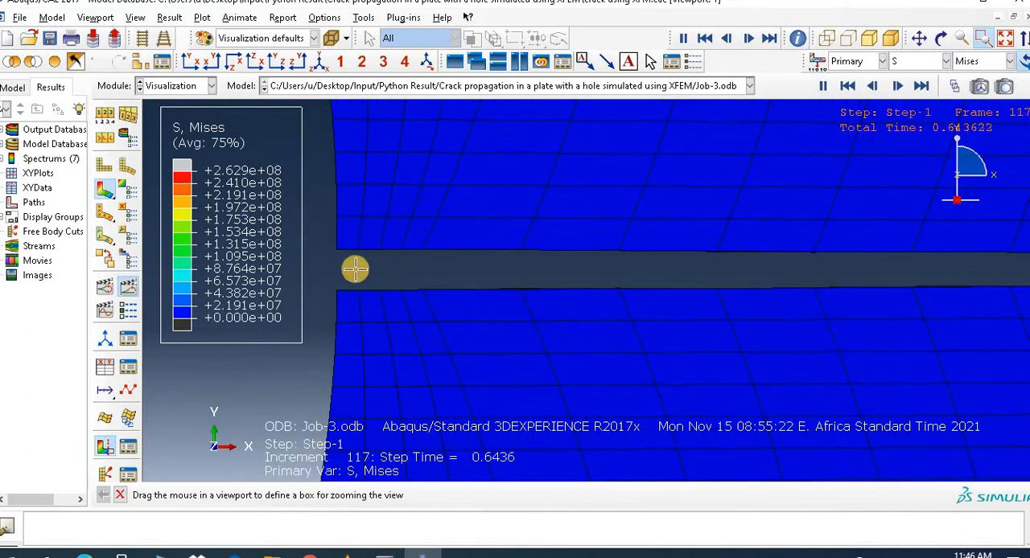
# Step: Switch to the Part module and start a new, empty model database
pyautogui.click(165, 86)
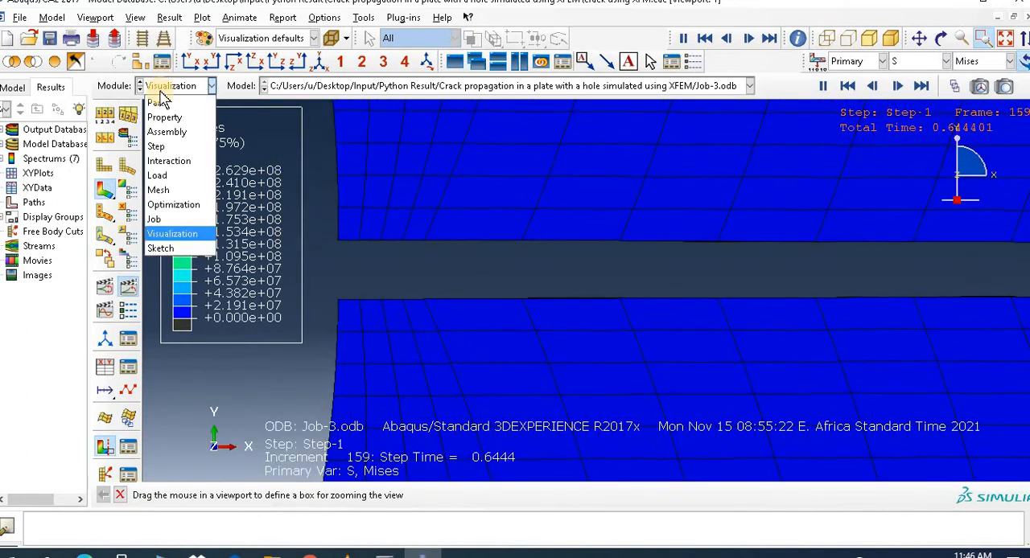
pyautogui.click(163, 106)
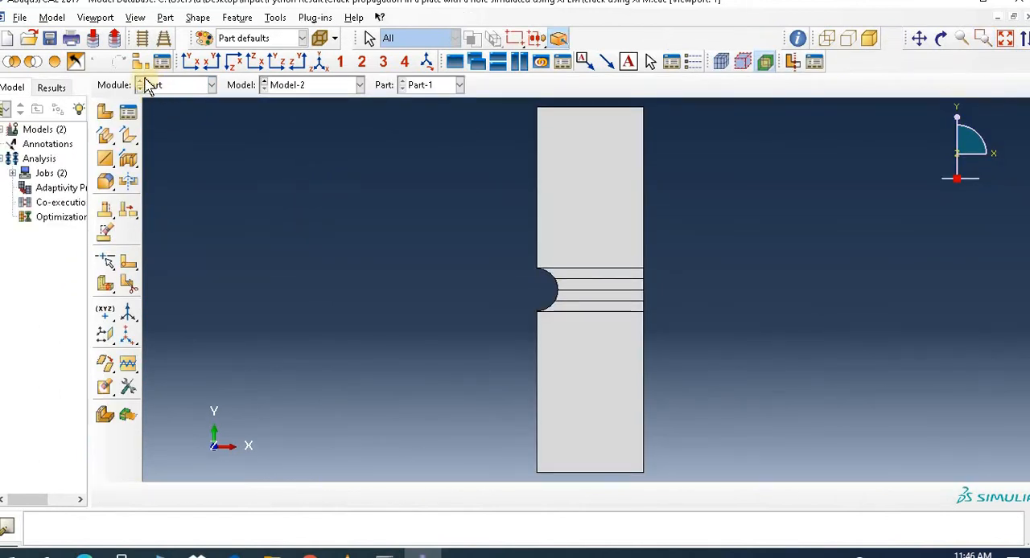
pyautogui.click(9, 39)
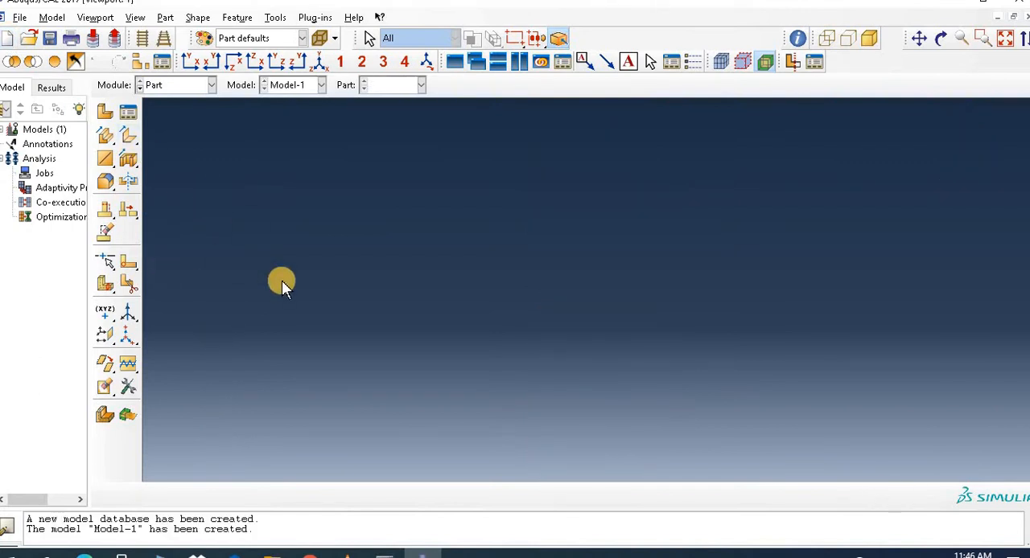
# Step: Create a 2D planar deformable part with a shell base feature, keeping the name Part-1, and start its sketch
pyautogui.click(108, 119)
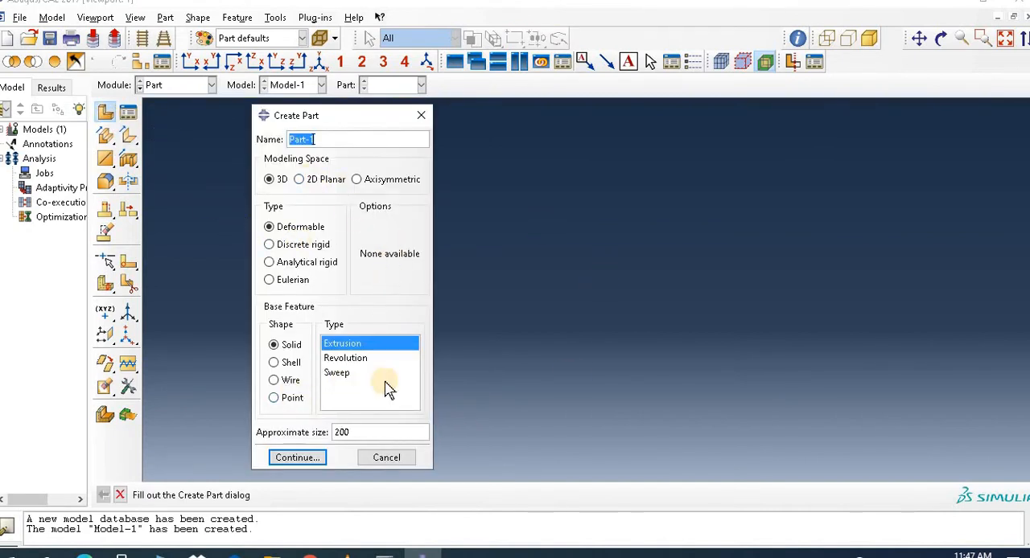
pyautogui.click(310, 181)
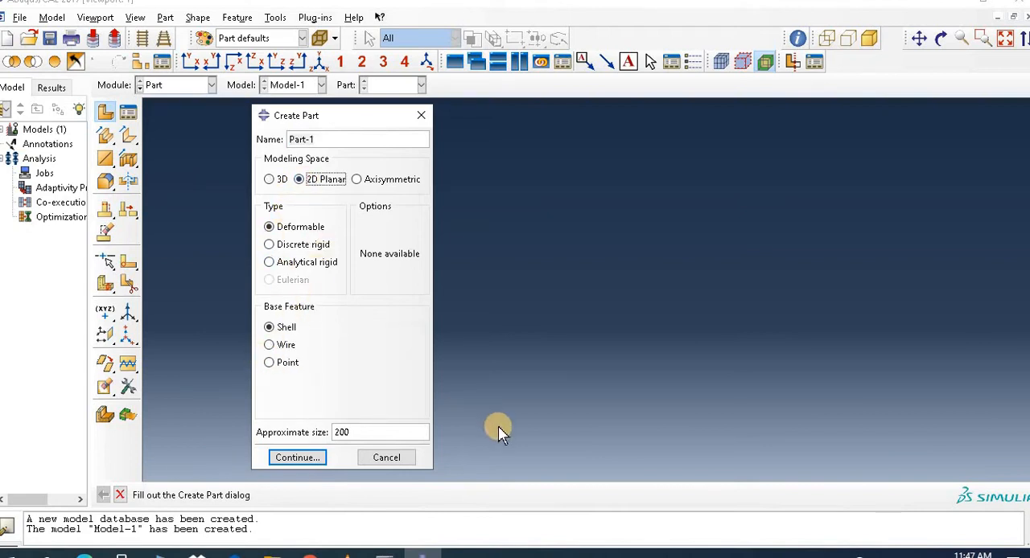
pyautogui.doubleClick(367, 433)
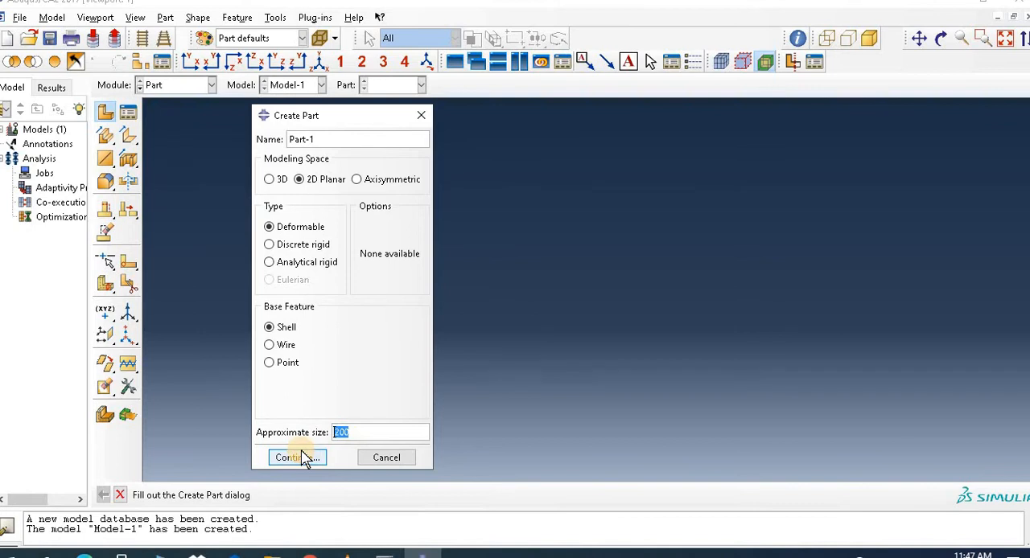
pyautogui.click(300, 458)
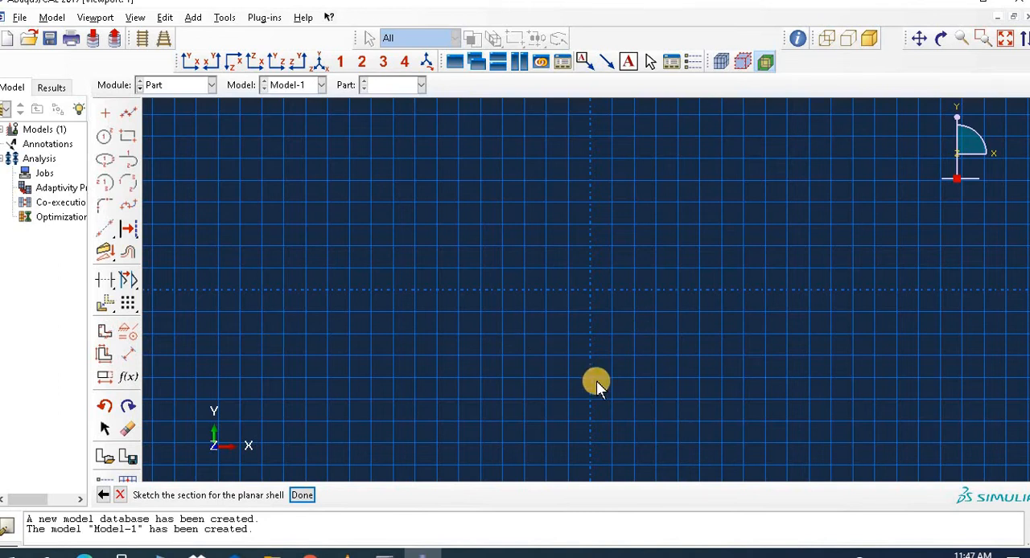
# Step: Sketch a rectangle about 0.13 wide and 0.28 high with its left side on the vertical axis
pyautogui.click(127, 137)
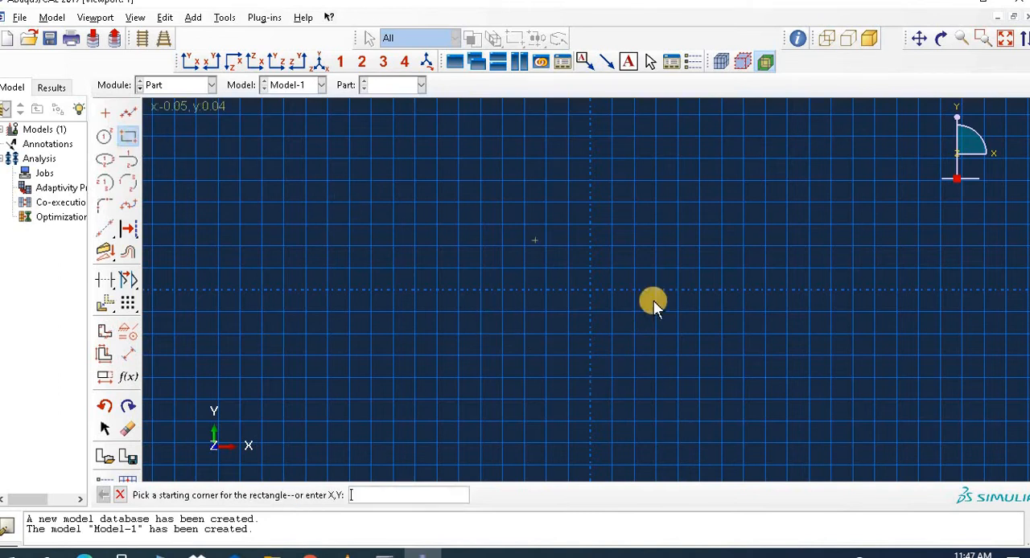
pyautogui.click(590, 136)
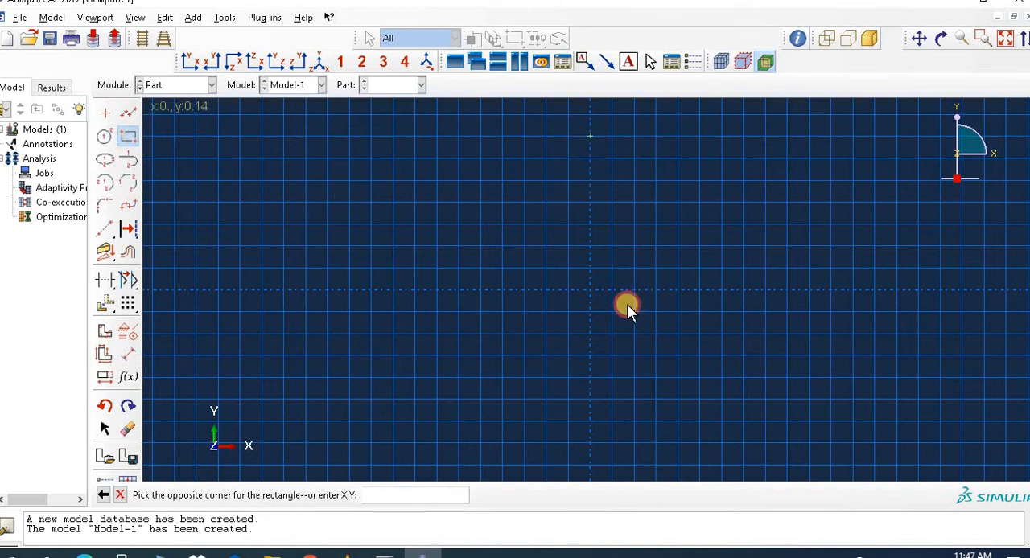
pyautogui.click(731, 441)
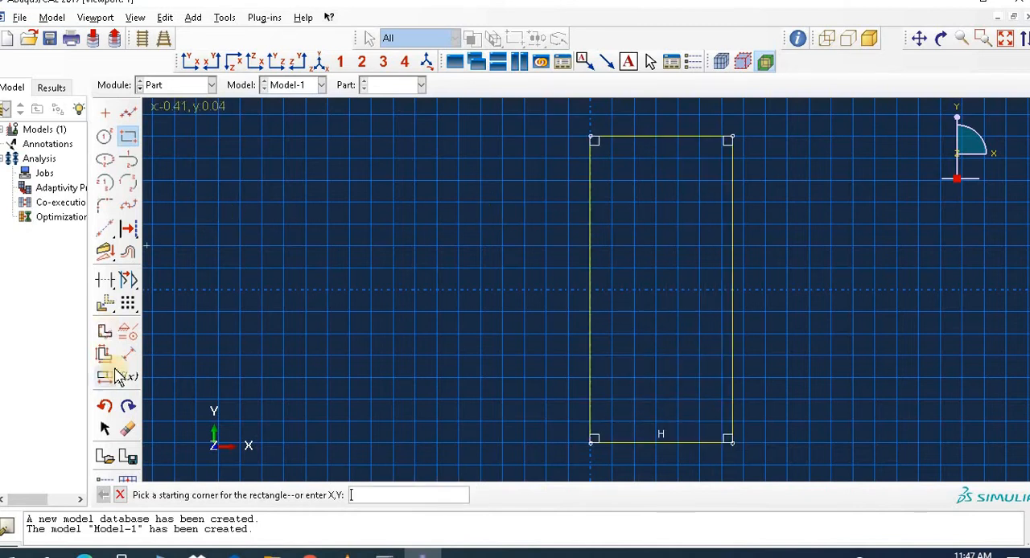
# Step: Dimension the rectangle with a height of 0.4 and a width of 0.2
pyautogui.click(127, 354)
pyautogui.click(588, 343)
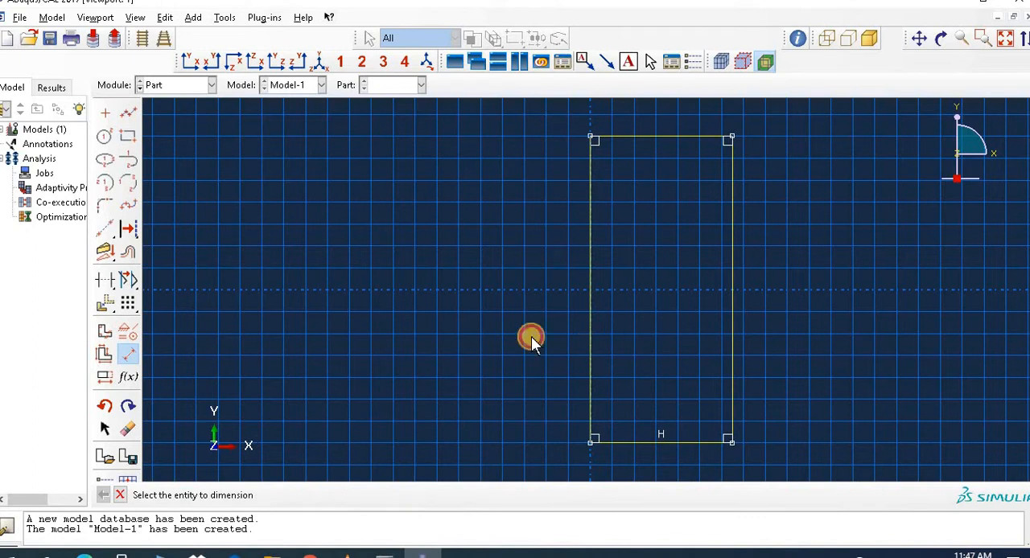
pyautogui.click(455, 328)
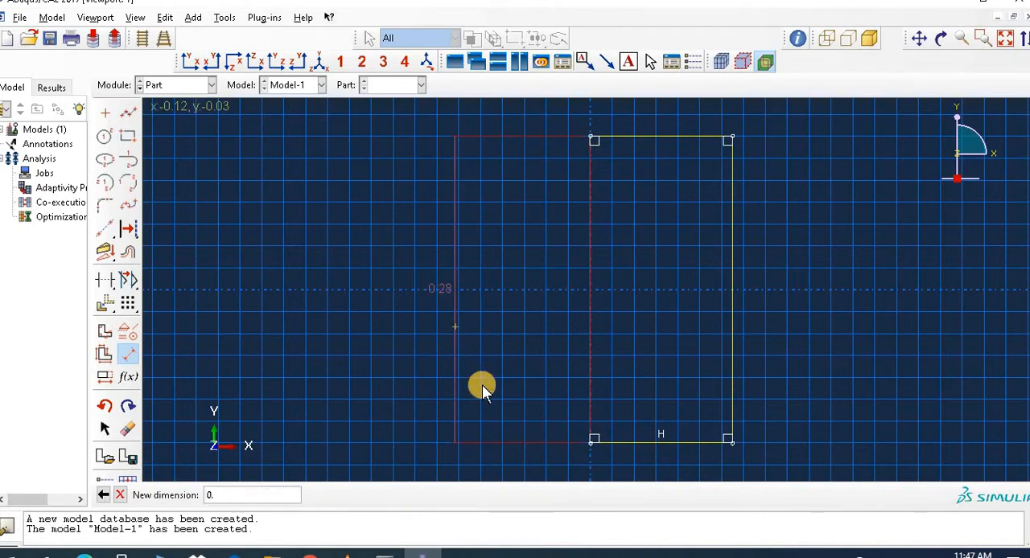
pyautogui.press('Return')
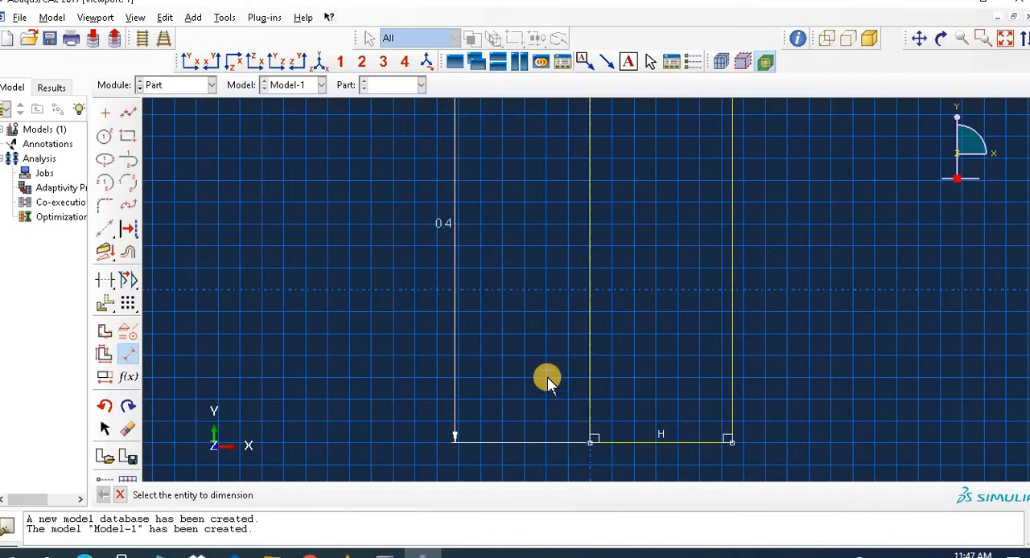
pyautogui.click(620, 445)
pyautogui.click(660, 474)
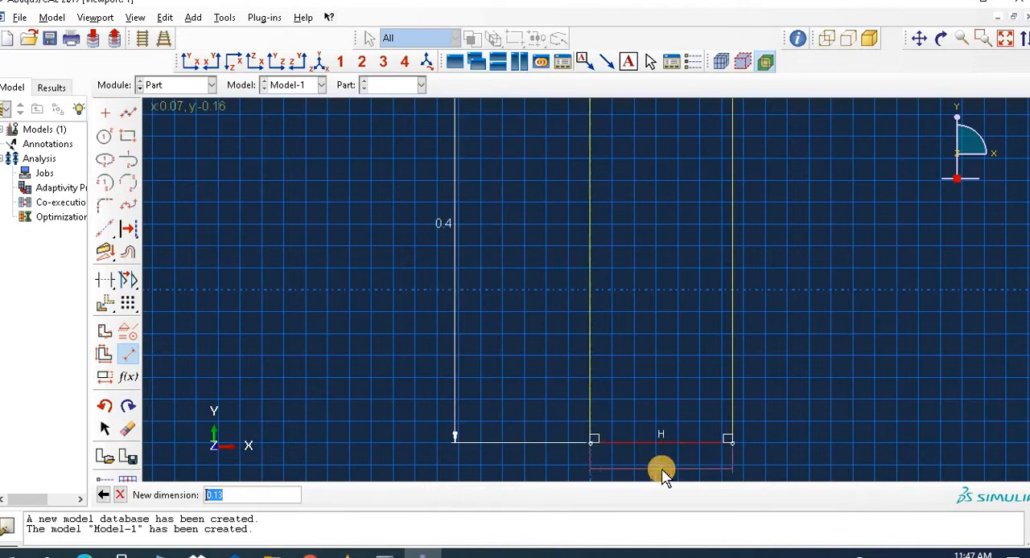
pyautogui.write('0.2')
pyautogui.press('Return')
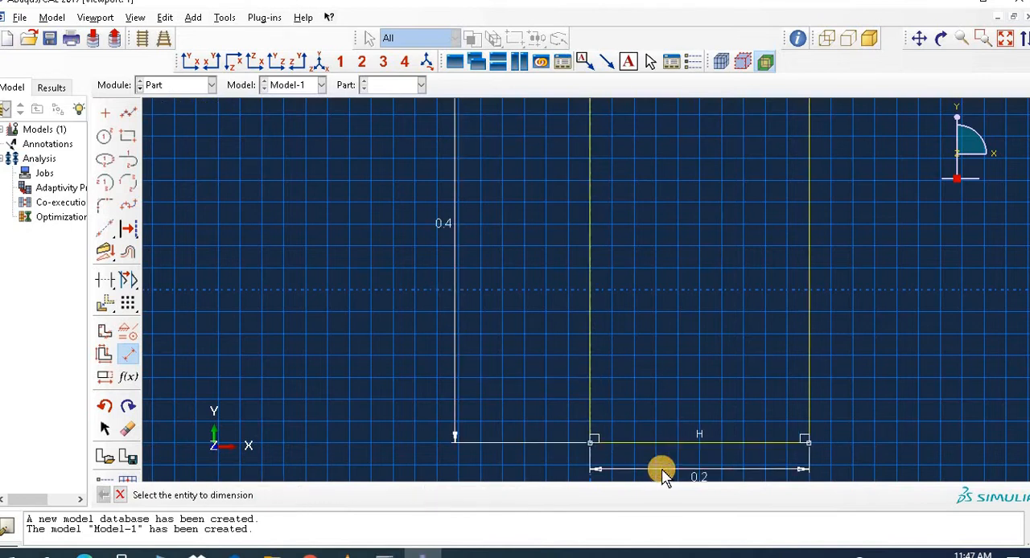
pyautogui.click(1005, 39)
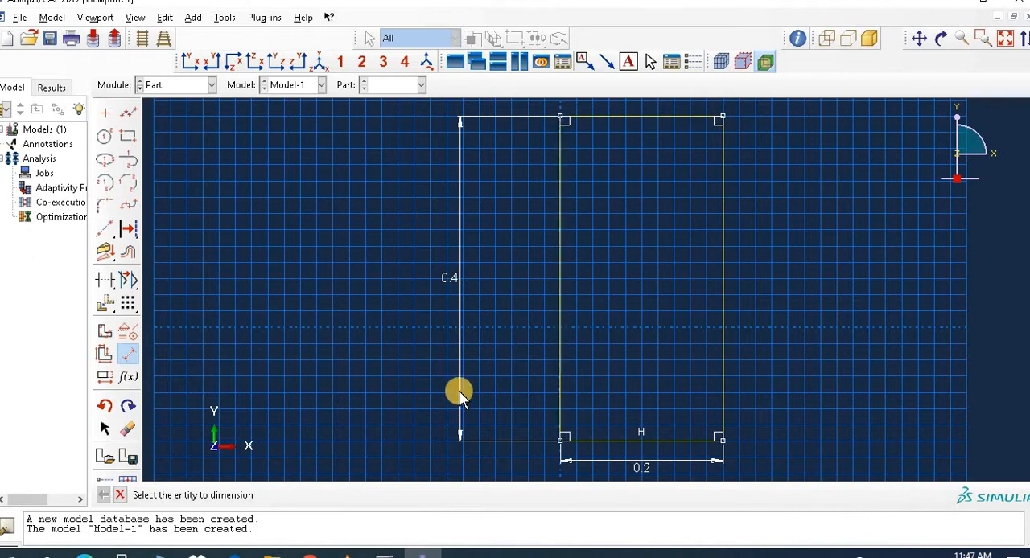
# Step: Draw a circle of about 0.07 radius centred on the midpoint of the rectangle's left side
pyautogui.click(105, 137)
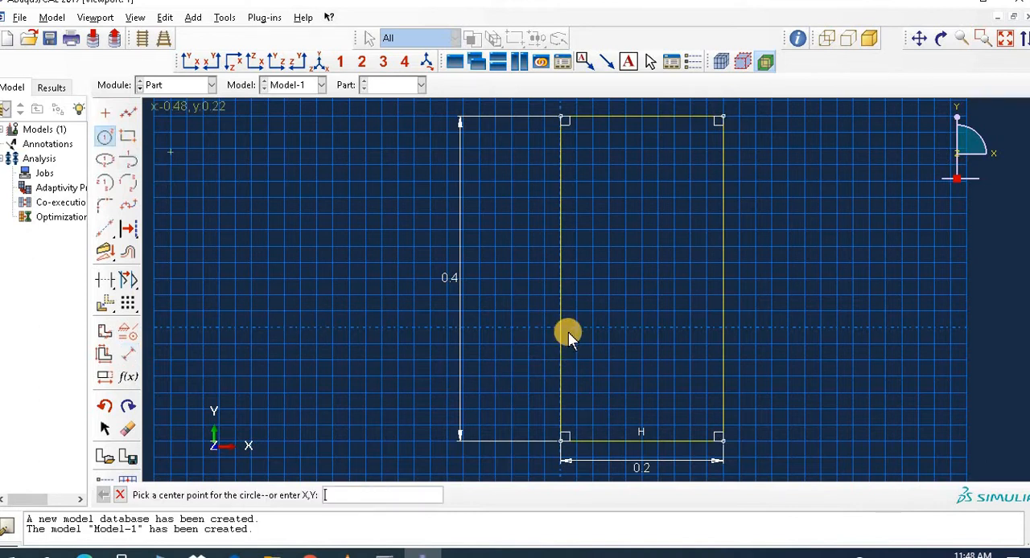
pyautogui.click(561, 278)
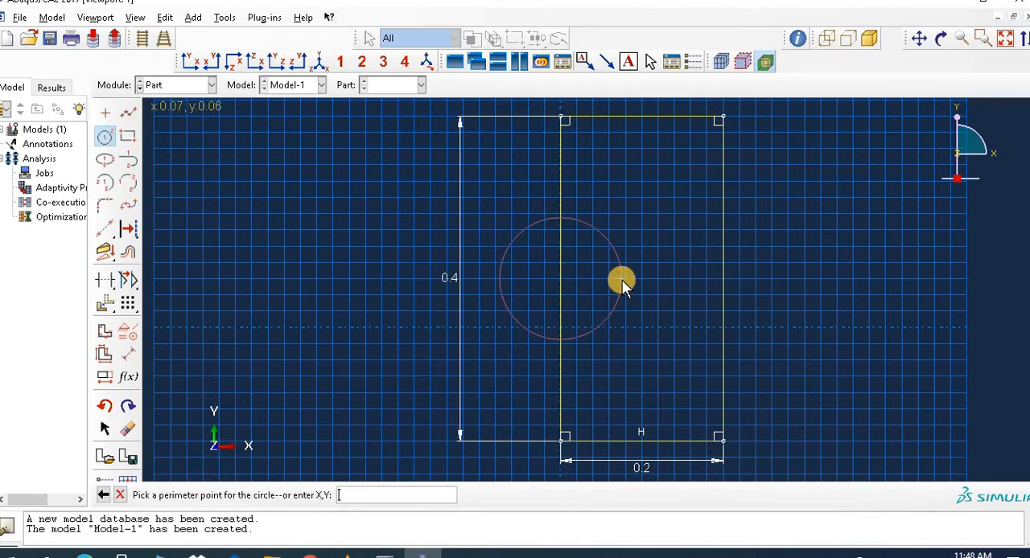
pyautogui.click(621, 280)
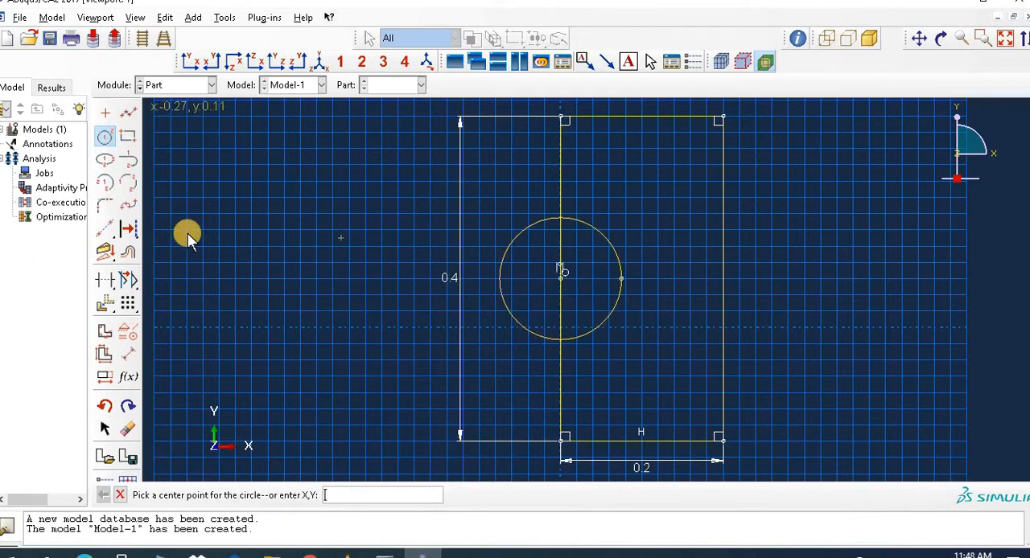
# Step: Dimension the circle with a radius of 0.05
pyautogui.click(128, 354)
pyautogui.click(547, 342)
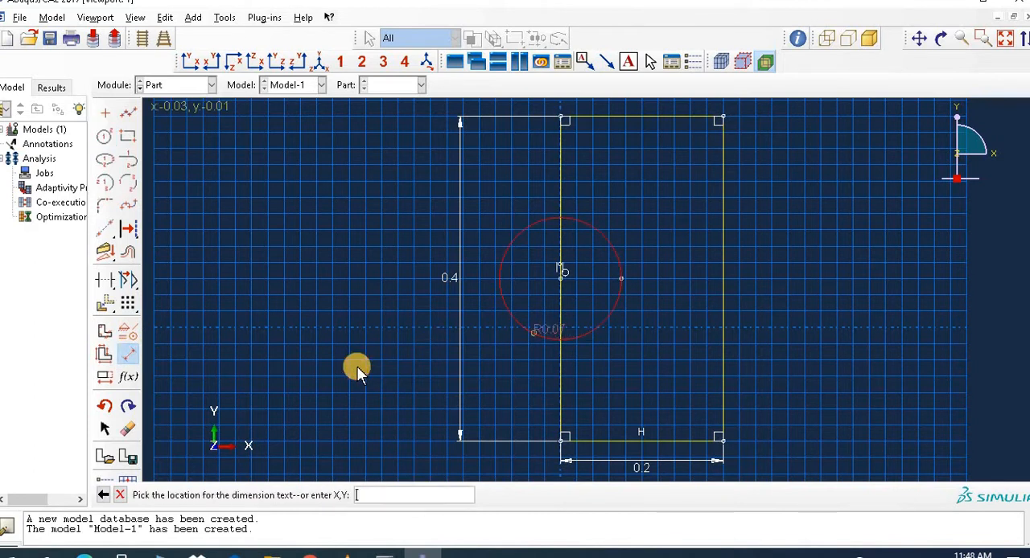
pyautogui.click(346, 370)
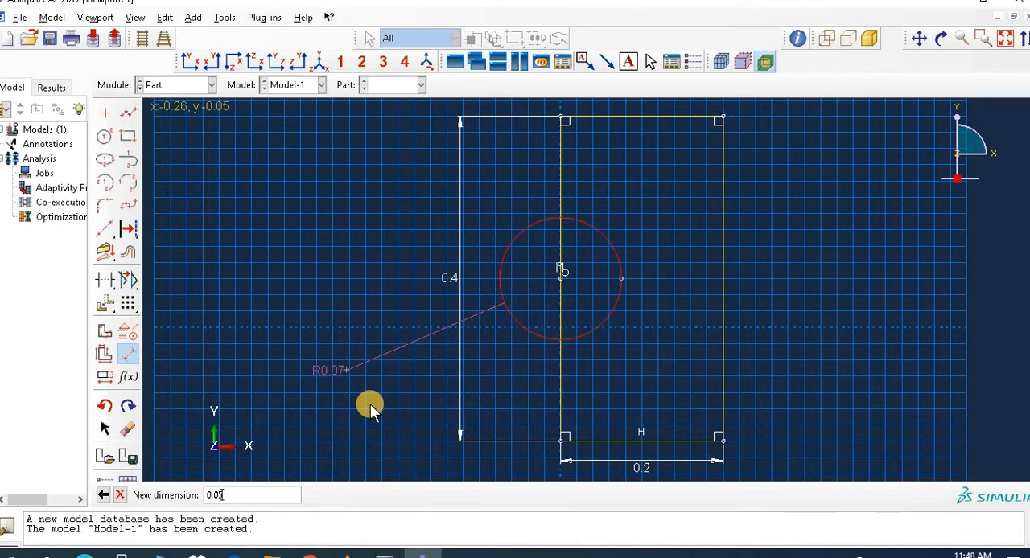
pyautogui.write('0.05')
pyautogui.press('Return')
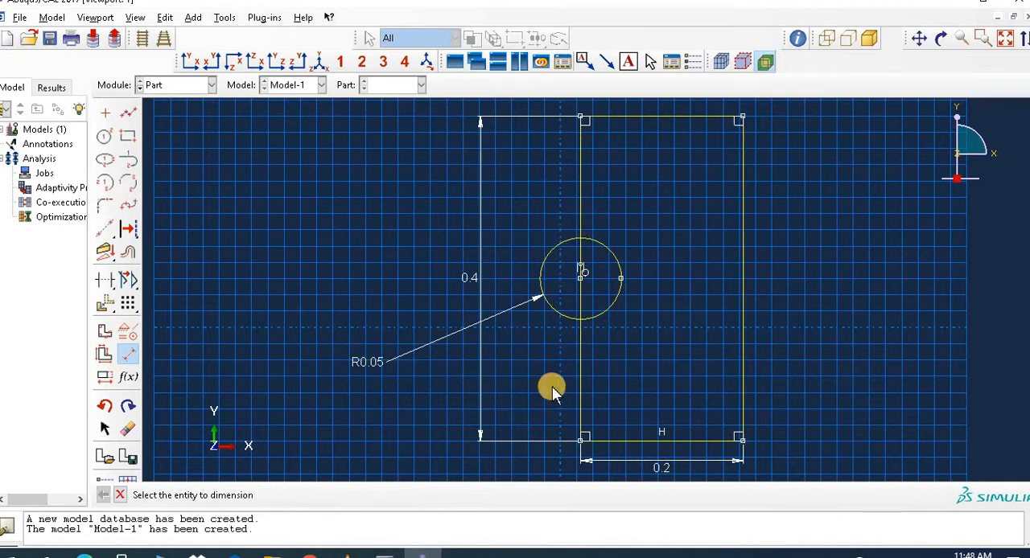
pyautogui.click(603, 314)
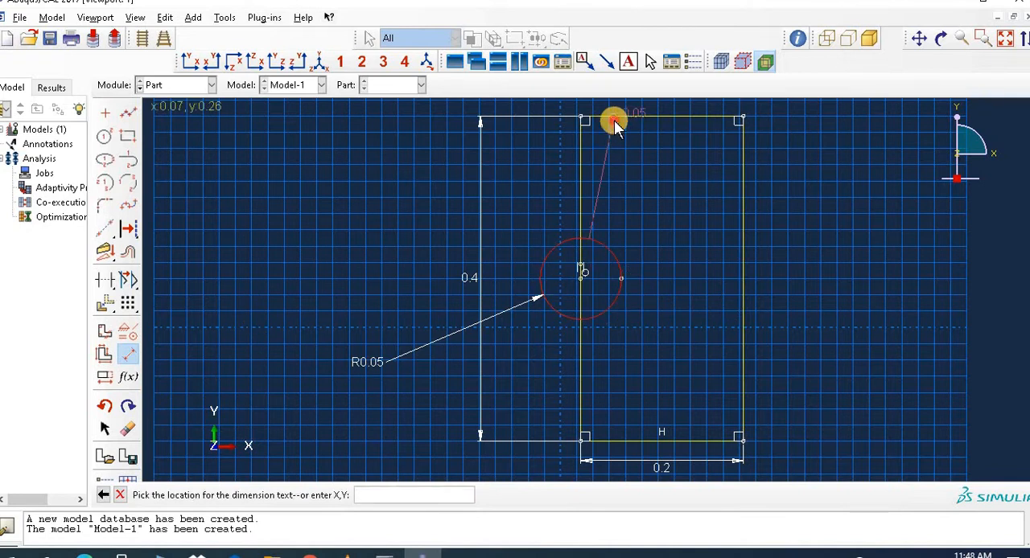
pyautogui.click(614, 123)
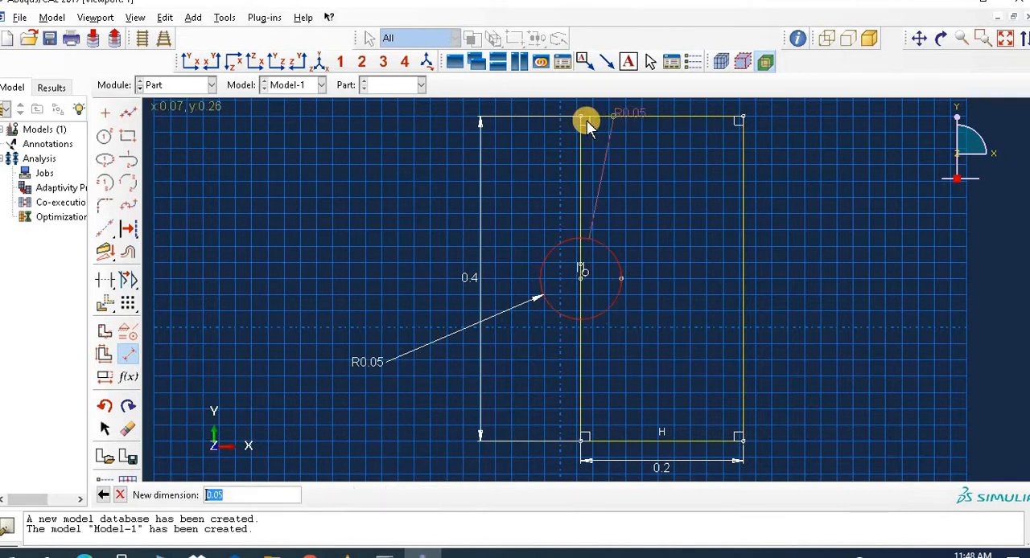
pyautogui.click(130, 355)
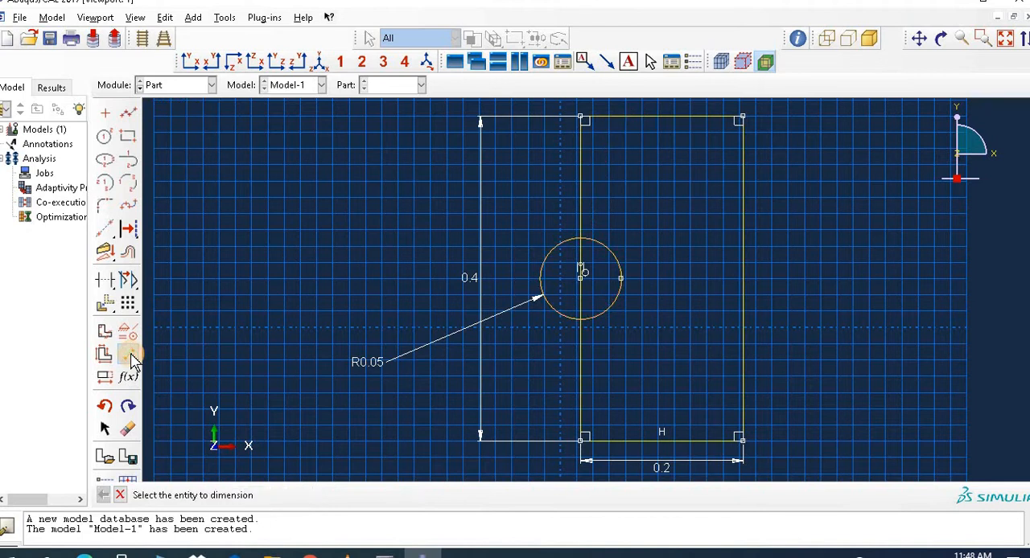
pyautogui.click(626, 120)
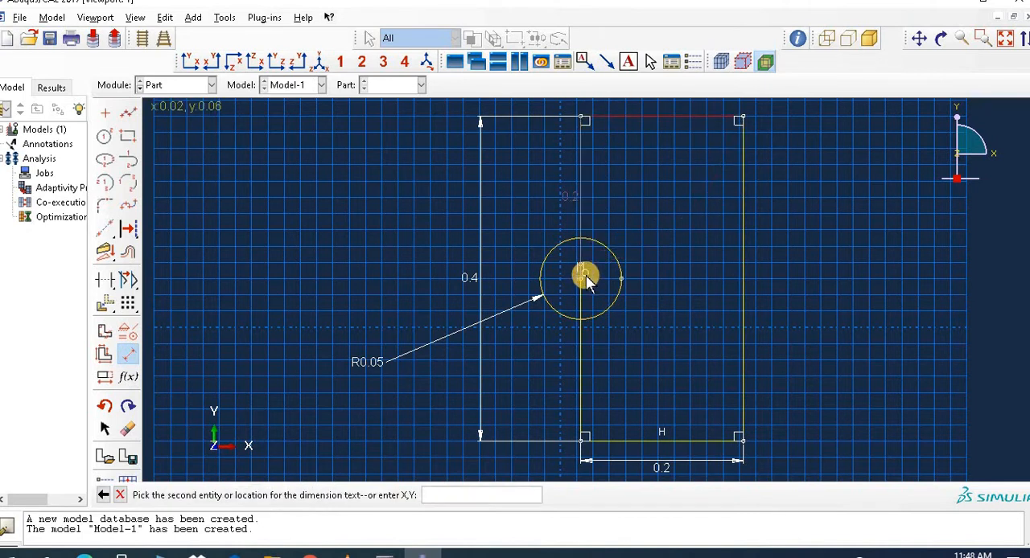
pyautogui.click(583, 276)
pyautogui.click(457, 251)
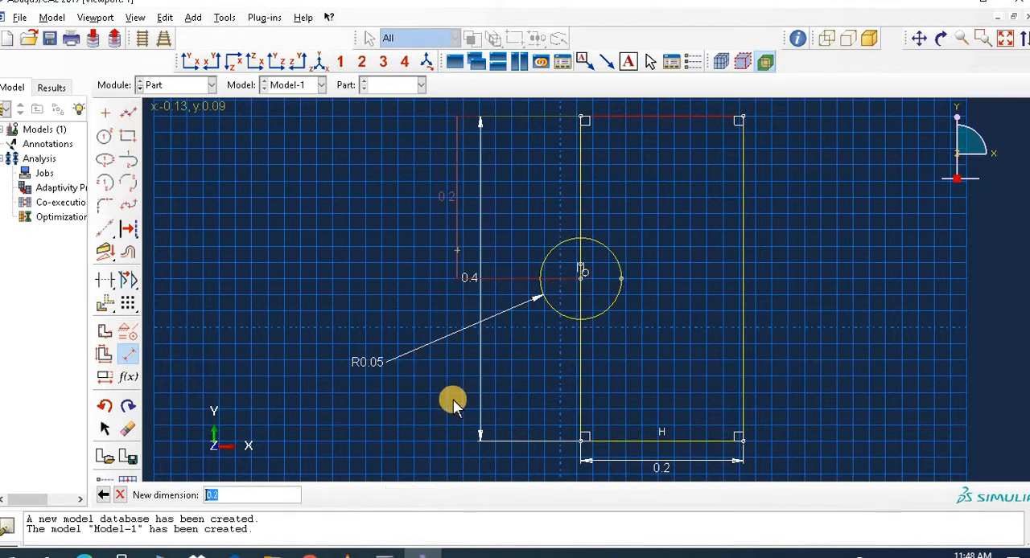
pyautogui.click(121, 495)
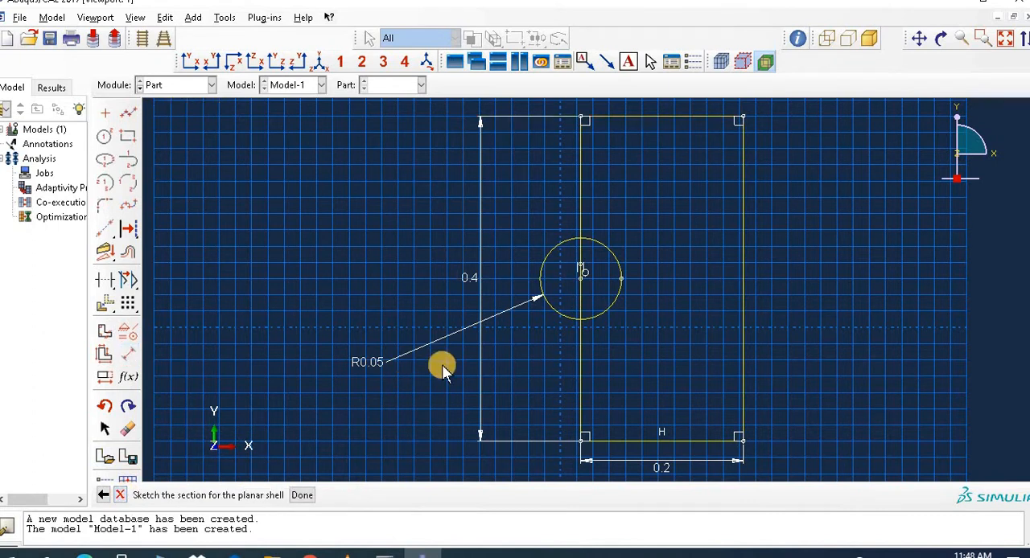
# Step: Add an isolated point at the sketch origin and apply a Fixed constraint to it
pyautogui.click(106, 114)
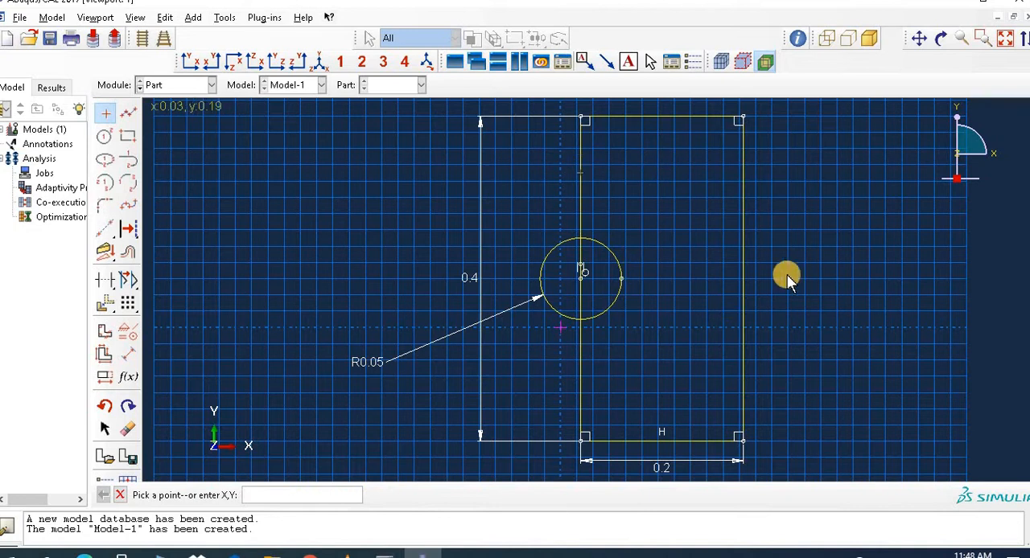
pyautogui.click(561, 328)
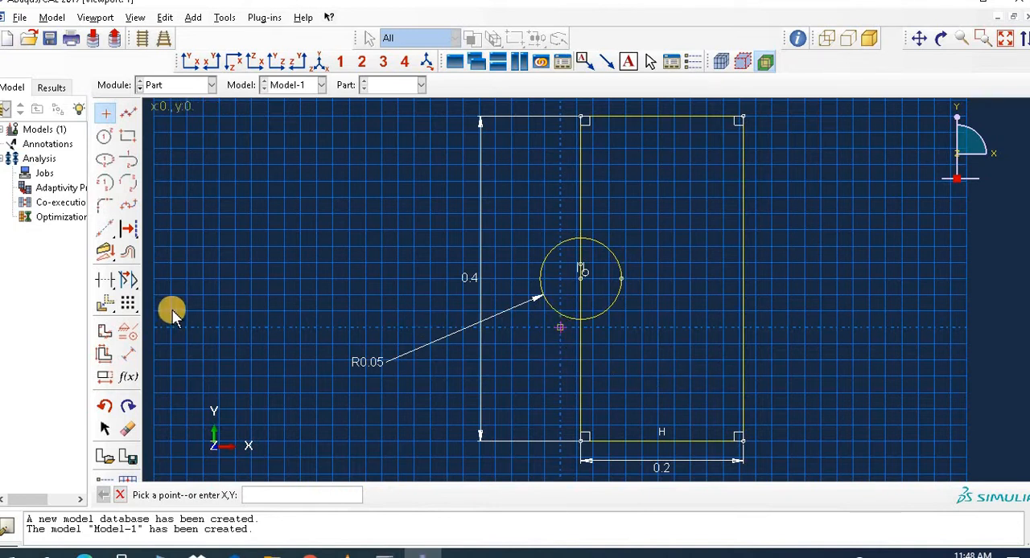
pyautogui.click(128, 330)
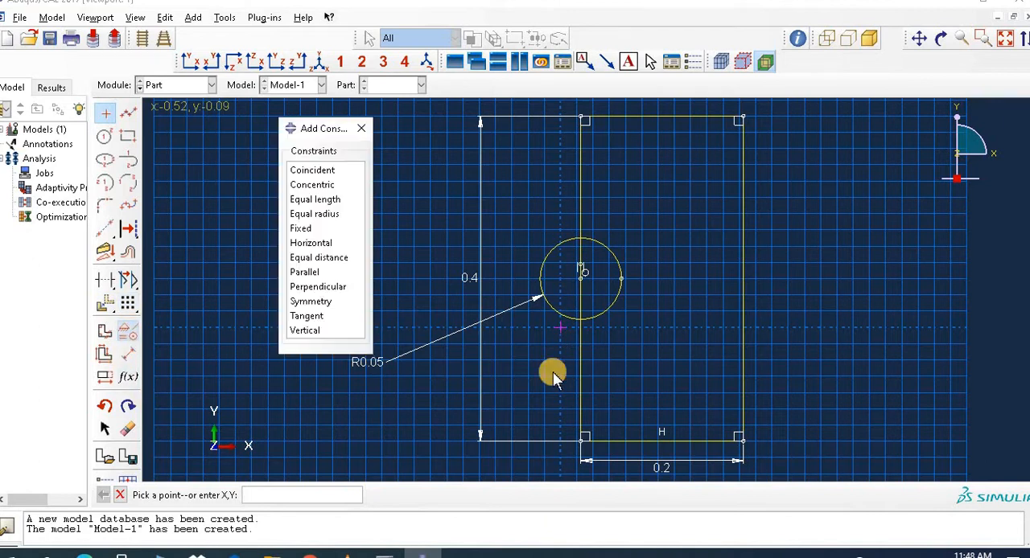
pyautogui.click(300, 229)
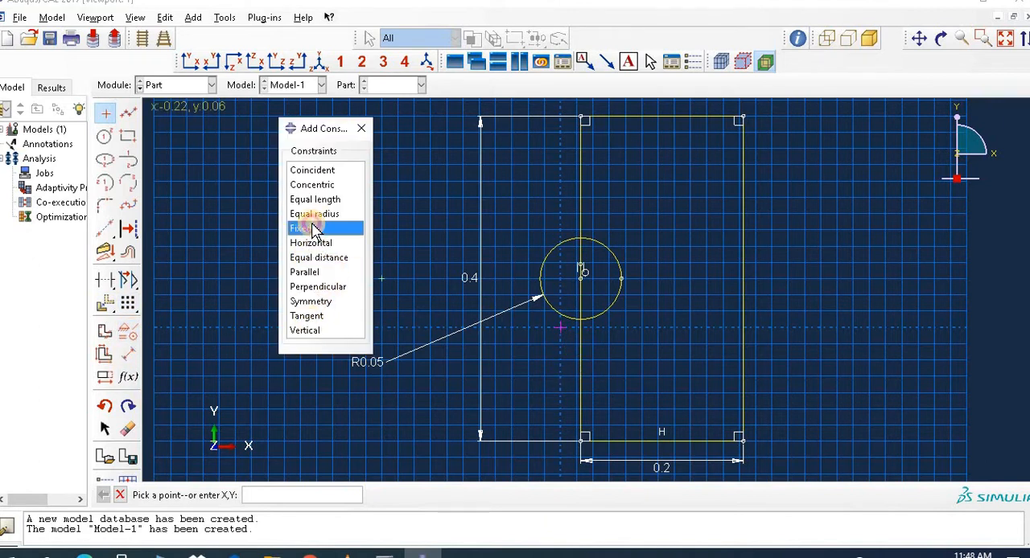
pyautogui.click(559, 329)
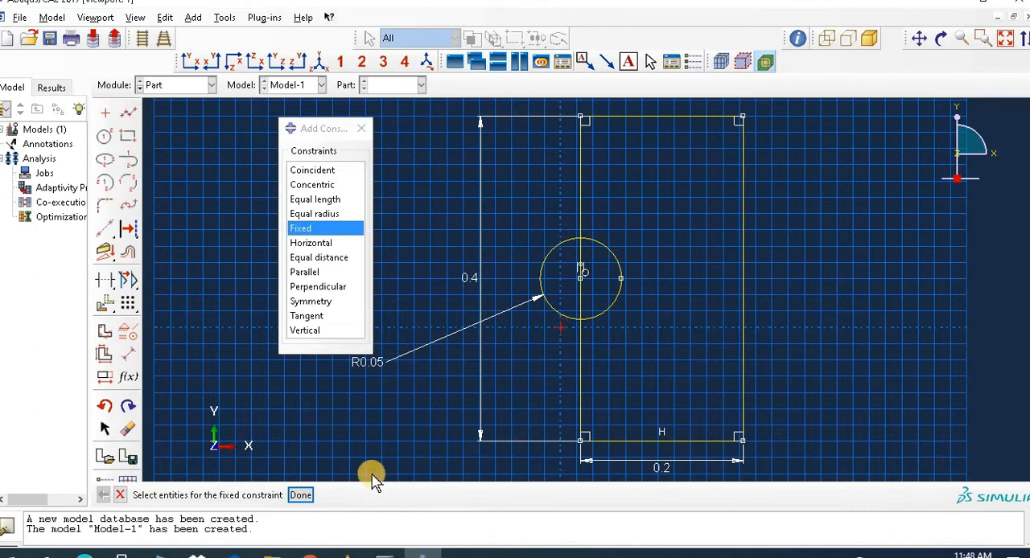
pyautogui.click(310, 496)
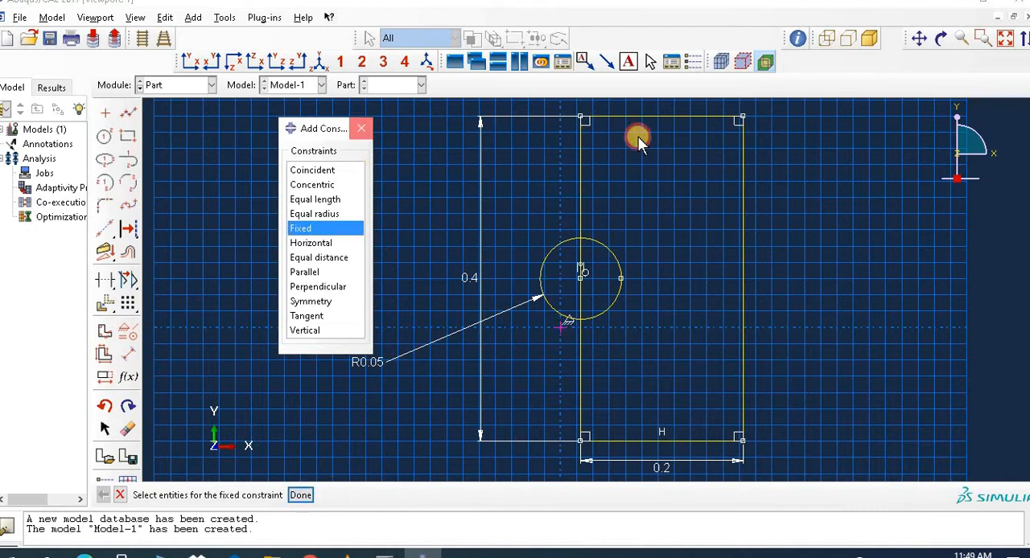
pyautogui.click(561, 329)
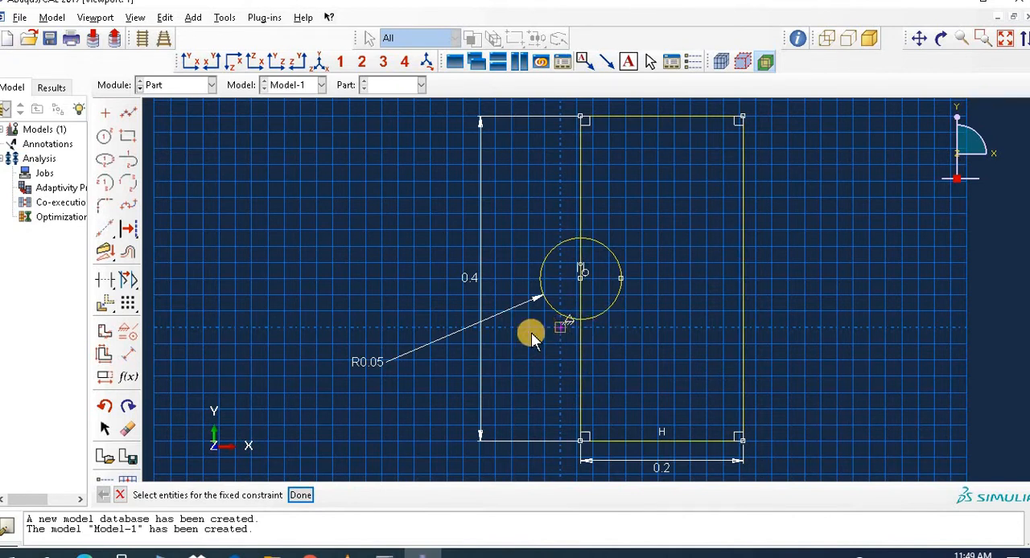
# Step: Translate all sketch entities using Move, from the circle's centre to the sketch origin
pyautogui.click(107, 306)
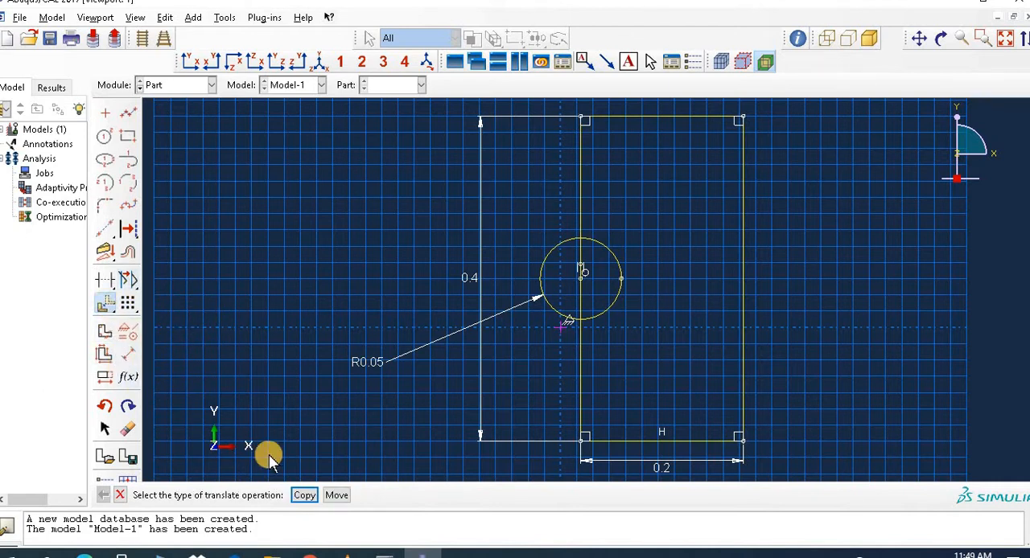
pyautogui.click(337, 495)
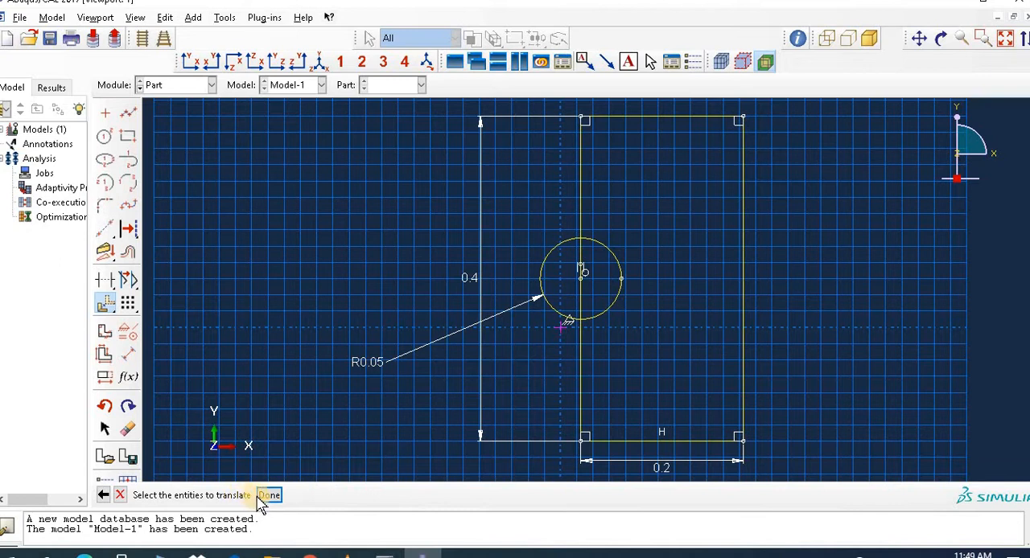
pyautogui.click(743, 304)
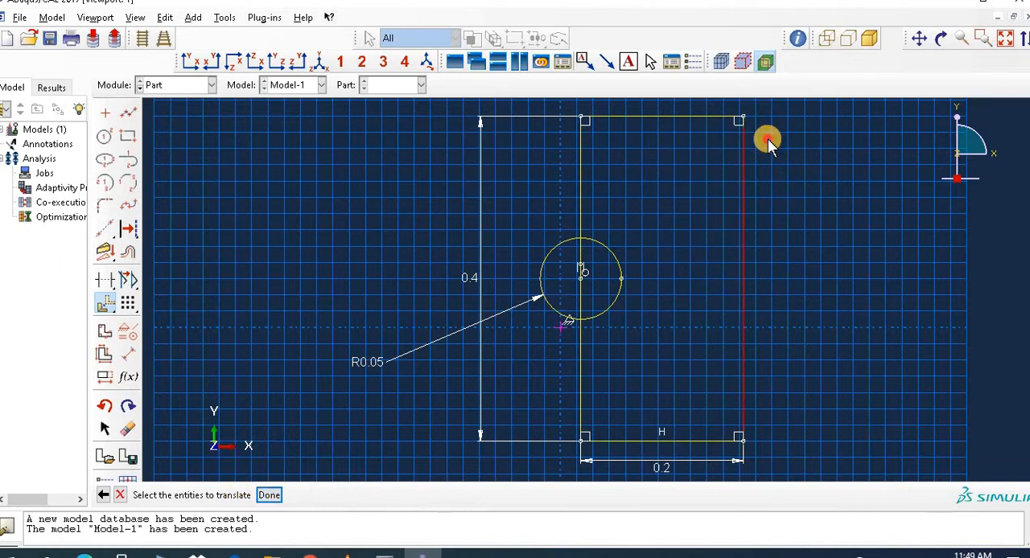
pyautogui.moveTo(769, 143); pyautogui.dragTo(495, 499)
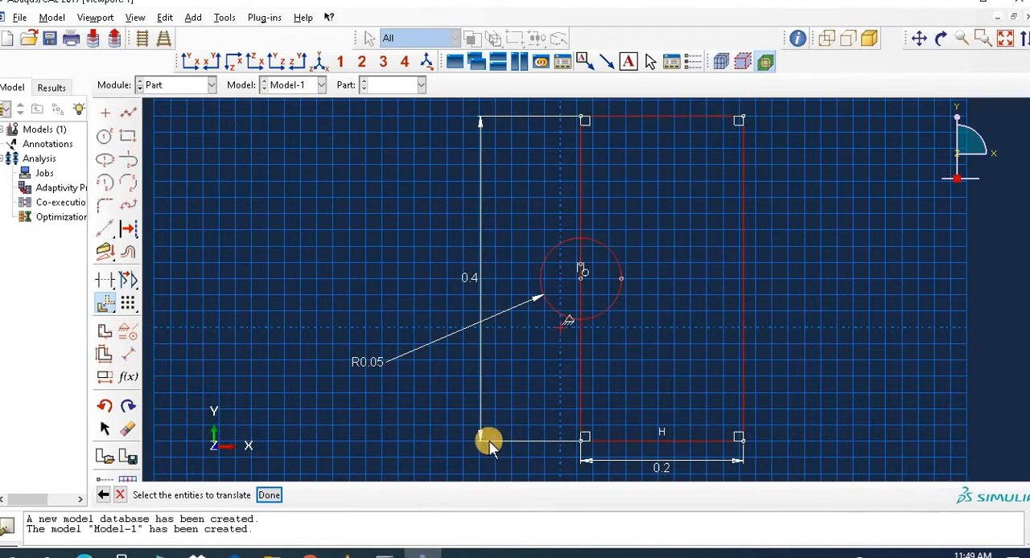
pyautogui.click(269, 495)
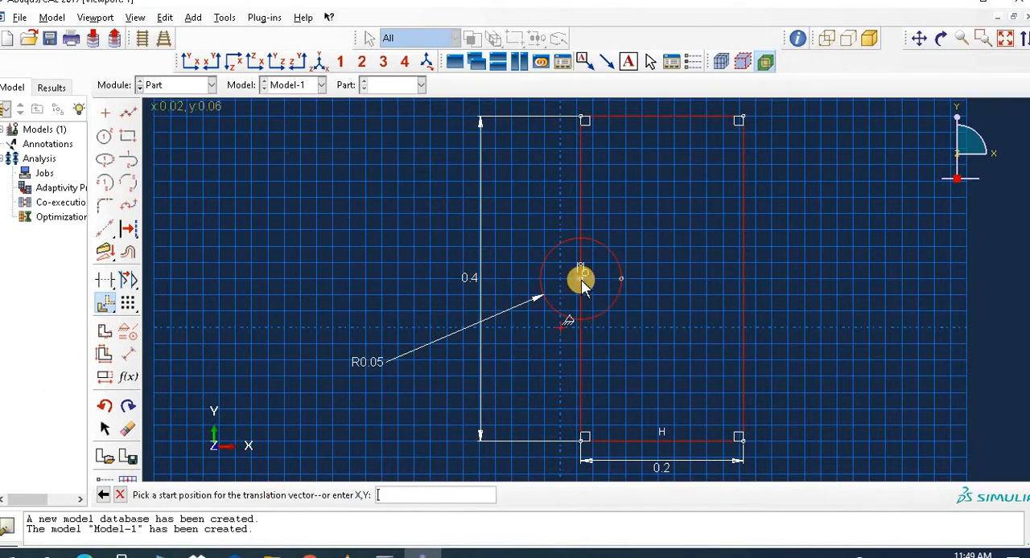
pyautogui.click(580, 275)
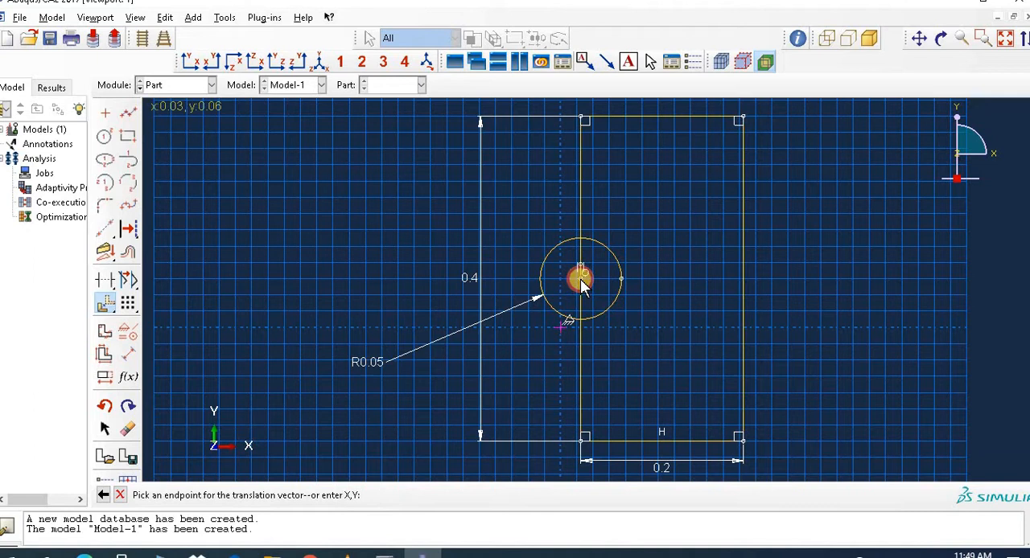
pyautogui.click(561, 329)
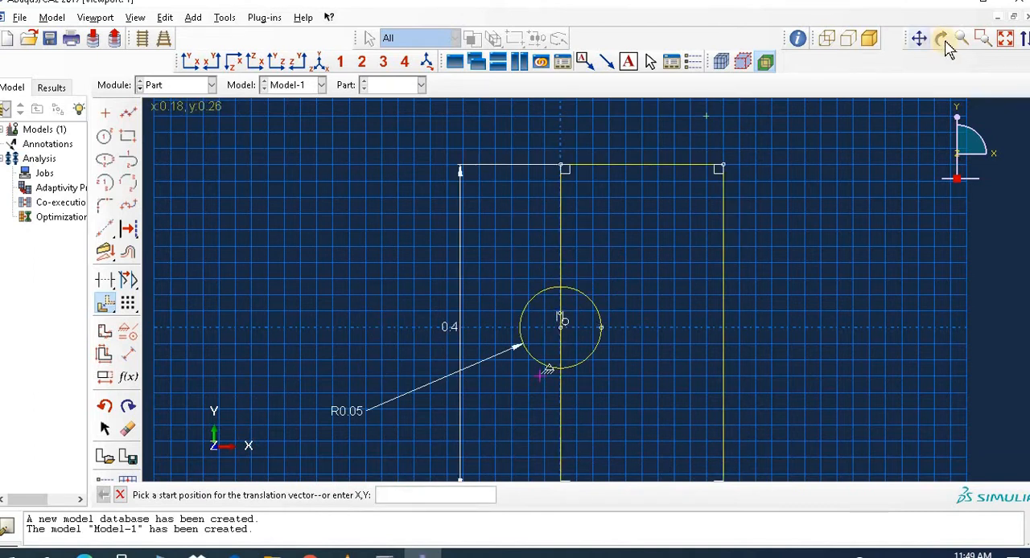
pyautogui.click(1005, 42)
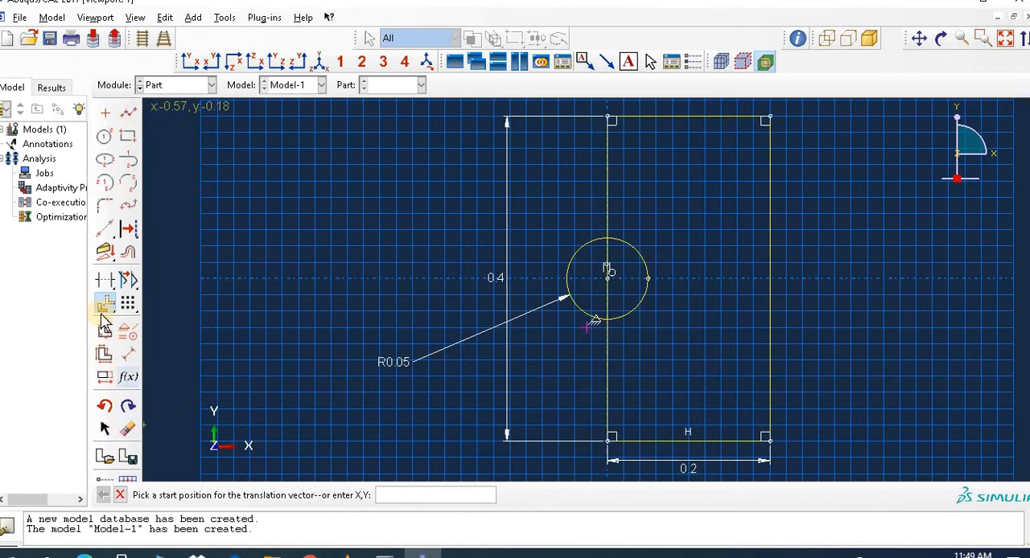
# Step: Trim the circle's half outside the rectangle and the edge segment inside the circle, and finish the planar shell sketch
pyautogui.click(105, 282)
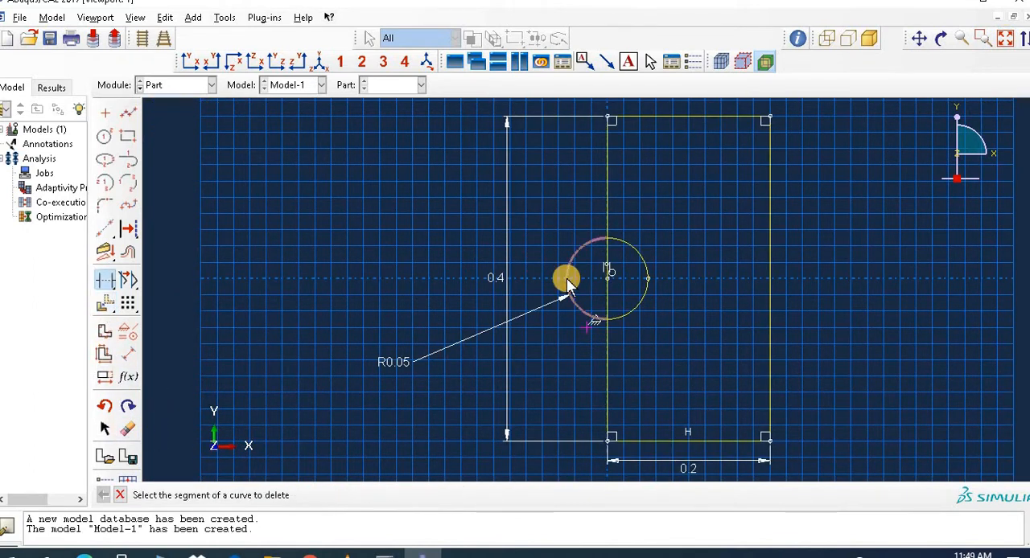
pyautogui.click(584, 259)
pyautogui.click(608, 267)
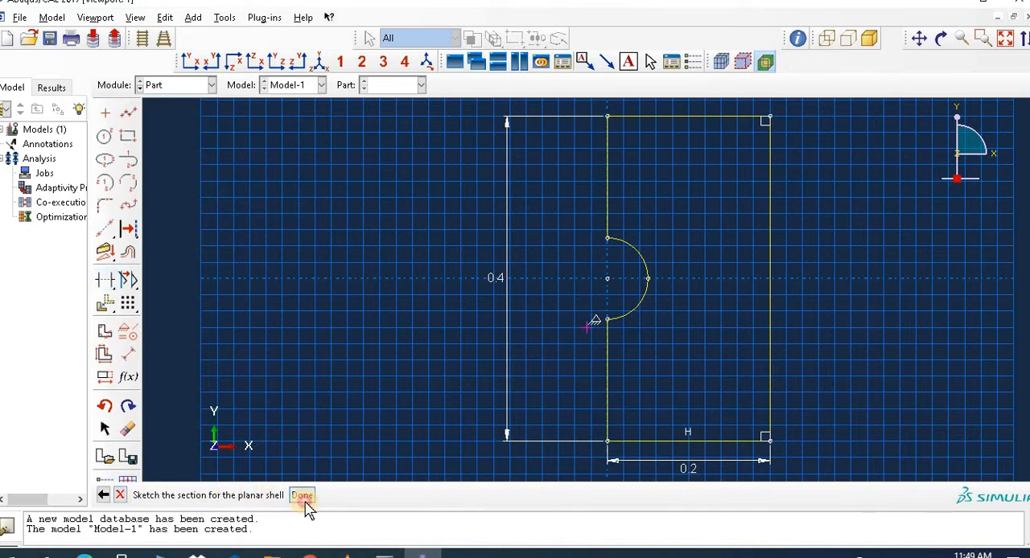
pyautogui.click(302, 496)
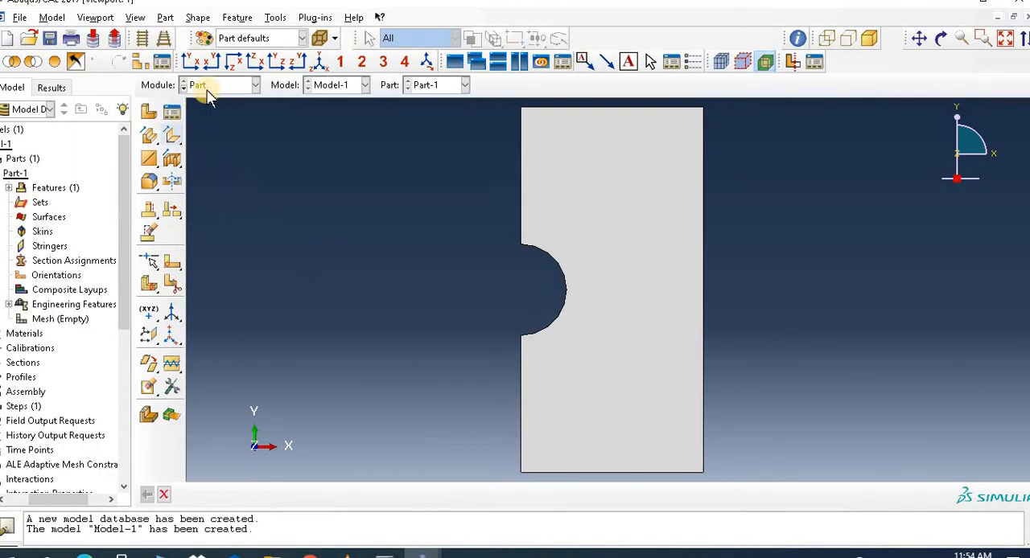
# Step: In the Property module, create a material with Maxps Damage and a max principal stress of 22000000
pyautogui.click(204, 86)
pyautogui.click(211, 117)
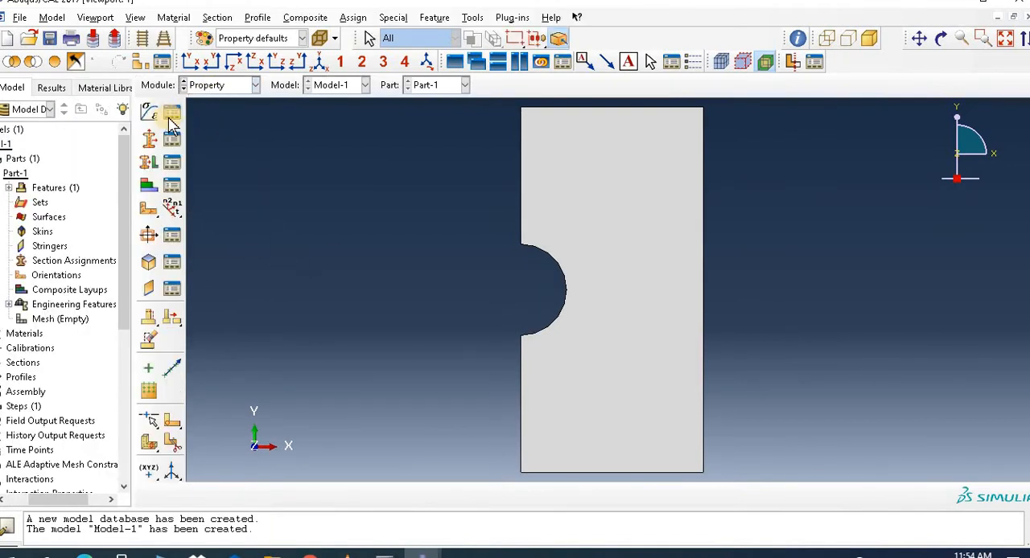
pyautogui.click(152, 113)
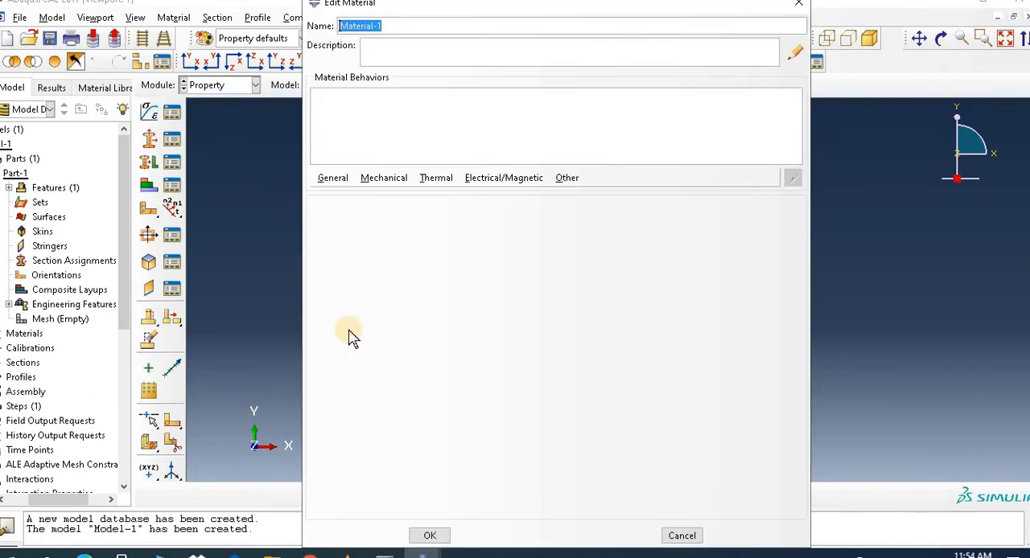
pyautogui.click(338, 181)
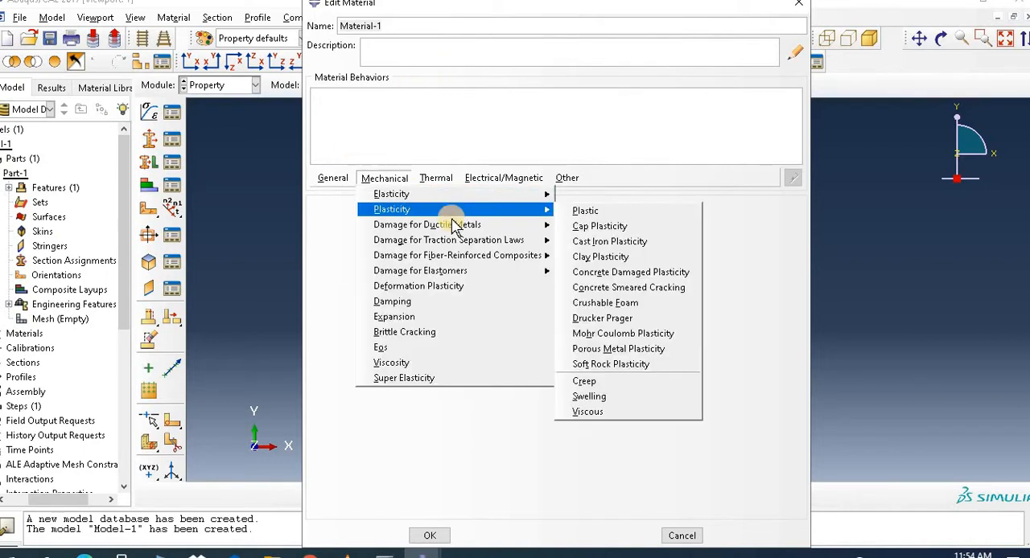
pyautogui.moveTo(465, 244)
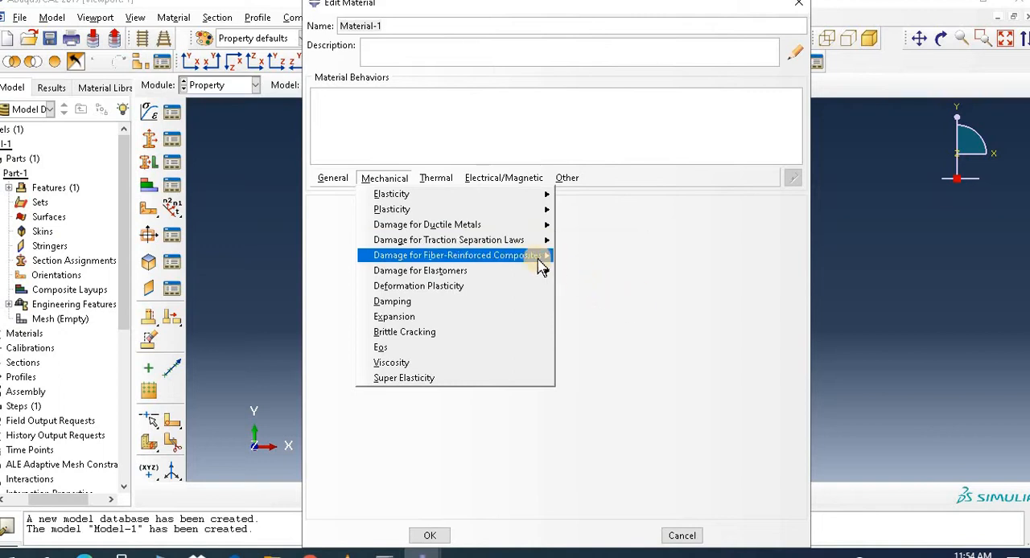
pyautogui.moveTo(531, 241)
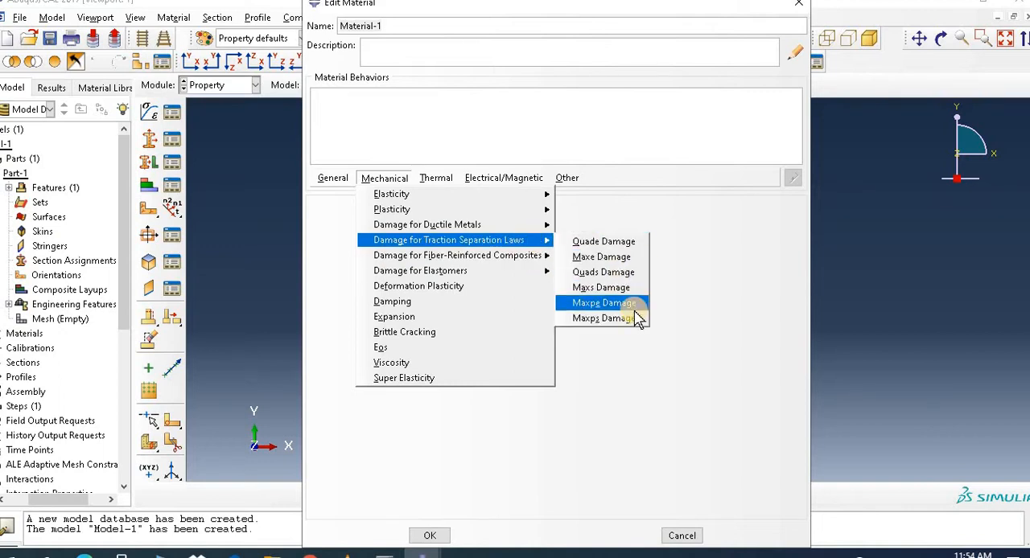
pyautogui.click(603, 318)
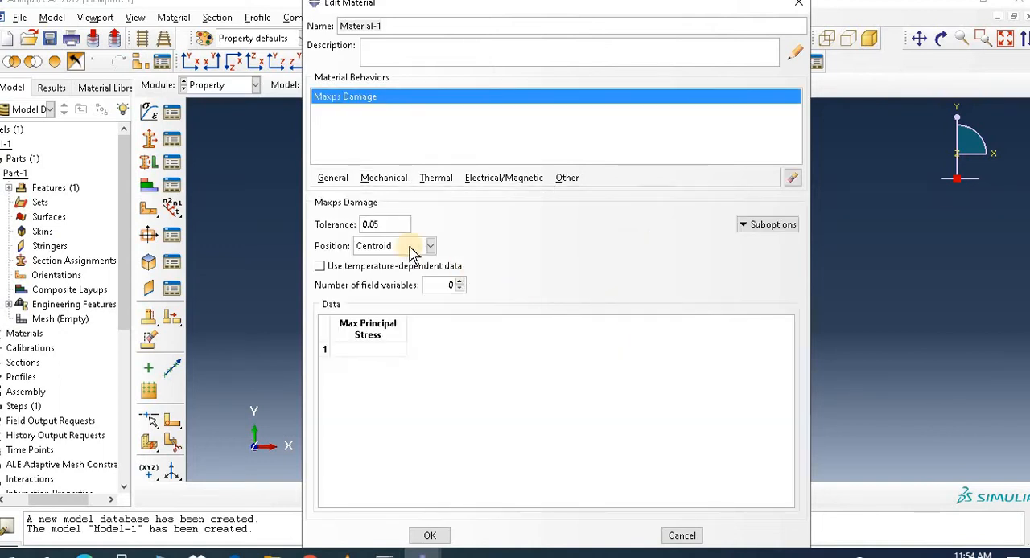
pyautogui.click(386, 350)
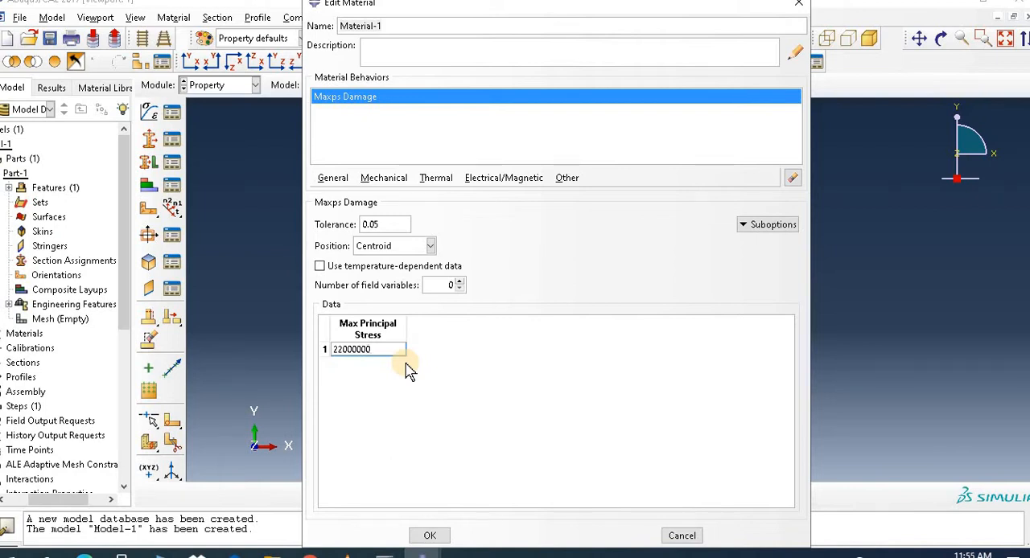
# Step: Add Damage Evolution to the Maxps damage with Energy type, Linear softening, Maximum degradation and BK mixed mode behavior
pyautogui.click(753, 229)
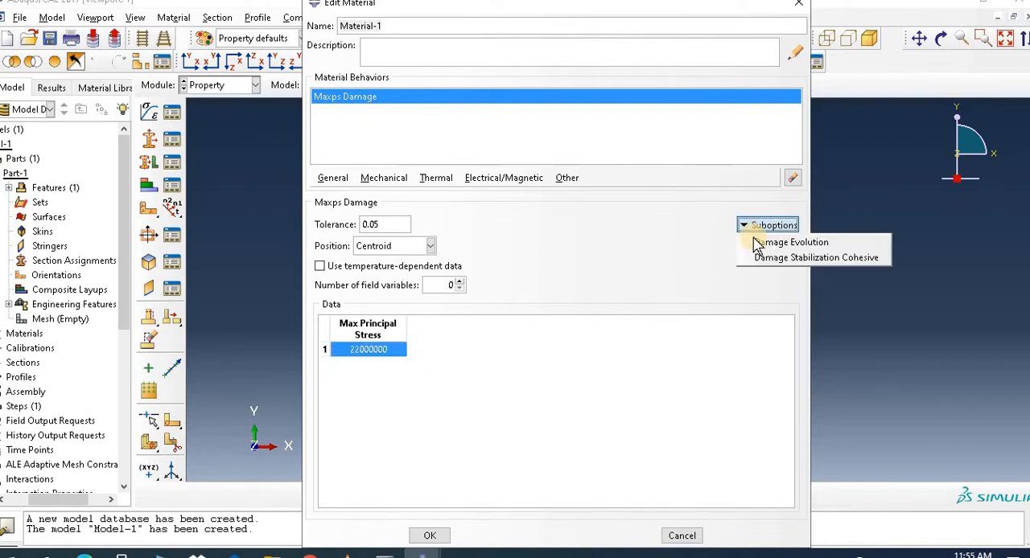
pyautogui.click(759, 245)
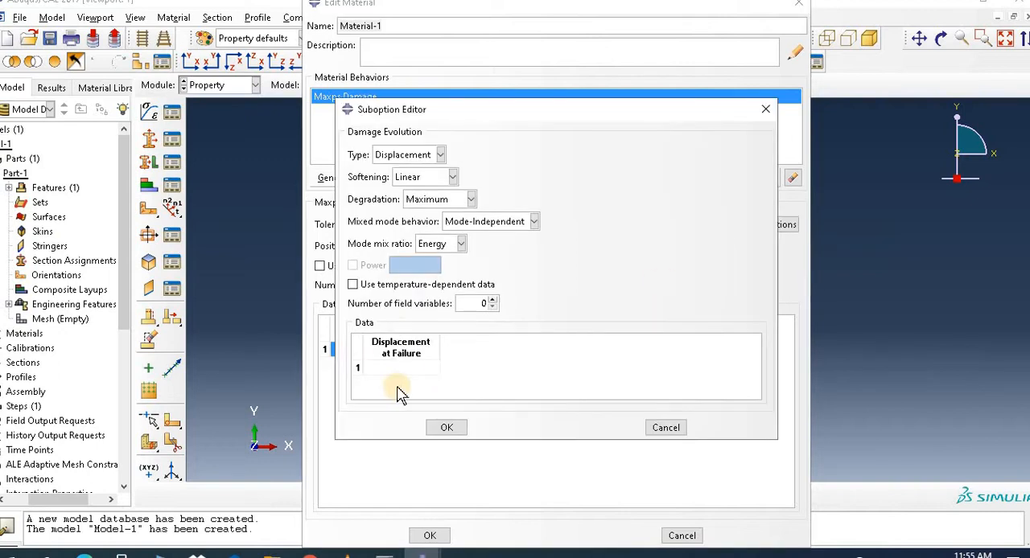
pyautogui.click(410, 157)
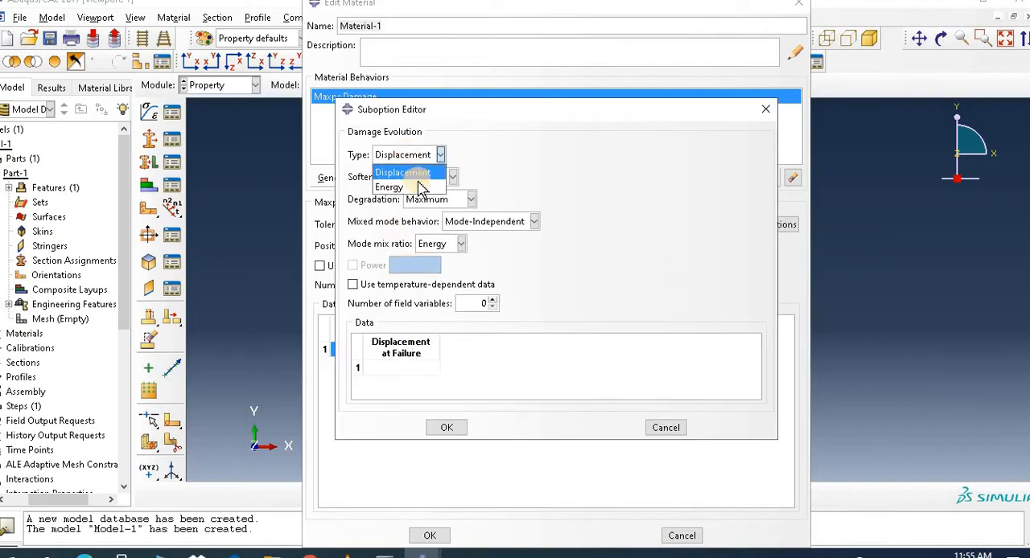
pyautogui.click(402, 188)
pyautogui.click(468, 201)
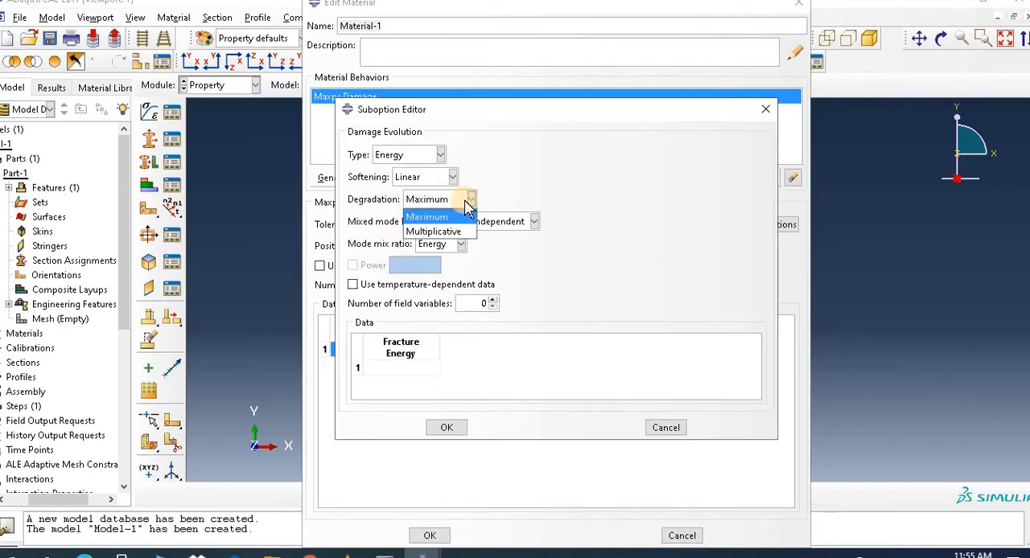
pyautogui.click(465, 203)
pyautogui.click(483, 221)
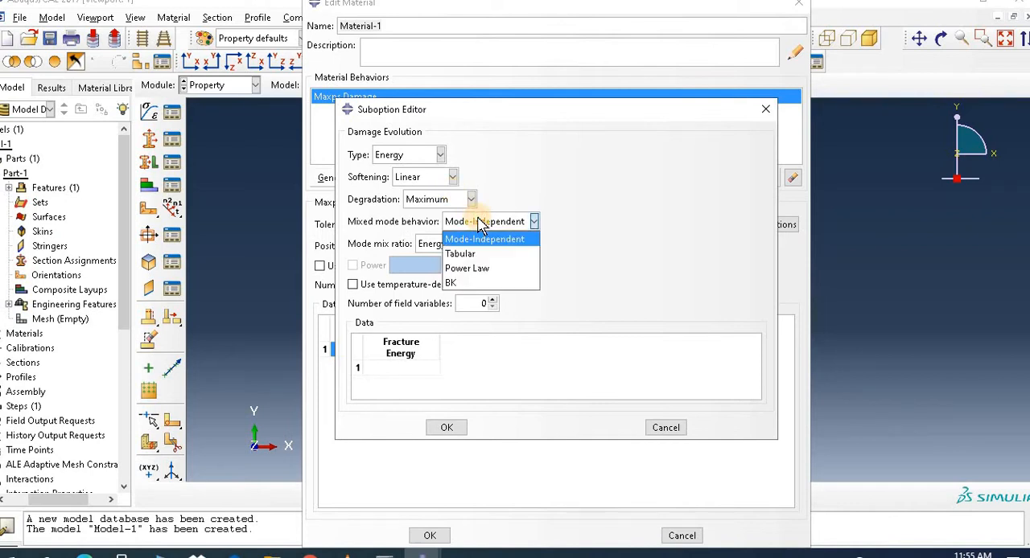
pyautogui.click(481, 283)
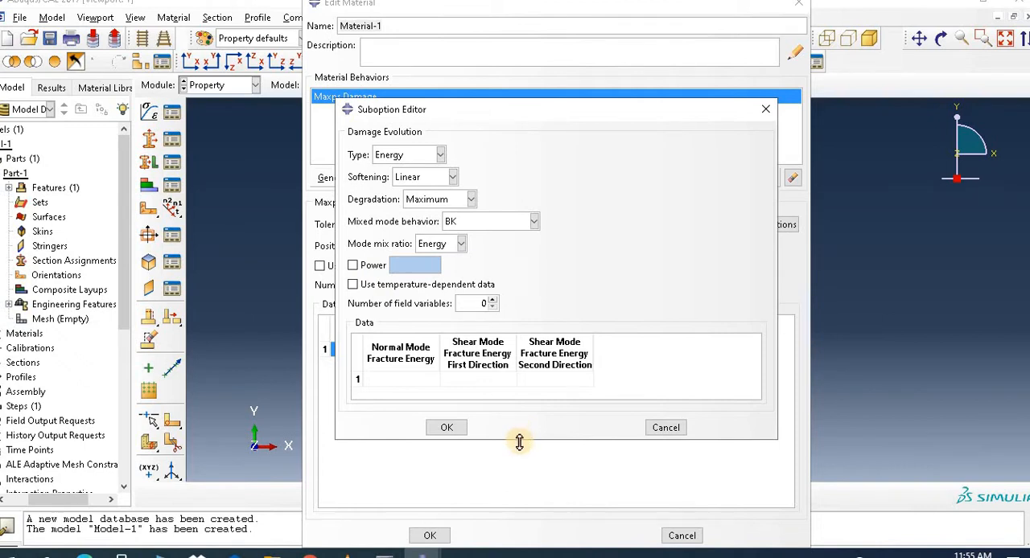
pyautogui.moveTo(519, 442); pyautogui.dragTo(522, 484)
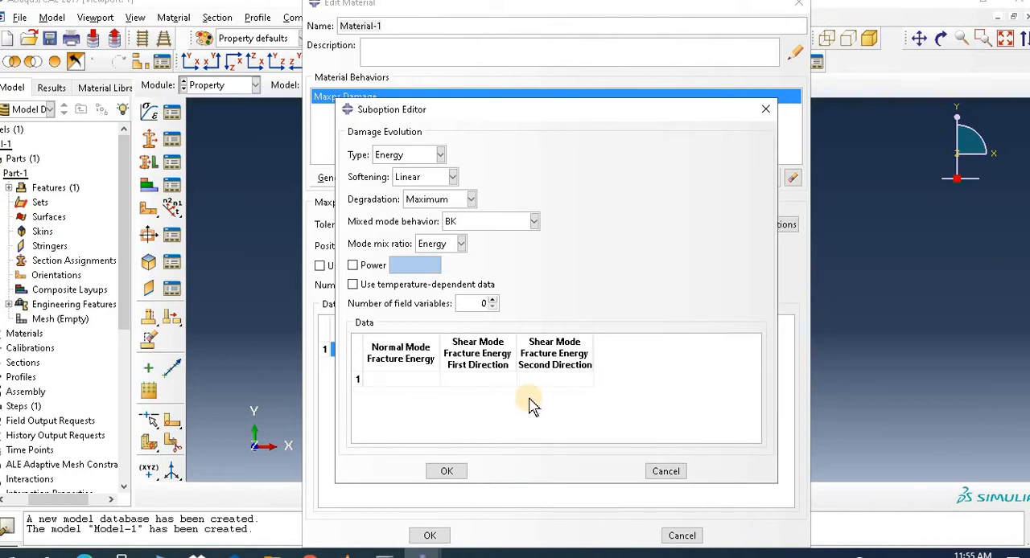
# Step: Enter 2780 for the normal mode and both shear mode fracture energies and accept the damage evolution data
pyautogui.click(396, 379)
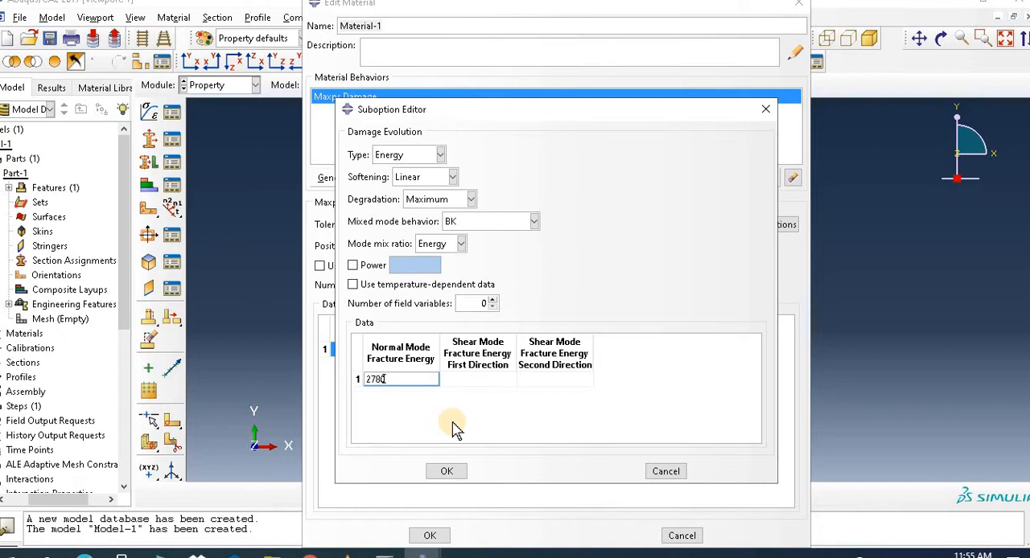
pyautogui.click(493, 382)
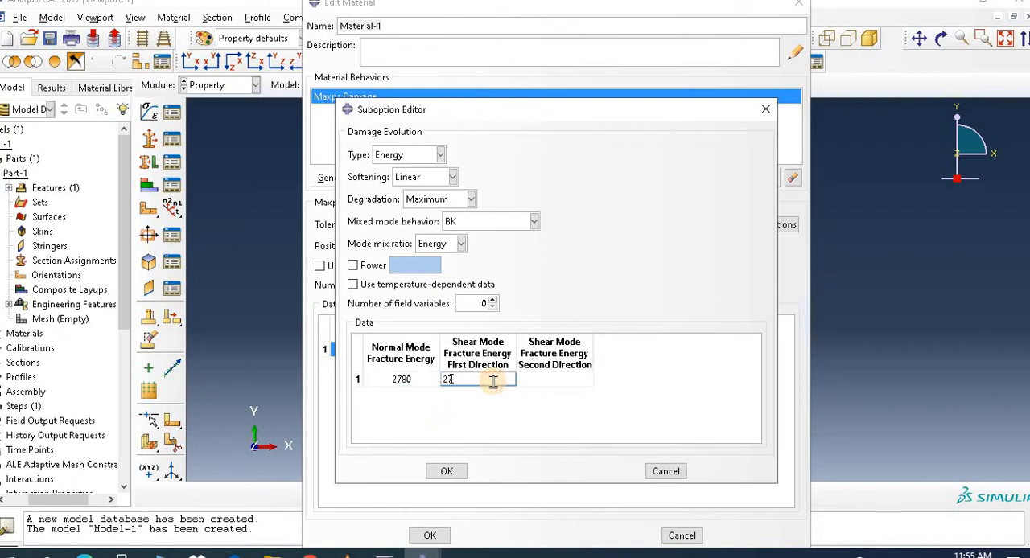
pyautogui.click(543, 381)
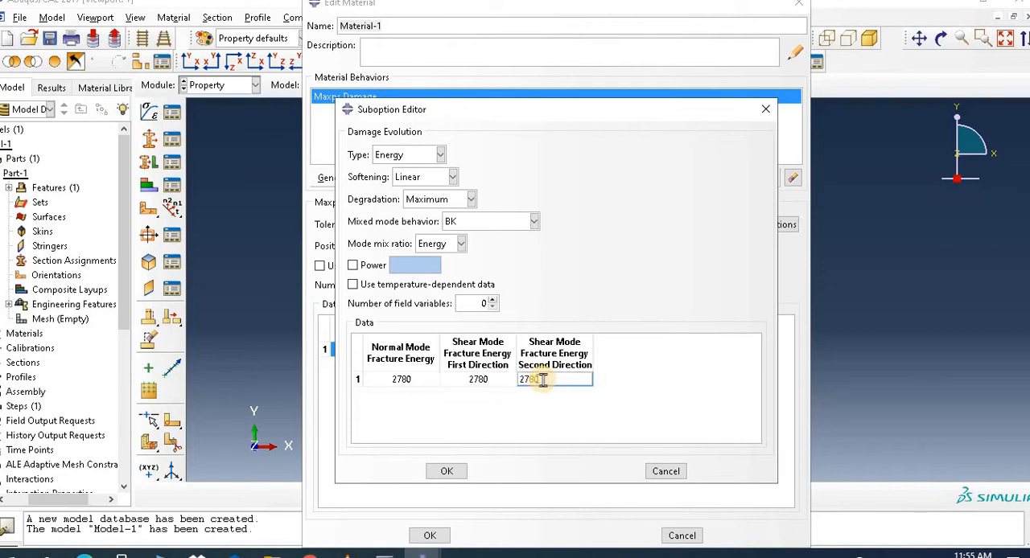
pyautogui.click(448, 472)
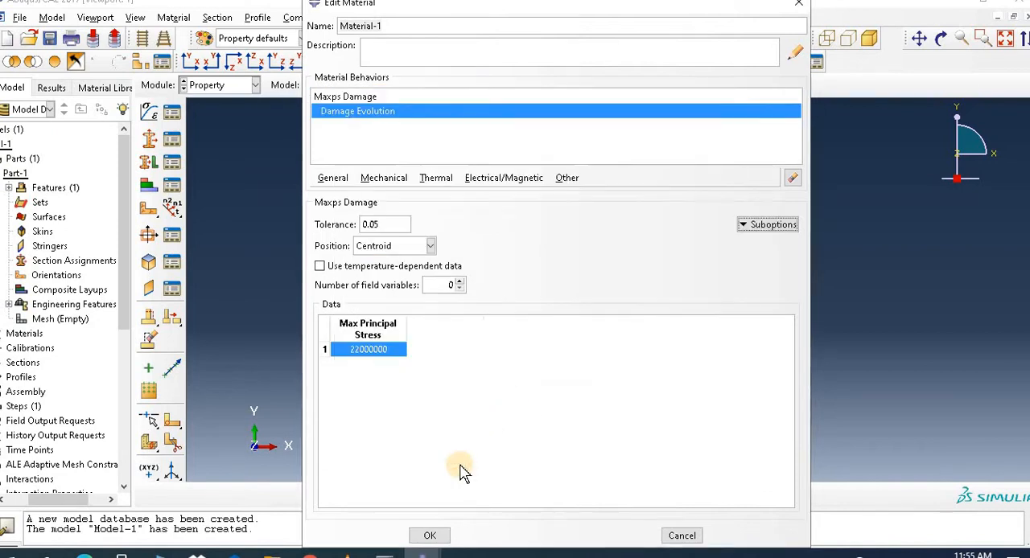
# Step: Reopen the Damage Evolution settings and enable Power with a value of 1
pyautogui.click(372, 118)
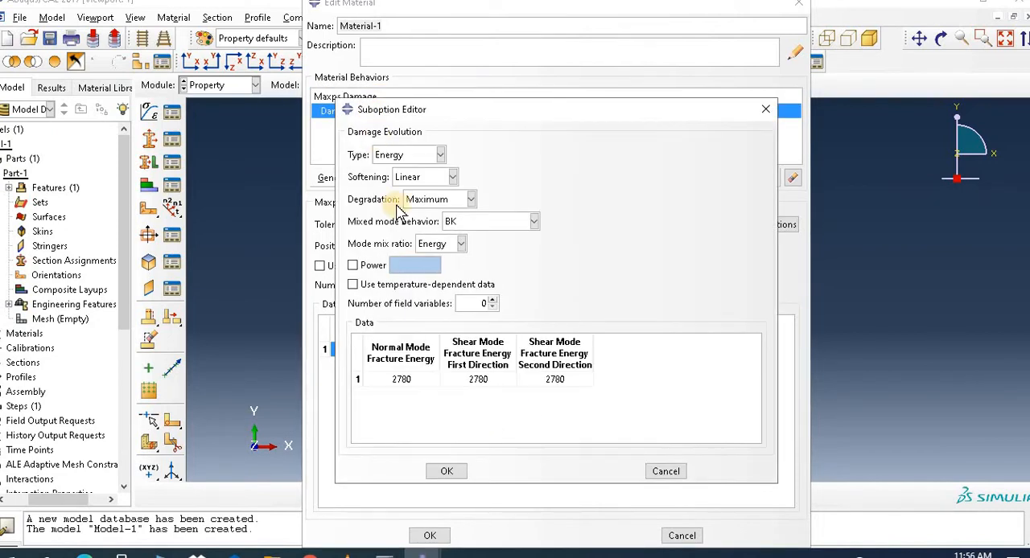
pyautogui.click(352, 264)
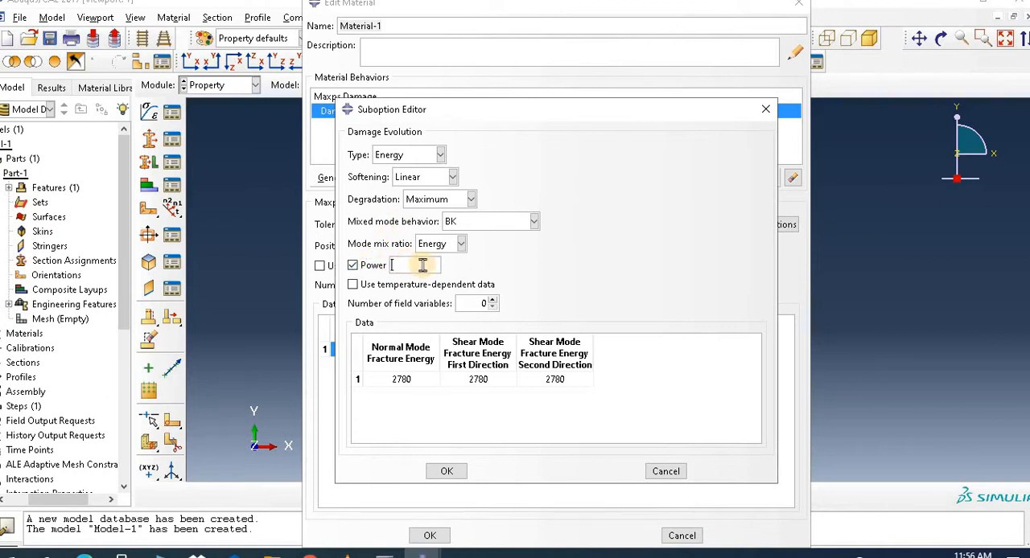
pyautogui.write('1')
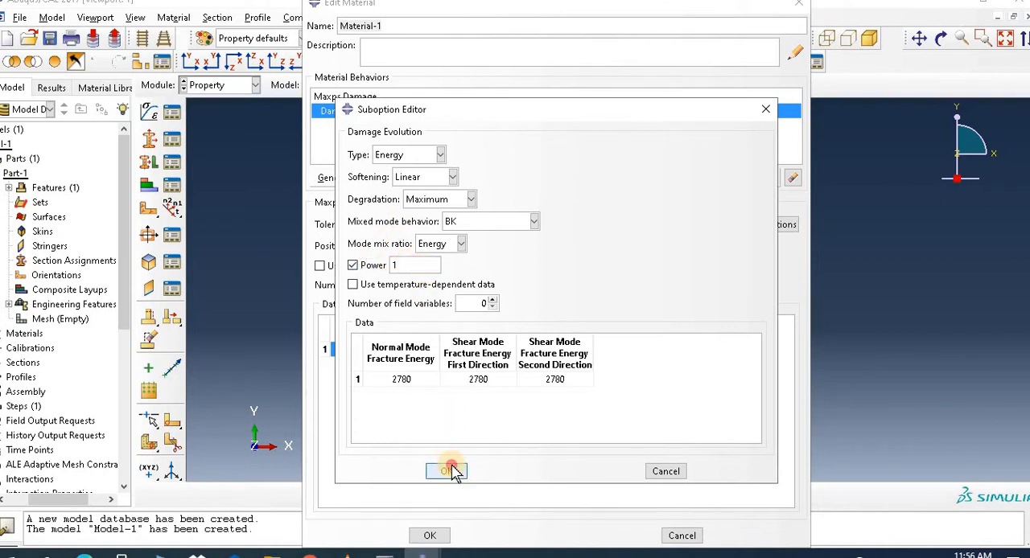
pyautogui.click(450, 471)
# Step: Add Damage Stabilization Cohesive to the Maxps damage with a viscosity coefficient of 1e-04
pyautogui.click(752, 225)
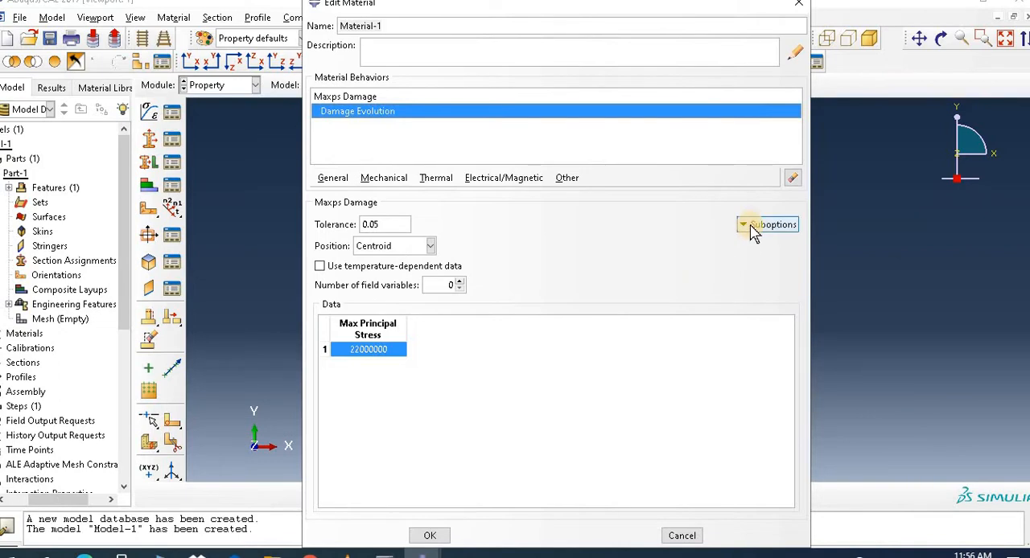
pyautogui.click(774, 259)
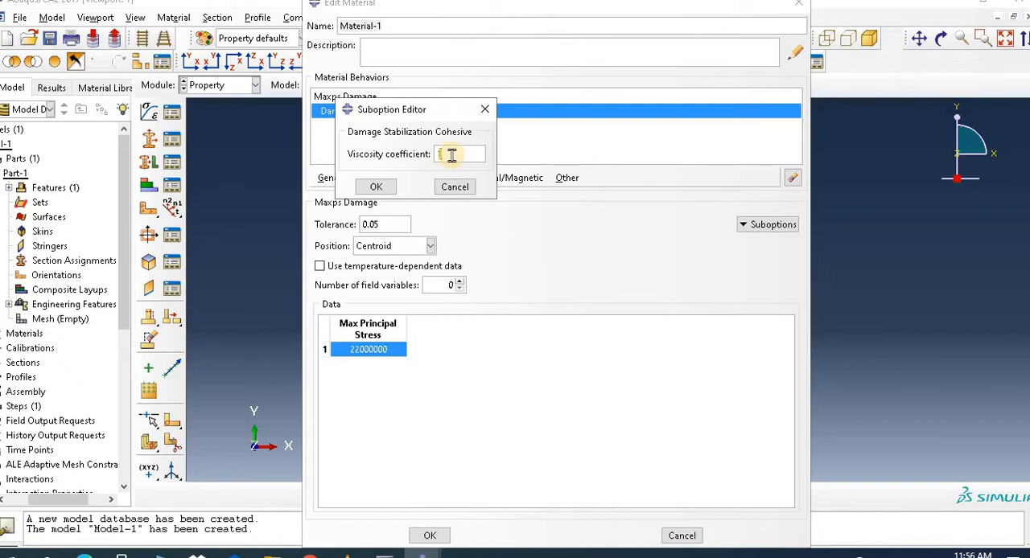
pyautogui.write('1e-04')
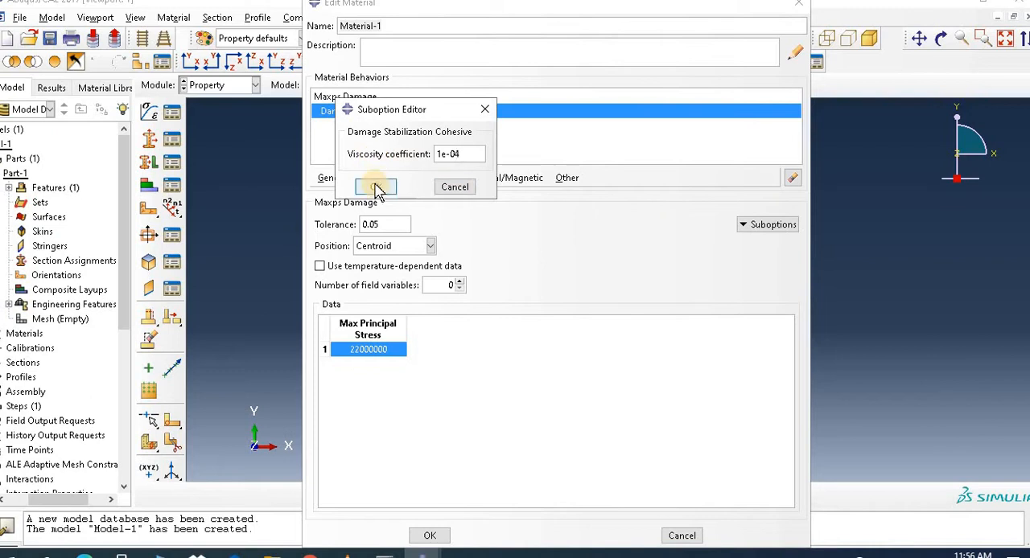
pyautogui.click(376, 186)
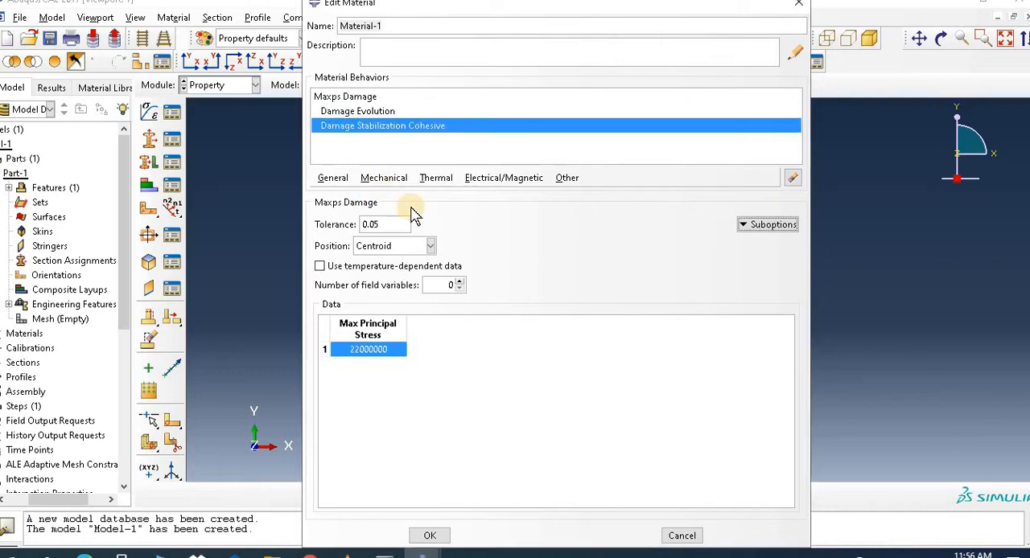
# Step: Add isotropic elasticity with Young's modulus 32.2e08 and Poisson's ratio 0.3, and finish the material definition
pyautogui.click(374, 179)
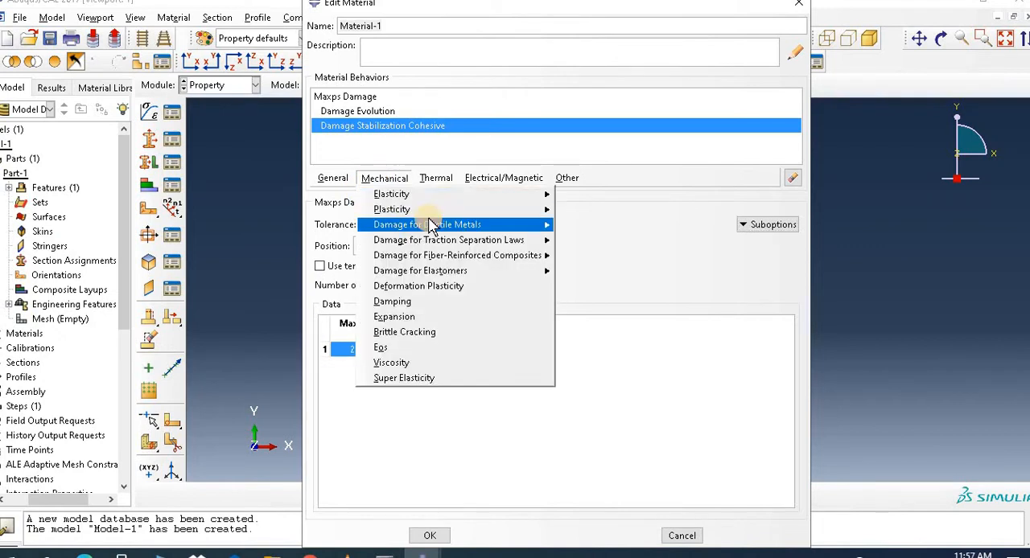
pyautogui.moveTo(459, 195)
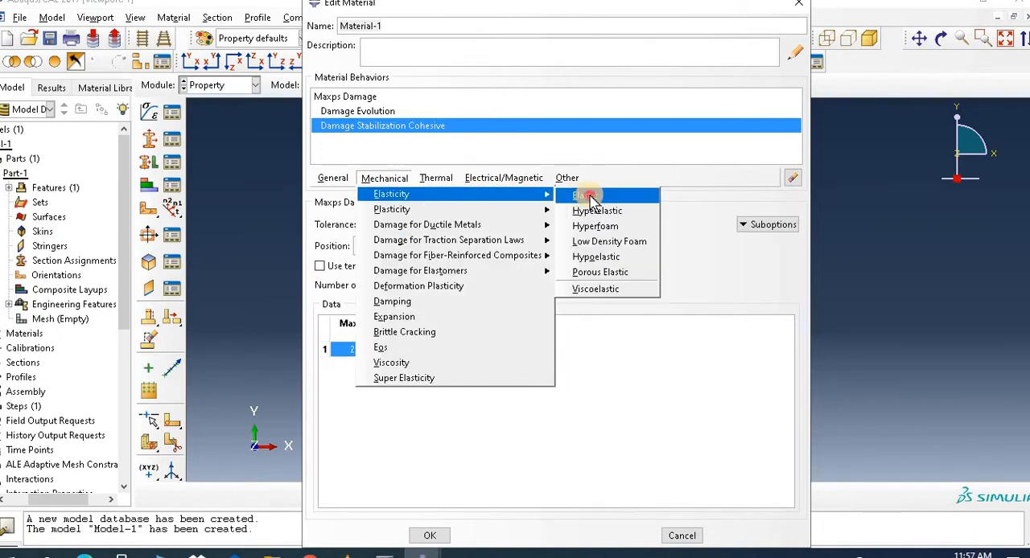
pyautogui.click(585, 197)
pyautogui.click(376, 387)
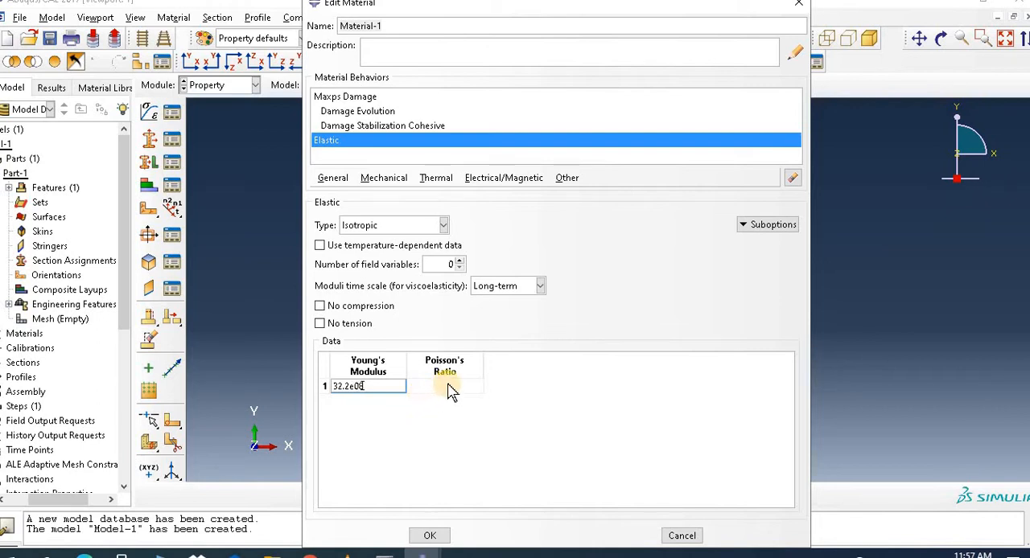
pyautogui.click(445, 388)
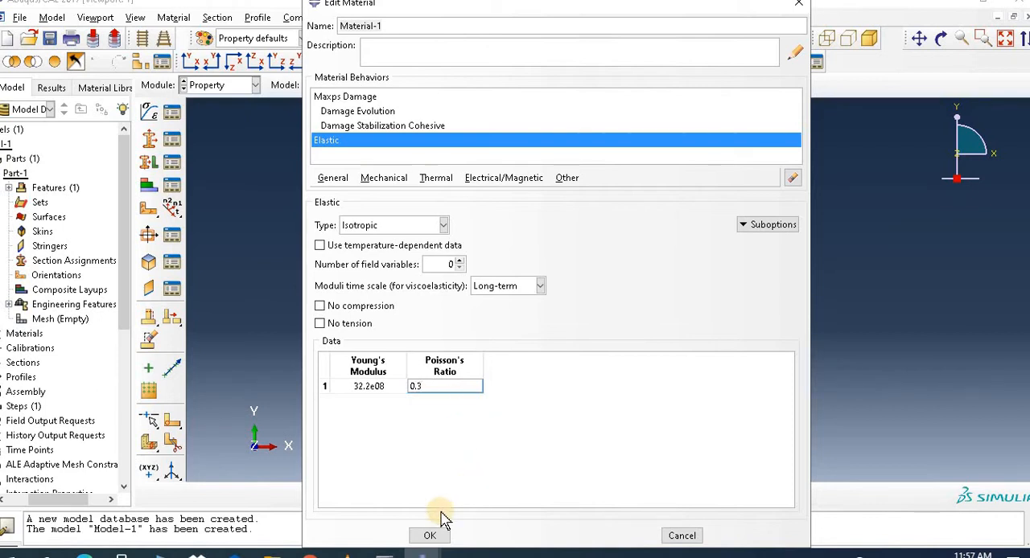
pyautogui.click(434, 536)
pyautogui.click(435, 536)
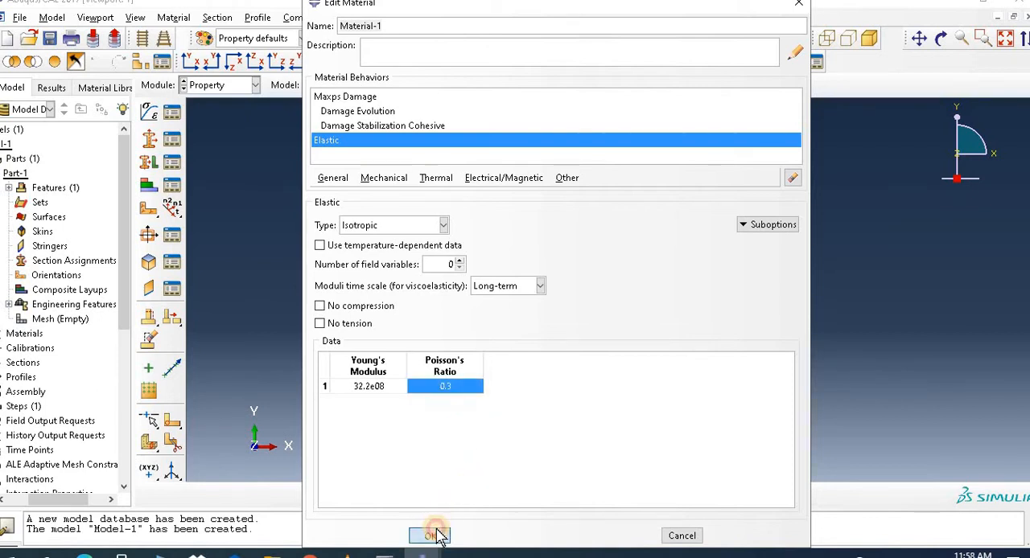
# Step: Create a solid homogeneous section that uses Material-1
pyautogui.click(153, 161)
pyautogui.click(148, 138)
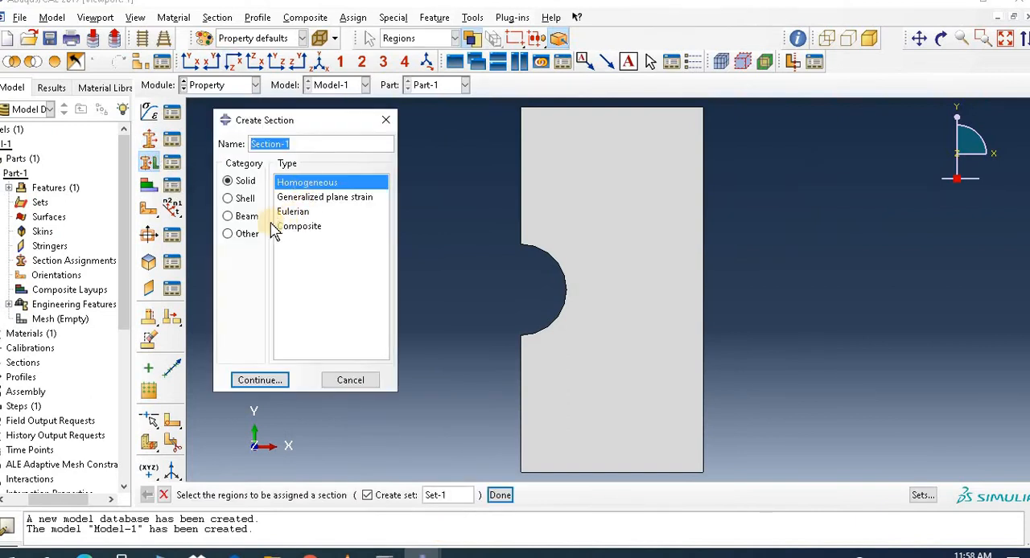
pyautogui.click(264, 378)
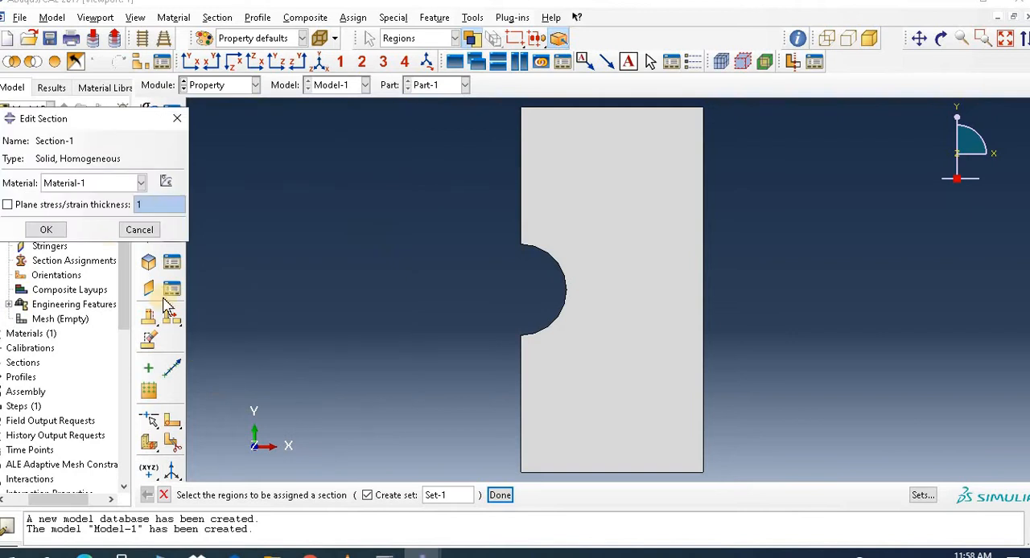
pyautogui.click(46, 229)
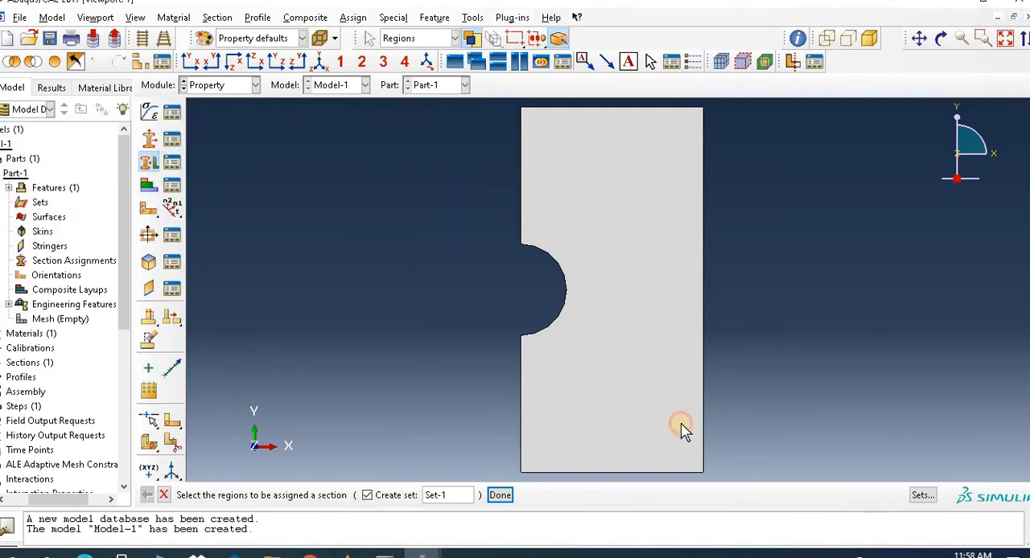
# Step: Assign Section-1 to the whole plate with the thickness taken from the section
pyautogui.click(571, 458)
pyautogui.click(500, 495)
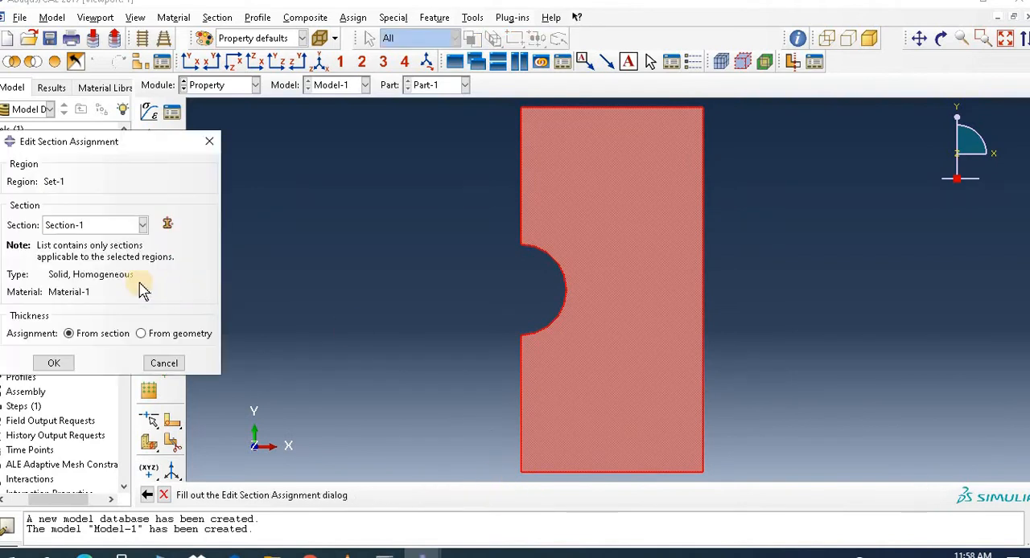
pyautogui.click(53, 366)
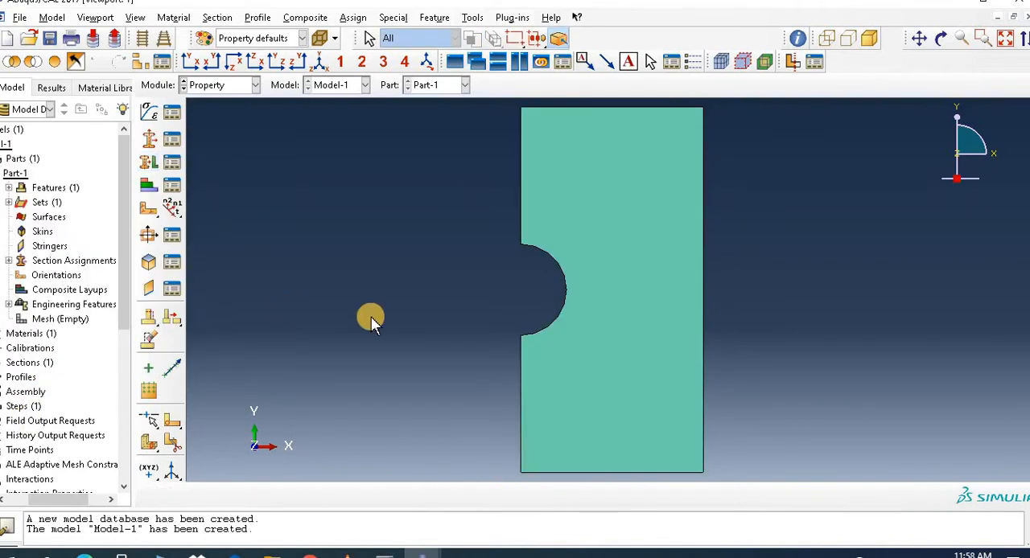
# Step: In the Assembly module, create a dependent instance of Part-1
pyautogui.click(211, 86)
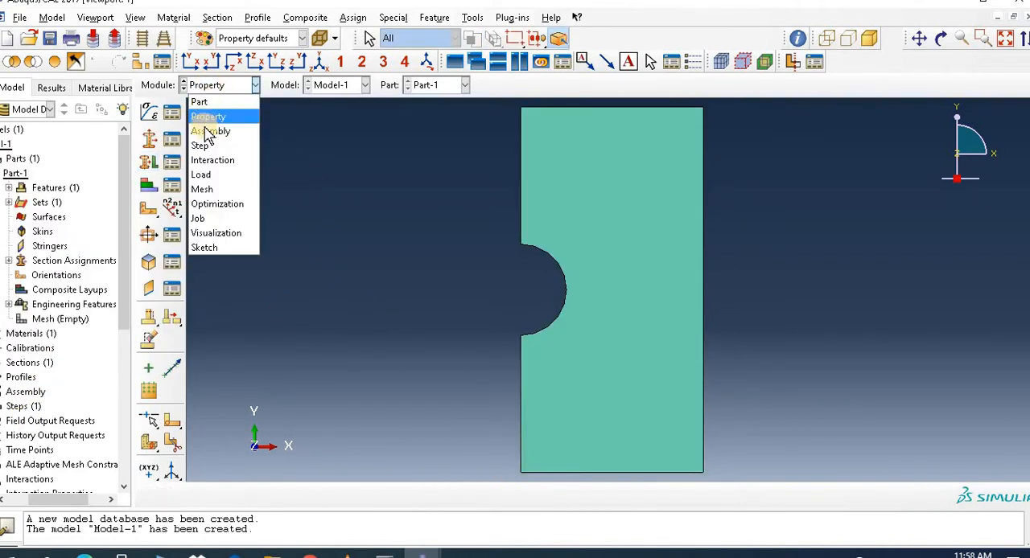
pyautogui.click(205, 127)
pyautogui.click(147, 112)
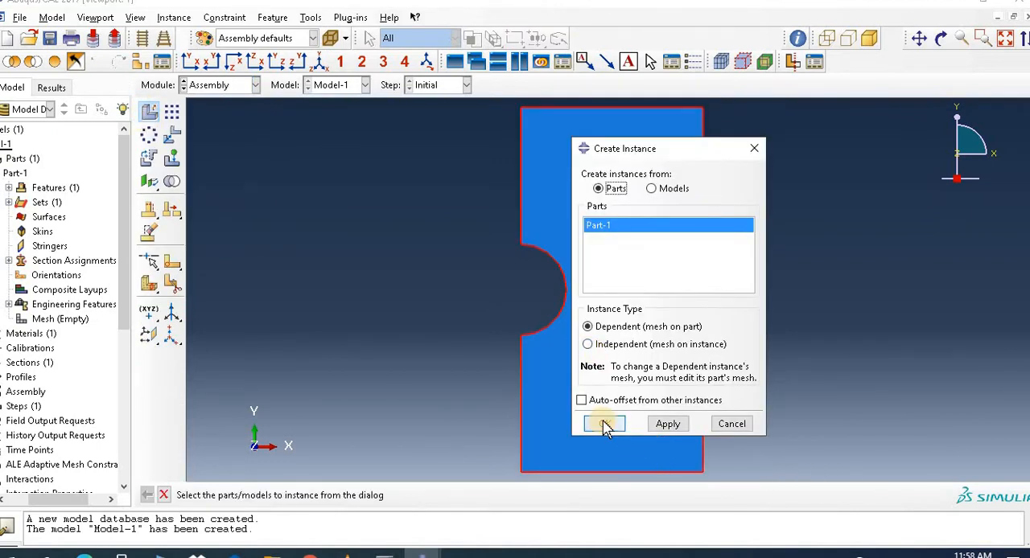
pyautogui.click(605, 424)
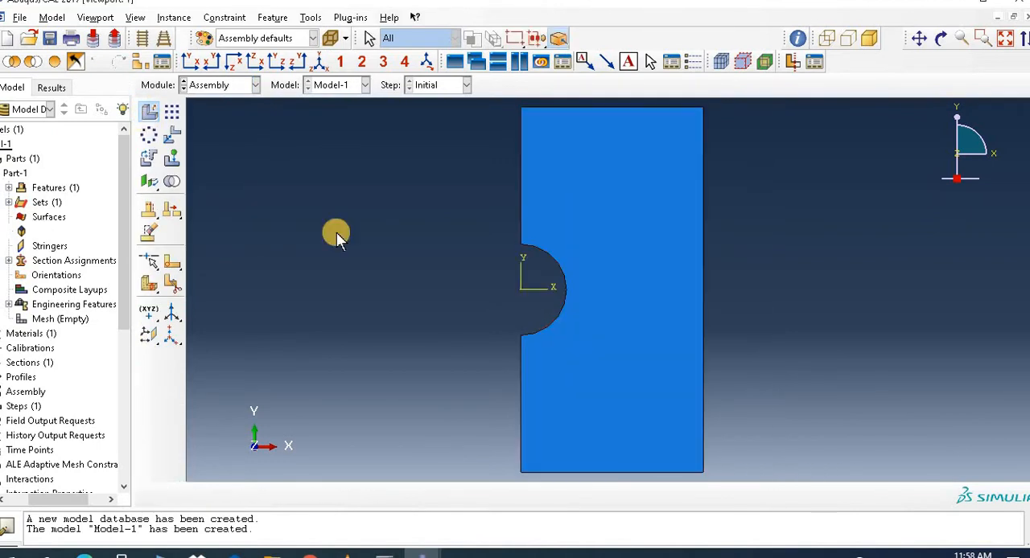
# Step: In the Step module, create a Static, General step after the Initial step
pyautogui.click(215, 85)
pyautogui.click(228, 142)
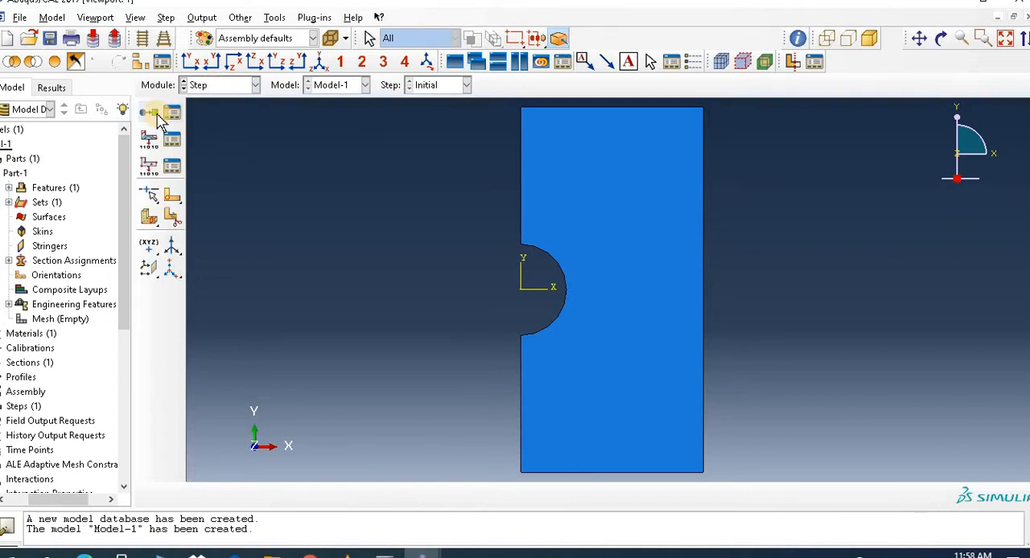
pyautogui.click(148, 112)
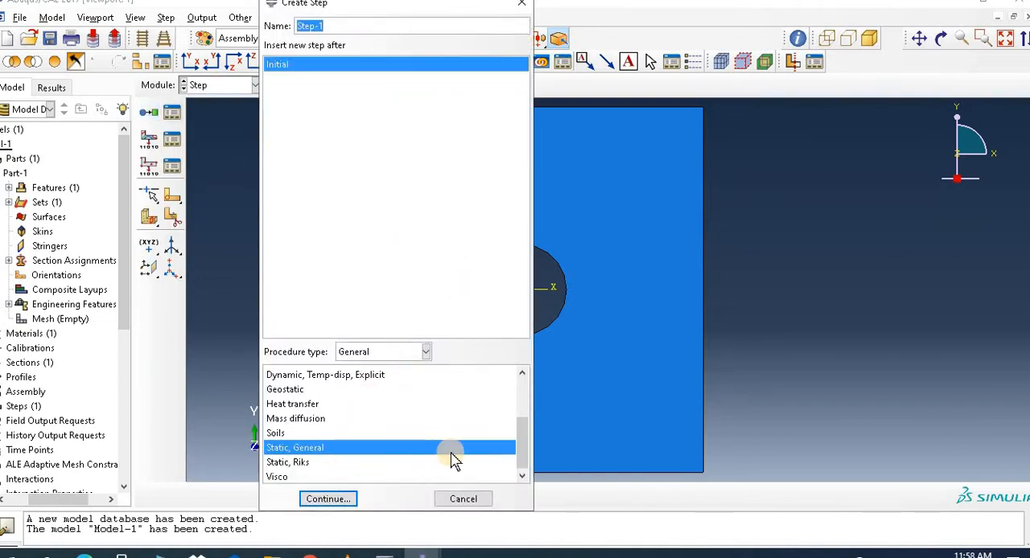
pyautogui.click(330, 499)
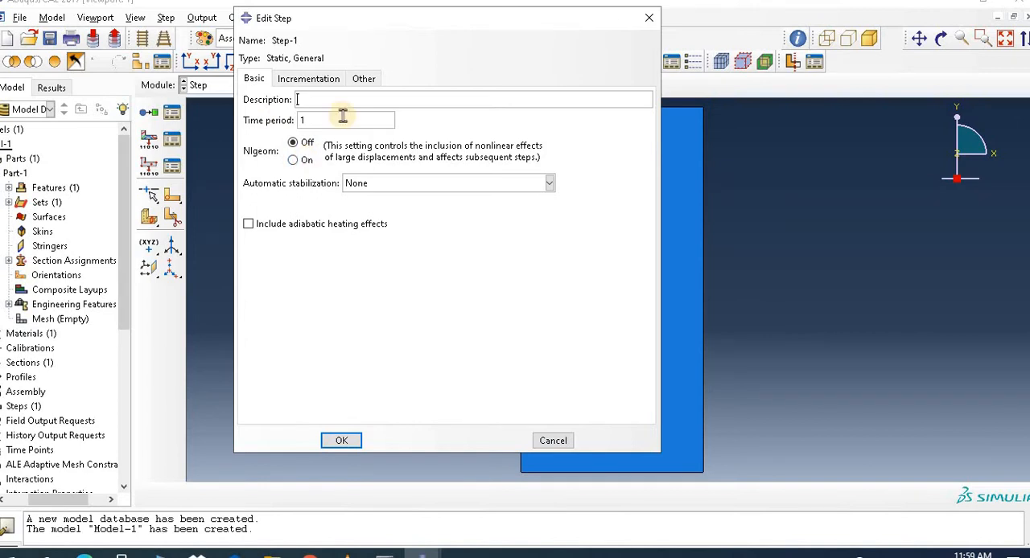
# Step: Set Step-1's maximum number of increments to 100000, reduce its initial increment size, and finish the step definition
pyautogui.click(326, 79)
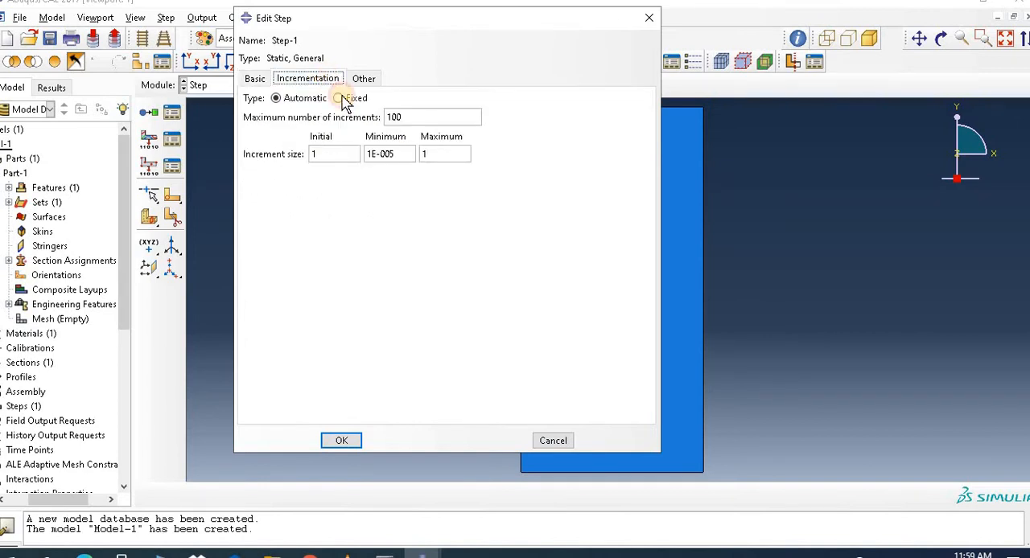
pyautogui.click(425, 120)
pyautogui.write('00')
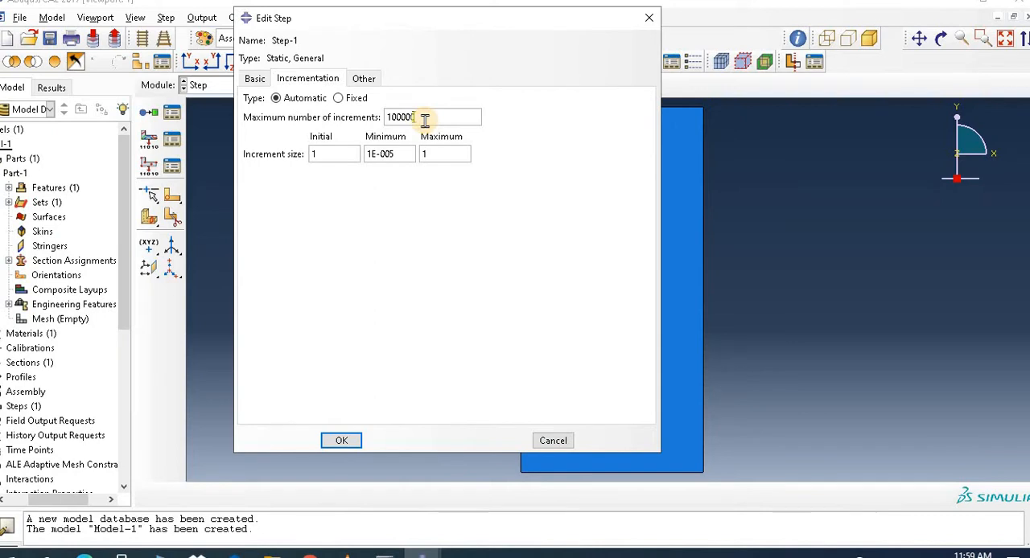
pyautogui.write('0')
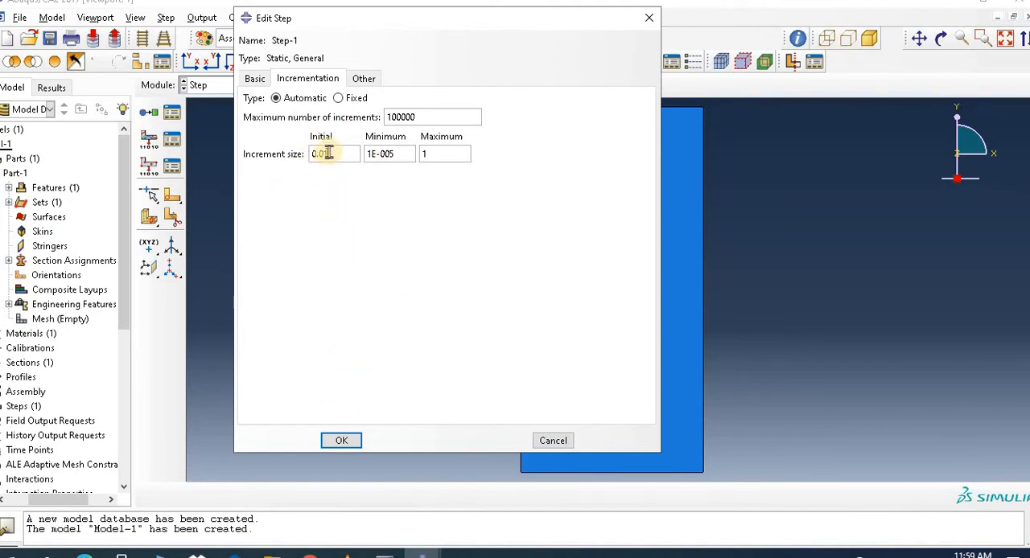
pyautogui.click(343, 443)
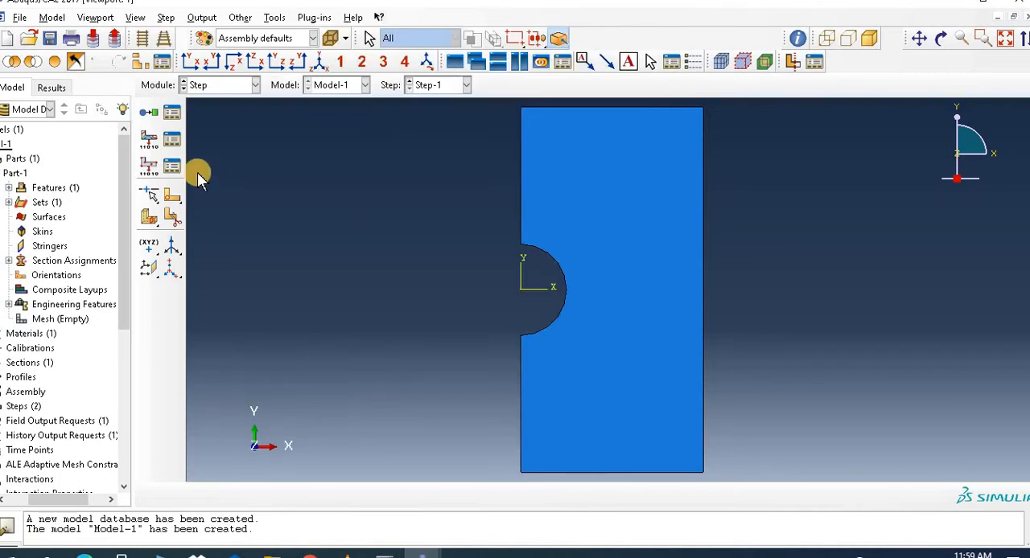
# Step: From the Field Output Requests Manager, start a new field output request named F-Output-2 in Step-1
pyautogui.click(212, 87)
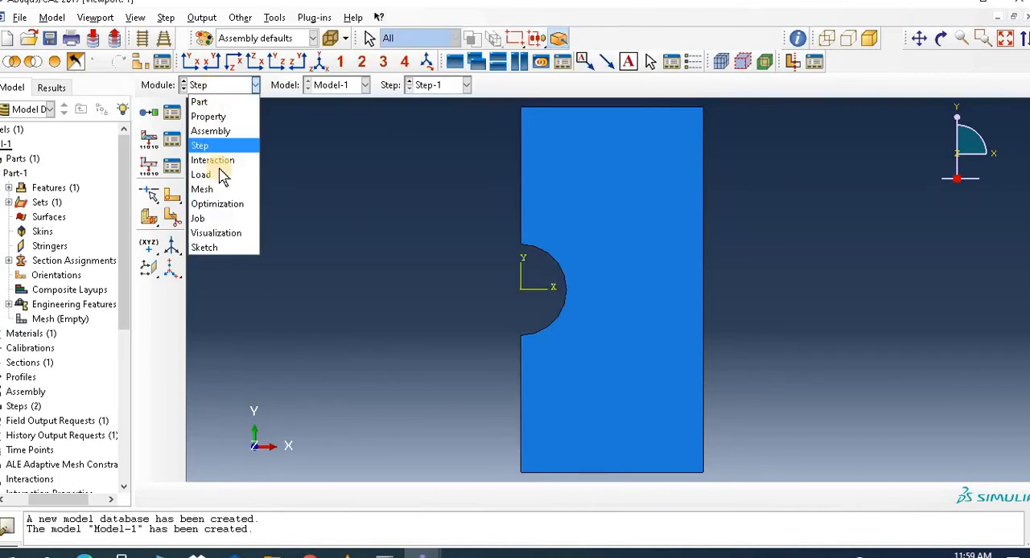
pyautogui.click(171, 149)
pyautogui.click(170, 143)
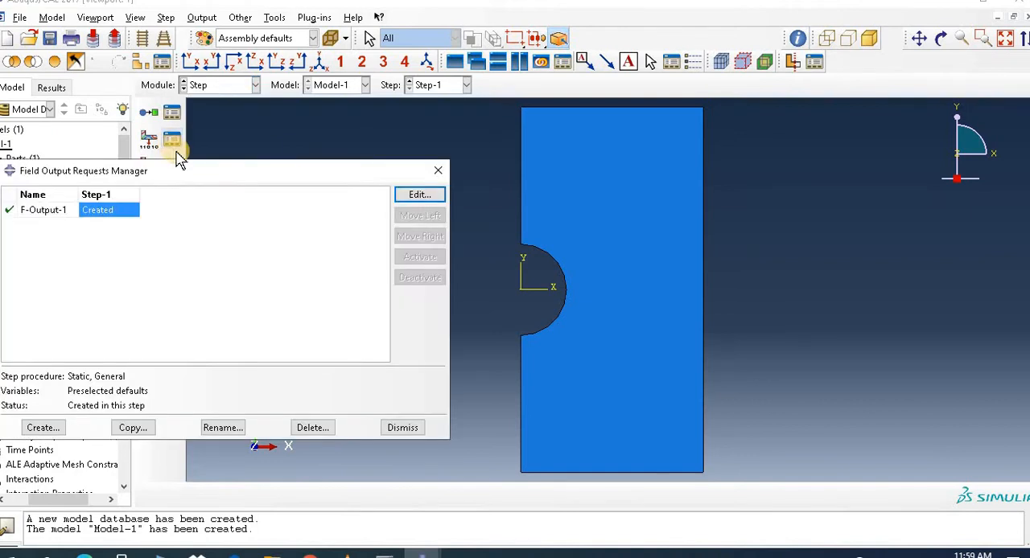
pyautogui.moveTo(157, 175); pyautogui.dragTo(384, 148)
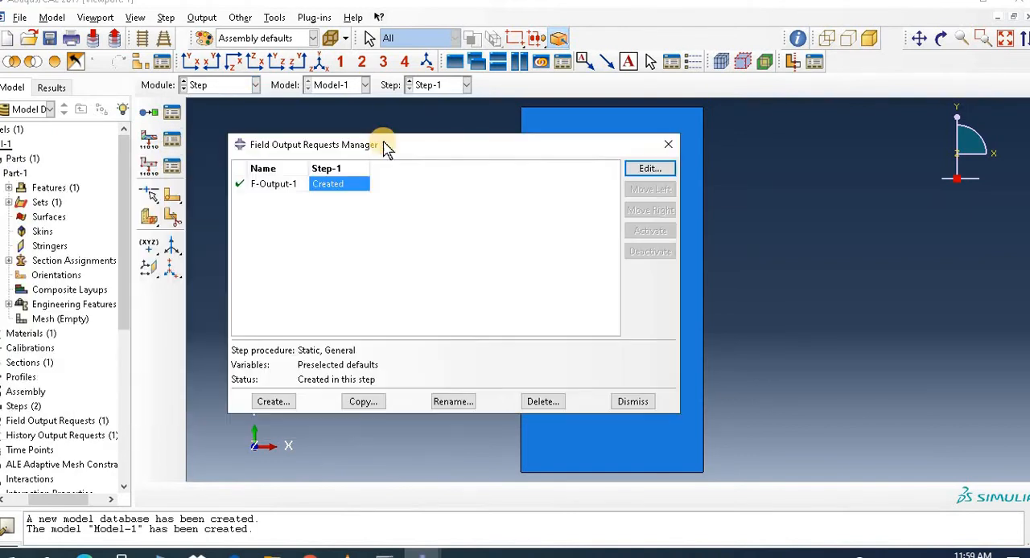
pyautogui.click(272, 401)
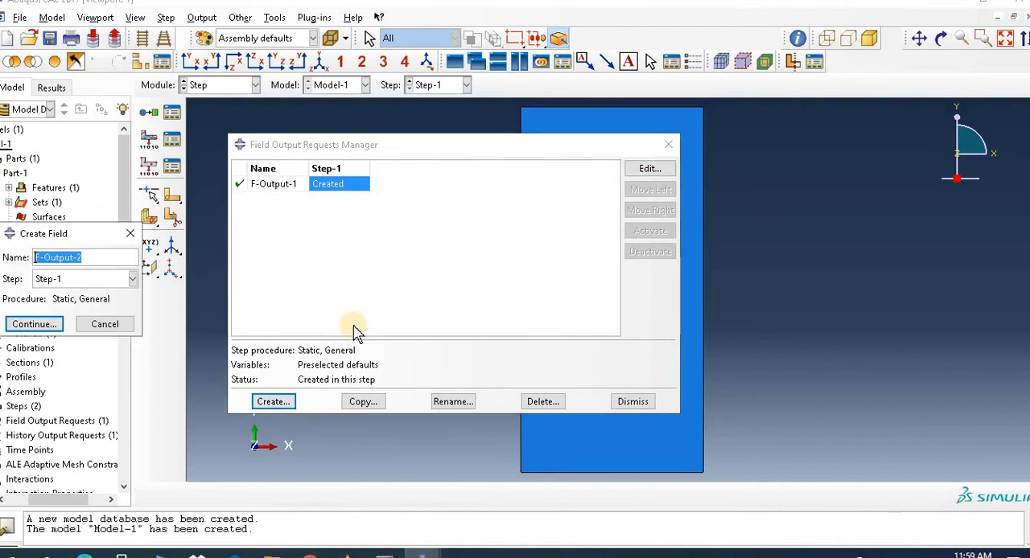
pyautogui.click(34, 324)
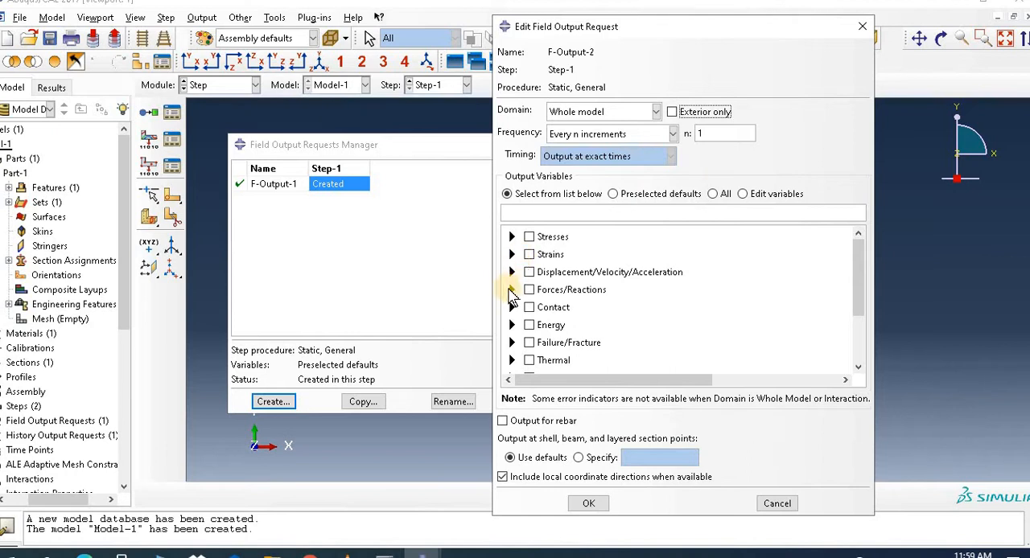
# Step: Include the XFEM element status variable STATUSXFEM in the new whole-model field output request and close the manager
pyautogui.click(512, 343)
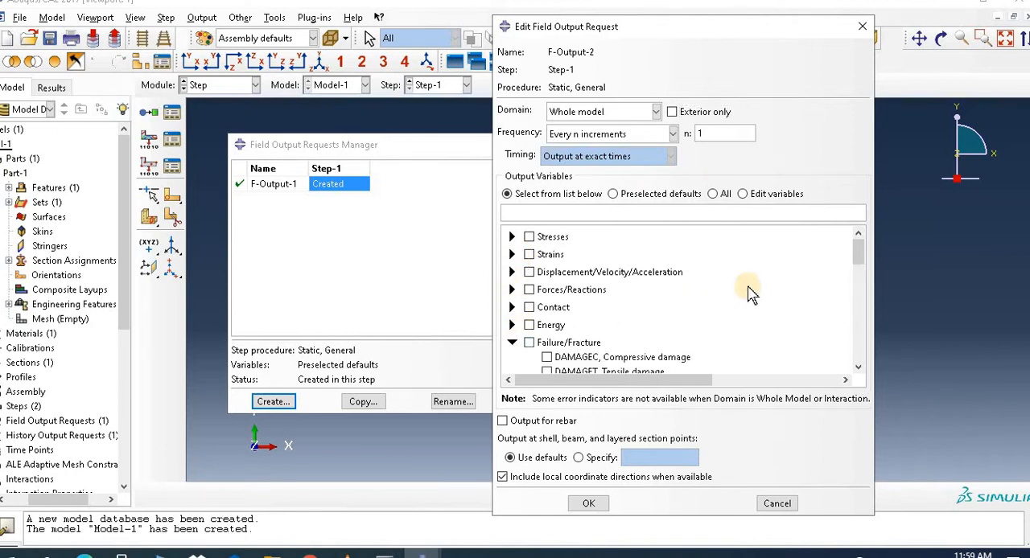
pyautogui.moveTo(862, 246); pyautogui.dragTo(867, 341)
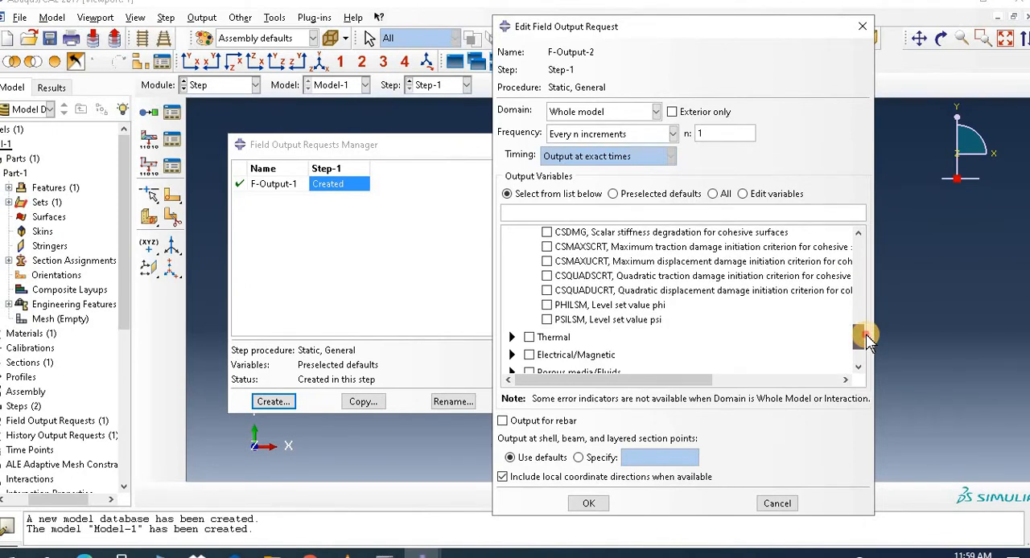
pyautogui.moveTo(866, 340)
pyautogui.mouseDown()
pyautogui.moveTo(869, 258)
pyautogui.moveTo(875, 346)
pyautogui.mouseUp()
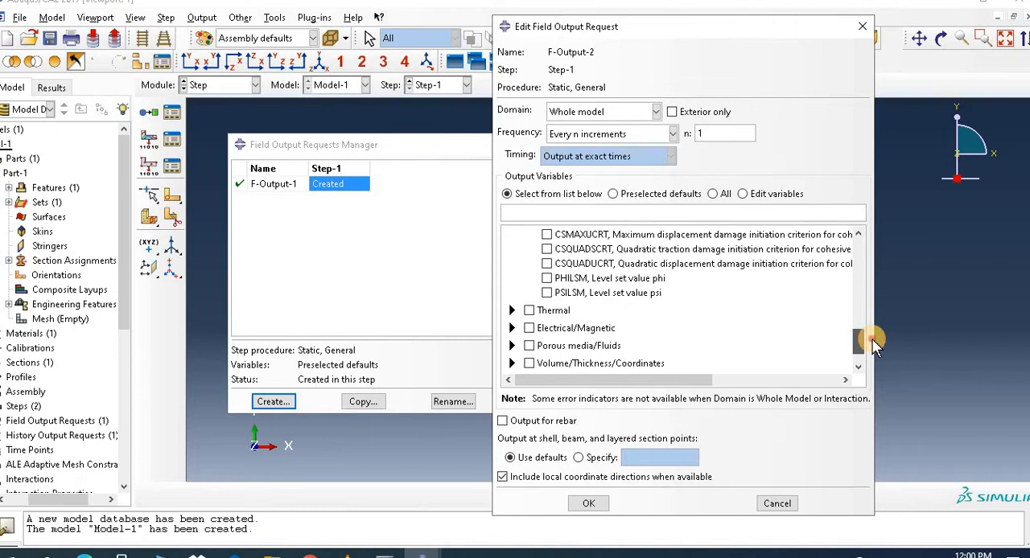
pyautogui.moveTo(875, 346); pyautogui.dragTo(859, 354)
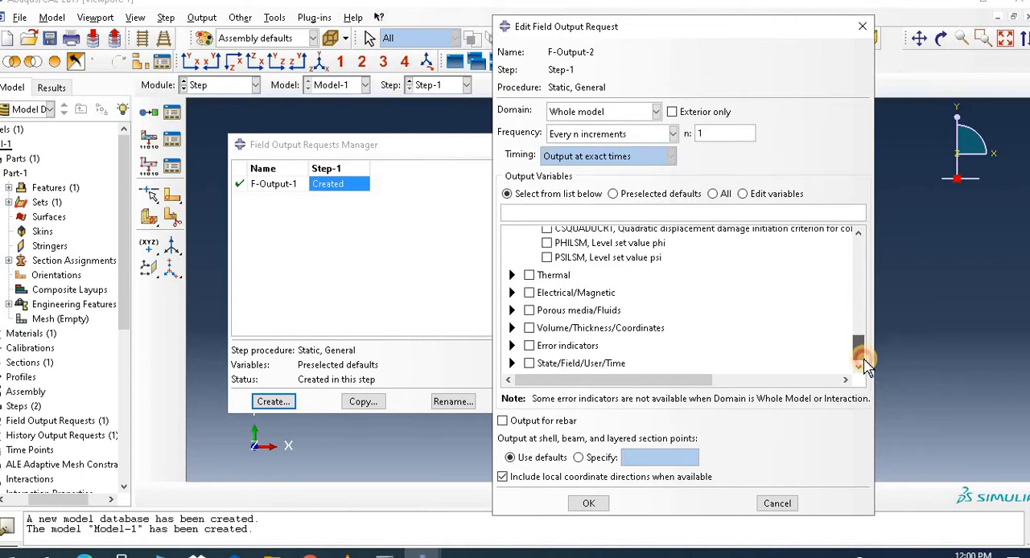
pyautogui.click(515, 364)
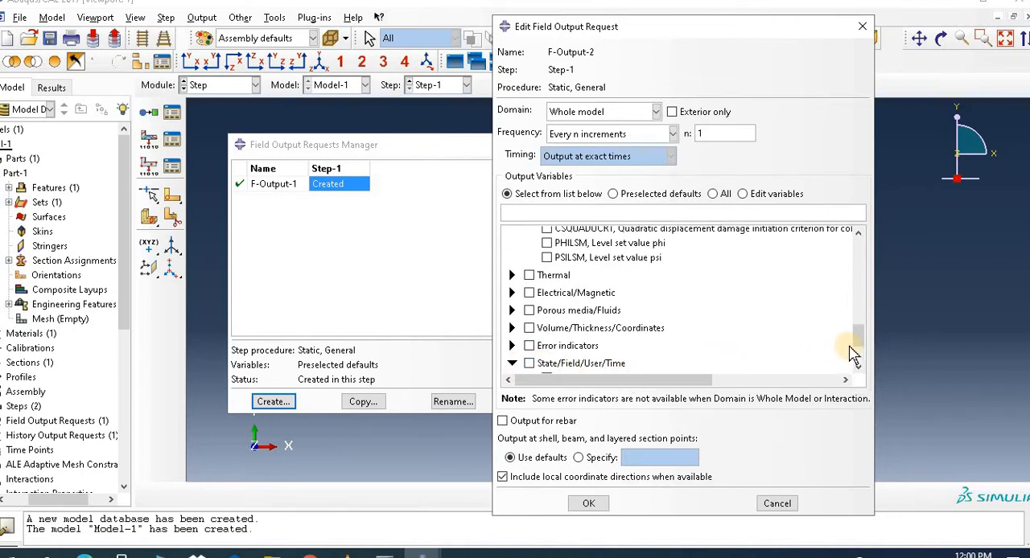
pyautogui.moveTo(861, 340); pyautogui.dragTo(858, 349)
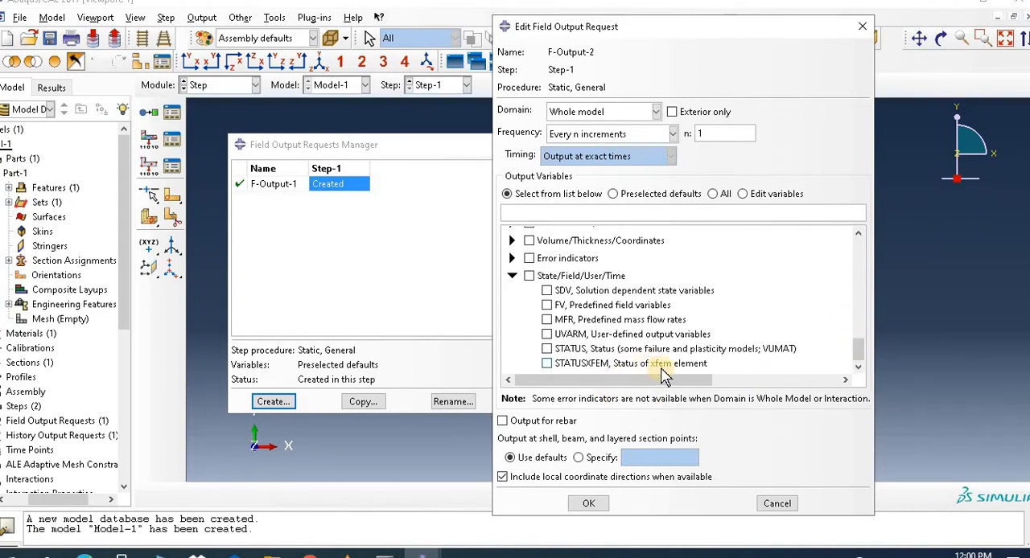
pyautogui.click(547, 363)
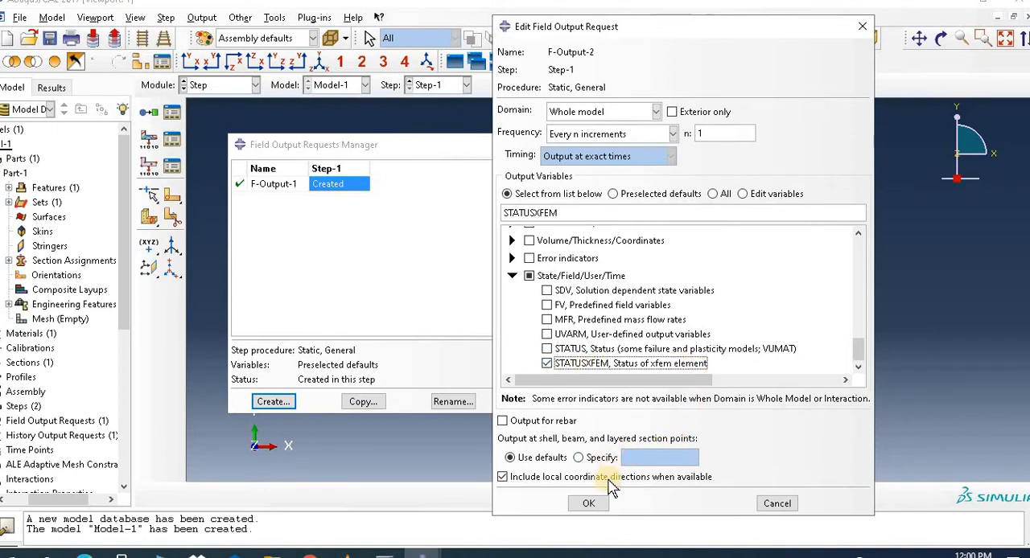
pyautogui.click(591, 504)
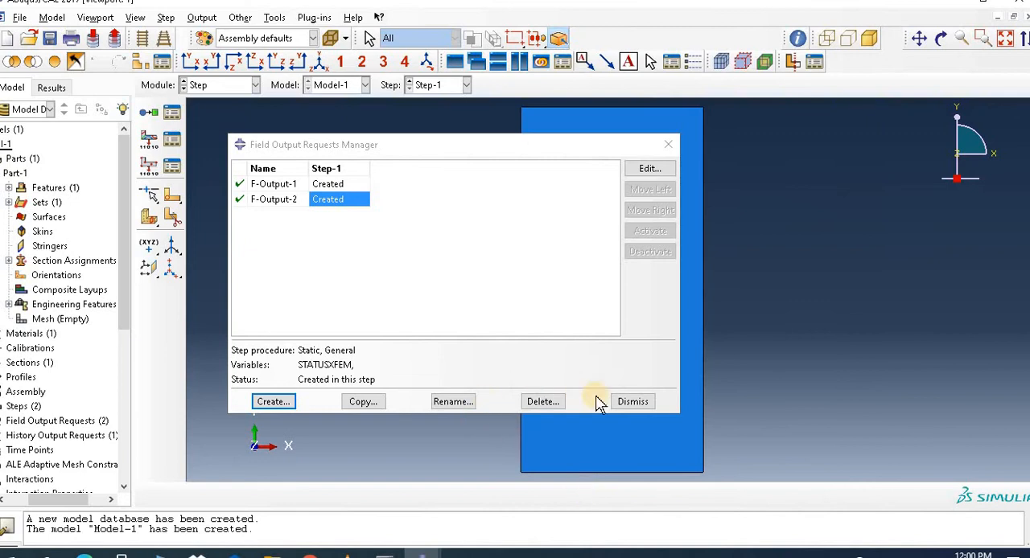
pyautogui.click(632, 402)
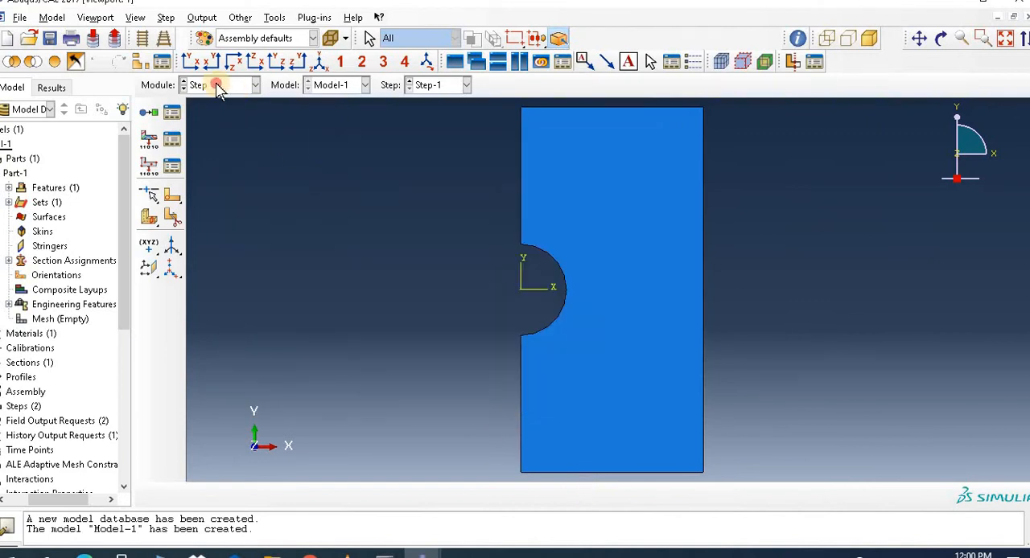
# Step: Switch to the Interaction module
pyautogui.click(218, 85)
pyautogui.click(215, 175)
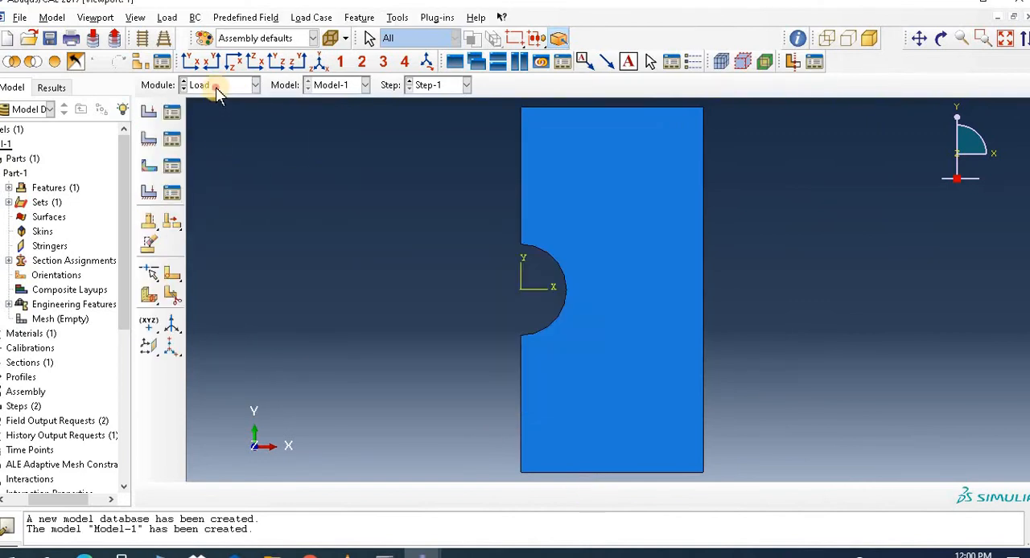
pyautogui.click(215, 86)
pyautogui.click(228, 160)
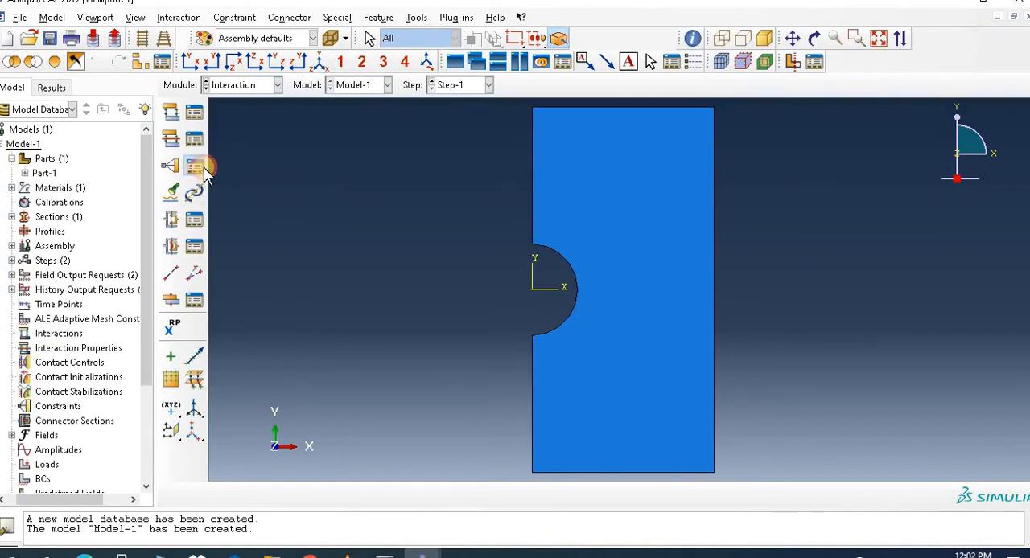
pyautogui.click(198, 164)
pyautogui.click(95, 278)
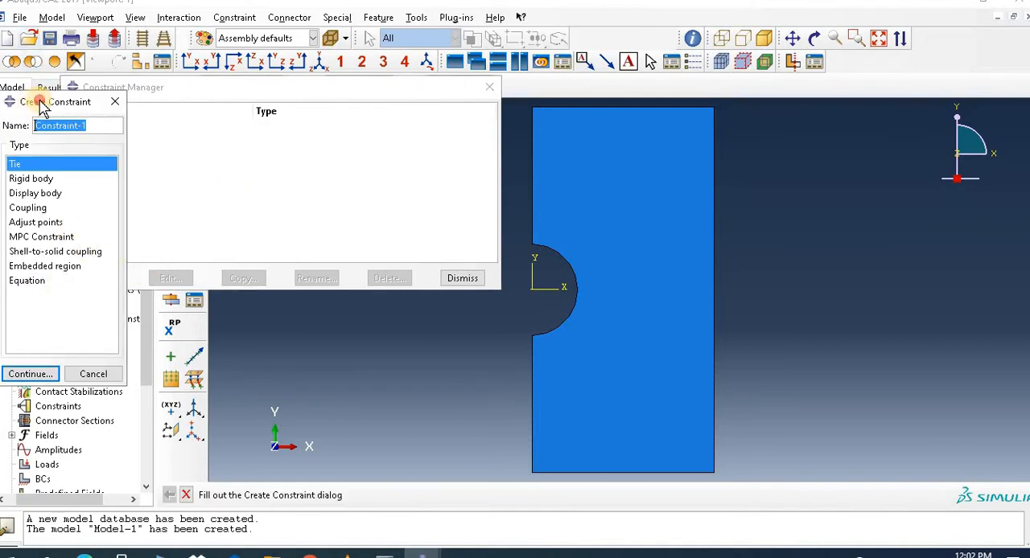
pyautogui.moveTo(33, 102); pyautogui.dragTo(61, 100)
pyautogui.click(144, 99)
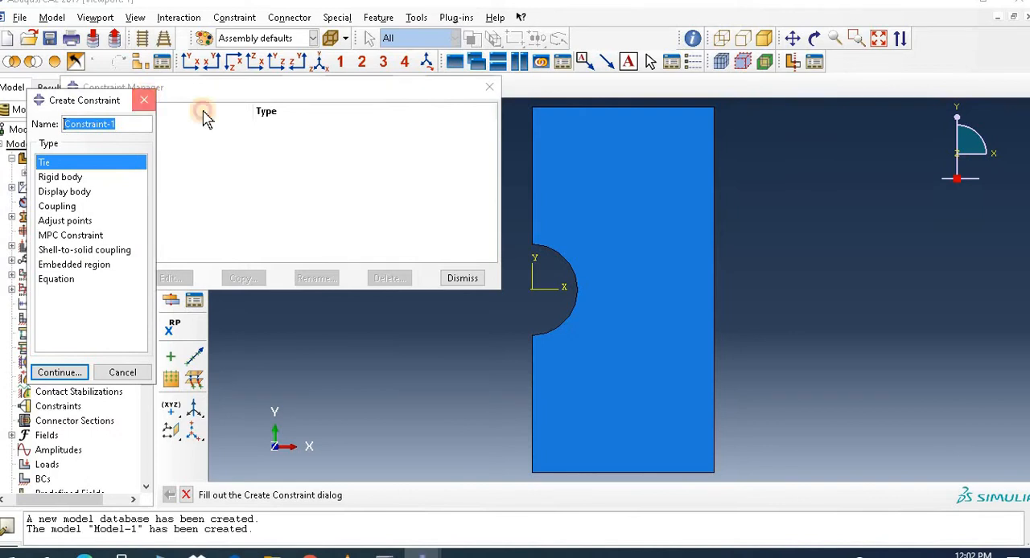
pyautogui.click(477, 278)
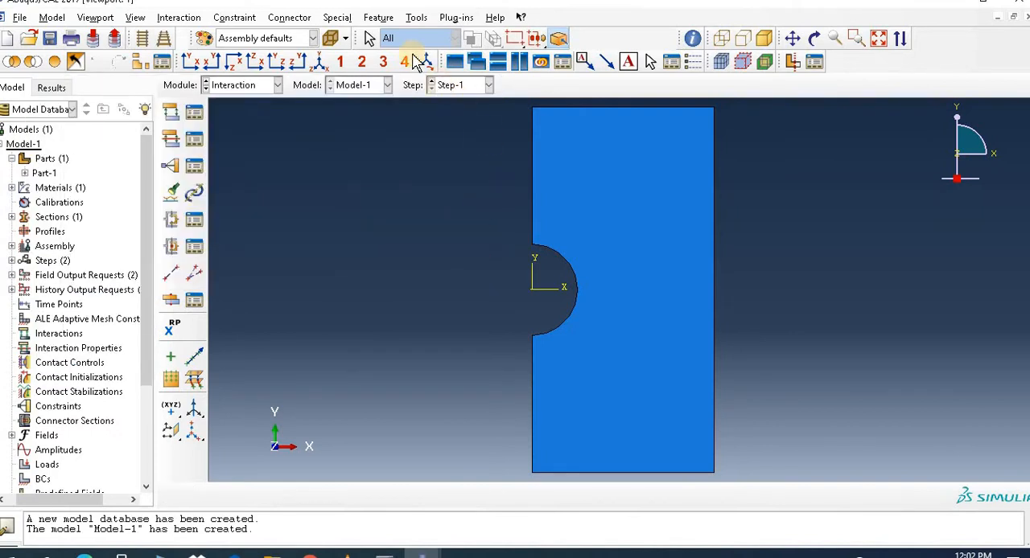
# Step: Create reference points at the midpoints of the plate's top edge and bottom edge
pyautogui.click(410, 19)
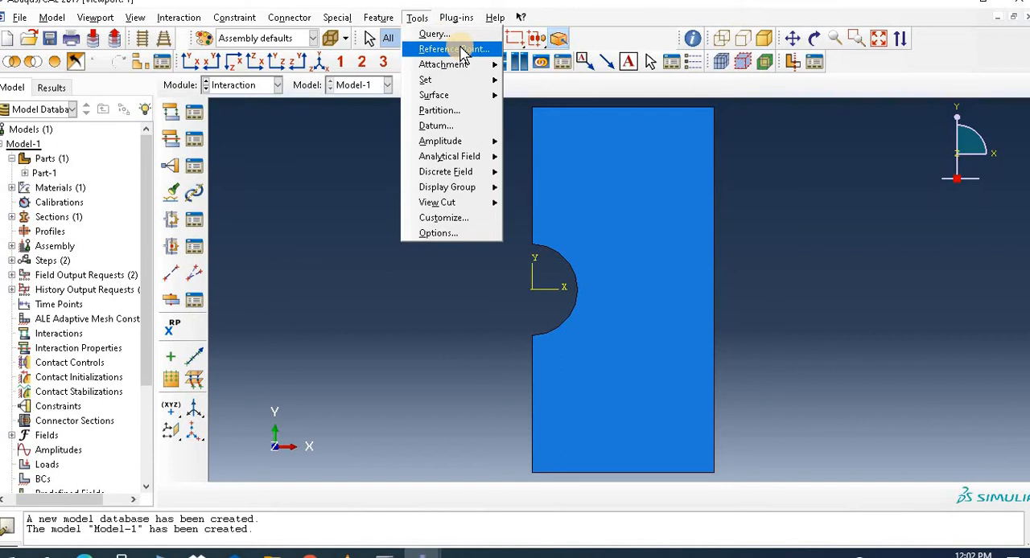
pyautogui.click(462, 50)
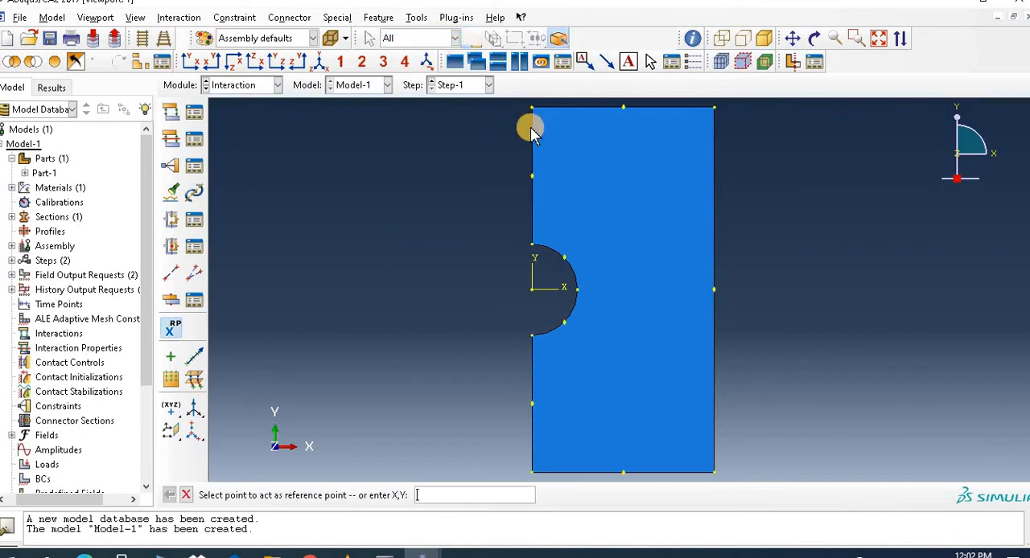
pyautogui.click(625, 108)
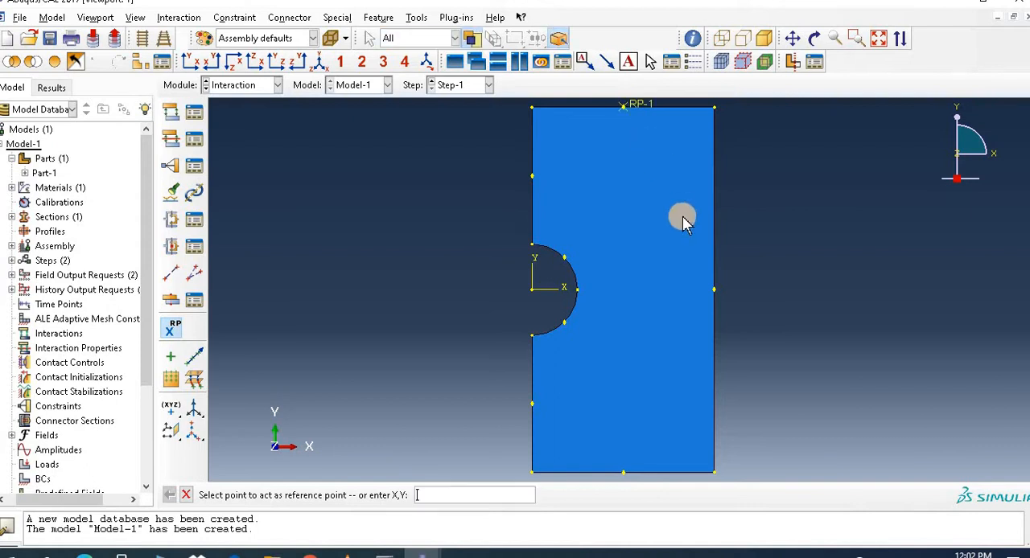
pyautogui.click(624, 473)
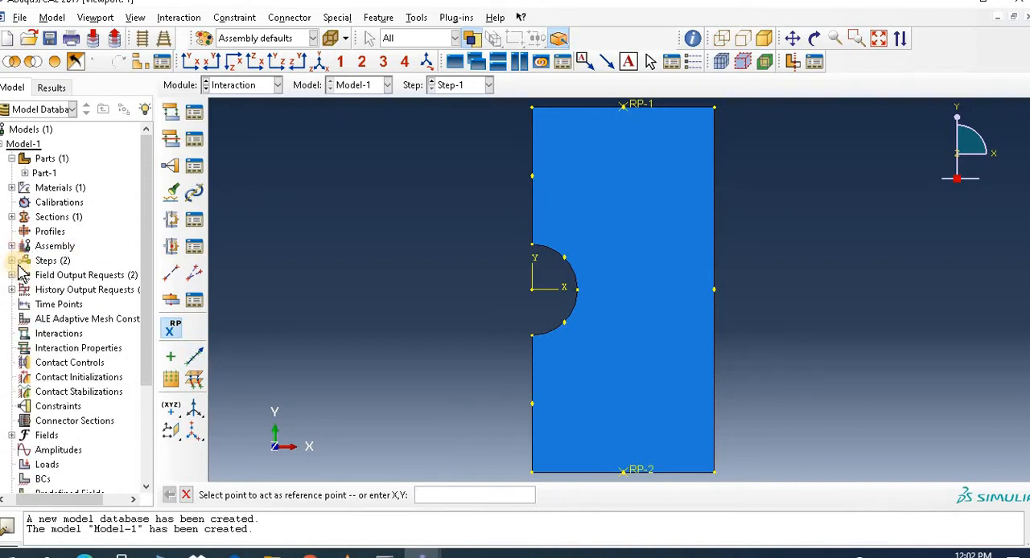
# Step: Create an assembly geometry set named Bottom containing the plate's bottom edge
pyautogui.click(12, 246)
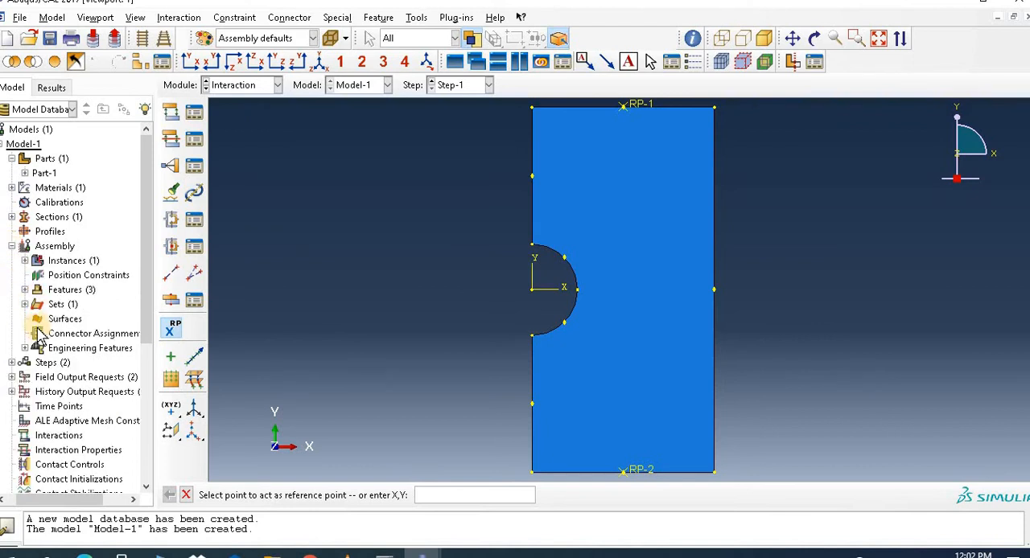
pyautogui.click(25, 305)
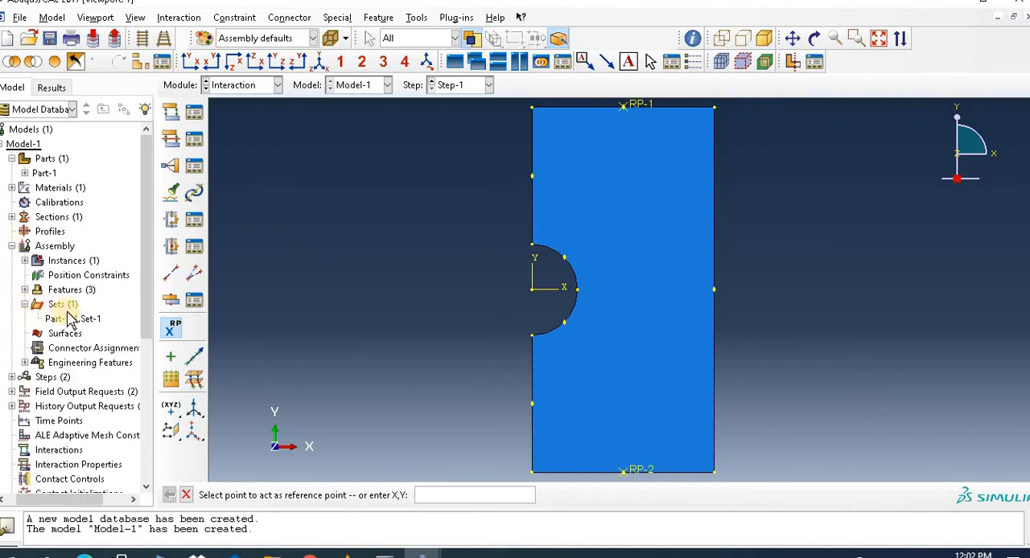
pyautogui.rightClick(71, 307)
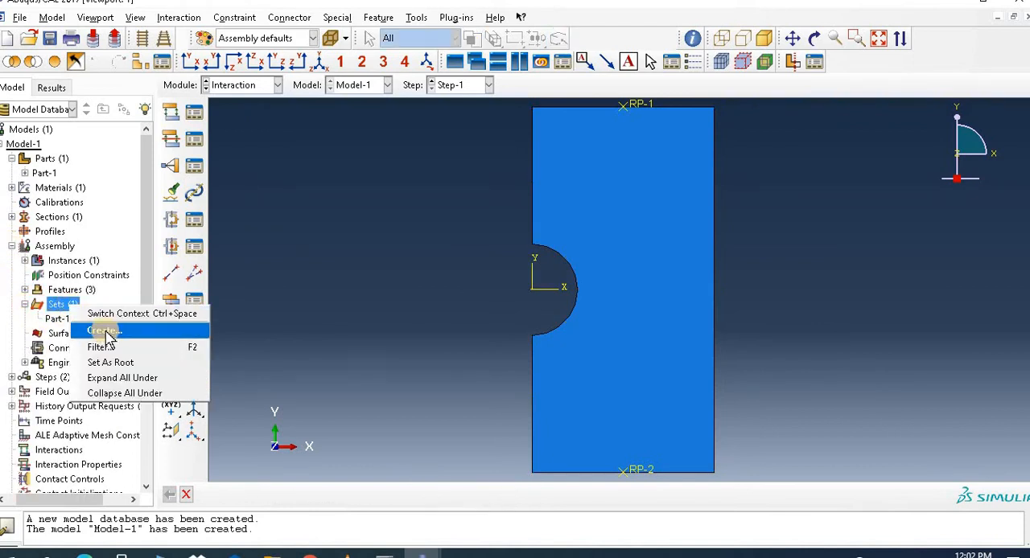
pyautogui.click(107, 332)
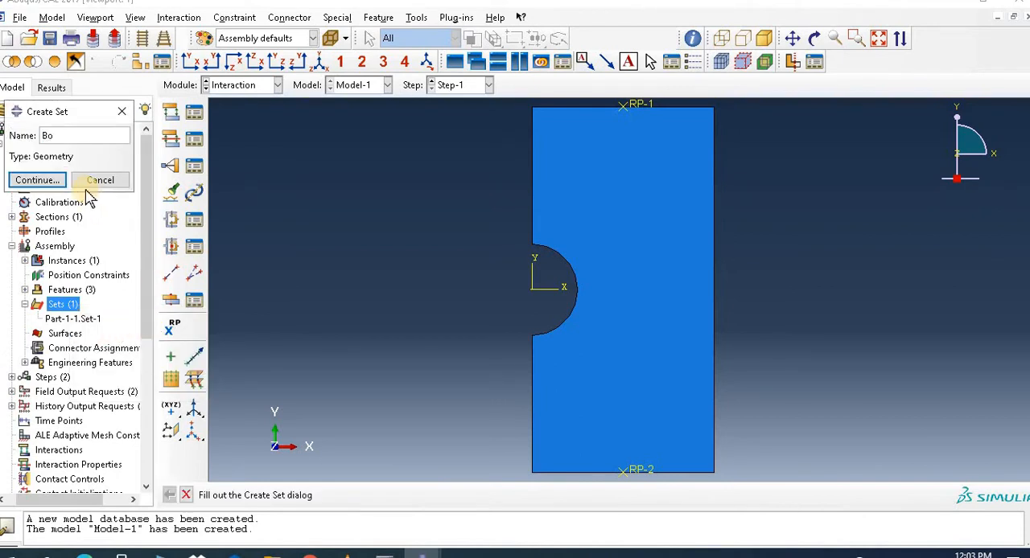
pyautogui.click(46, 179)
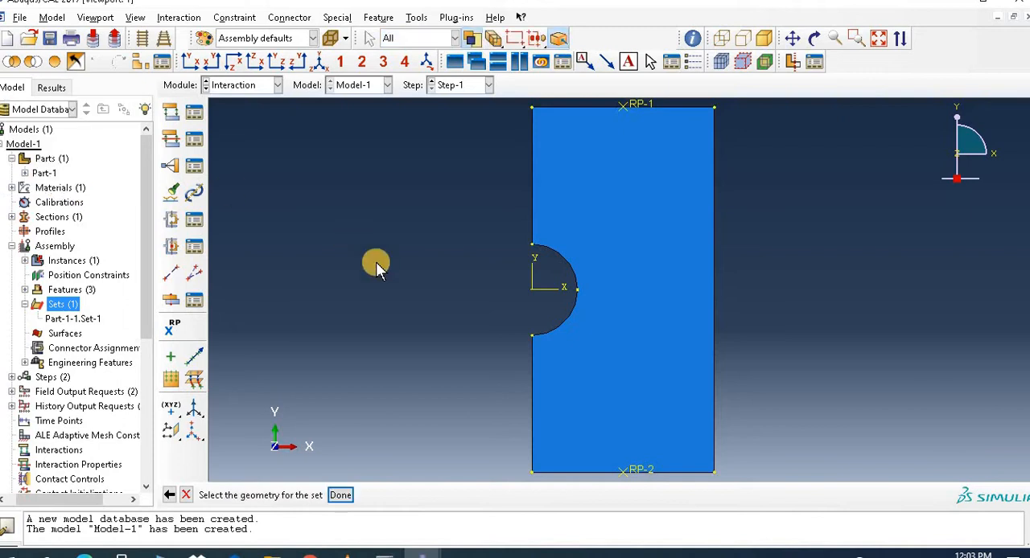
pyautogui.click(583, 474)
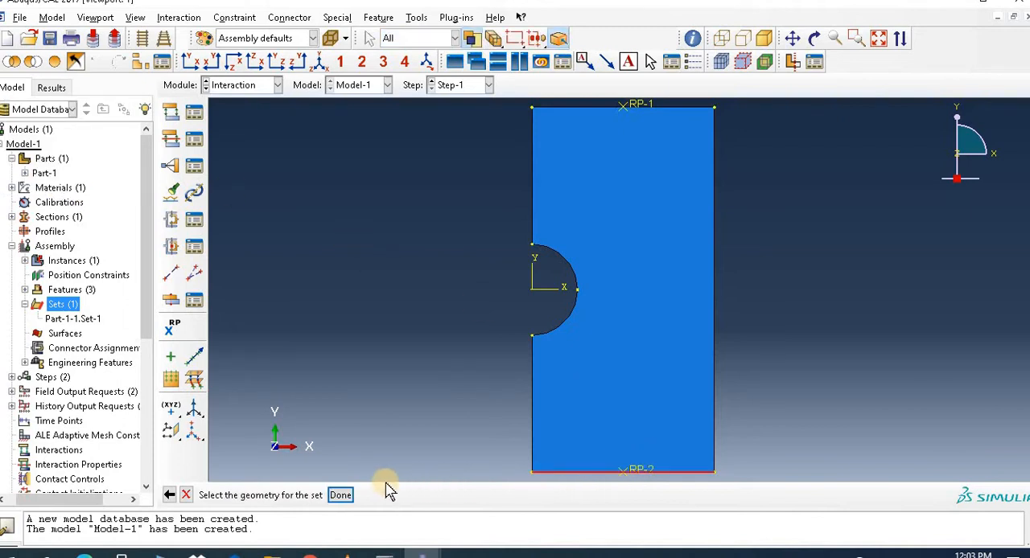
pyautogui.click(341, 496)
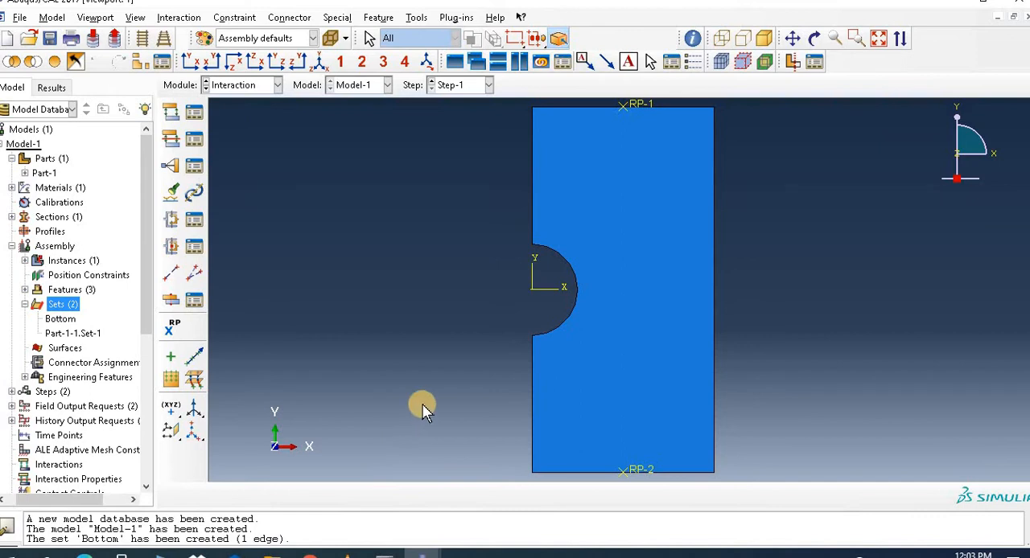
# Step: Create an assembly geometry set named Top containing the plate's top edge
pyautogui.doubleClick(68, 307)
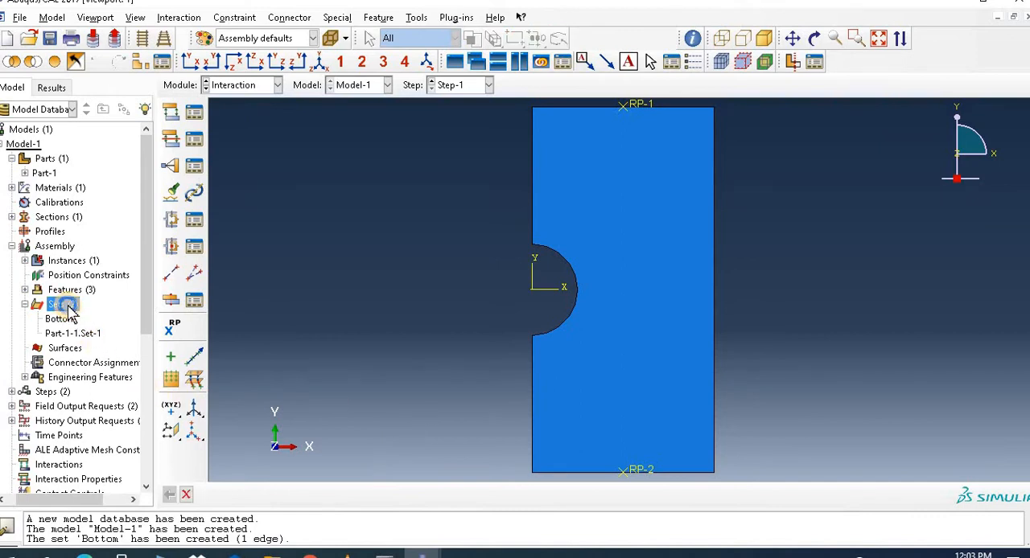
pyautogui.rightClick(68, 307)
pyautogui.click(106, 330)
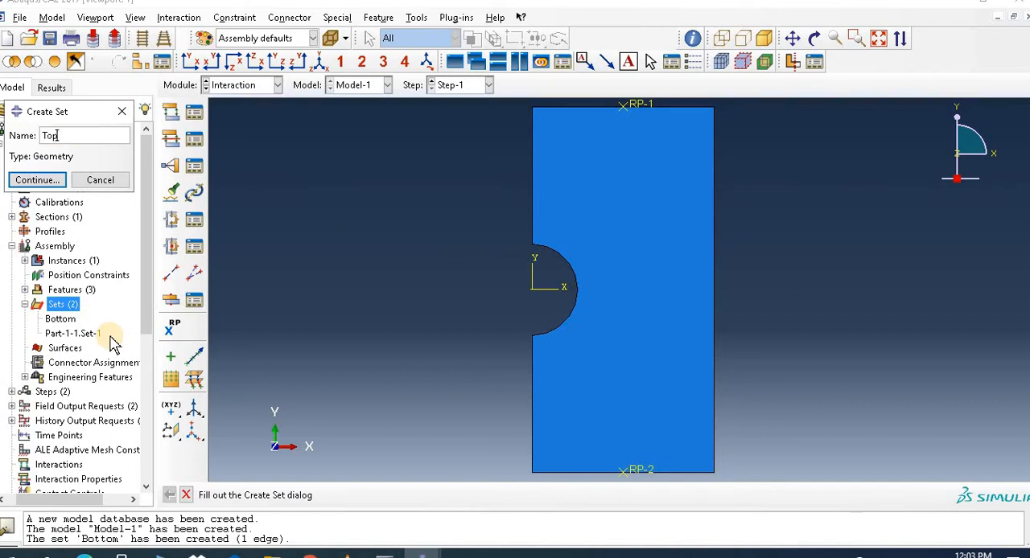
pyautogui.click(45, 179)
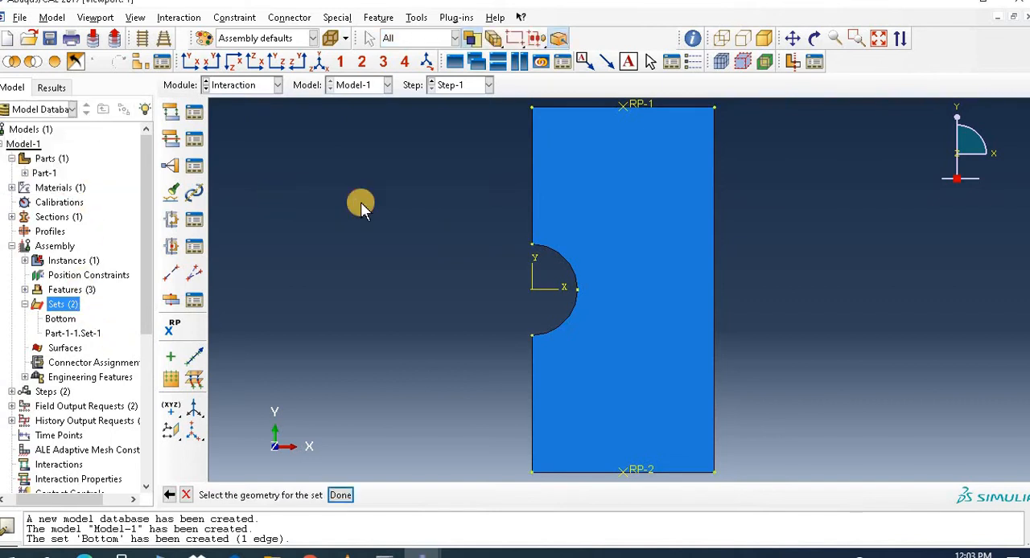
pyautogui.click(656, 112)
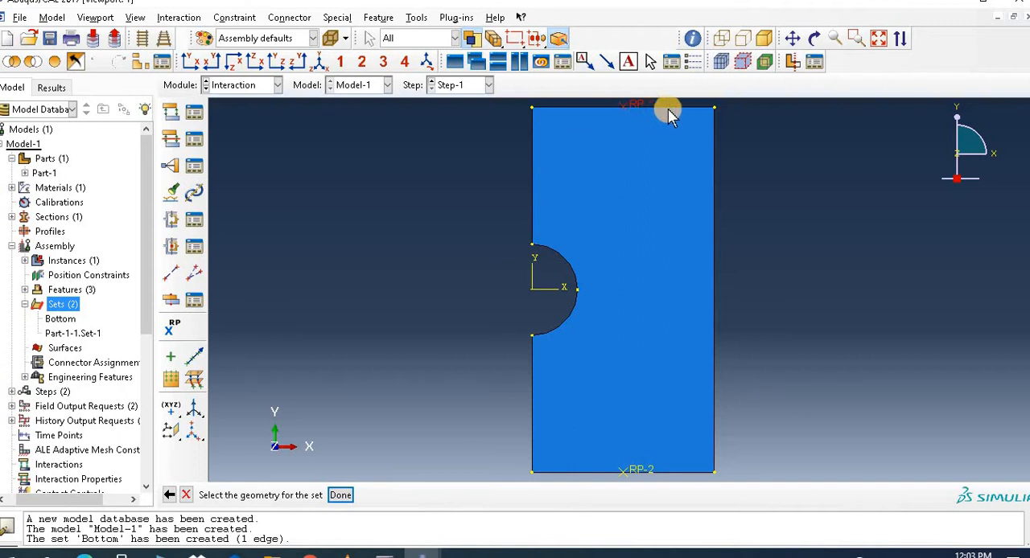
pyautogui.click(682, 113)
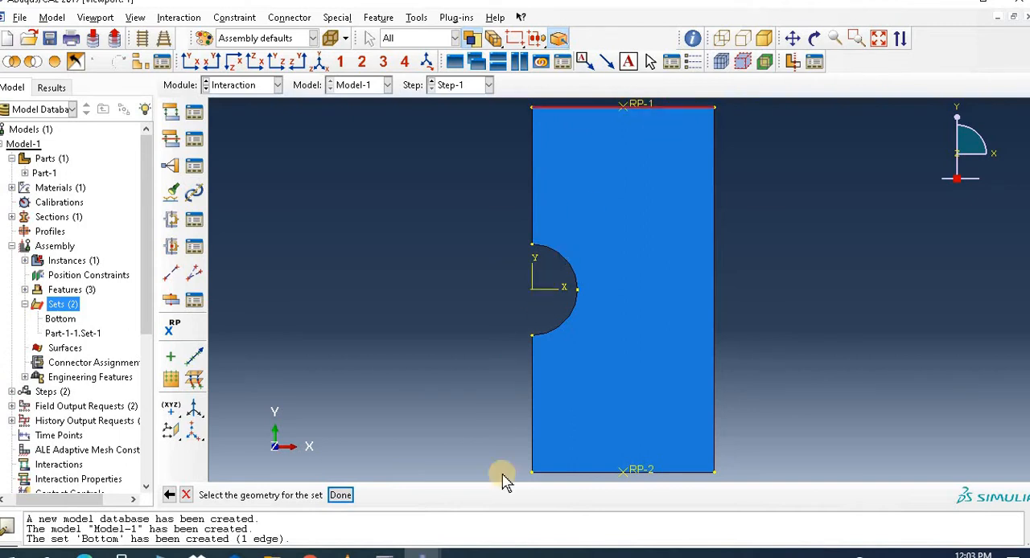
pyautogui.click(342, 495)
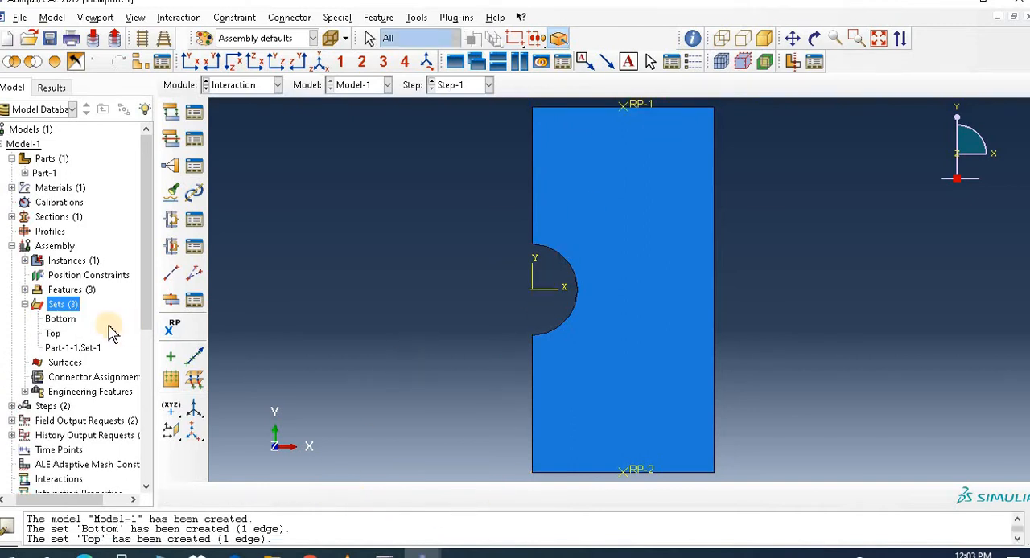
# Step: Create an assembly set named BottomDisp containing the reference point RP-2 on the bottom edge
pyautogui.rightClick(55, 309)
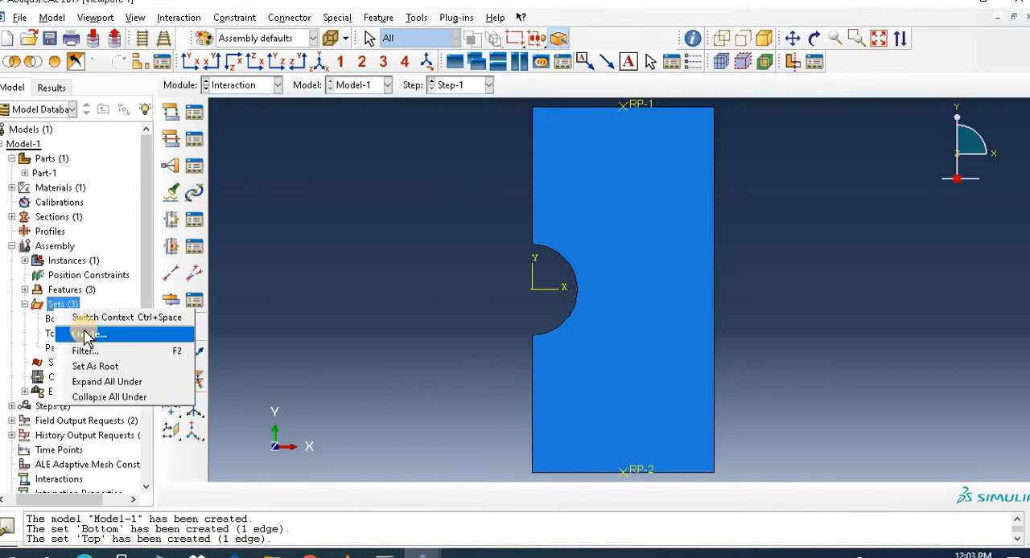
pyautogui.click(78, 332)
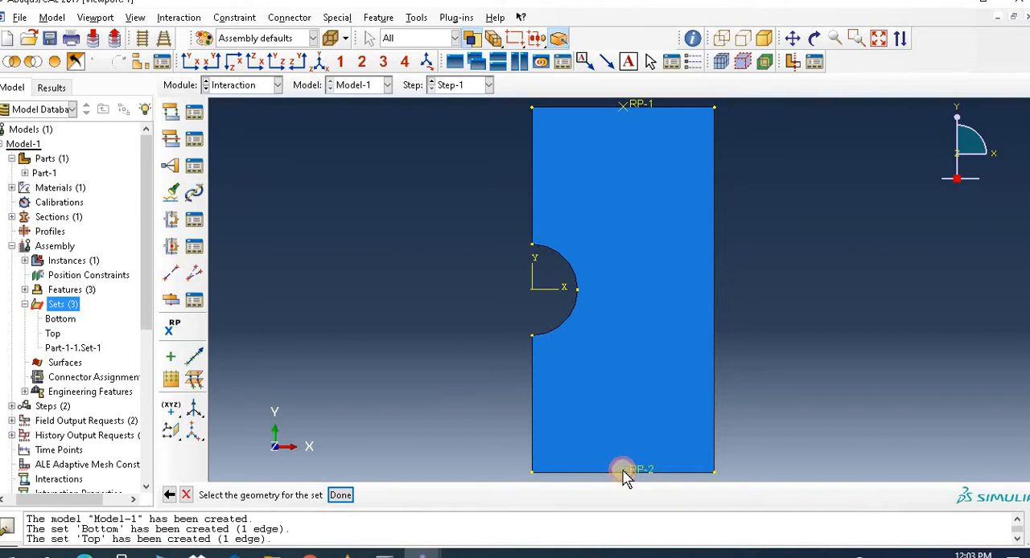
pyautogui.click(626, 475)
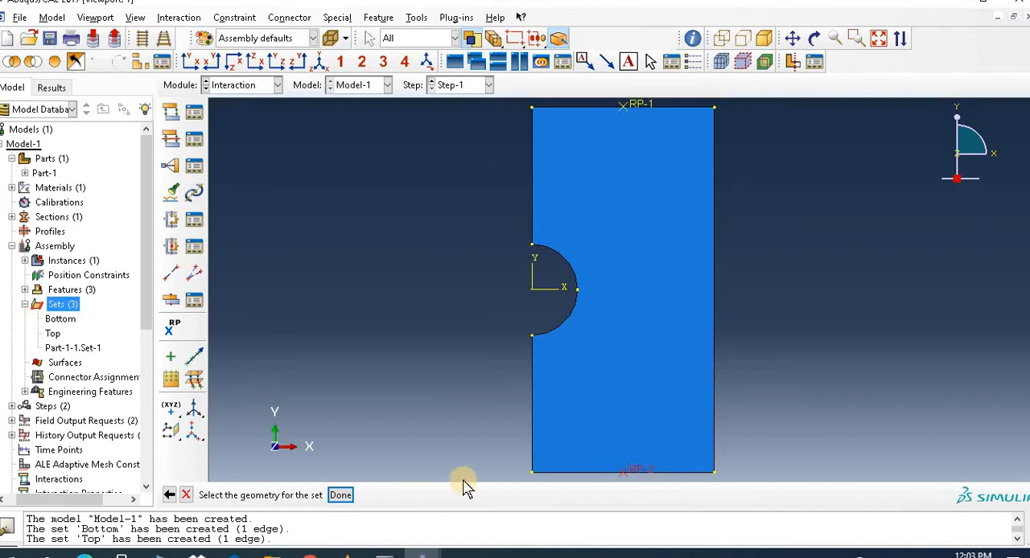
pyautogui.click(342, 496)
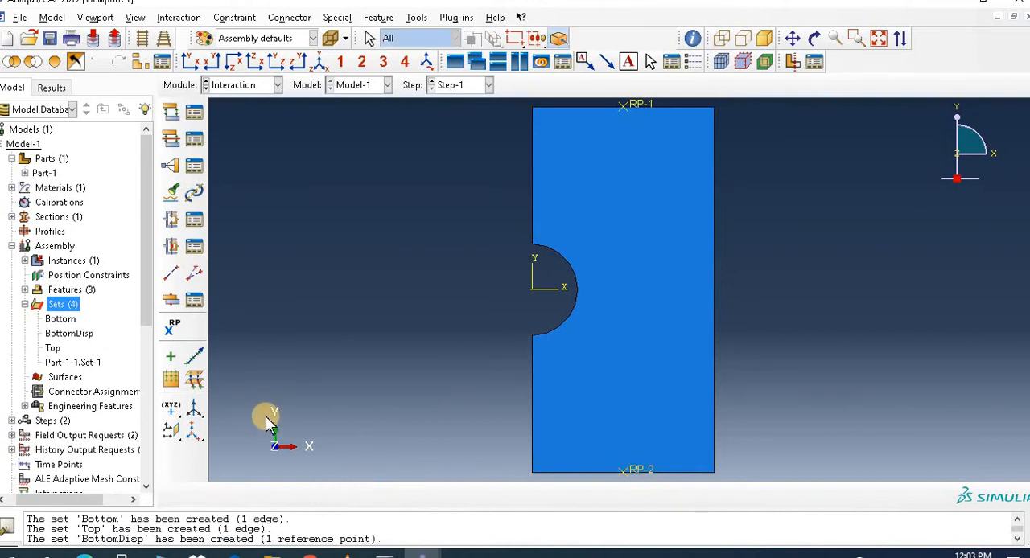
# Step: Create an assembly set named TopDisp containing the reference point RP-1 on the top edge
pyautogui.rightClick(65, 306)
pyautogui.click(93, 328)
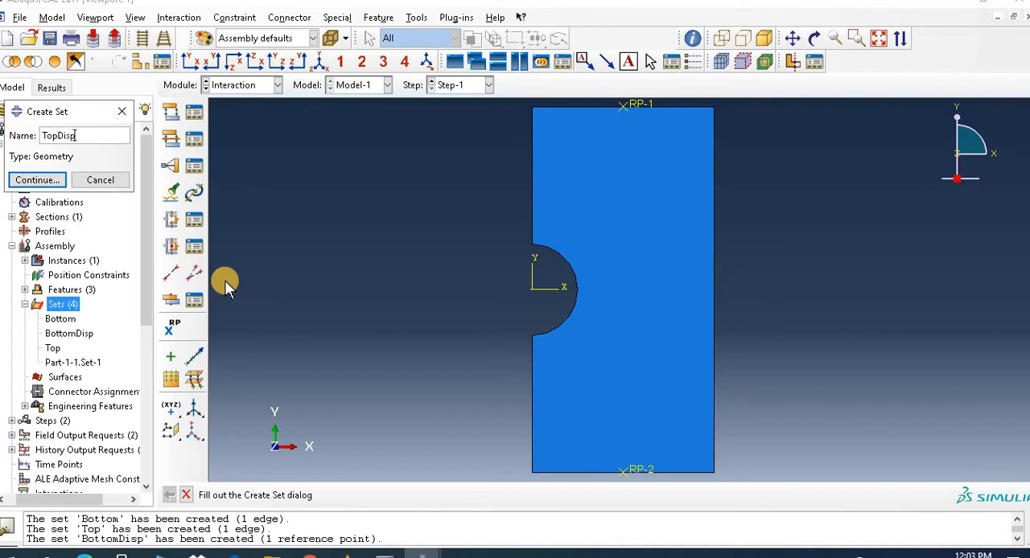
pyautogui.write('TopDisp')
pyautogui.click(47, 180)
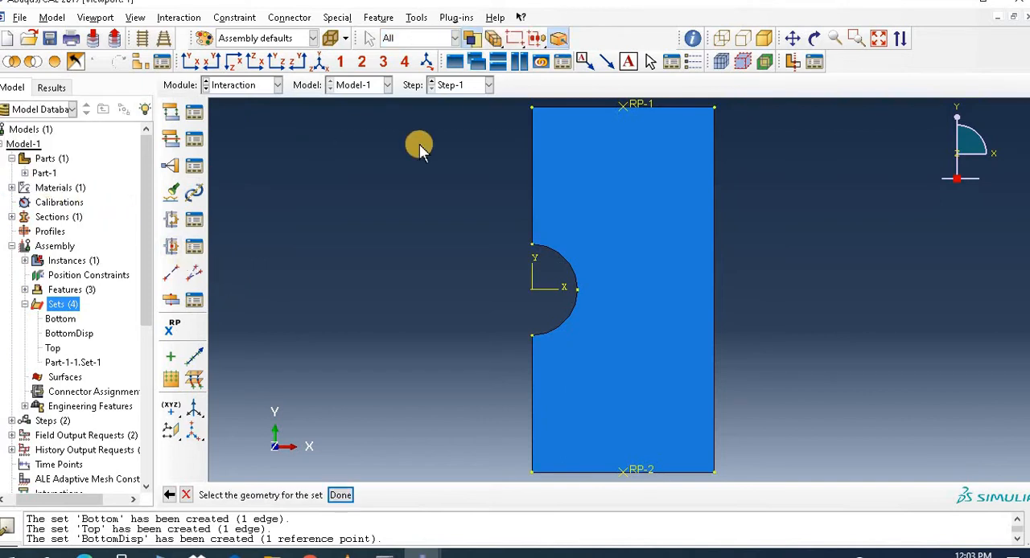
pyautogui.click(637, 106)
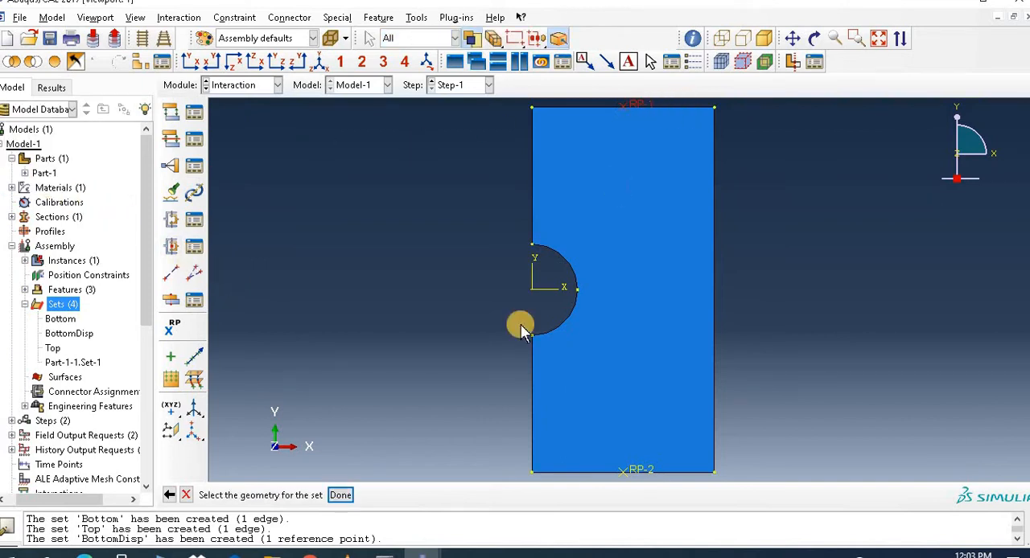
pyautogui.click(342, 496)
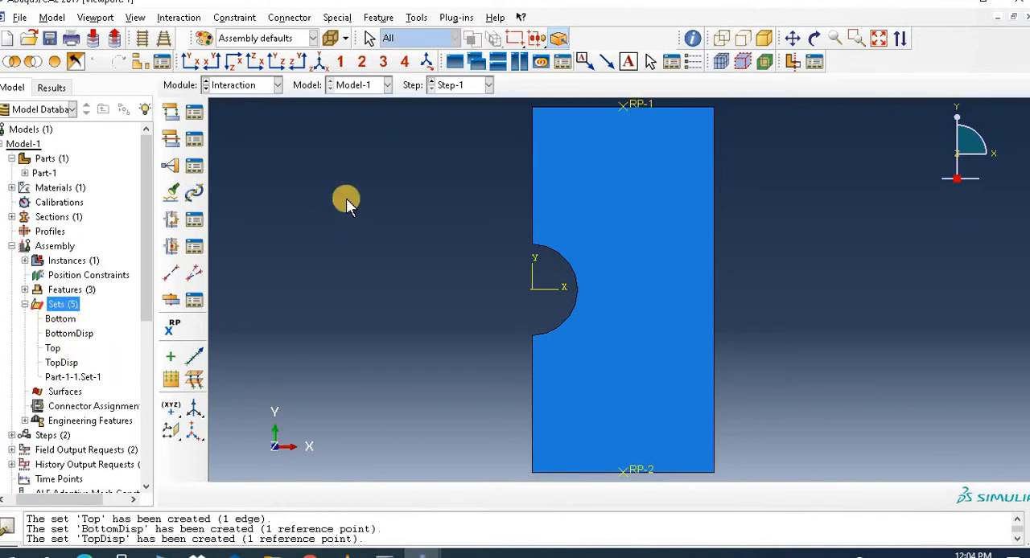
# Step: From the Constraint Manager, start an Equation constraint and define its first term with coefficient 1, set Bottom and DOF 2
pyautogui.click(194, 166)
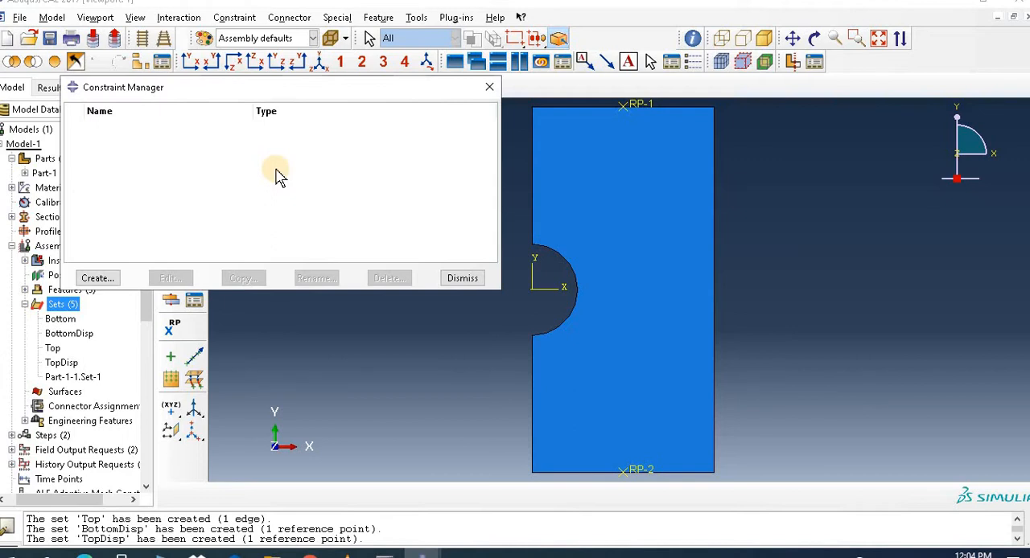
pyautogui.click(97, 279)
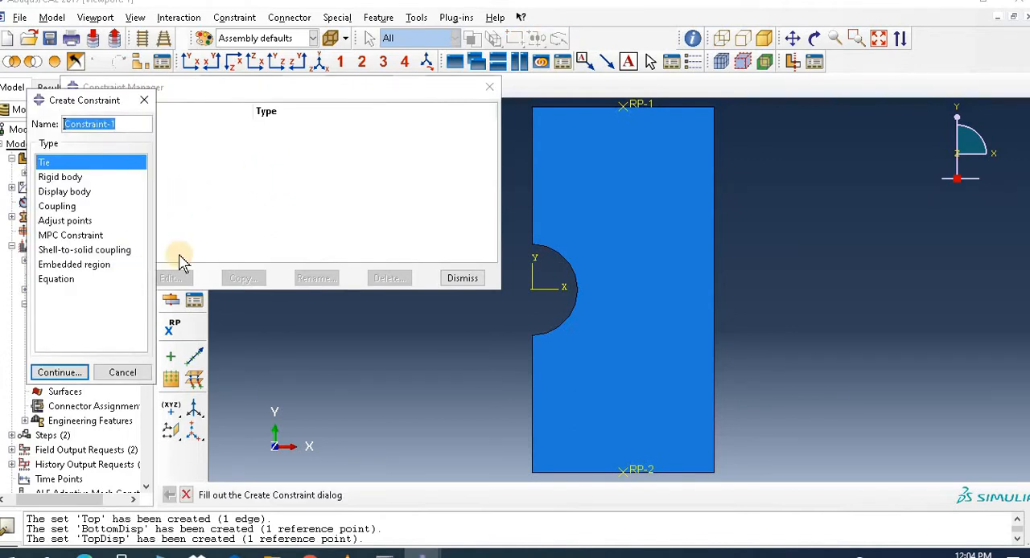
pyautogui.click(64, 280)
pyautogui.click(81, 372)
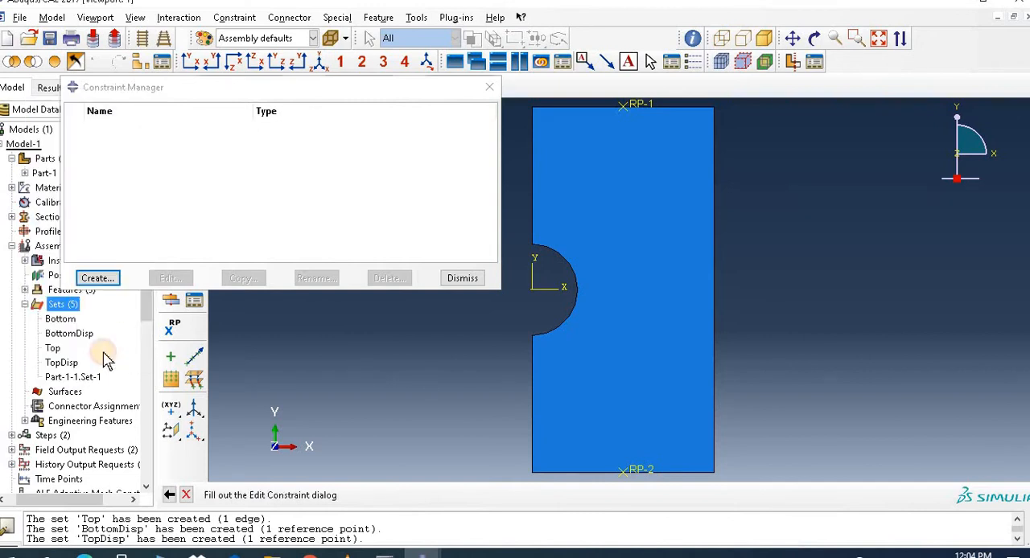
pyautogui.click(445, 238)
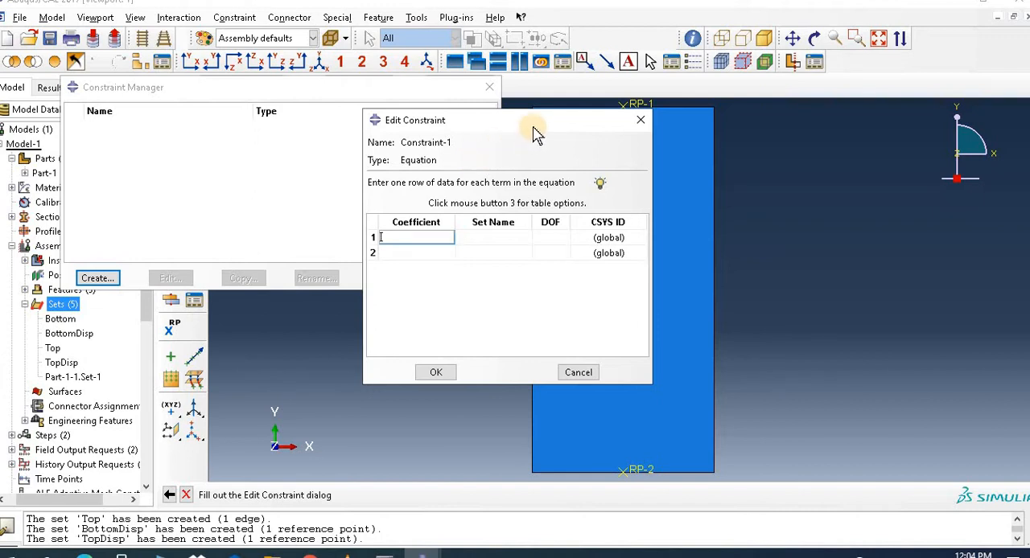
pyautogui.click(516, 240)
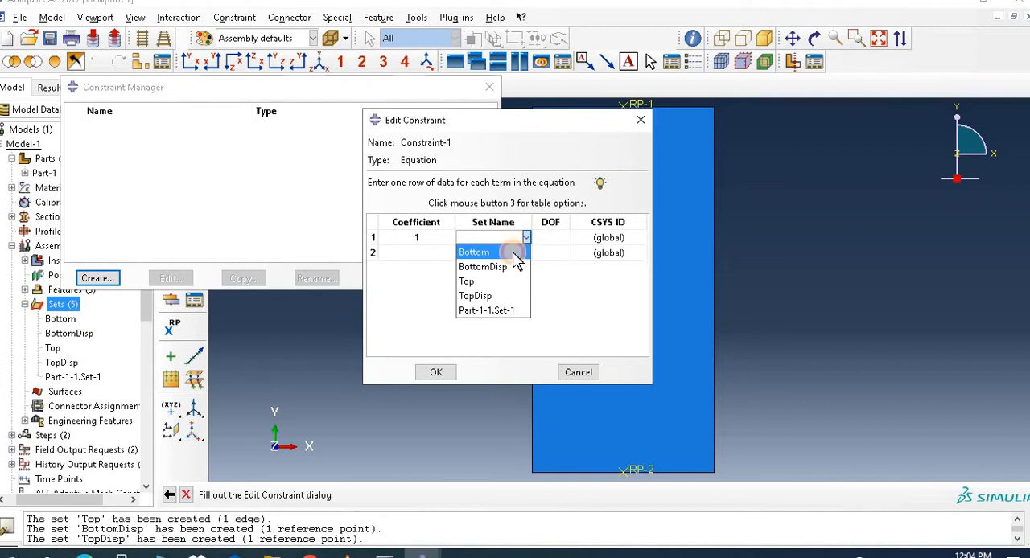
pyautogui.click(514, 253)
pyautogui.click(562, 237)
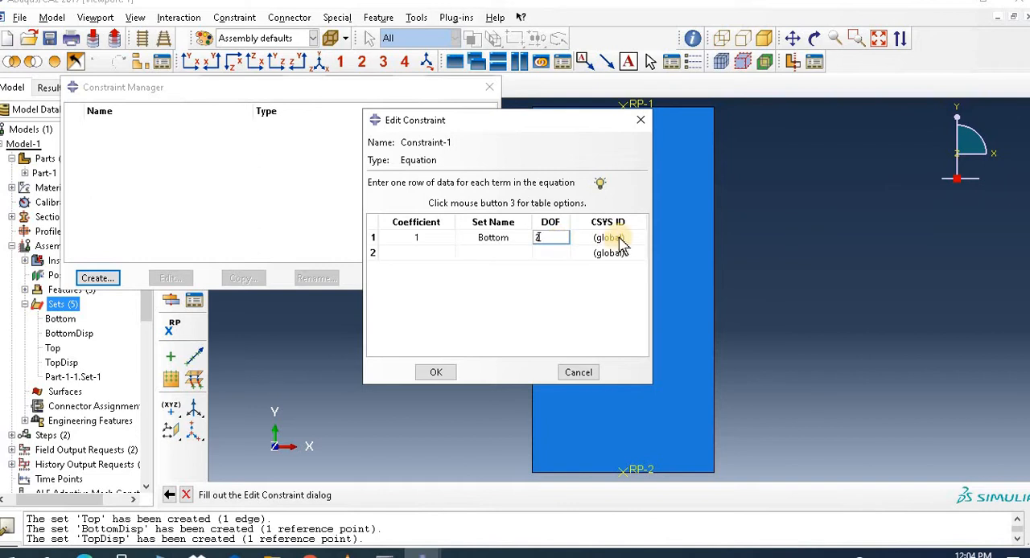
# Step: Define the equation's second term with coefficient -1, set BottomDisp and DOF 2, and accept the constraint
pyautogui.click(440, 254)
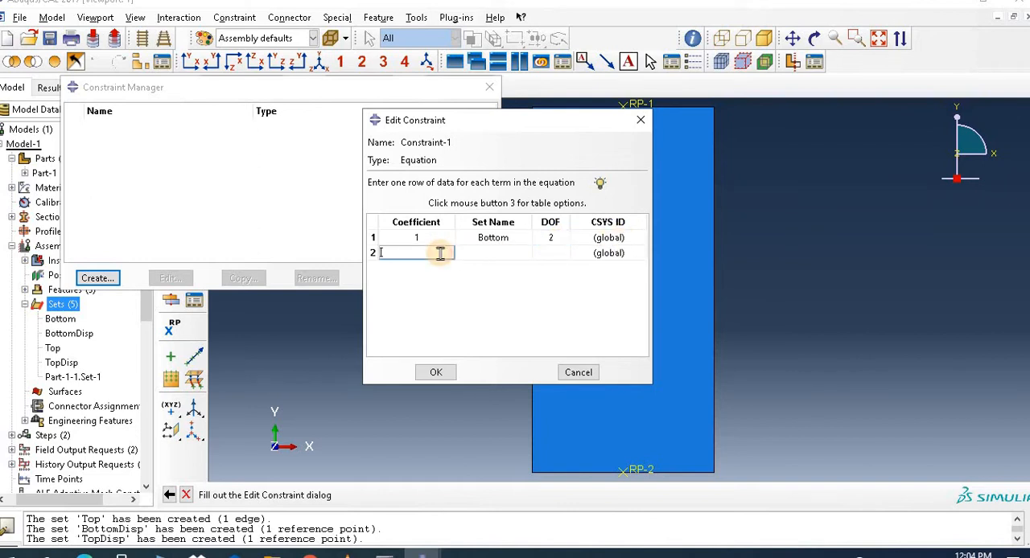
pyautogui.click(503, 254)
pyautogui.click(524, 253)
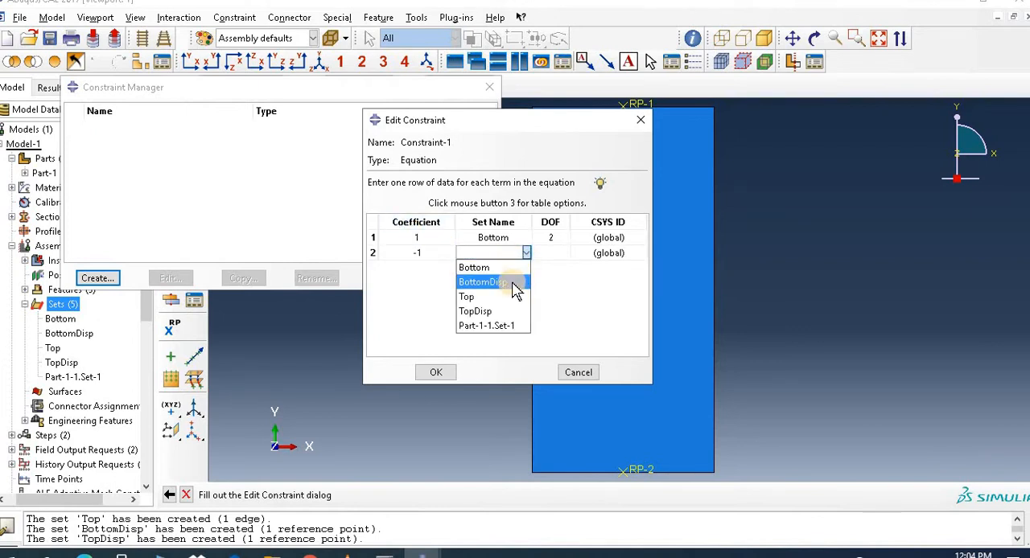
pyautogui.click(515, 283)
pyautogui.click(554, 253)
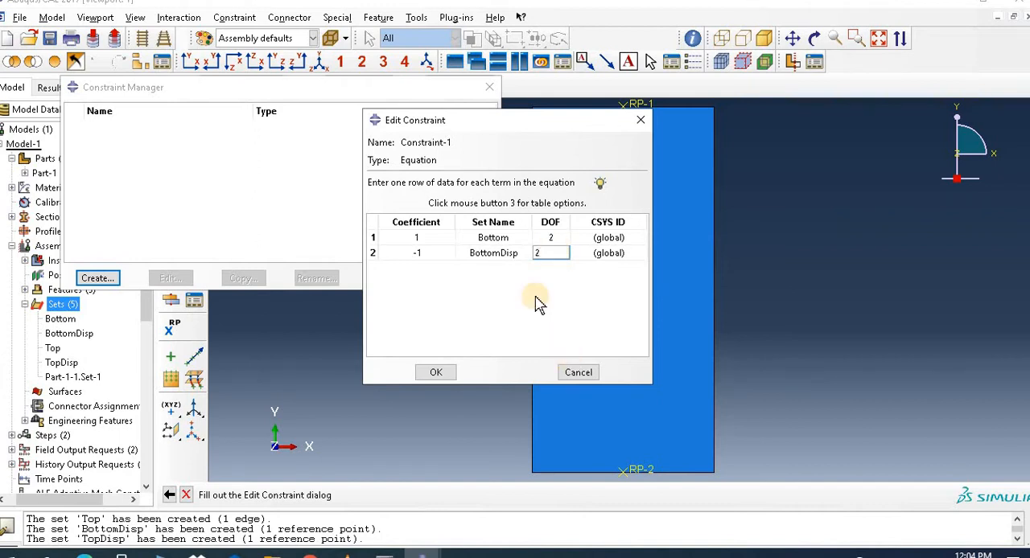
pyautogui.click(445, 375)
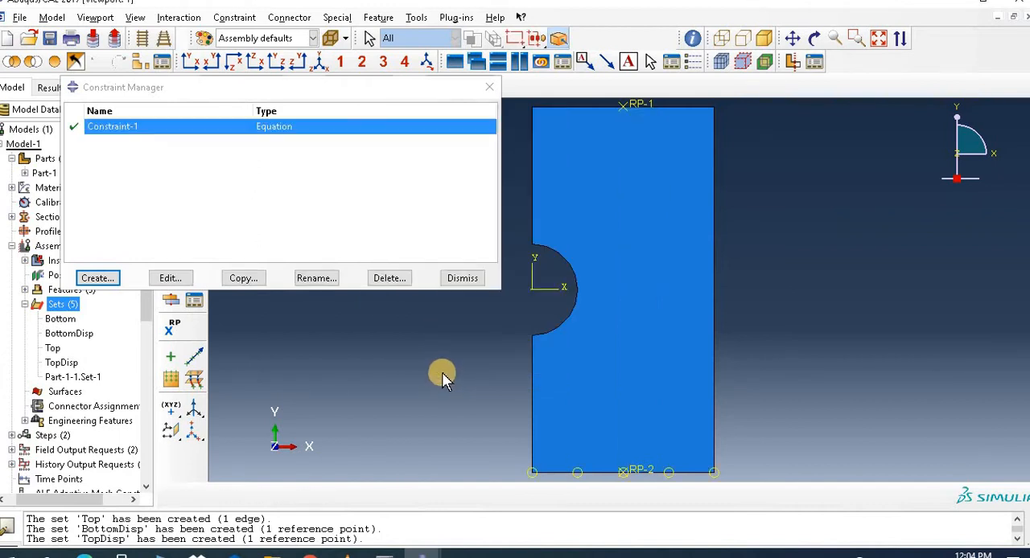
# Step: Start a second Equation constraint and define its first term with coefficient 1, set Top and DOF 2
pyautogui.click(96, 278)
pyautogui.click(133, 279)
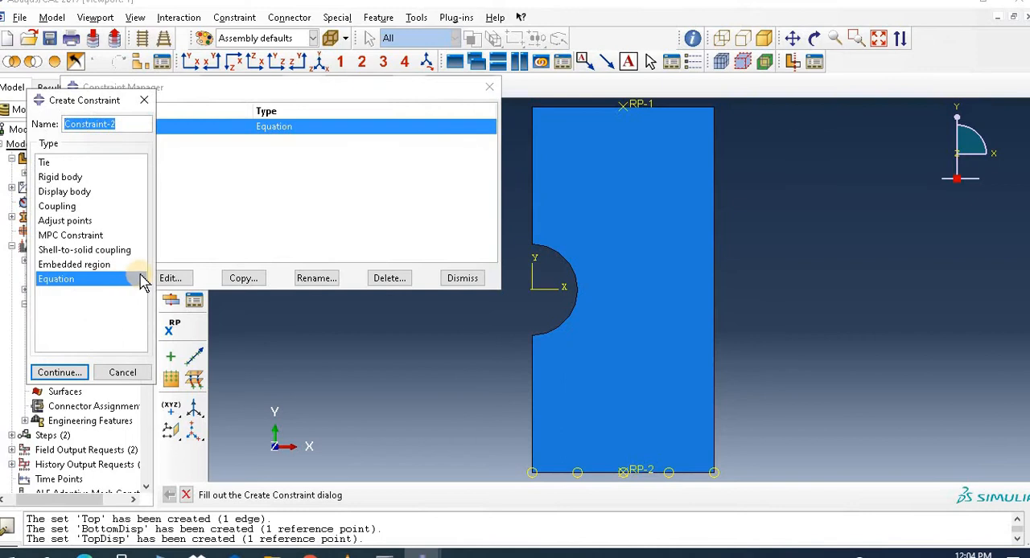
pyautogui.click(73, 373)
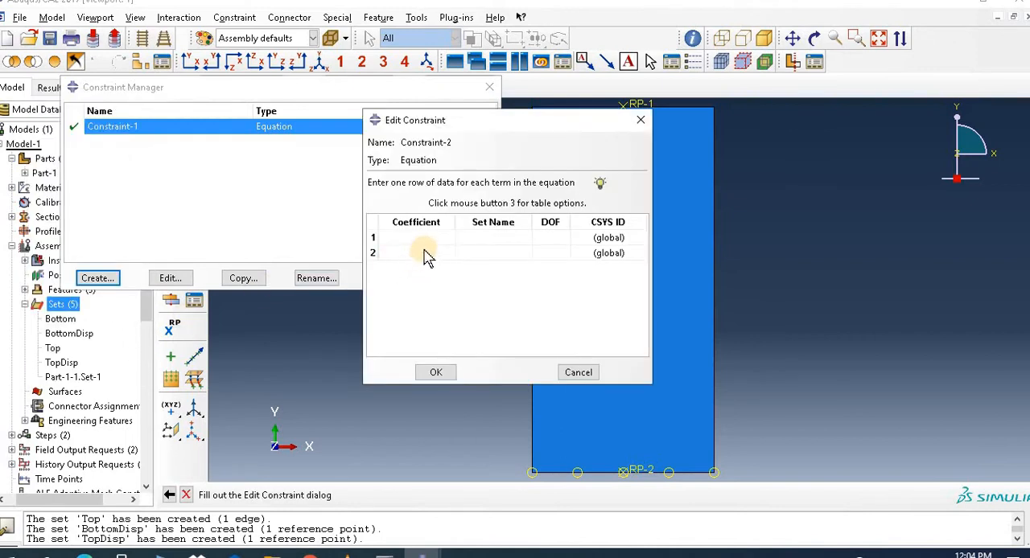
pyautogui.click(422, 239)
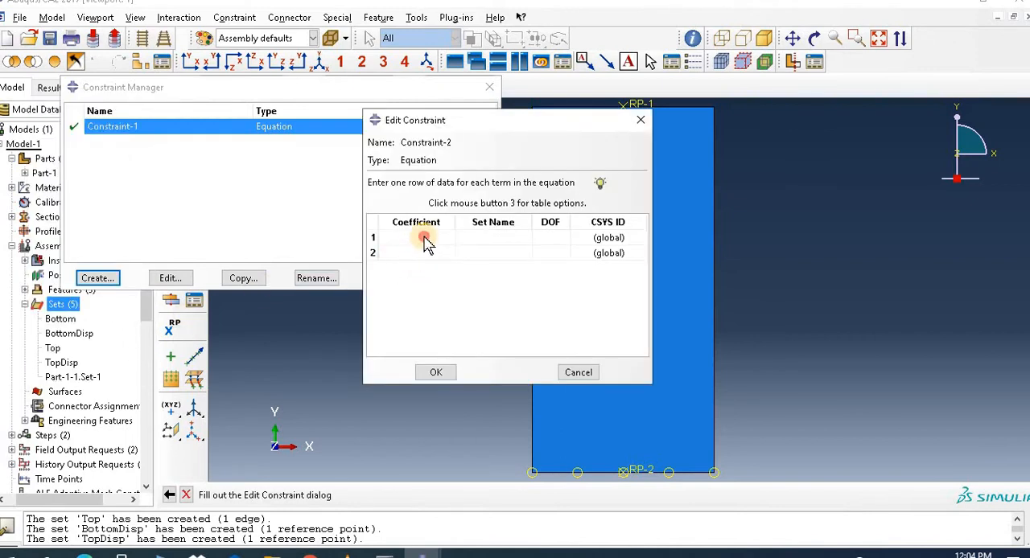
pyautogui.click(499, 241)
pyautogui.click(505, 238)
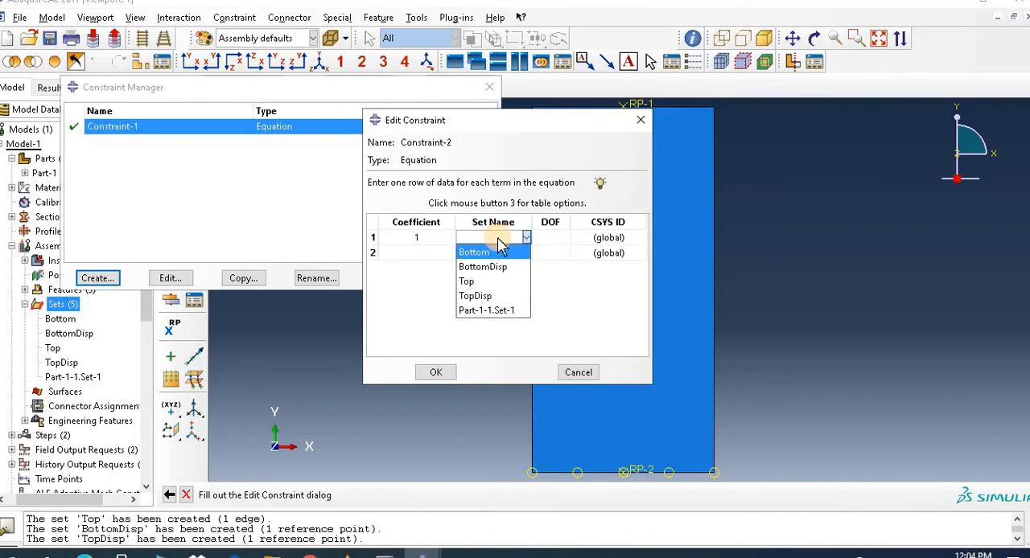
pyautogui.click(515, 285)
pyautogui.click(562, 237)
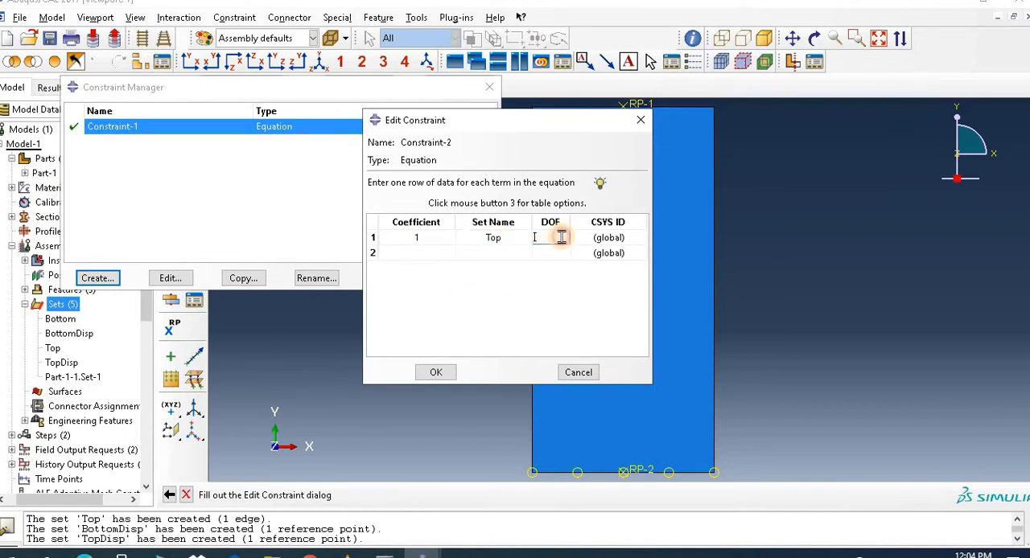
# Step: Define the second term with coefficient -1, set TopDisp and DOF 2, then accept the constraint and close the Constraint Manager
pyautogui.click(450, 254)
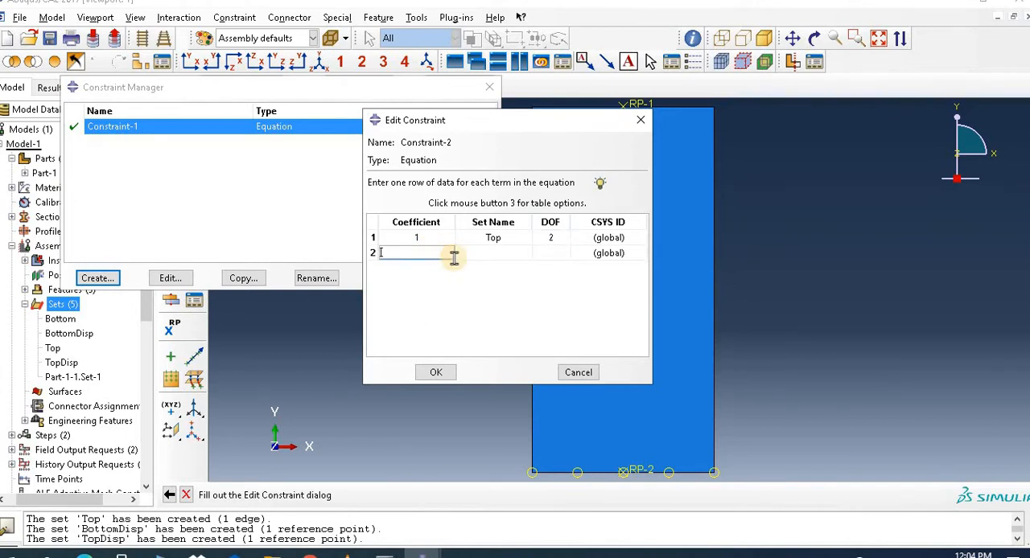
pyautogui.click(499, 259)
pyautogui.click(526, 253)
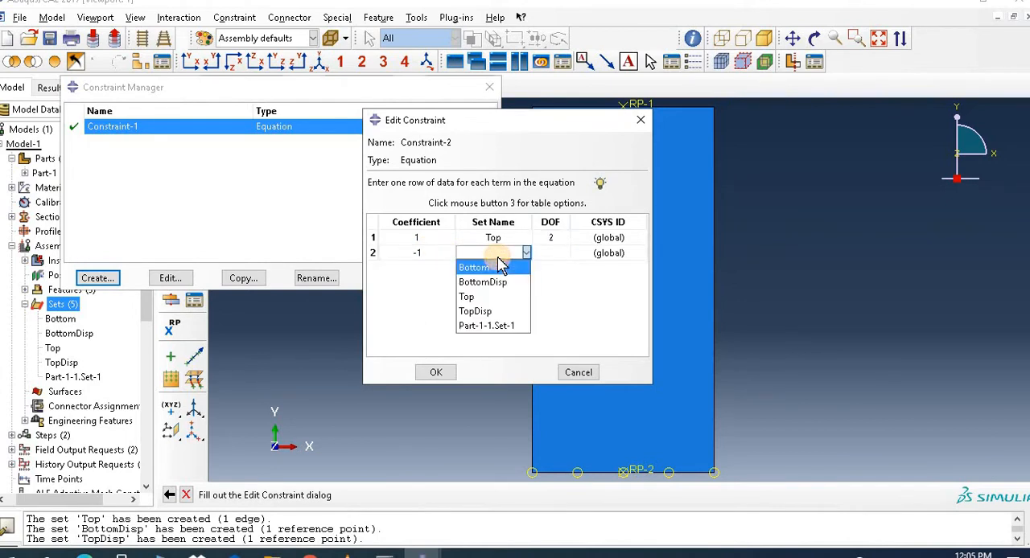
pyautogui.click(511, 312)
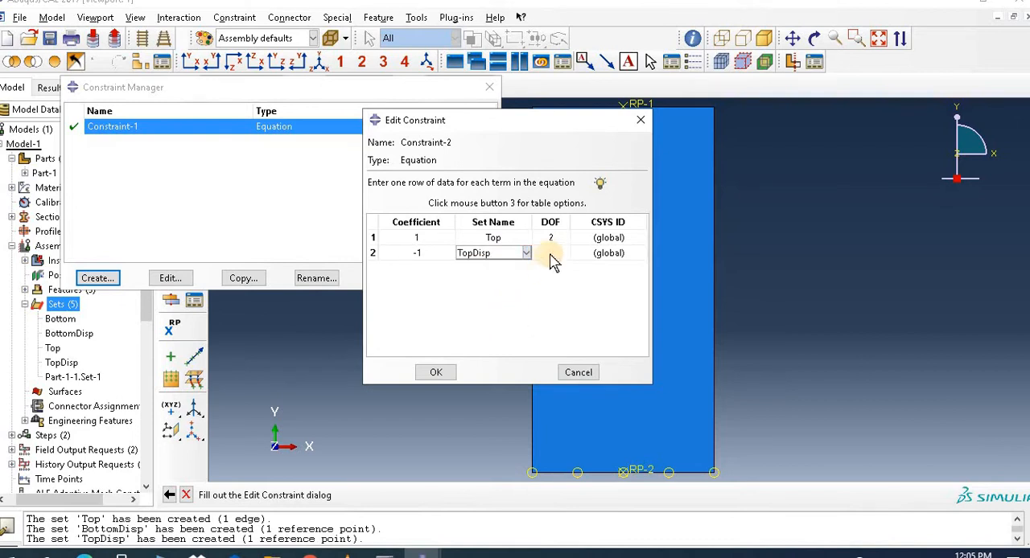
pyautogui.click(557, 254)
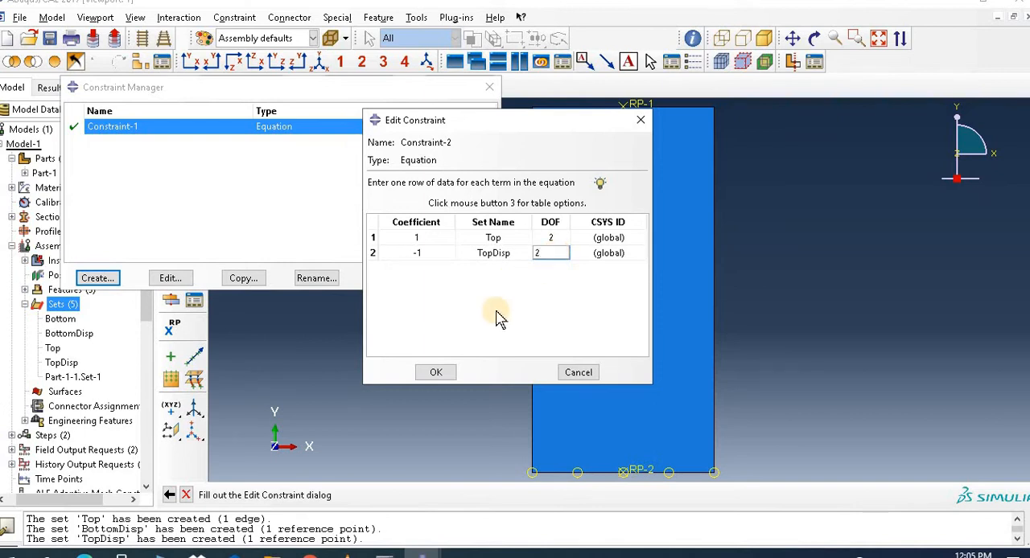
pyautogui.click(441, 372)
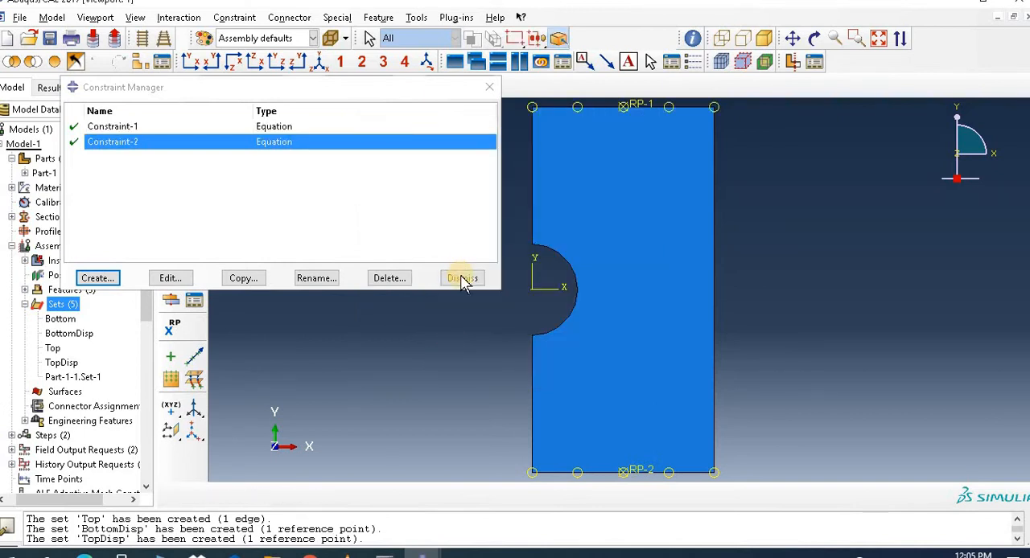
pyautogui.click(462, 279)
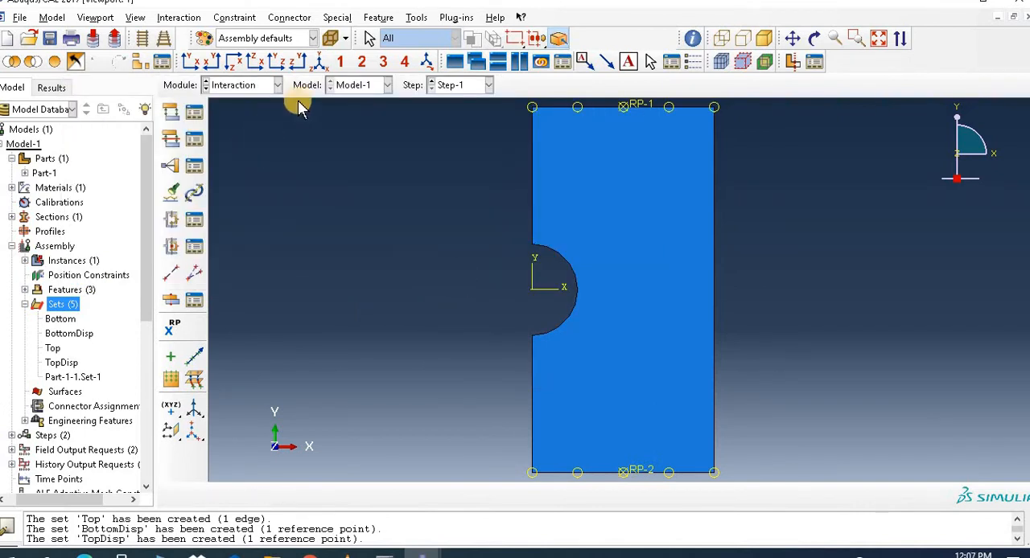
pyautogui.click(337, 18)
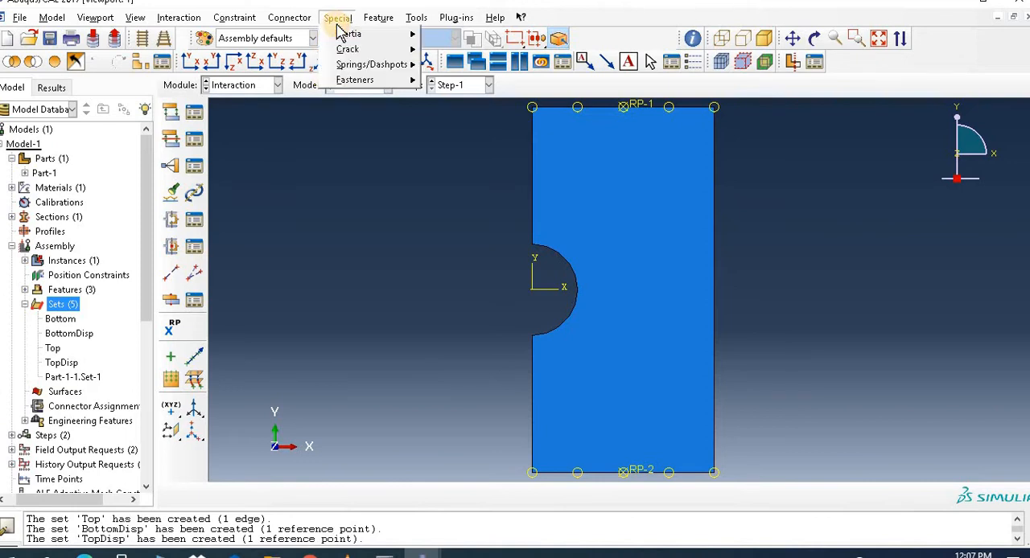
pyautogui.moveTo(369, 50)
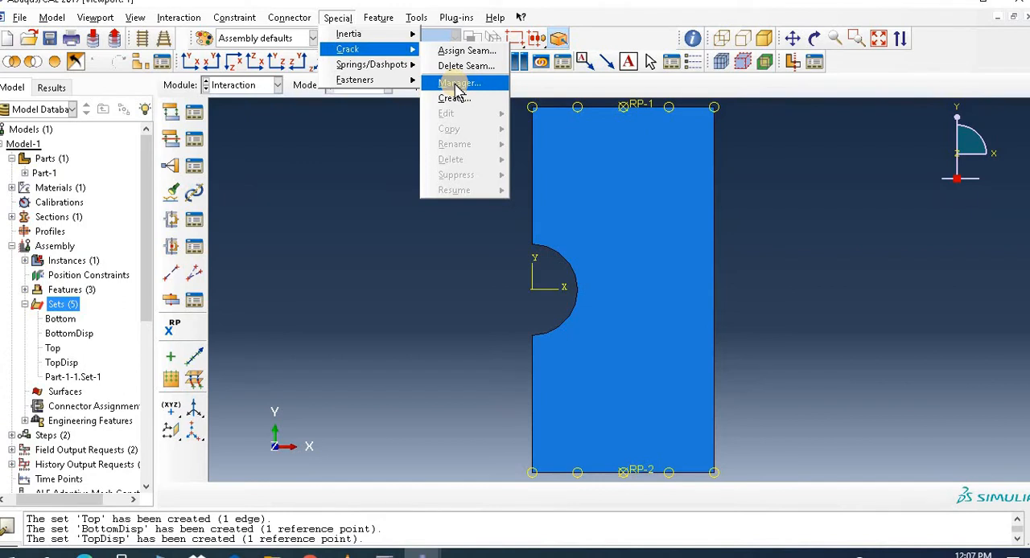
pyautogui.click(352, 161)
# Step: In the Part module, partition the plate face by sketching a short horizontal line from the midpoint of the hole's arc into the plate
pyautogui.click(263, 87)
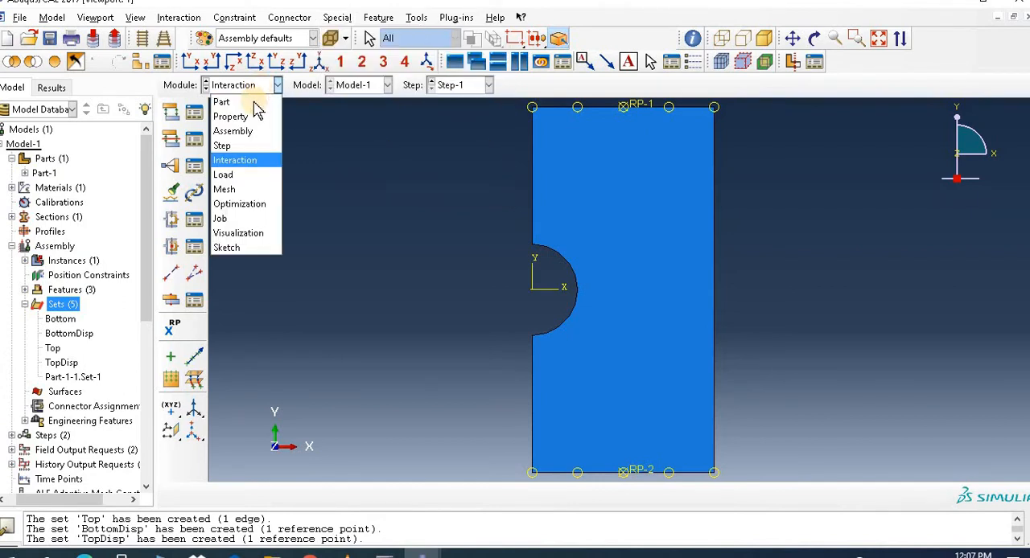
pyautogui.click(256, 100)
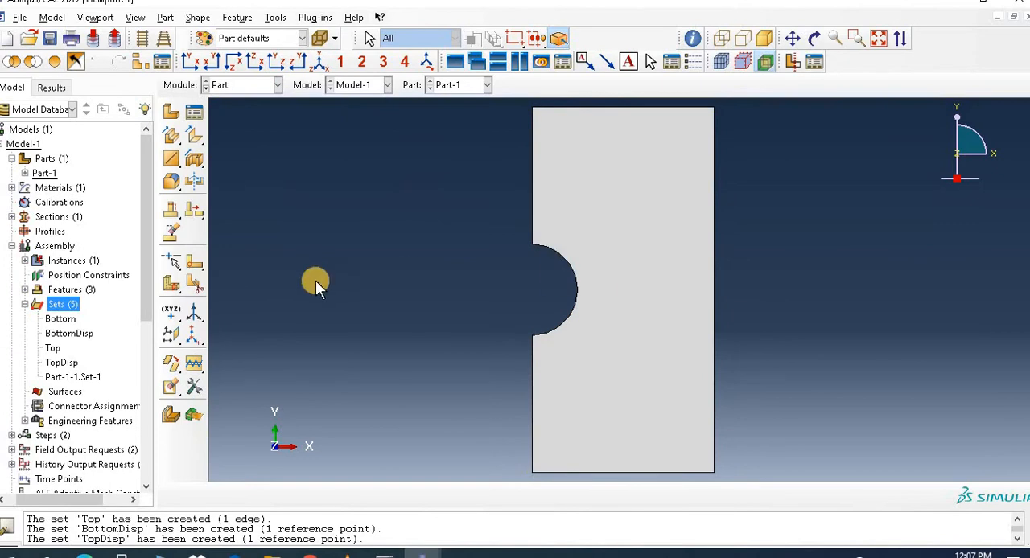
pyautogui.click(194, 260)
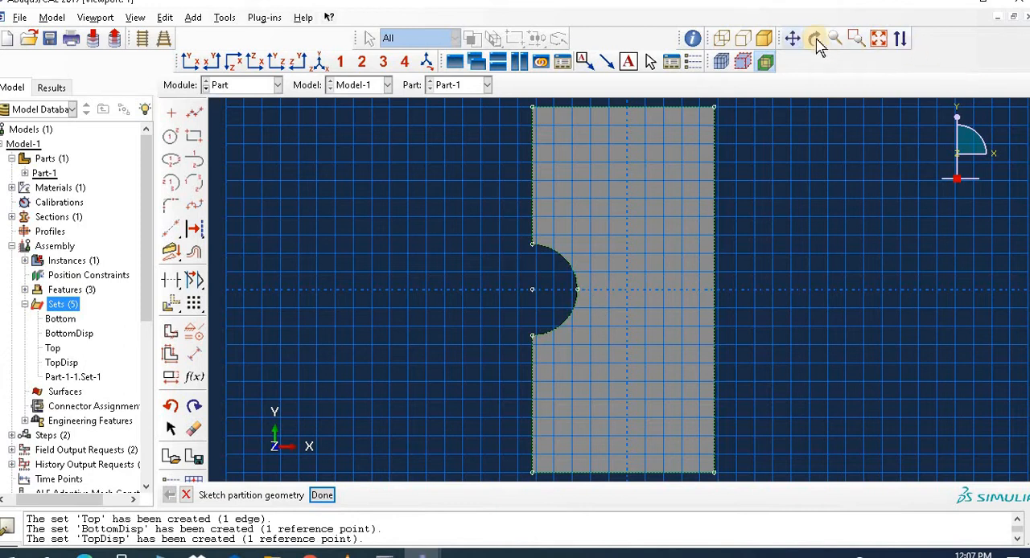
pyautogui.click(854, 40)
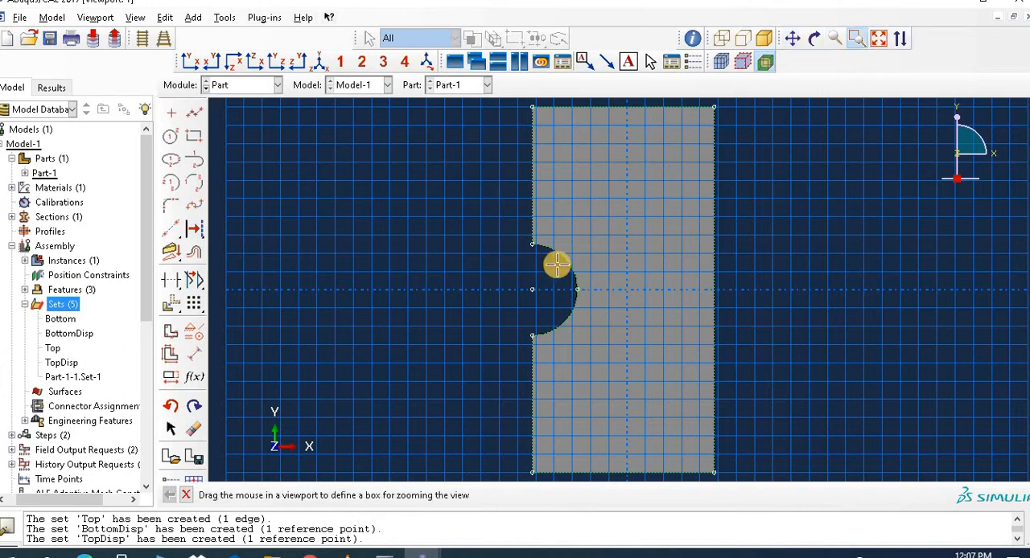
pyautogui.moveTo(555, 266); pyautogui.dragTo(639, 310)
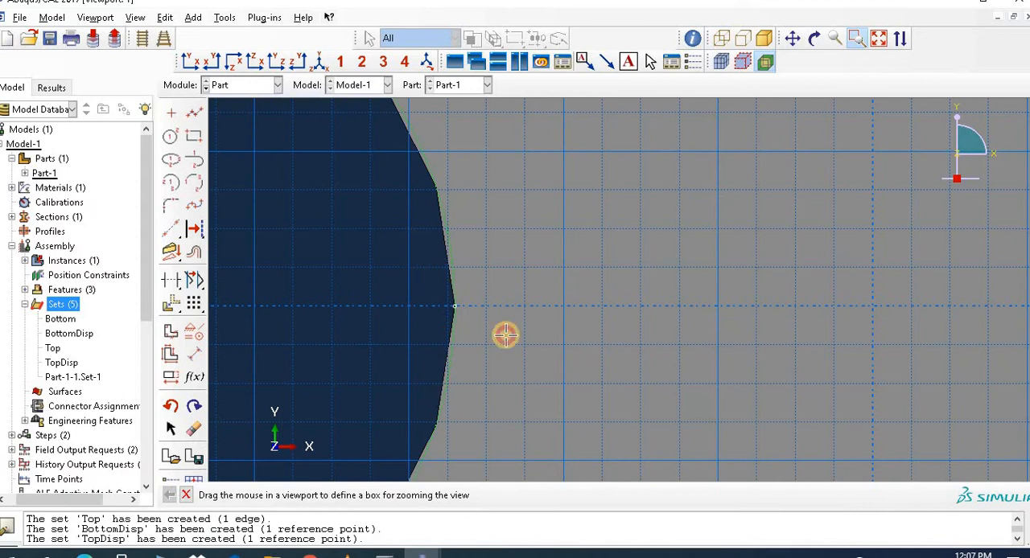
pyautogui.moveTo(414, 271); pyautogui.dragTo(531, 343)
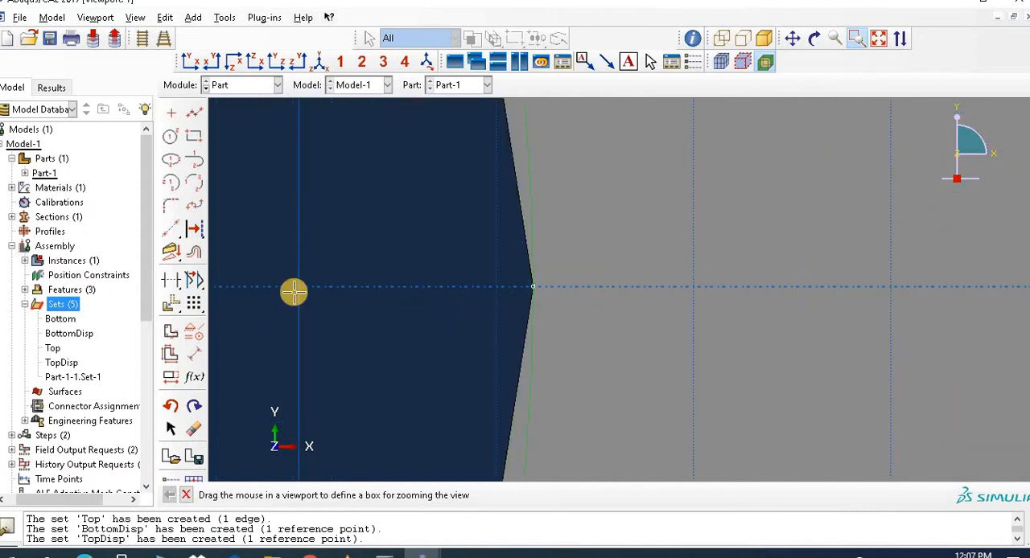
pyautogui.click(195, 113)
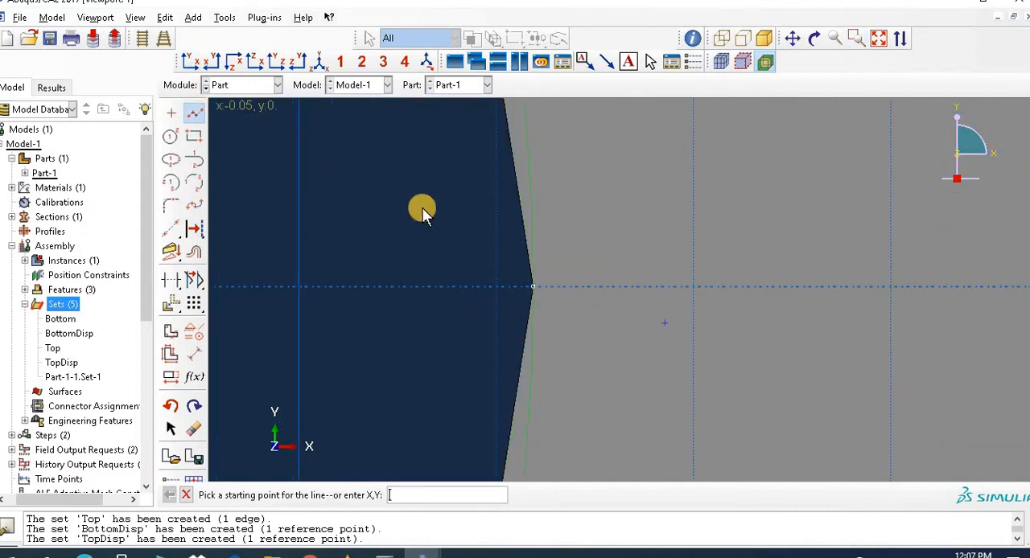
pyautogui.click(532, 288)
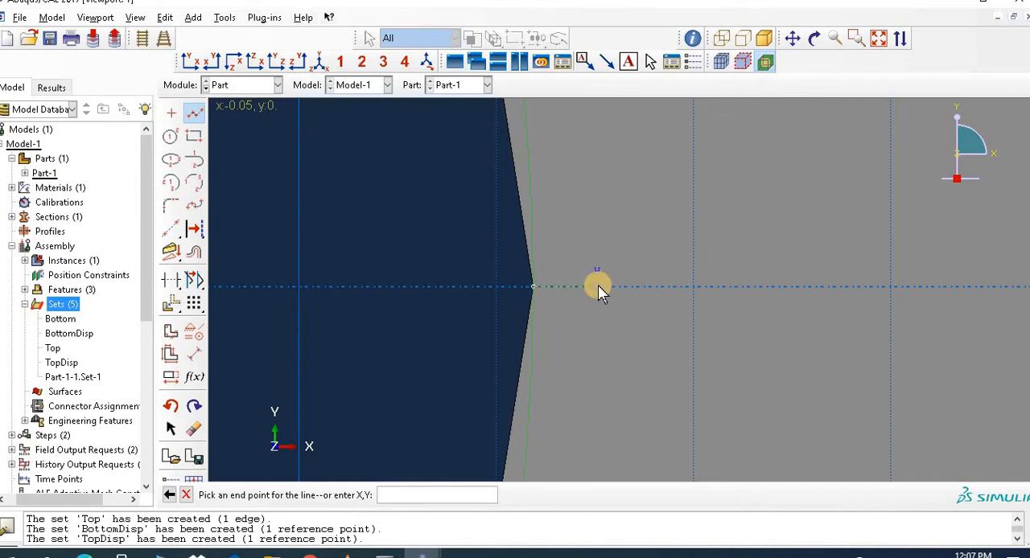
pyautogui.click(586, 287)
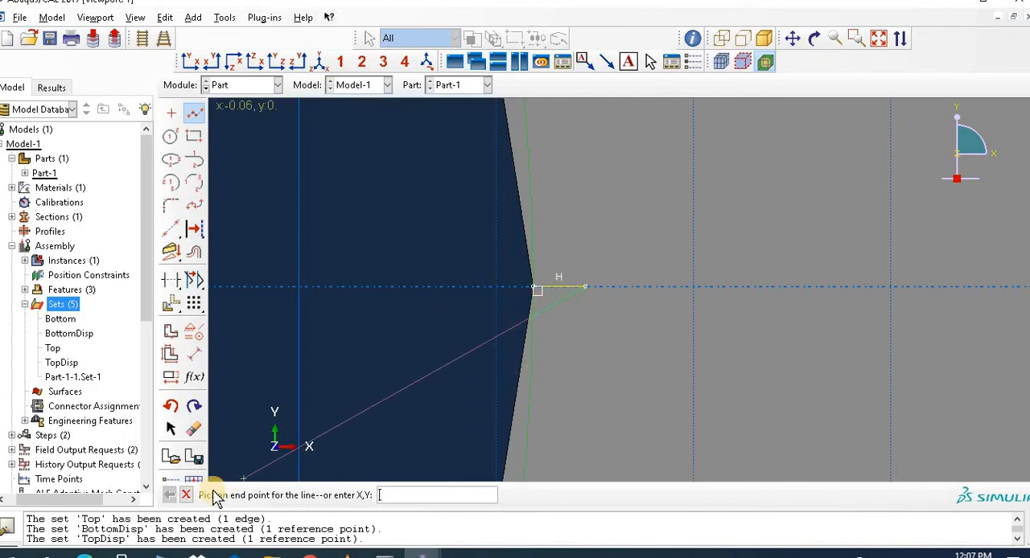
pyautogui.click(188, 496)
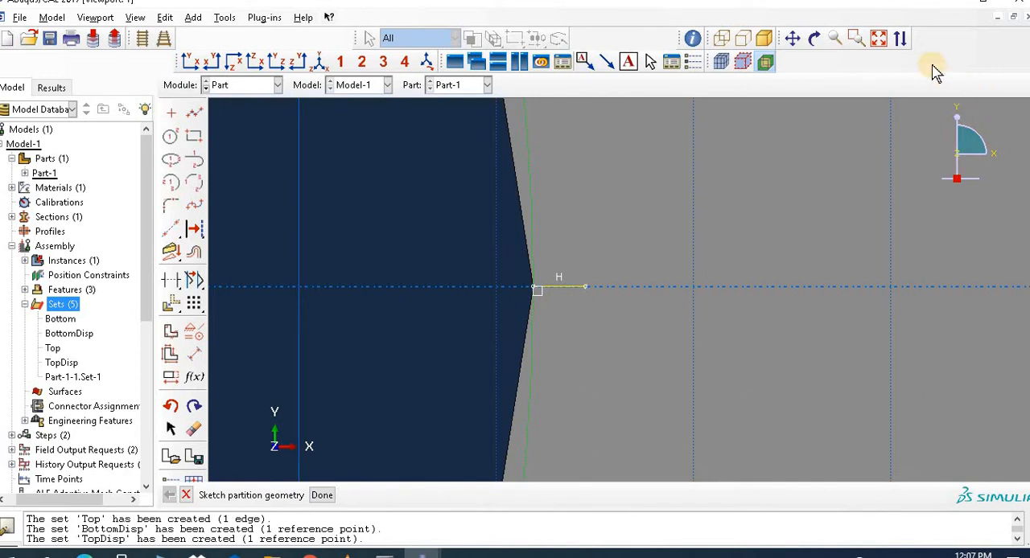
pyautogui.click(321, 495)
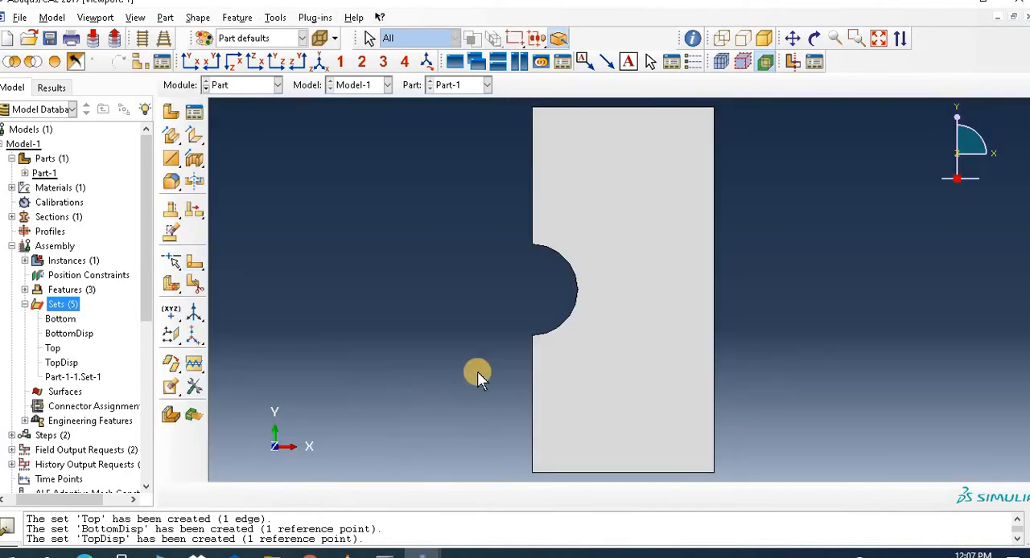
# Step: Start another face partition sketch and draw a horizontal line from the arc's upper end to the plate's right edge
pyautogui.click(854, 38)
pyautogui.moveTo(500, 235); pyautogui.dragTo(749, 365)
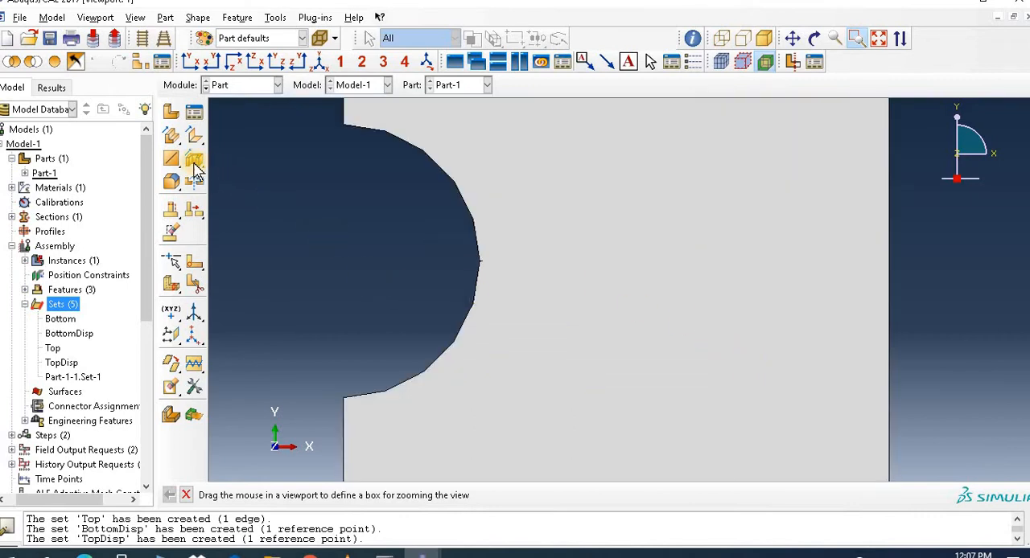
pyautogui.click(196, 258)
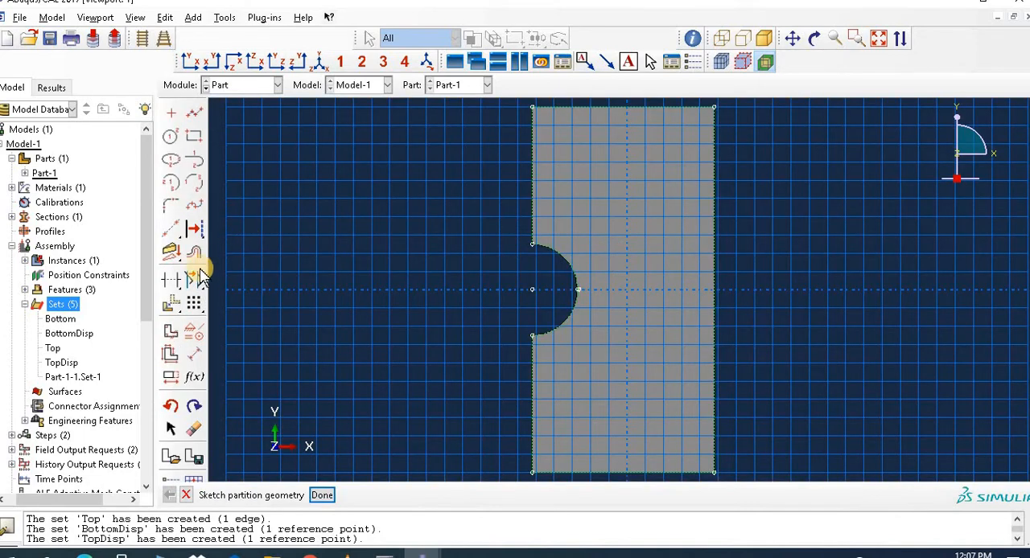
pyautogui.click(198, 113)
pyautogui.click(532, 245)
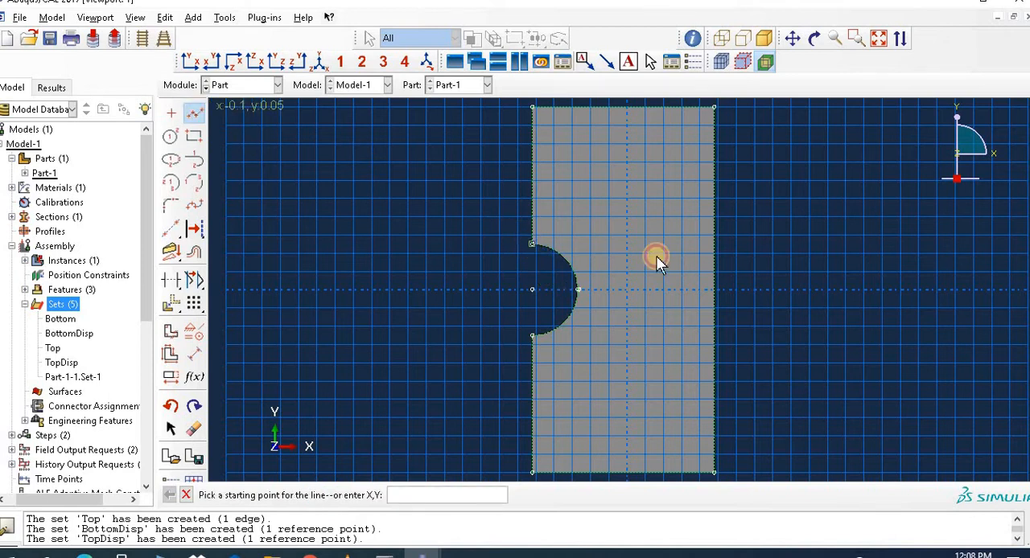
pyautogui.click(717, 240)
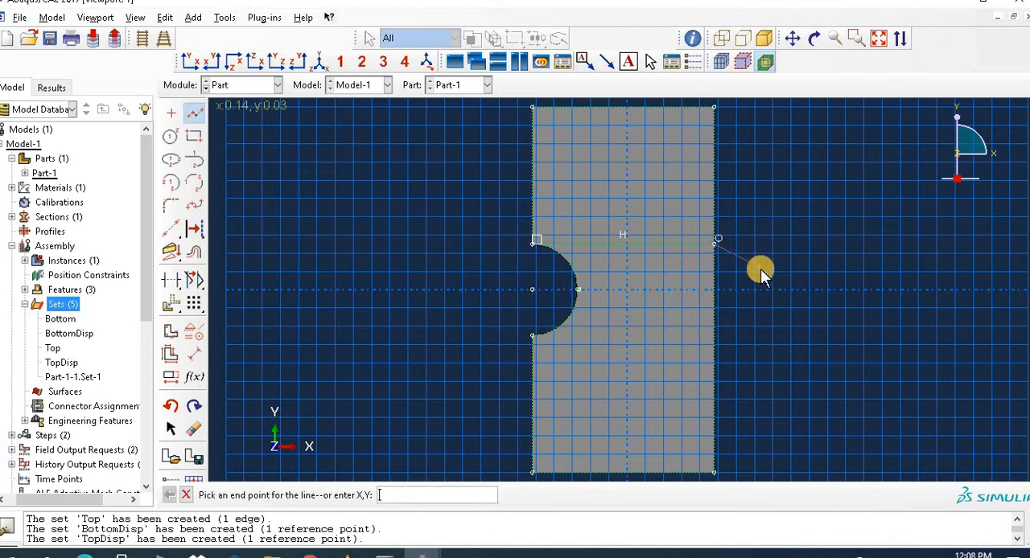
# Step: Draw a horizontal line from the arc's lower end to the plate's right edge and complete the face partition
pyautogui.click(195, 116)
pyautogui.click(193, 115)
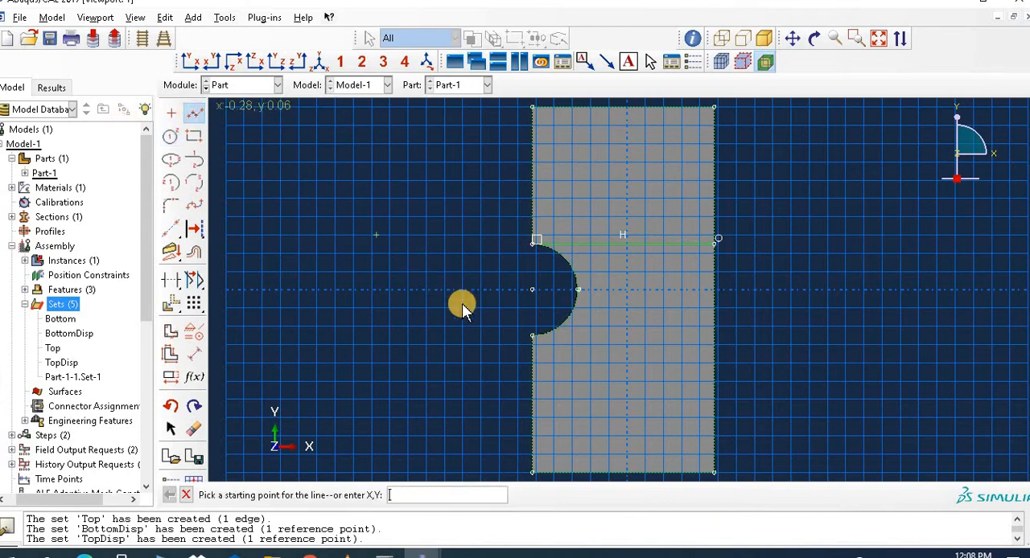
pyautogui.click(532, 336)
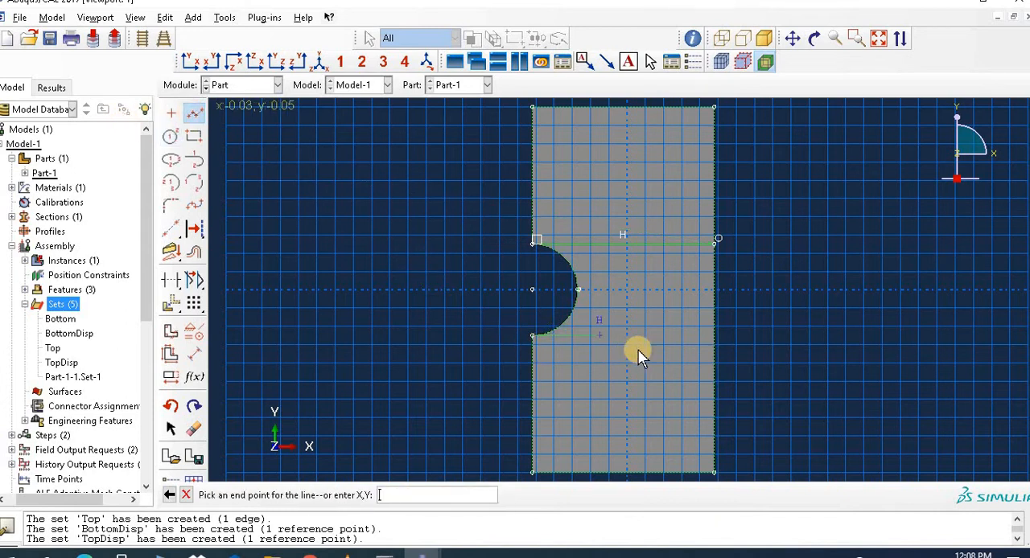
pyautogui.click(714, 337)
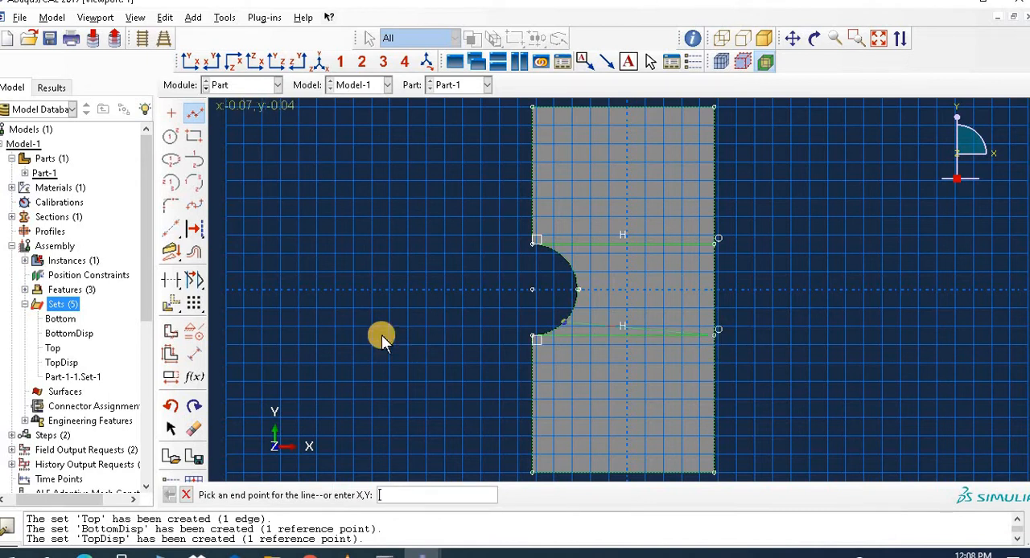
pyautogui.click(190, 494)
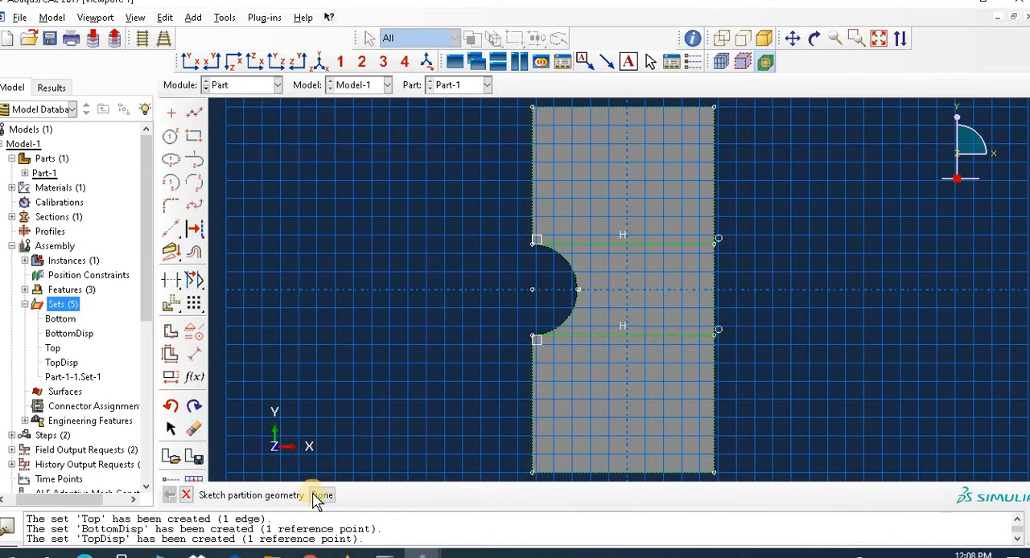
pyautogui.click(324, 495)
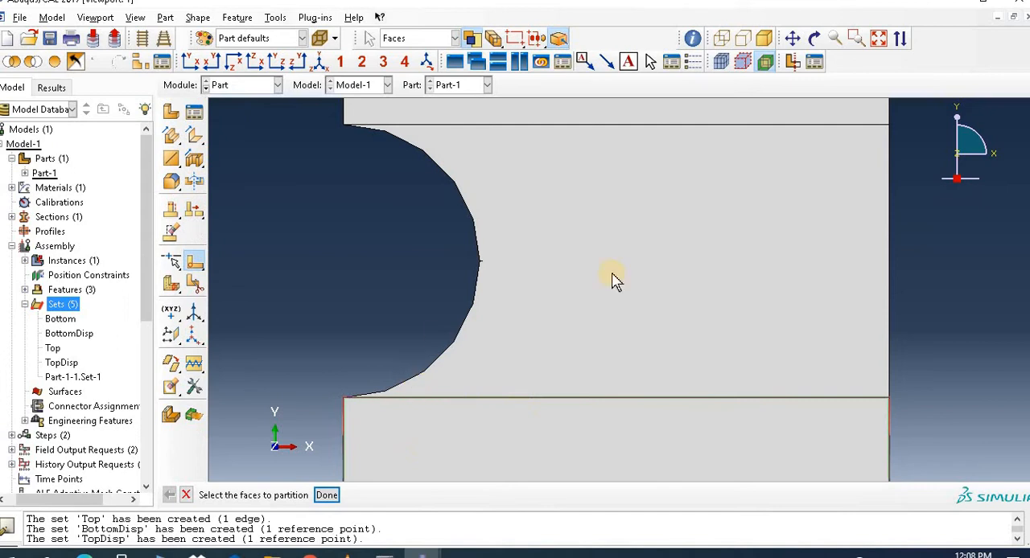
pyautogui.click(327, 495)
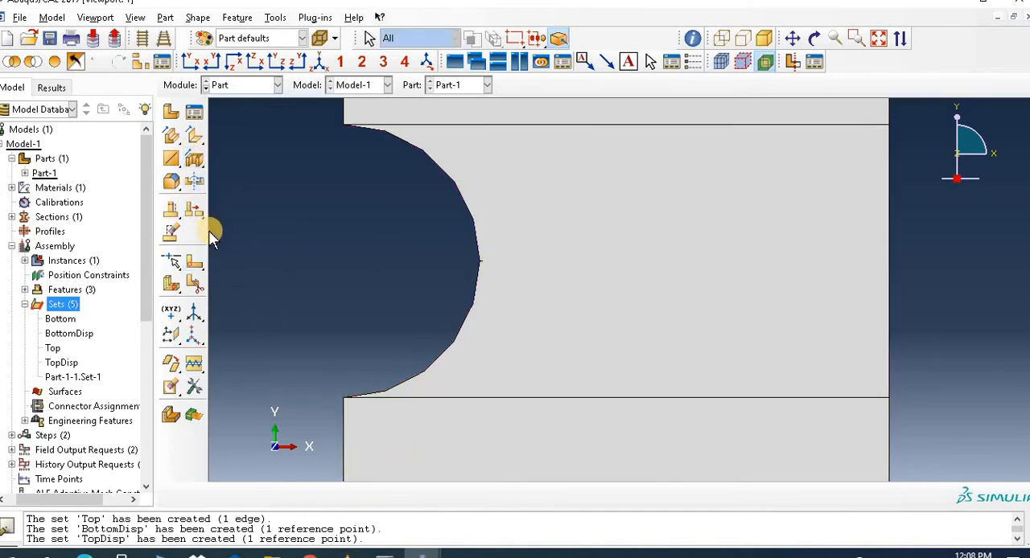
# Step: Start partitioning the middle face and sketch a horizontal line from the upper part of the hole's arc to the plate's right edge
pyautogui.click(194, 264)
pyautogui.click(563, 333)
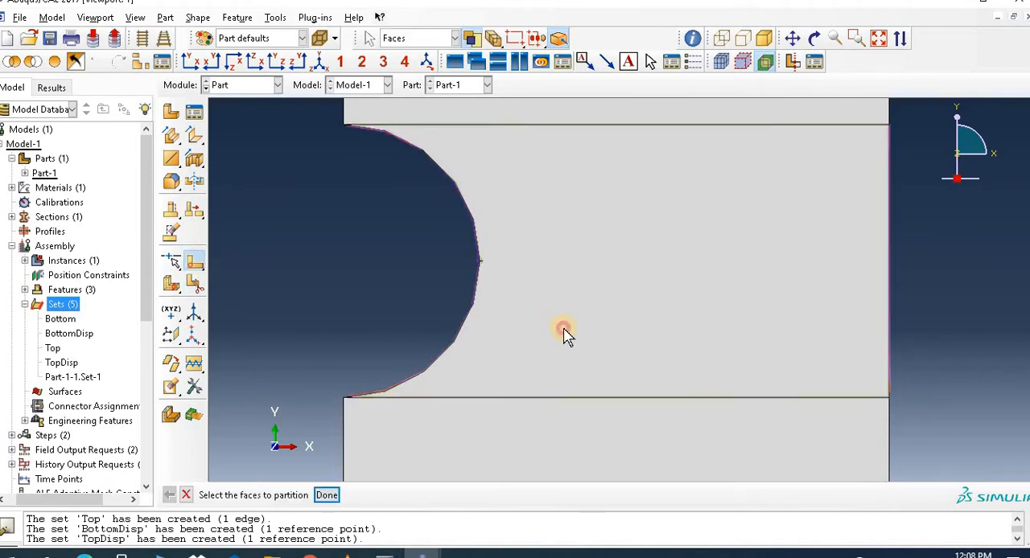
pyautogui.click(328, 496)
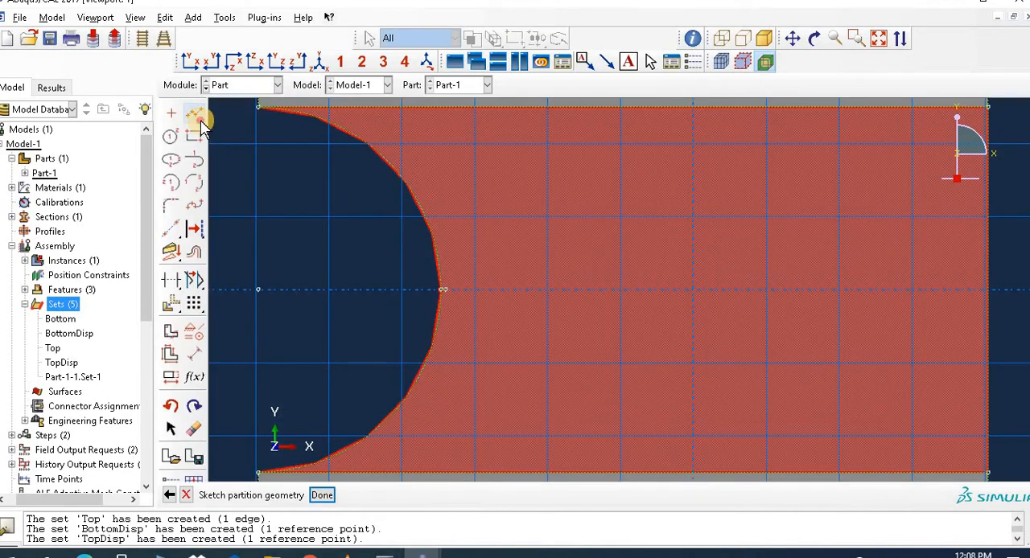
pyautogui.click(194, 115)
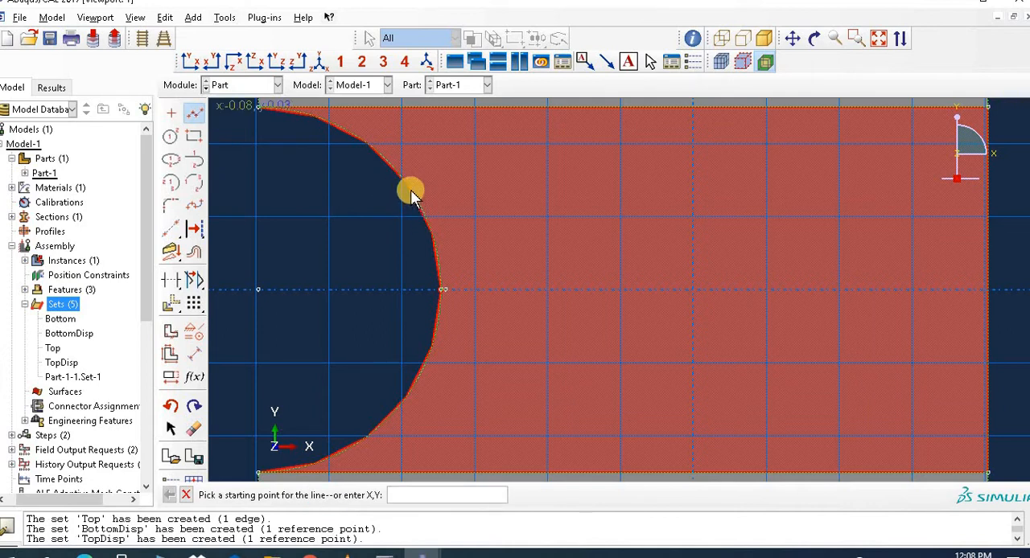
pyautogui.click(410, 194)
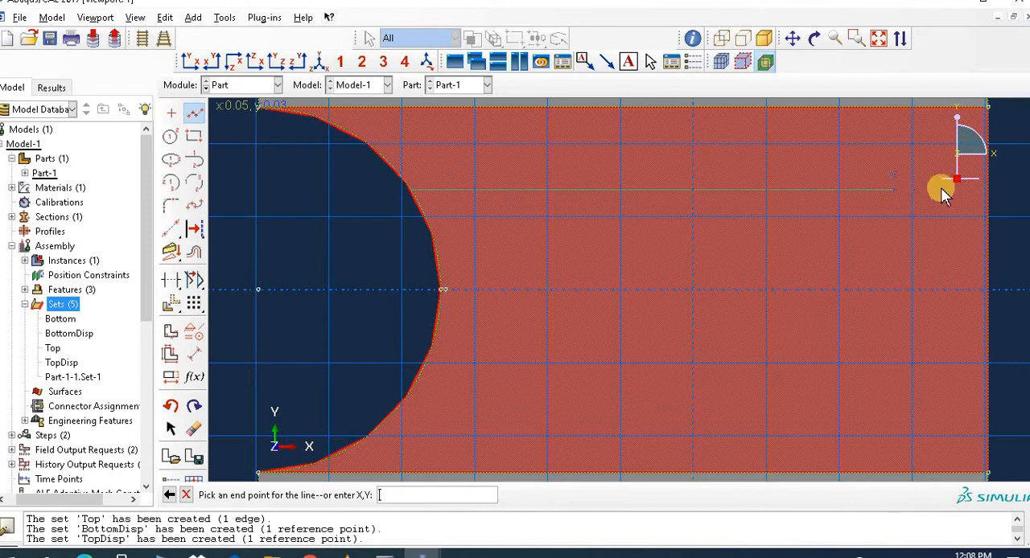
pyautogui.click(988, 192)
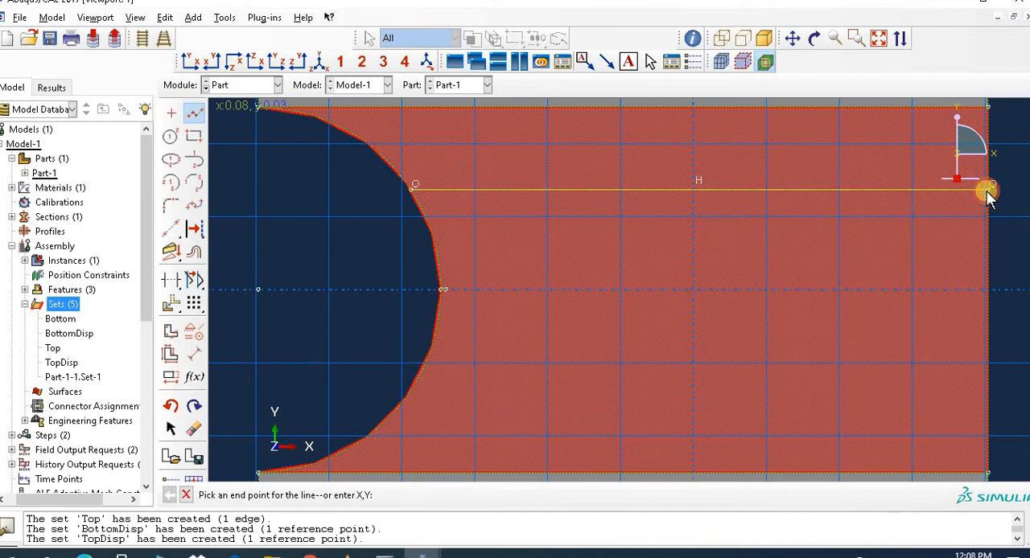
pyautogui.middleClick(507, 305)
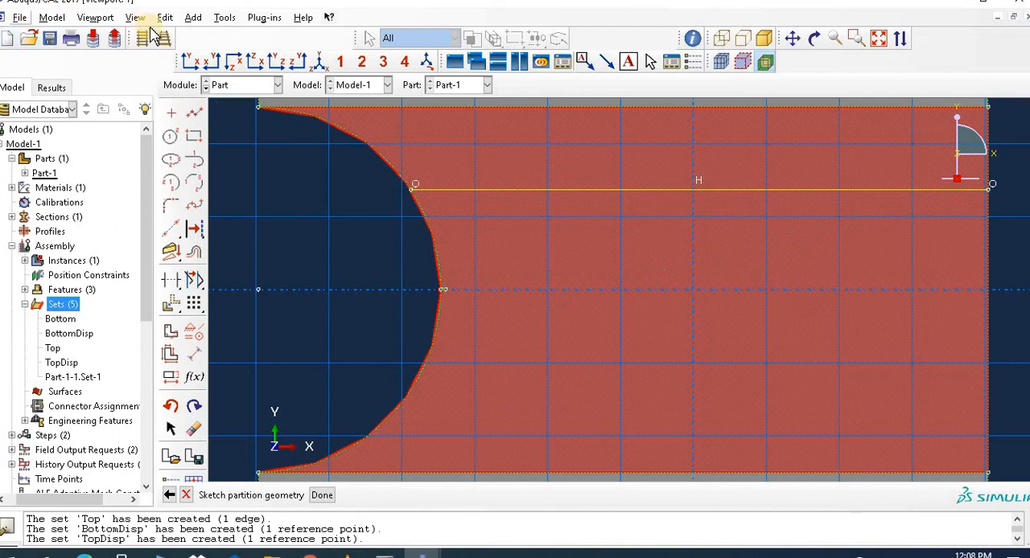
# Step: Sketch a matching horizontal line from the lower part of the hole's arc to the plate's right edge and complete the face partition
pyautogui.click(194, 113)
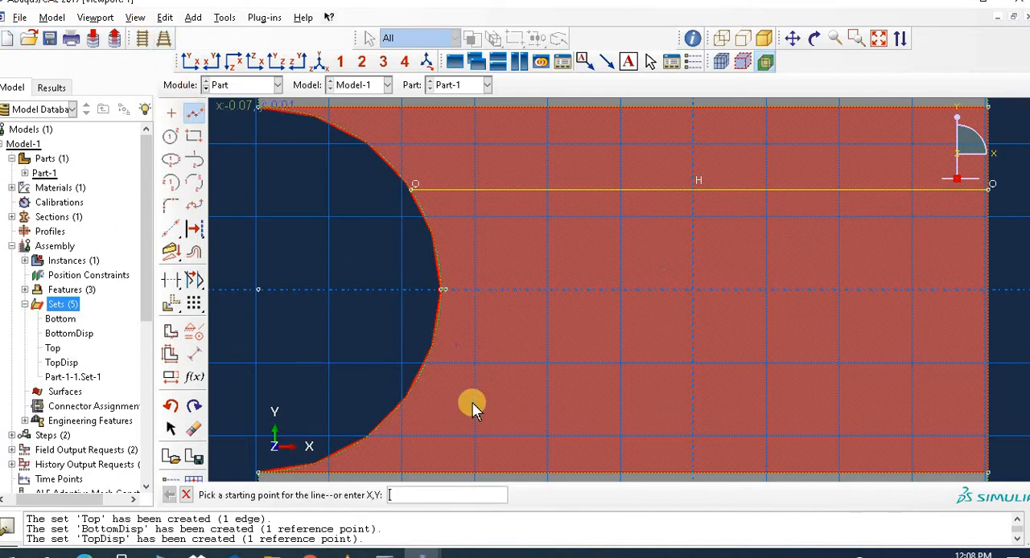
pyautogui.click(414, 383)
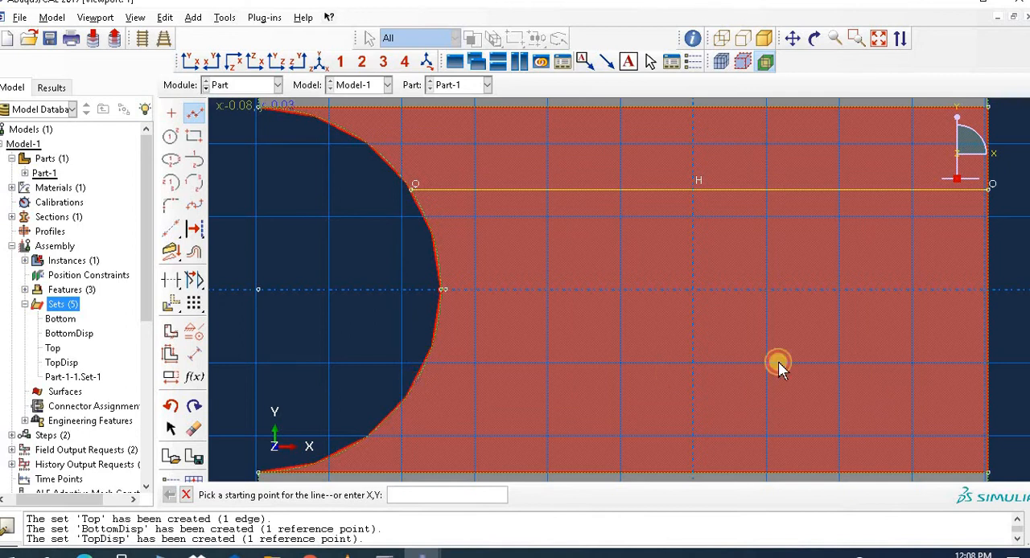
pyautogui.click(990, 385)
pyautogui.press('Escape')
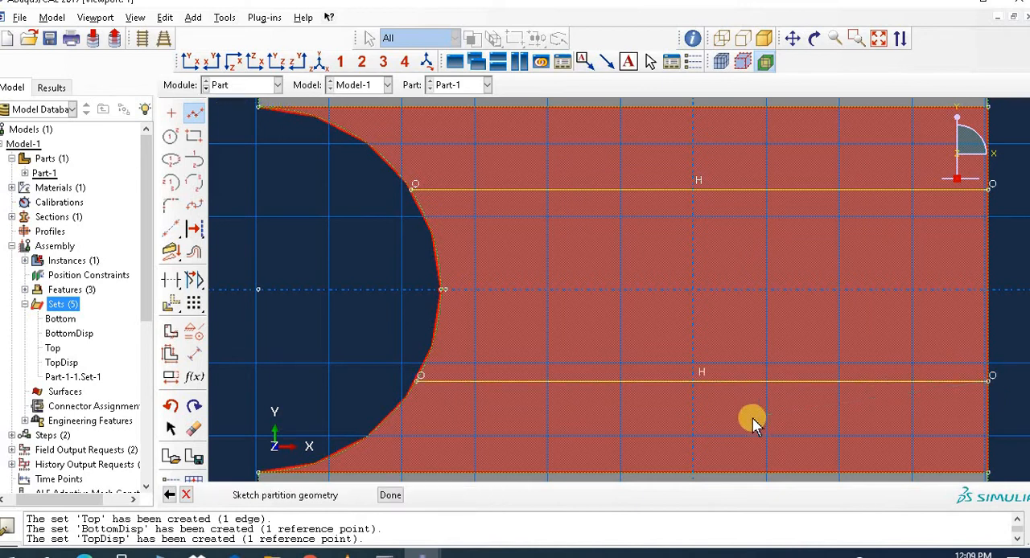
pyautogui.click(329, 495)
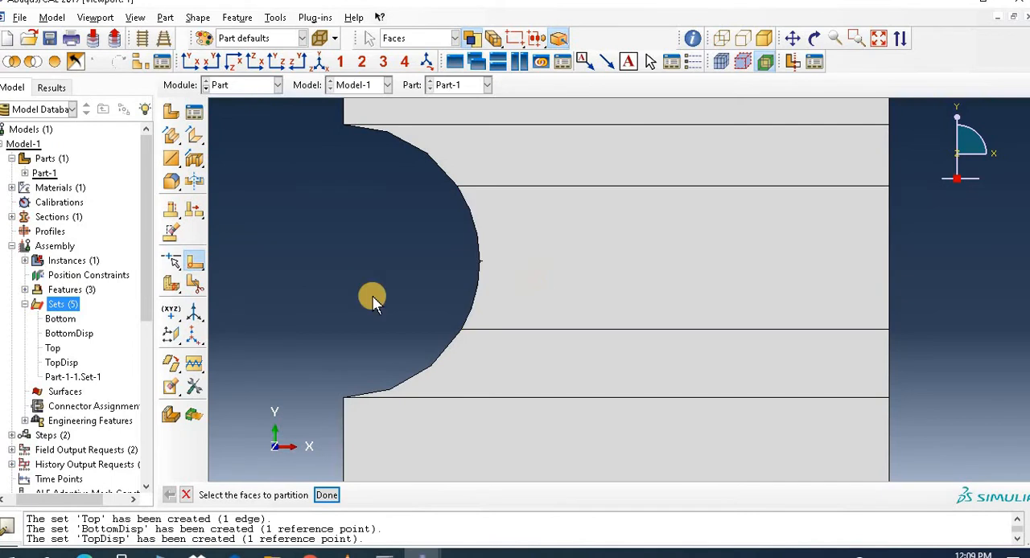
pyautogui.click(328, 496)
pyautogui.click(322, 279)
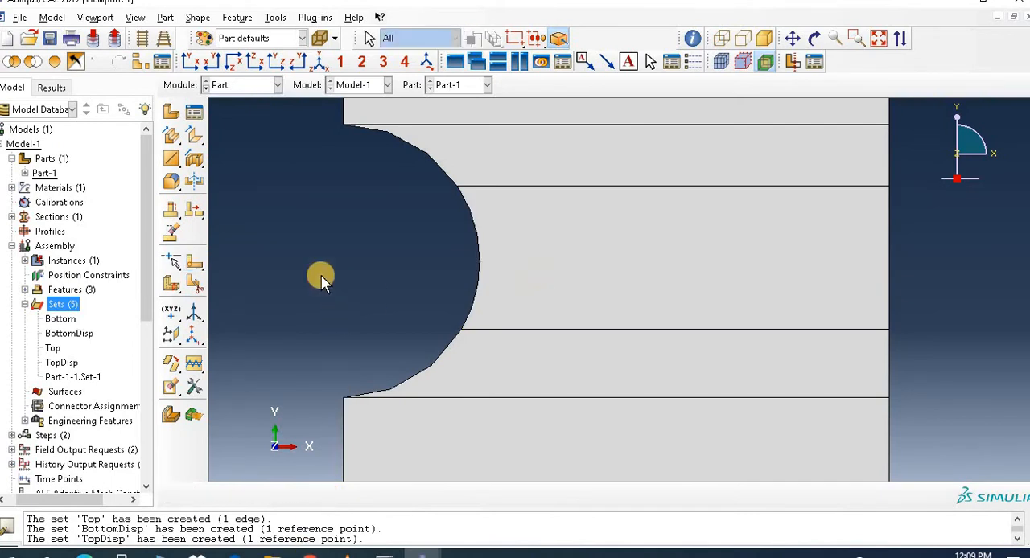
# Step: In the Interaction module, create an XFEM crack named Crack-1 with the whole plate instance as the crack domain
pyautogui.click(256, 85)
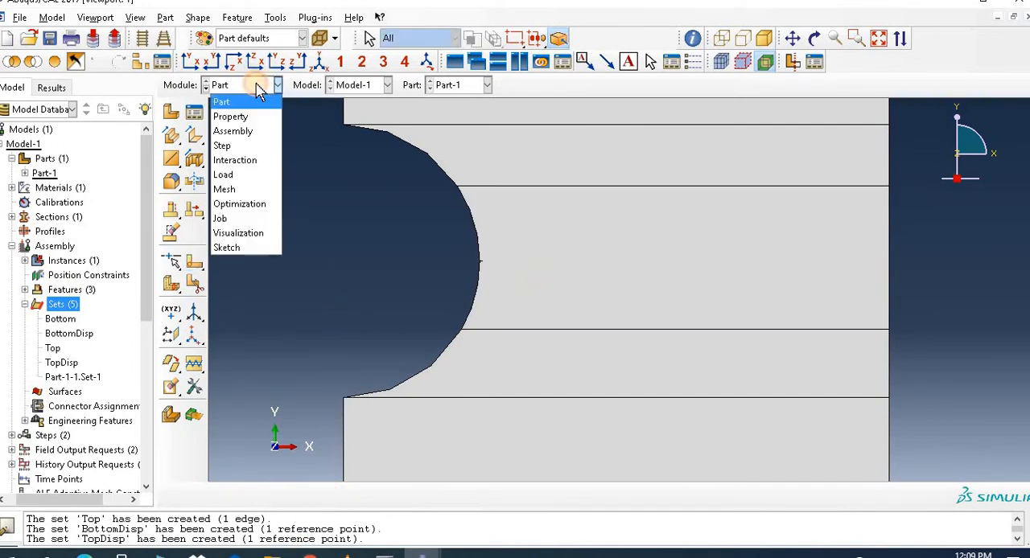
pyautogui.click(246, 160)
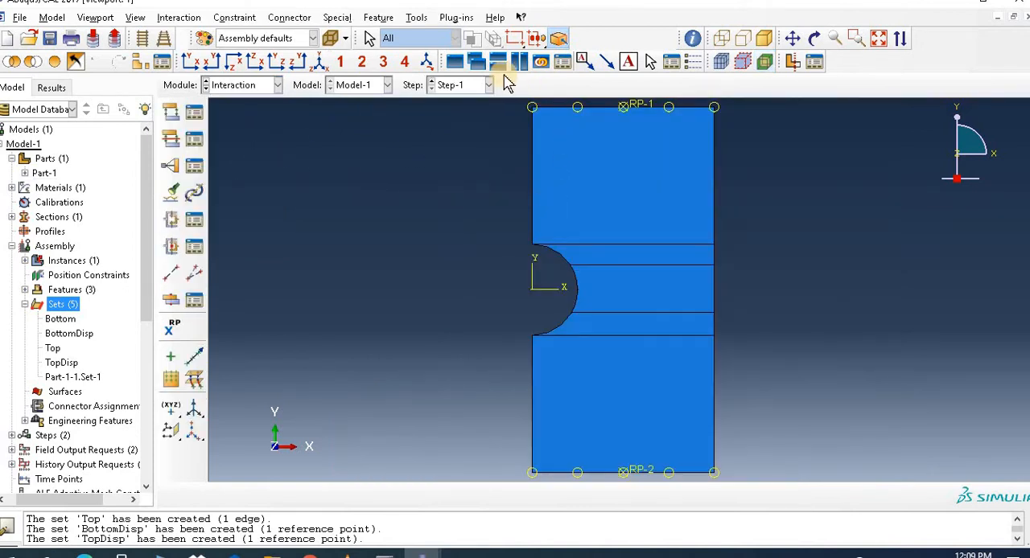
pyautogui.click(330, 21)
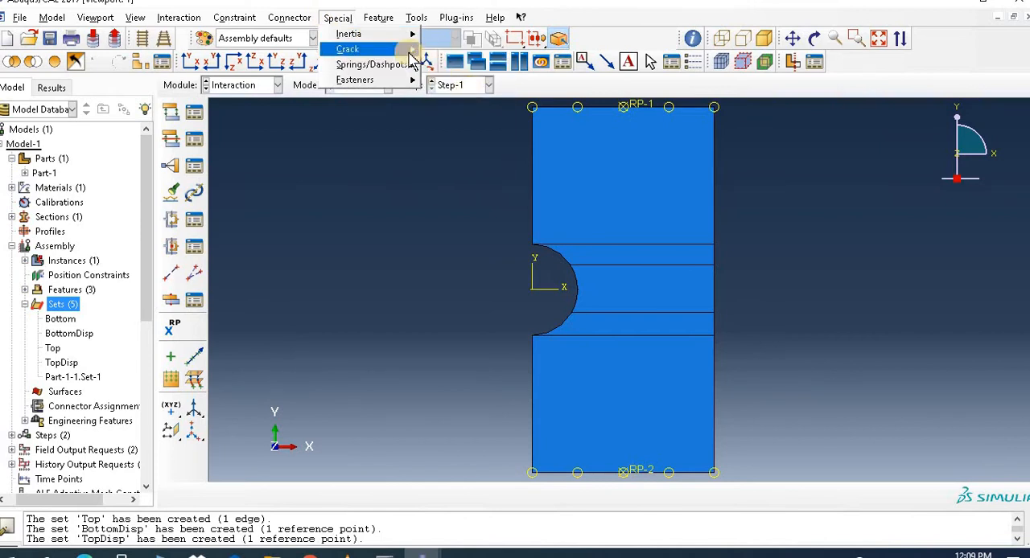
pyautogui.moveTo(414, 50)
pyautogui.click(475, 97)
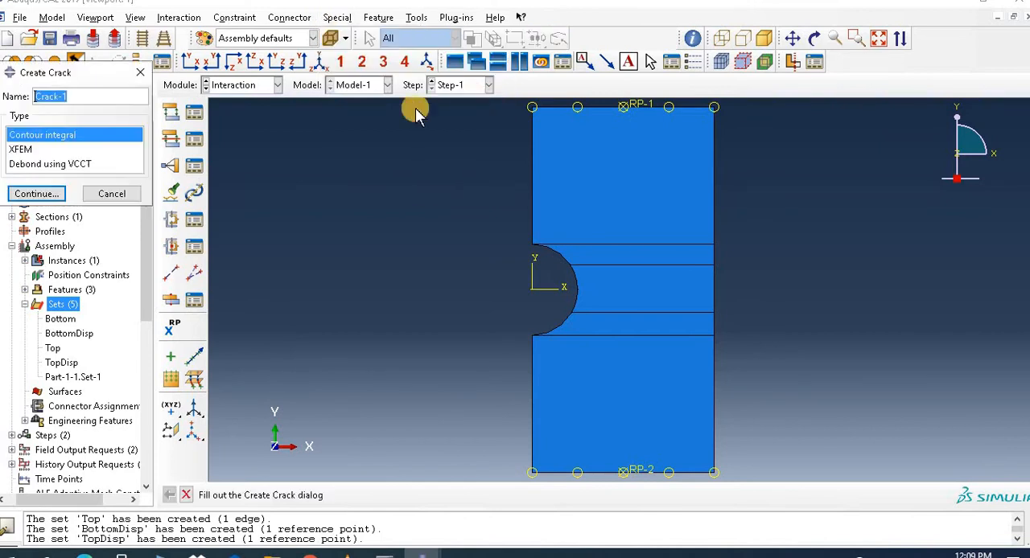
pyautogui.click(34, 153)
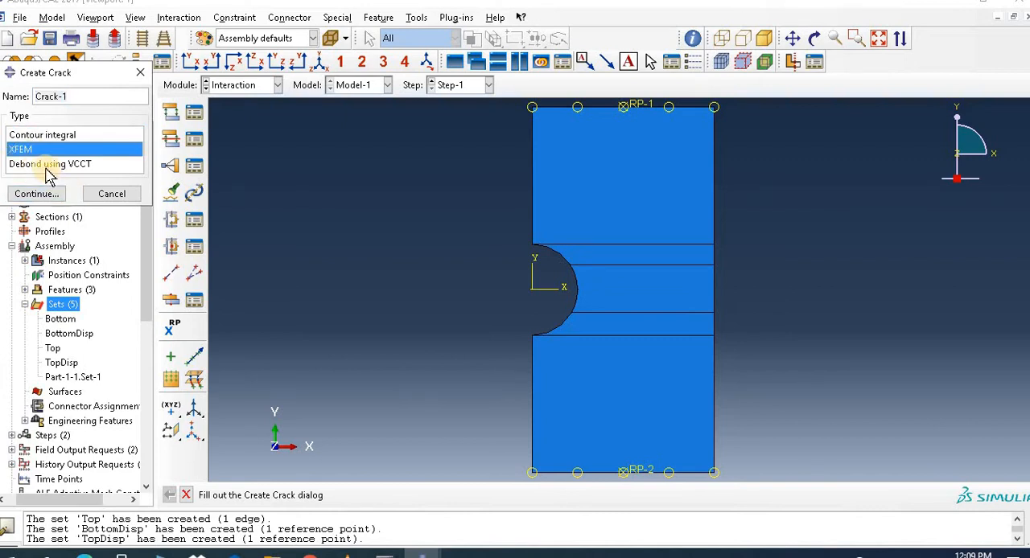
pyautogui.click(49, 195)
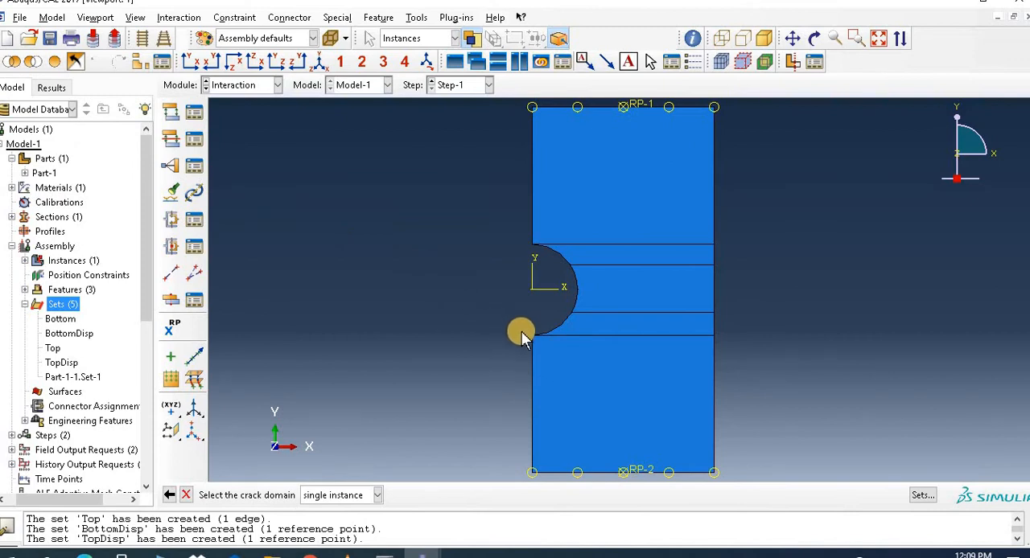
pyautogui.click(655, 266)
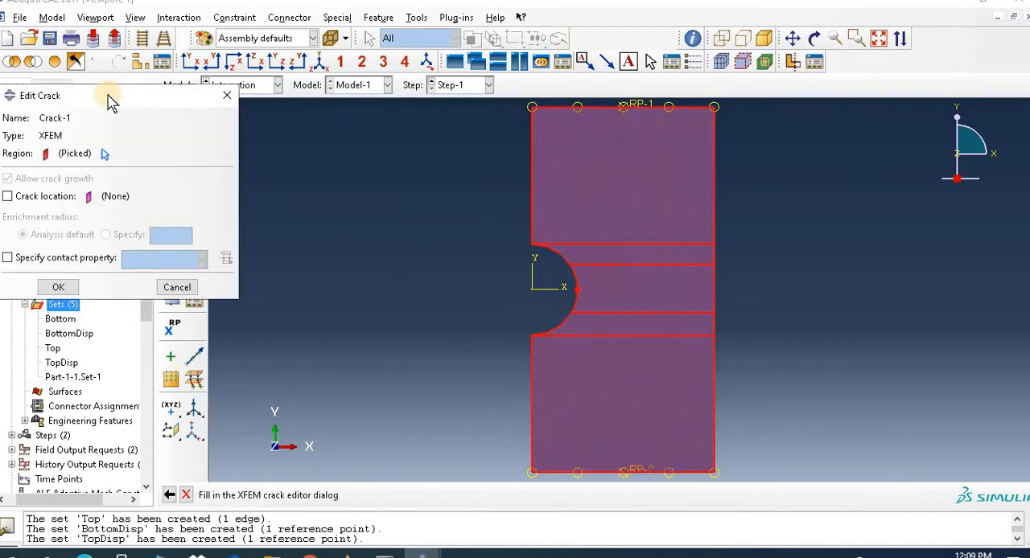
pyautogui.moveTo(112, 103); pyautogui.dragTo(311, 123)
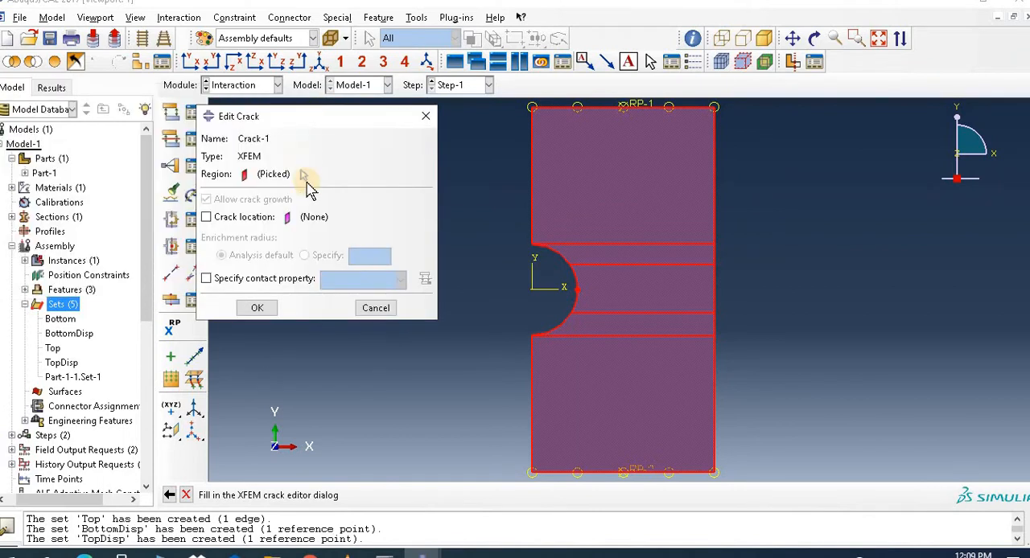
# Step: Enable the crack location for Crack-1, assign the short horizontal line at the hole's edge to it, and accept the crack definition
pyautogui.click(207, 218)
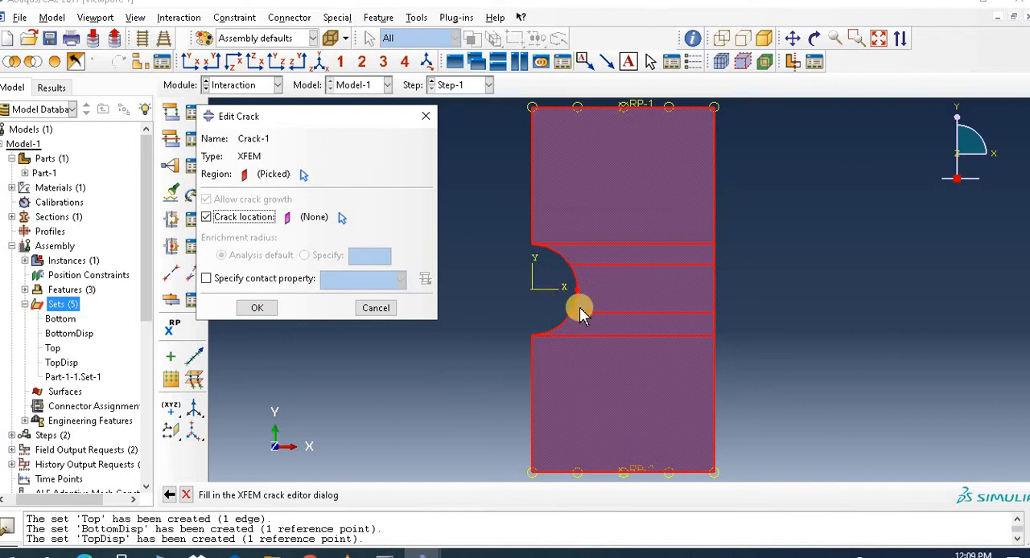
pyautogui.click(855, 38)
pyautogui.moveTo(515, 237); pyautogui.dragTo(748, 347)
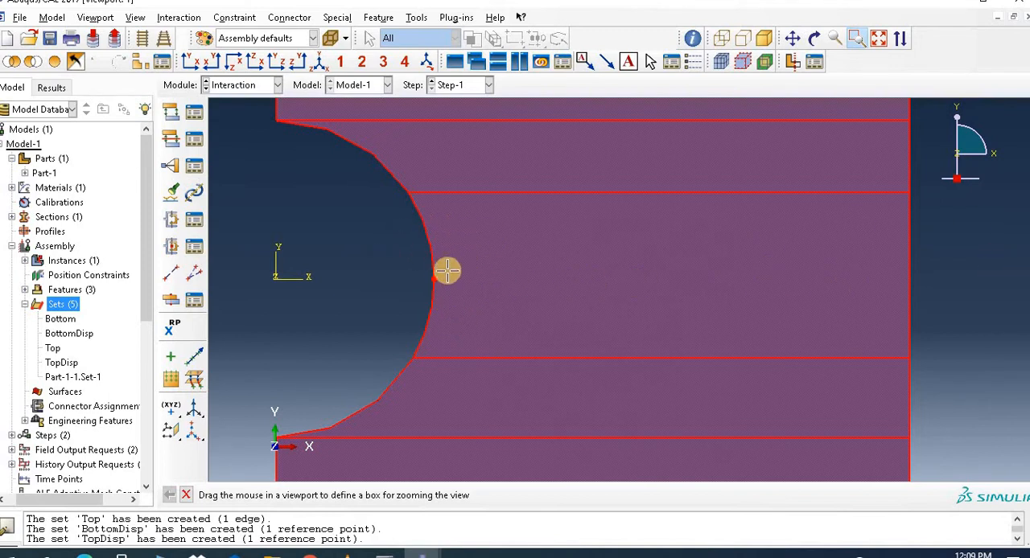
pyautogui.click(186, 495)
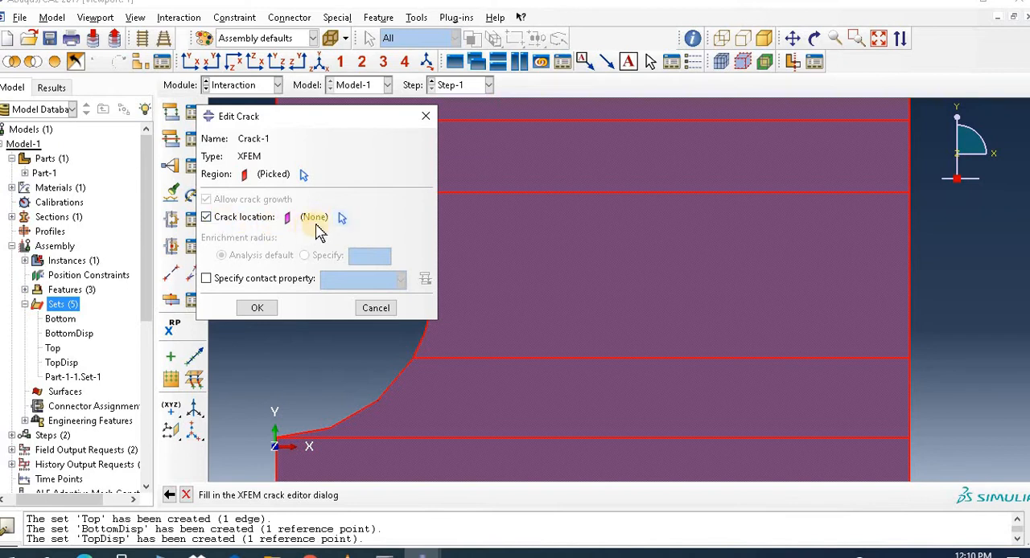
pyautogui.click(343, 218)
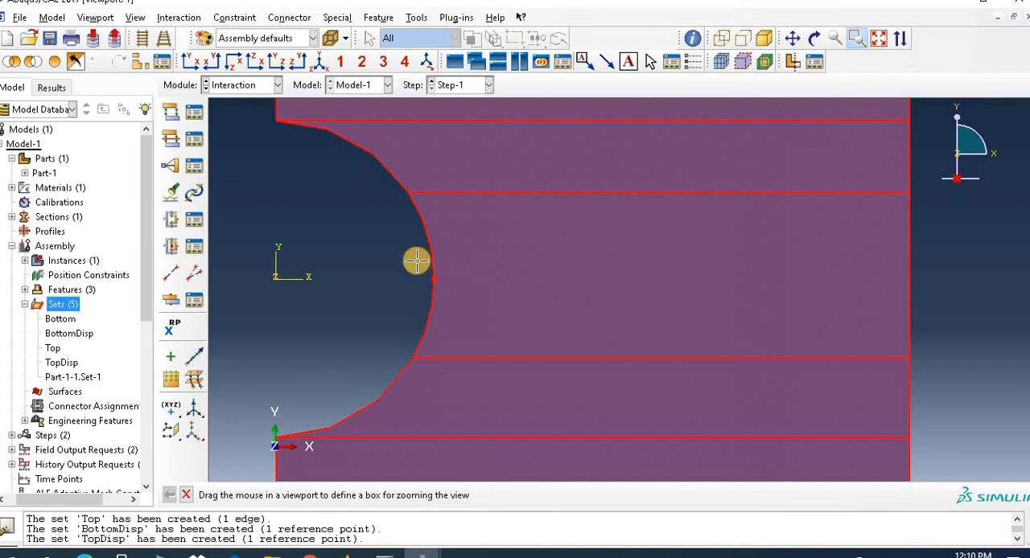
pyautogui.moveTo(417, 260); pyautogui.dragTo(480, 301)
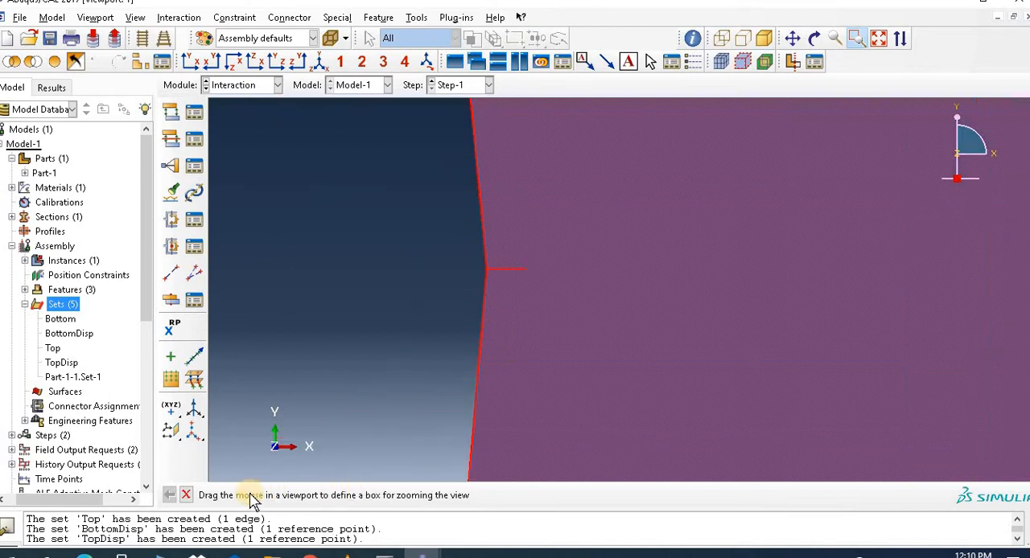
pyautogui.click(186, 495)
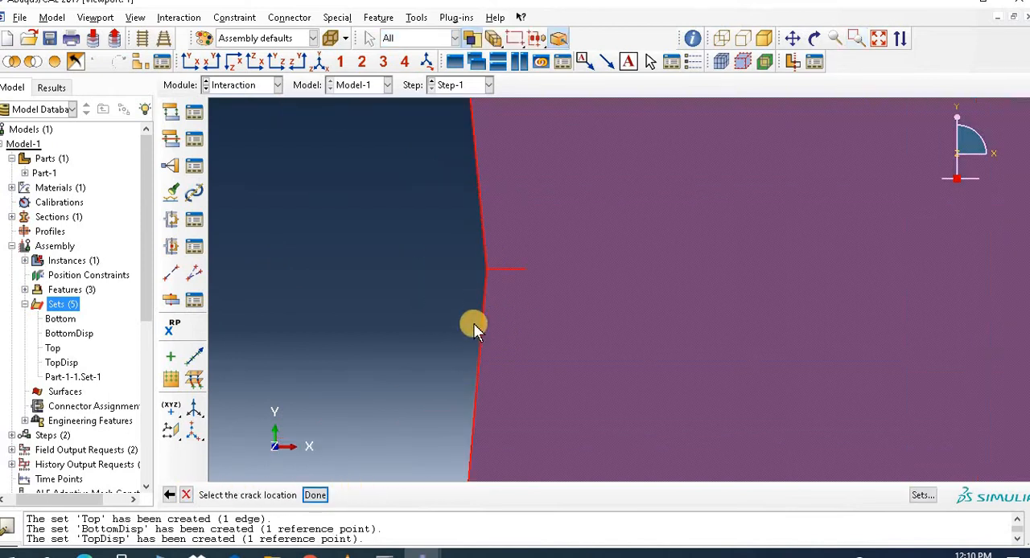
pyautogui.click(509, 267)
pyautogui.click(315, 495)
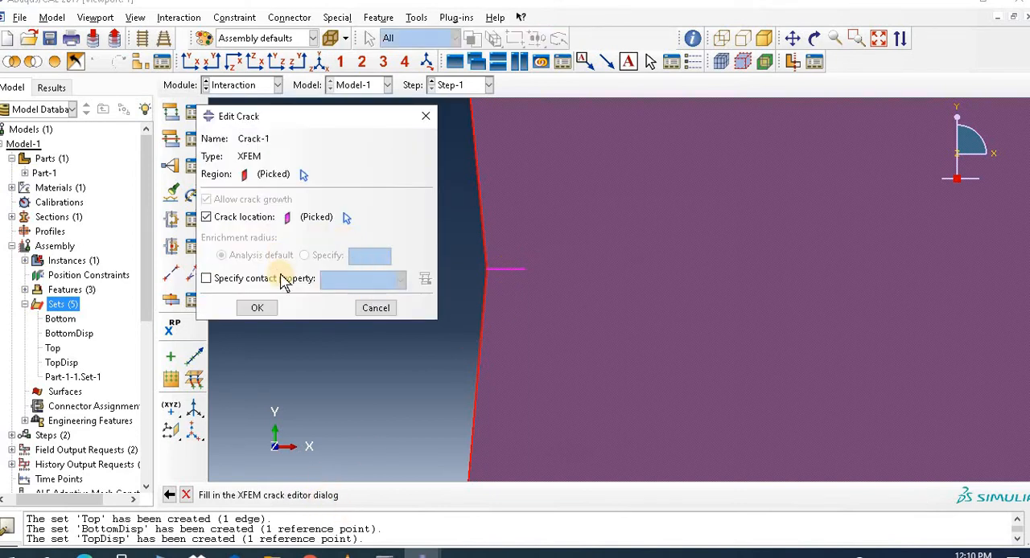
pyautogui.click(257, 308)
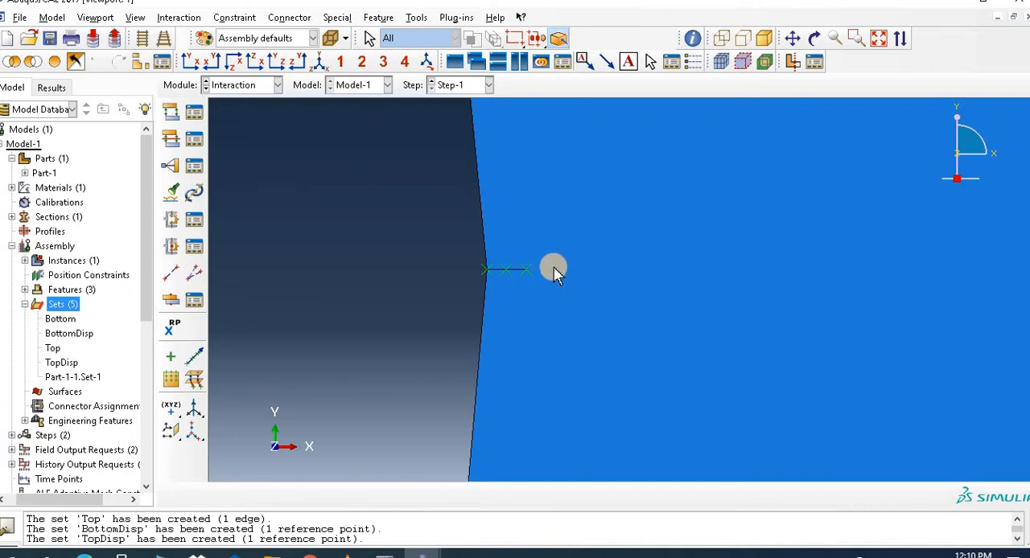
# Step: Switch to the Load module and open the Boundary Condition Manager
pyautogui.click(524, 270)
pyautogui.click(881, 42)
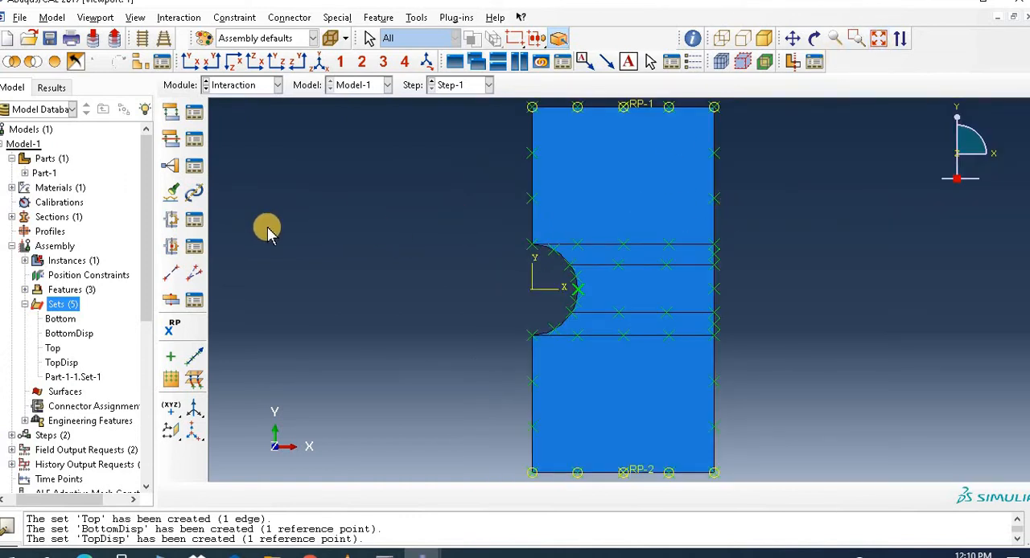
pyautogui.click(242, 87)
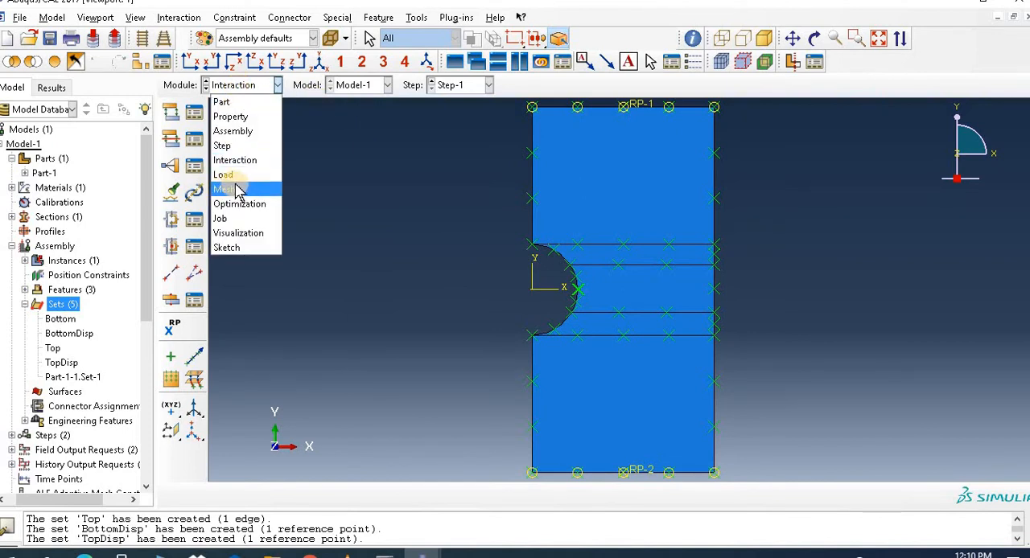
pyautogui.click(249, 182)
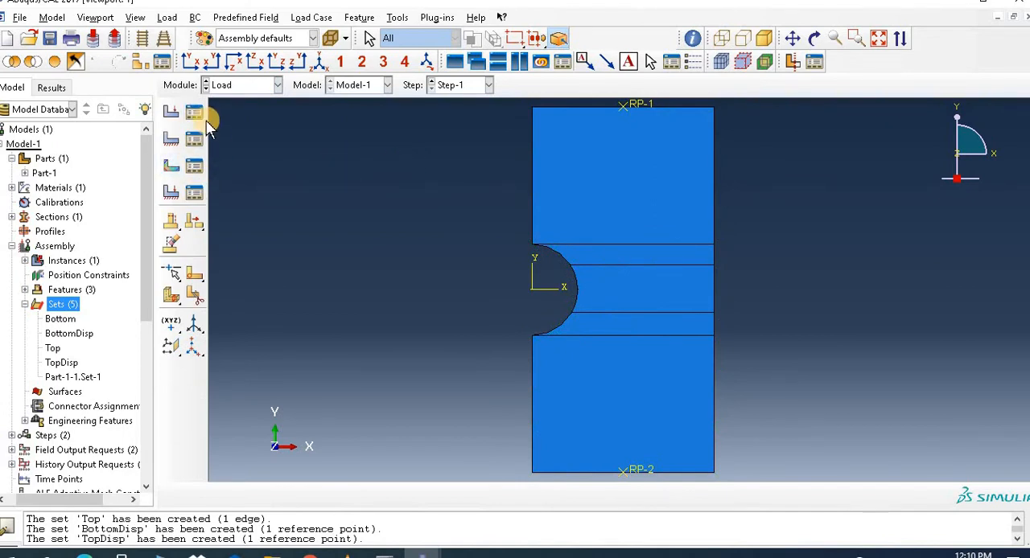
pyautogui.click(193, 138)
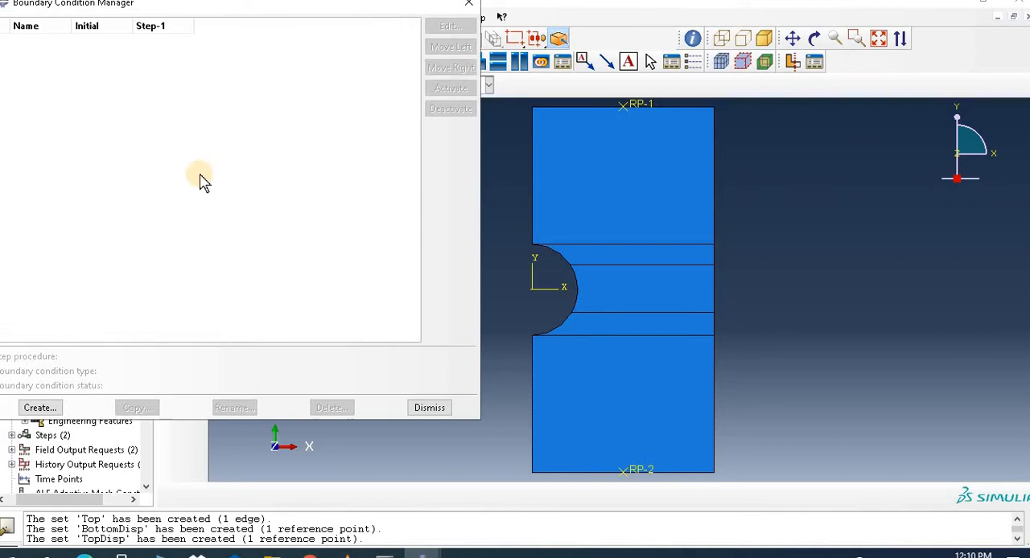
pyautogui.click(430, 408)
pyautogui.click(202, 147)
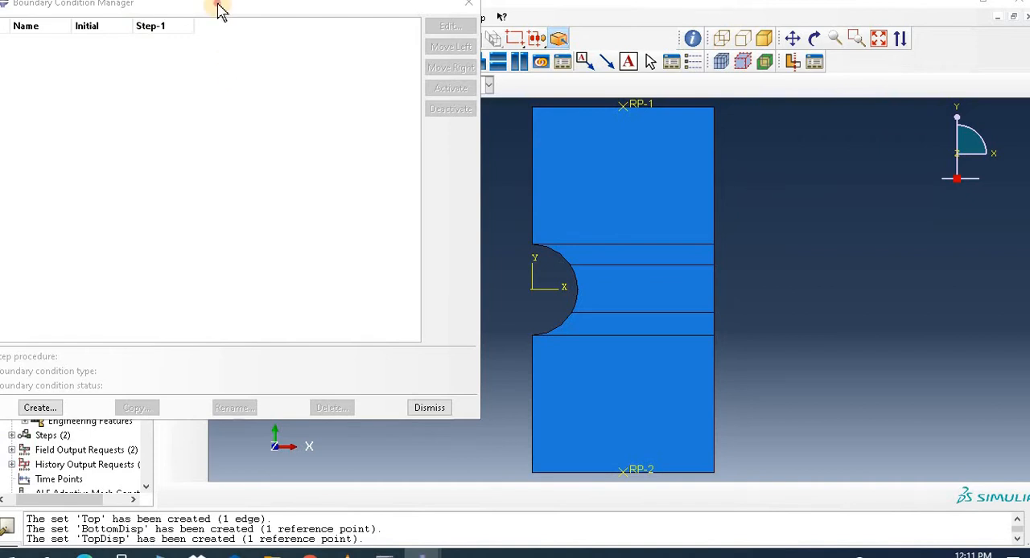
pyautogui.moveTo(218, 8); pyautogui.dragTo(285, 70)
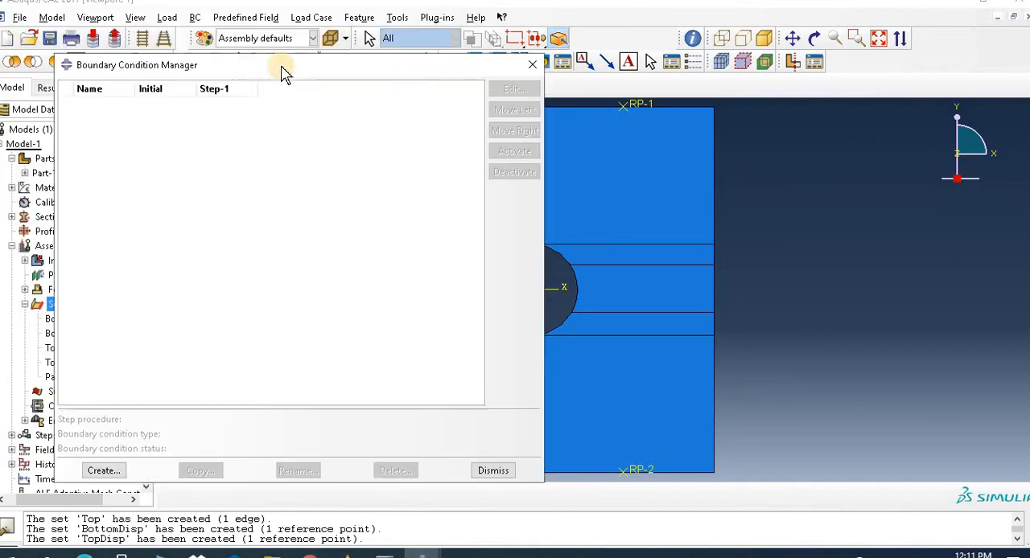
# Step: Create a Displacement/Rotation boundary condition named BC-1 in Step-1 on the plate's top edge
pyautogui.click(106, 469)
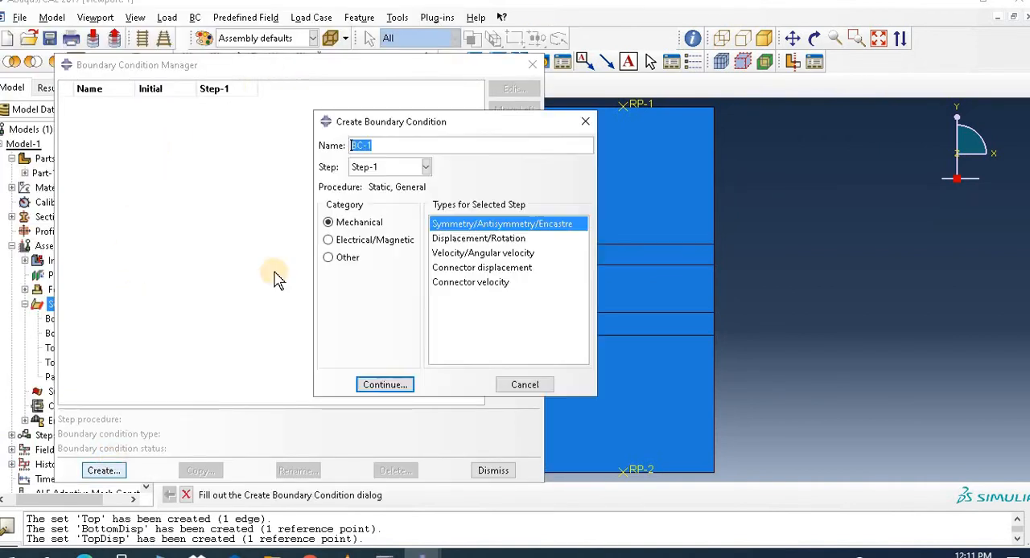
pyautogui.click(472, 240)
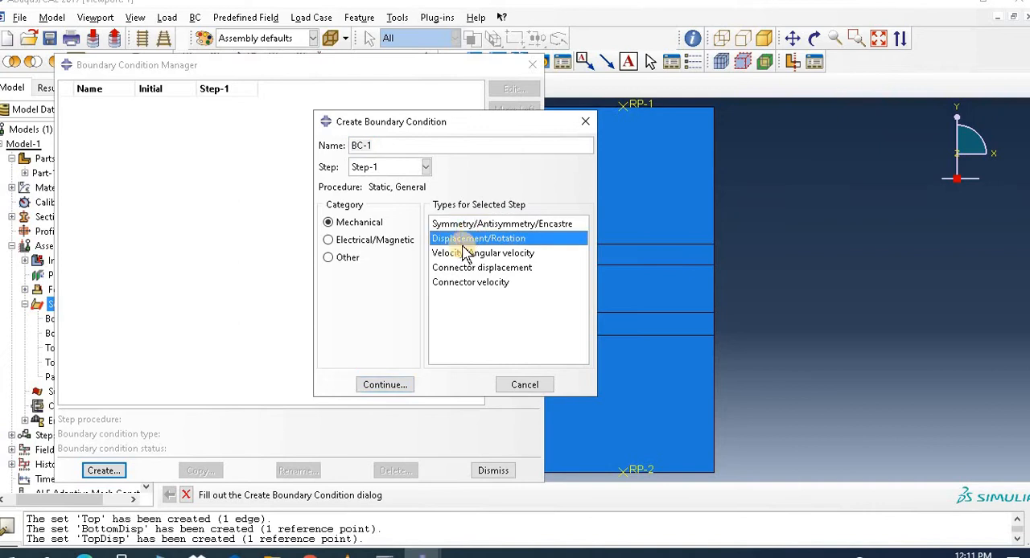
pyautogui.click(386, 385)
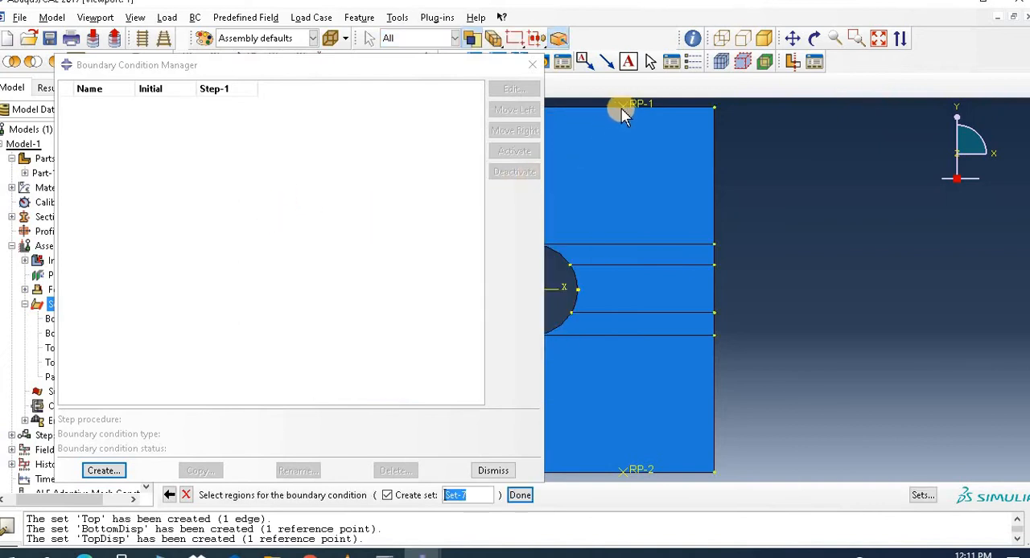
pyautogui.click(607, 108)
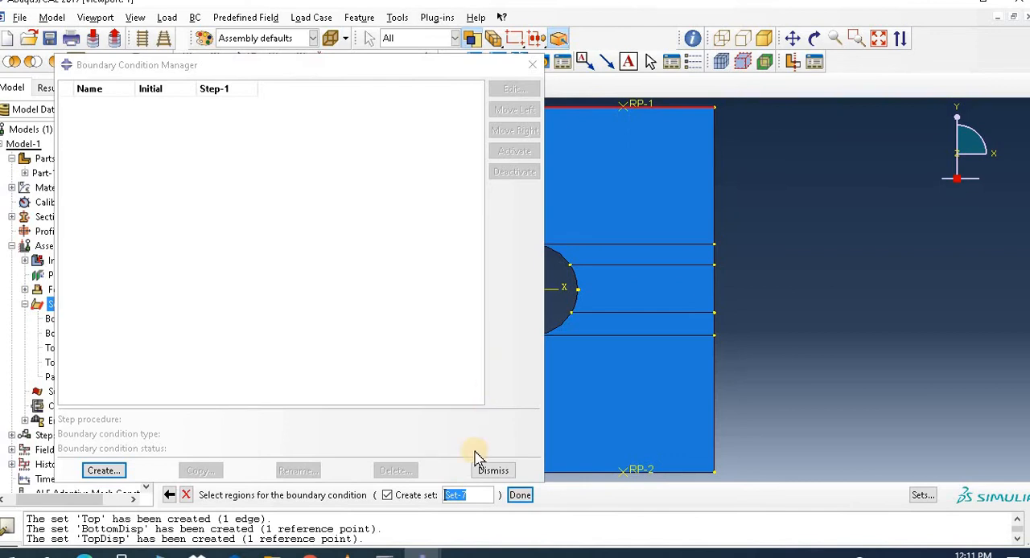
pyautogui.click(520, 496)
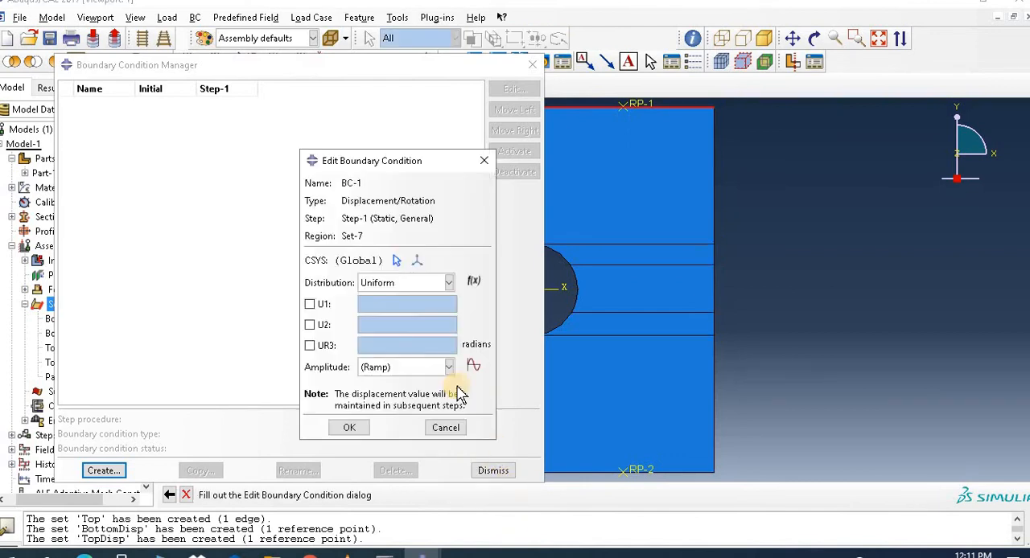
# Step: Enable U2 for BC-1, set it to 0.01, and accept the boundary condition
pyautogui.click(313, 326)
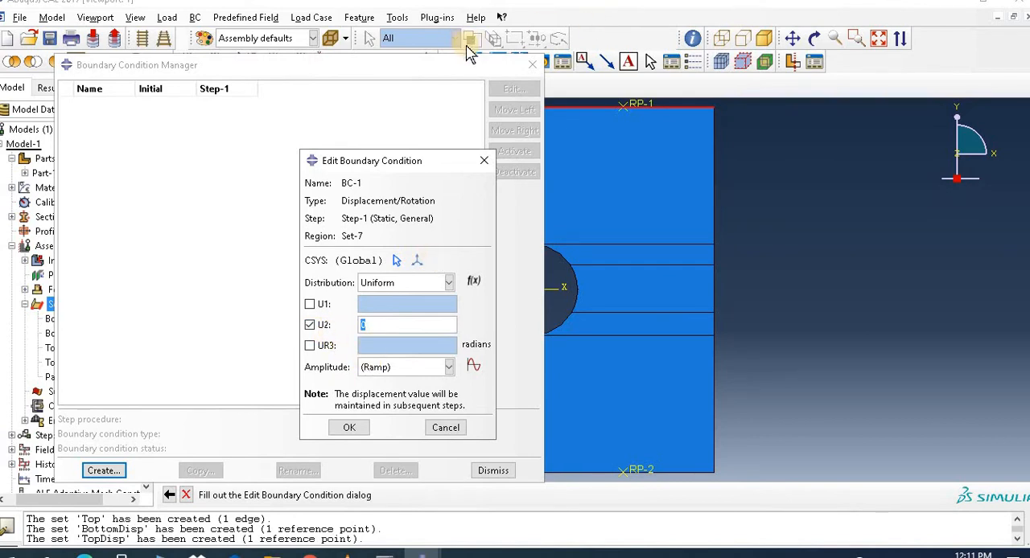
pyautogui.moveTo(494, 68); pyautogui.dragTo(379, 52)
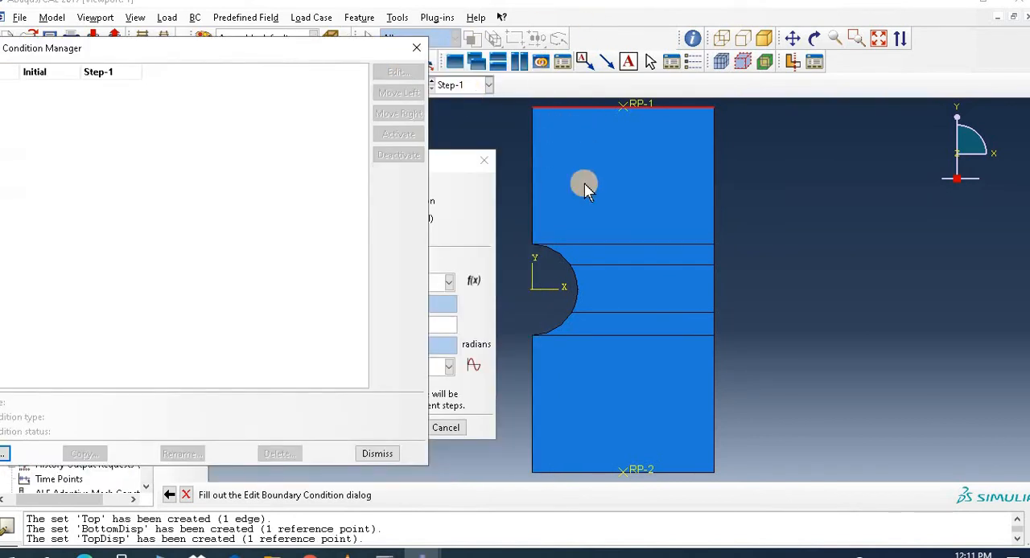
pyautogui.click(448, 163)
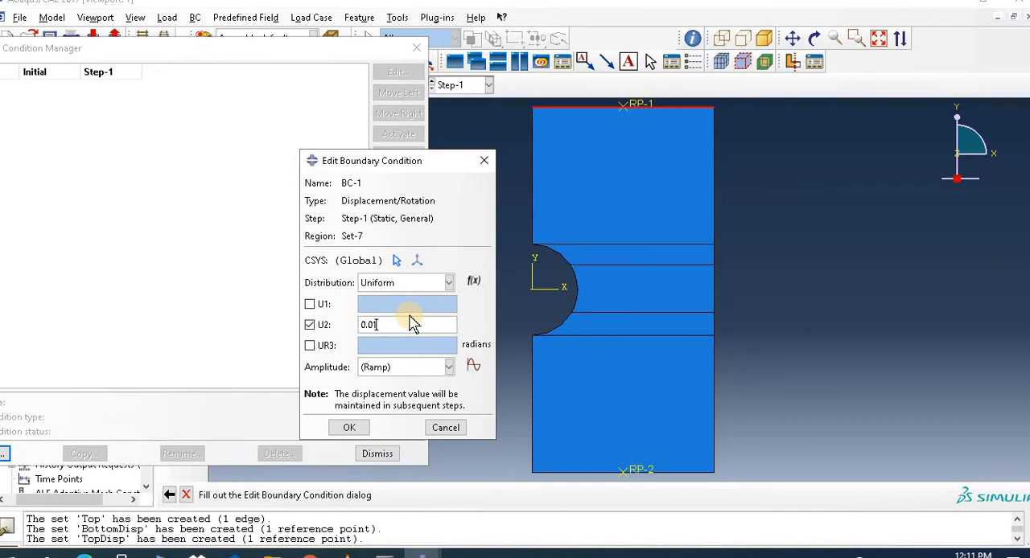
pyautogui.click(348, 428)
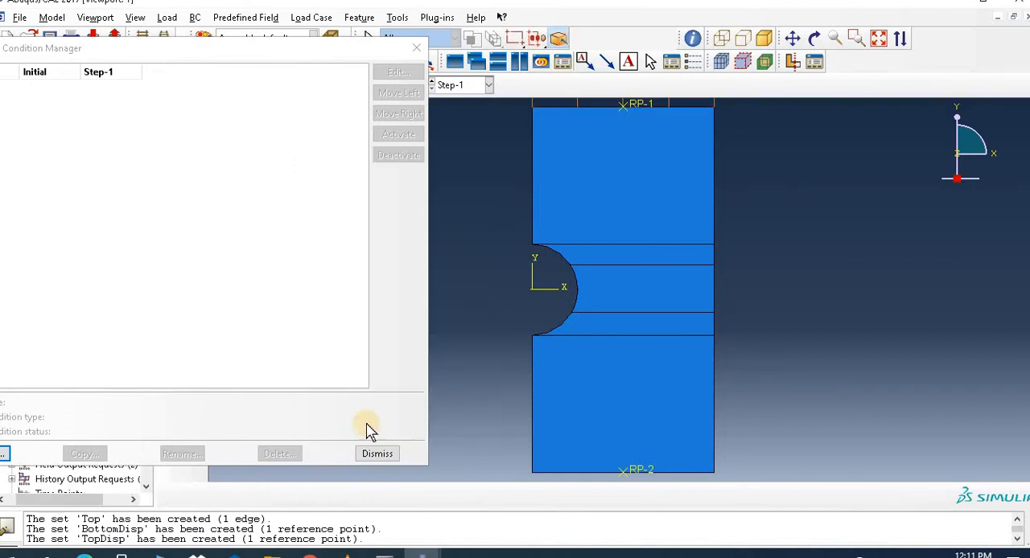
# Step: Create a second Displacement/Rotation boundary condition, BC-2, in Step-1 on the plate's bottom edge
pyautogui.moveTo(128, 52); pyautogui.dragTo(161, 80)
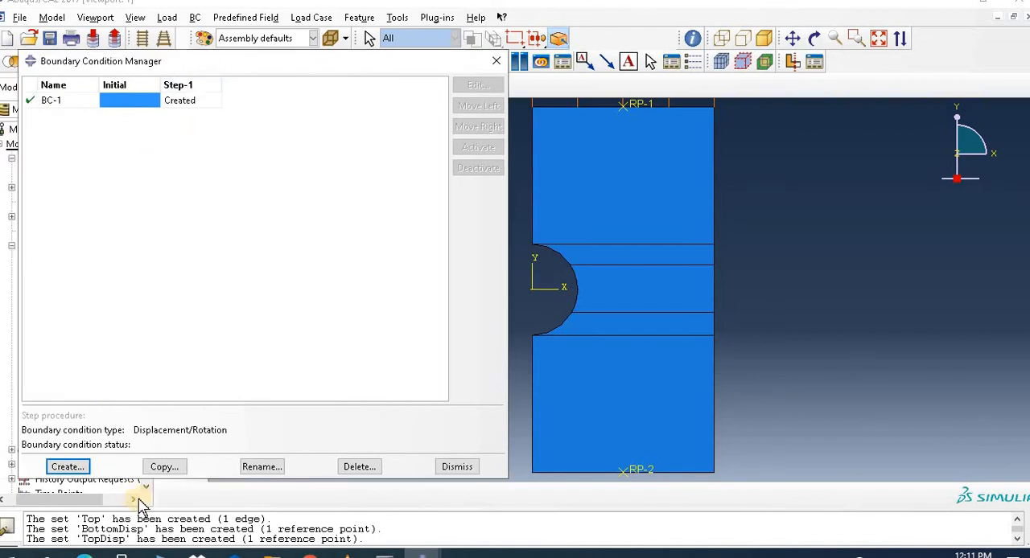
pyautogui.click(70, 467)
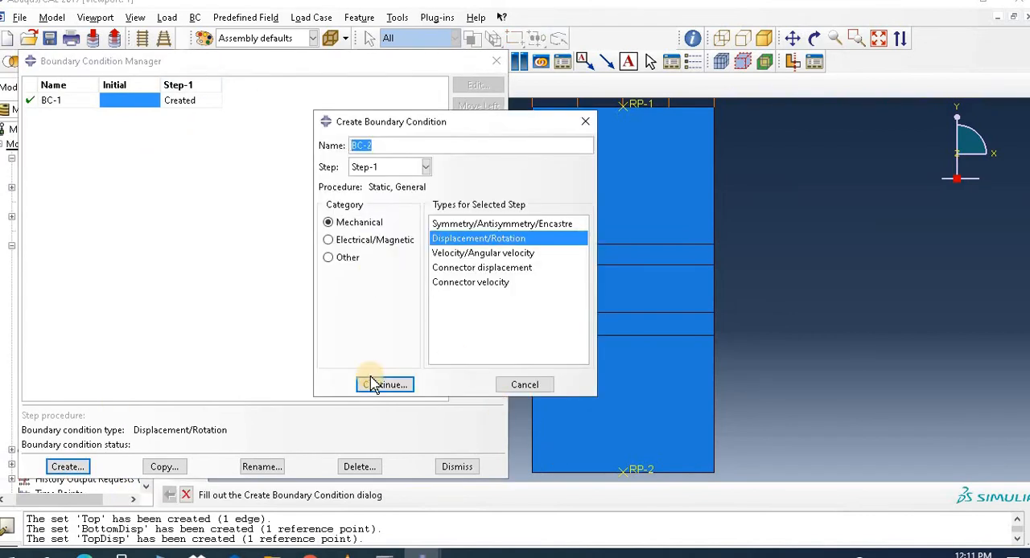
pyautogui.click(386, 386)
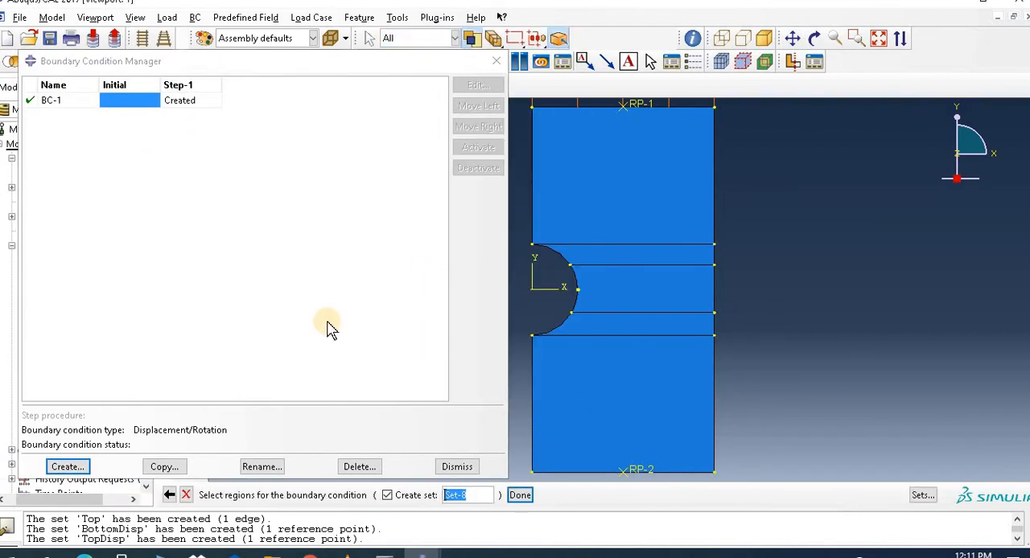
pyautogui.click(605, 475)
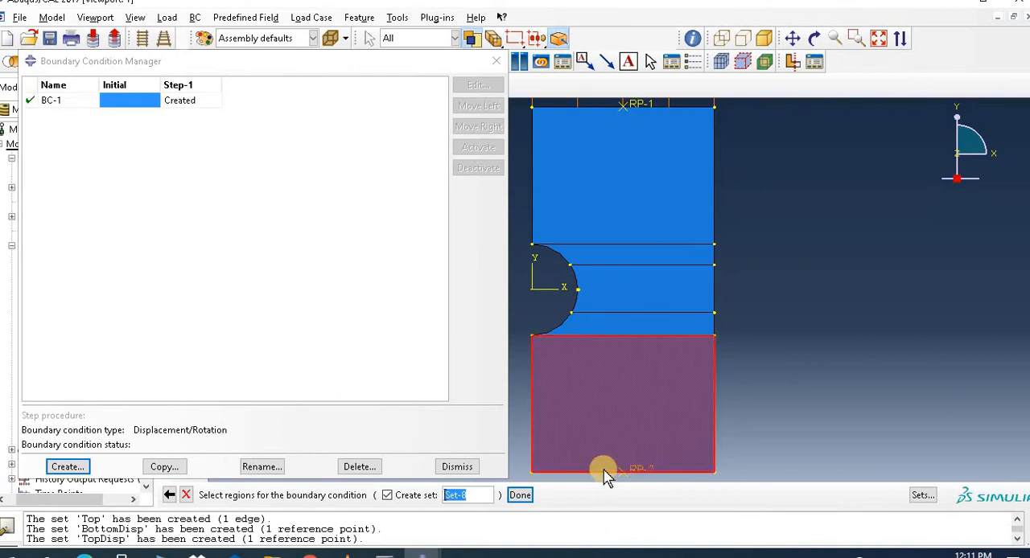
pyautogui.click(594, 472)
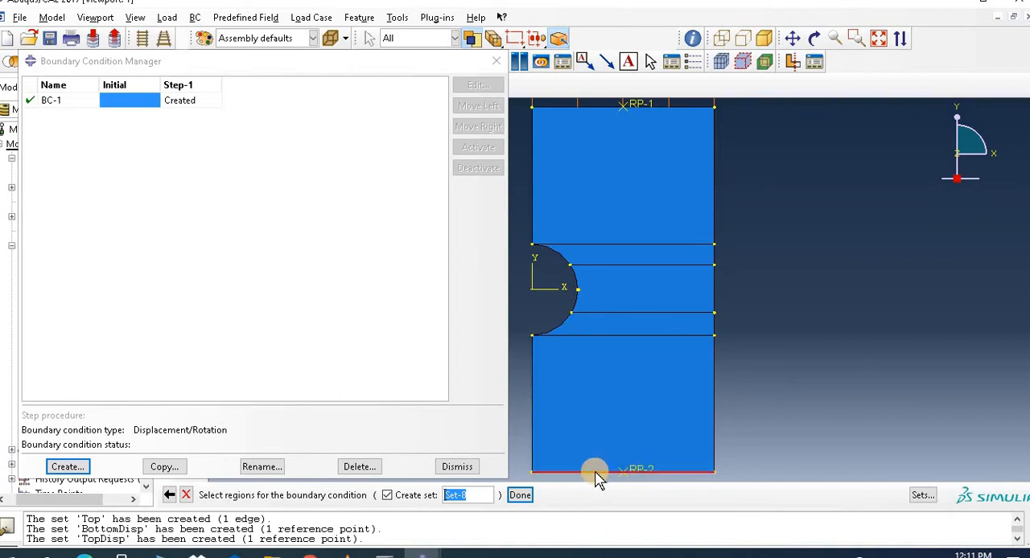
pyautogui.click(521, 494)
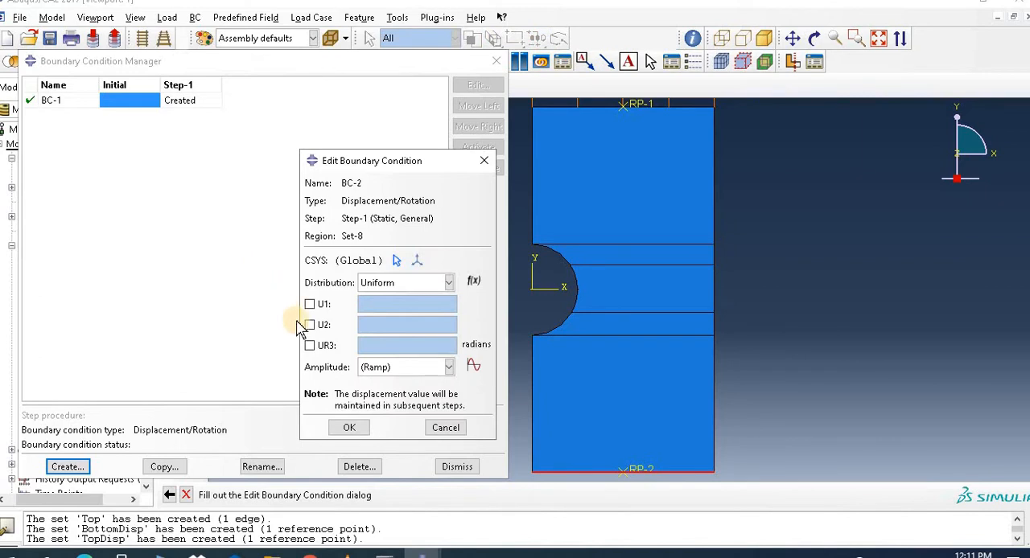
# Step: Enable U2 for BC-2 with a value of -0.01, accept it, and close the Boundary Condition Manager
pyautogui.click(309, 325)
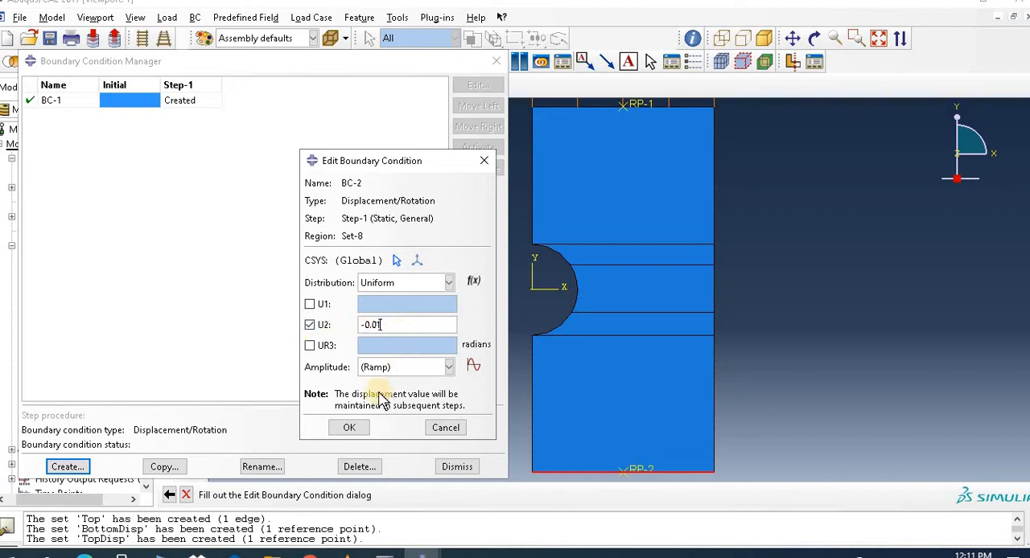
pyautogui.click(344, 427)
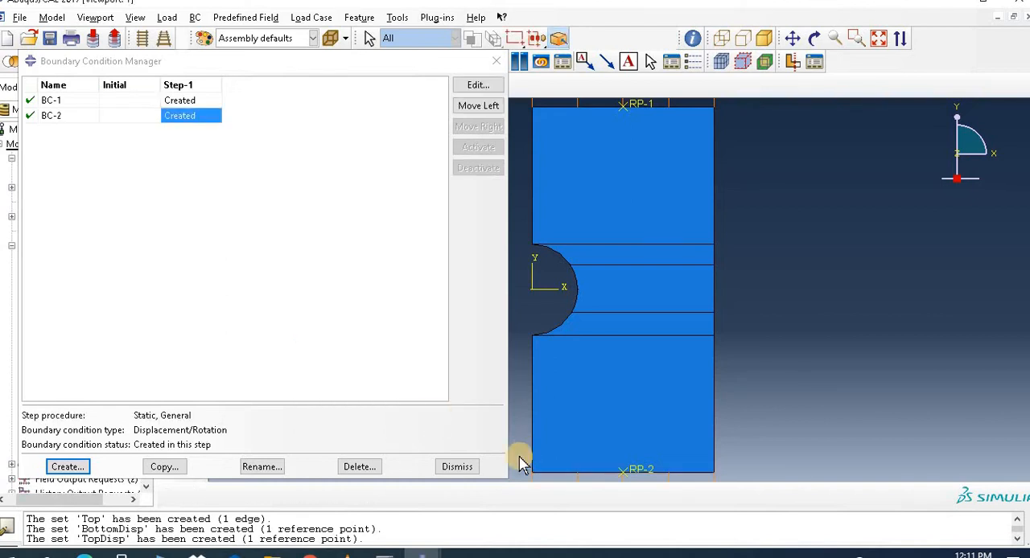
pyautogui.click(463, 467)
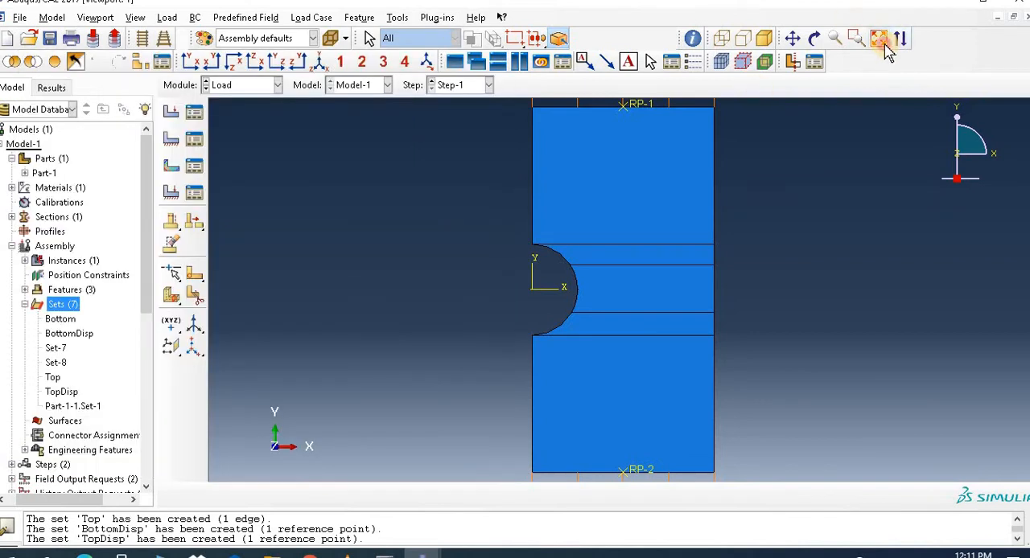
pyautogui.click(834, 37)
pyautogui.moveTo(780, 281); pyautogui.dragTo(568, 281)
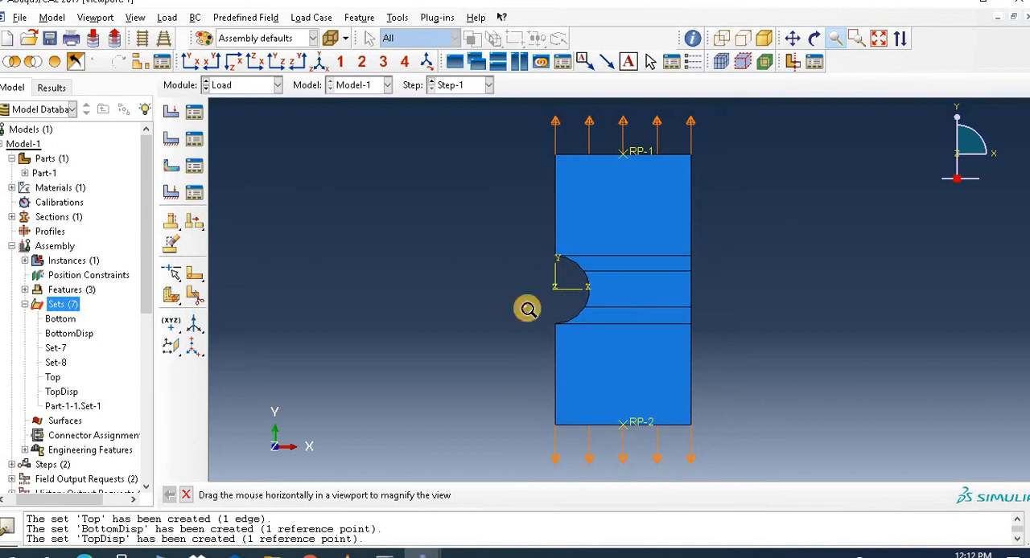
# Step: Switch to the Mesh module and make Part-1 the meshing object instead of the assembly
pyautogui.click(248, 84)
pyautogui.click(240, 192)
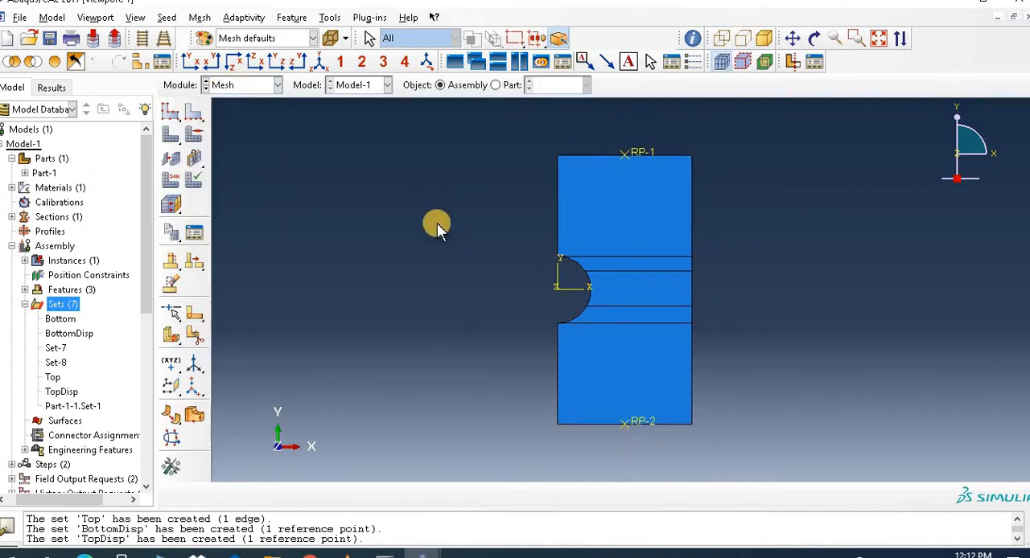
pyautogui.click(172, 113)
pyautogui.click(512, 307)
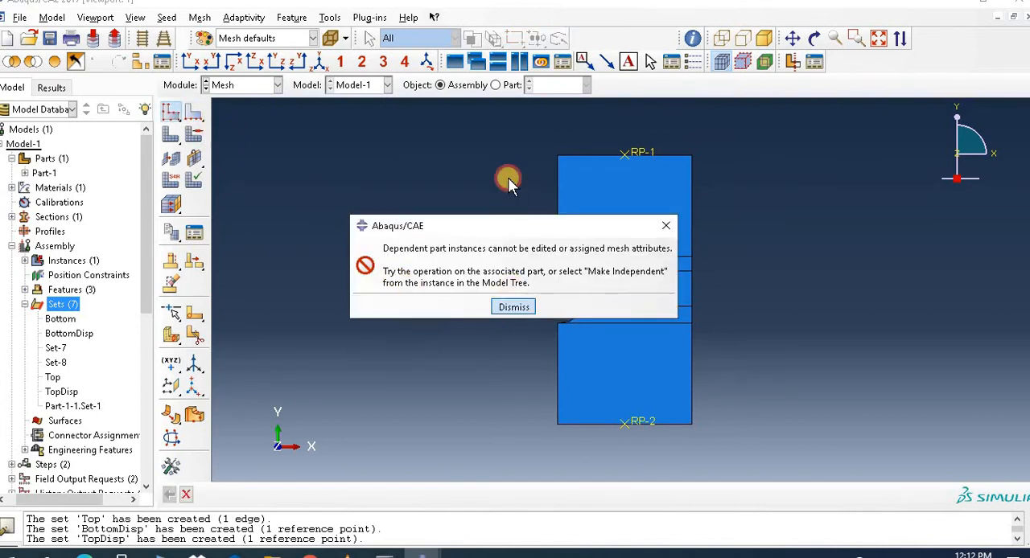
pyautogui.click(495, 86)
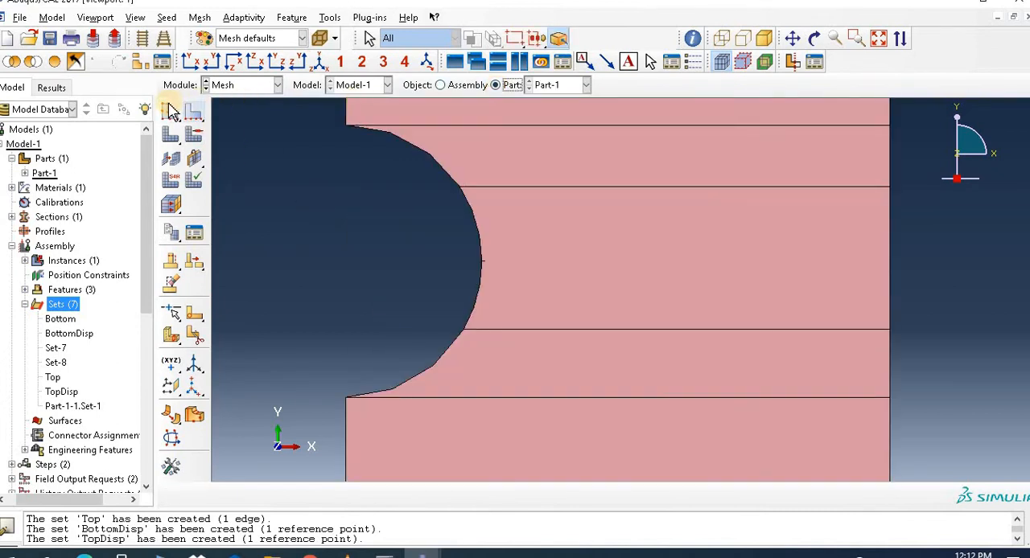
pyautogui.click(878, 38)
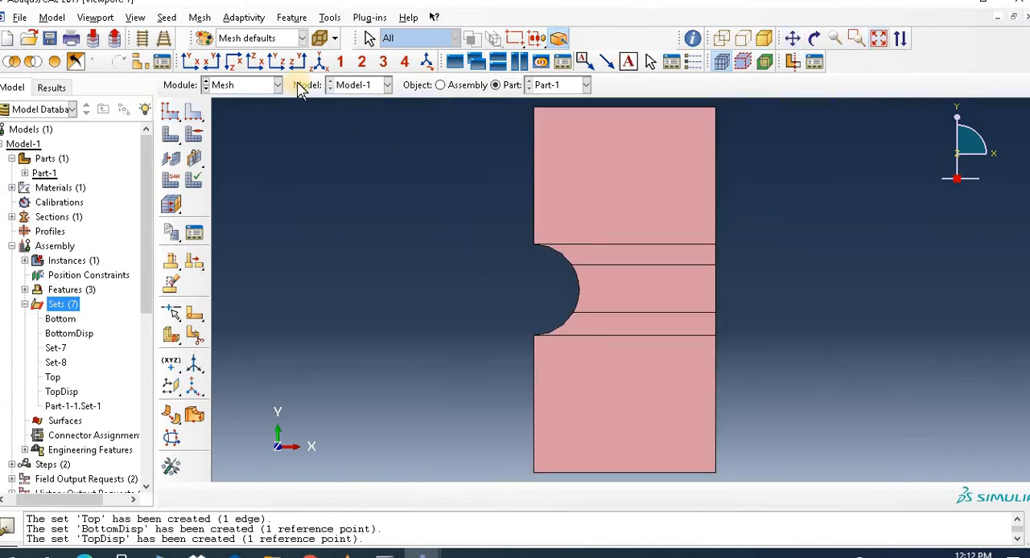
# Step: Seed Part-1 with an approximate global size of 0.007
pyautogui.click(172, 111)
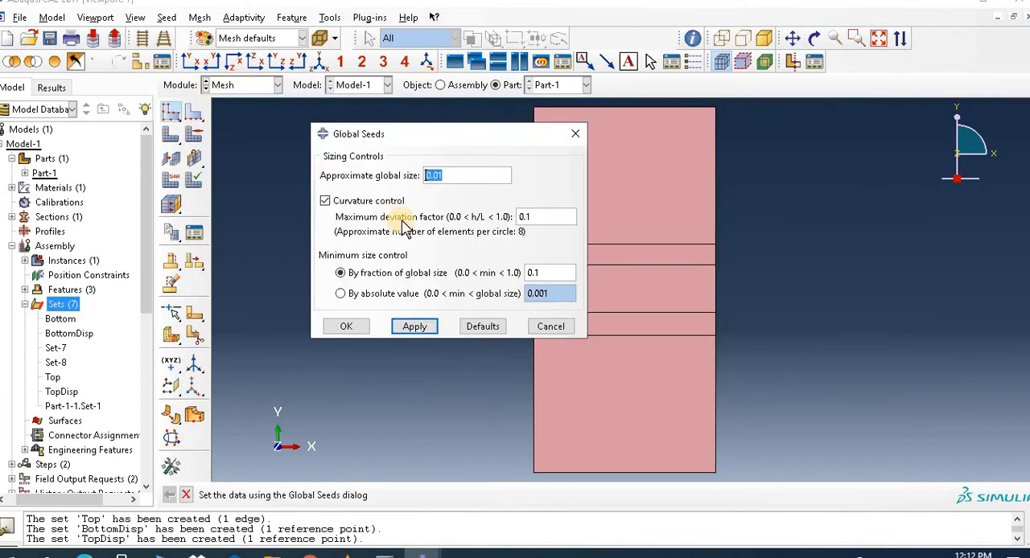
pyautogui.click(423, 326)
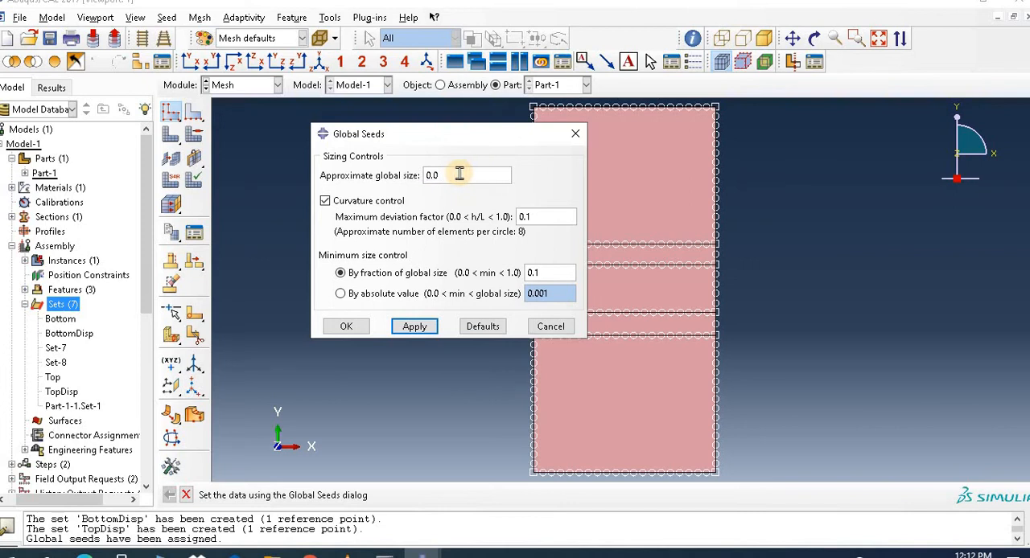
pyautogui.click(459, 174)
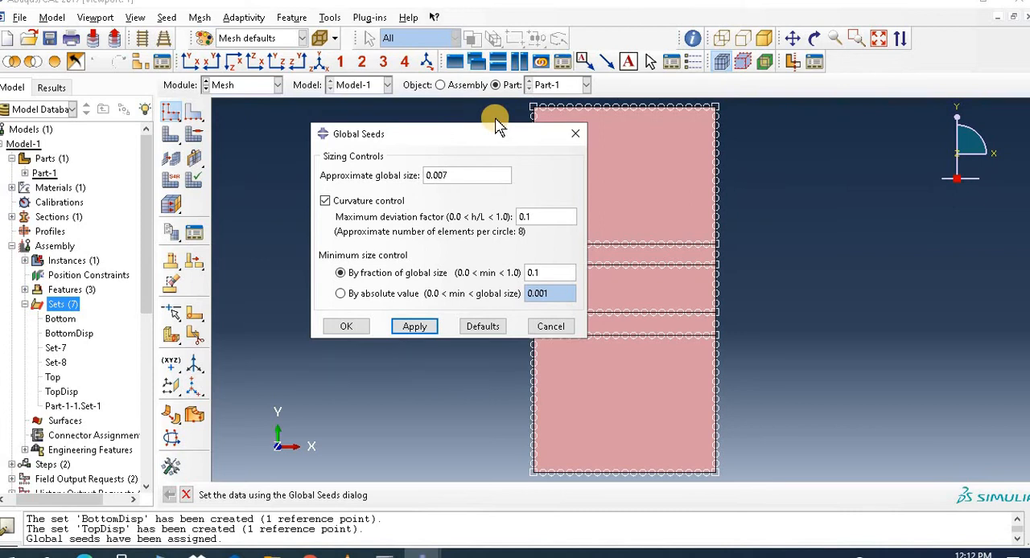
pyautogui.click(406, 328)
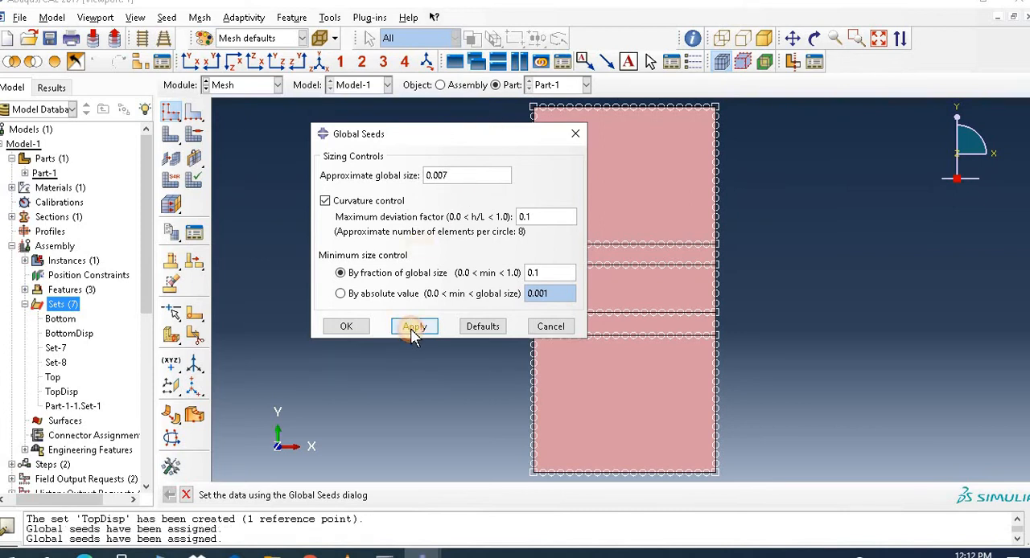
pyautogui.click(349, 327)
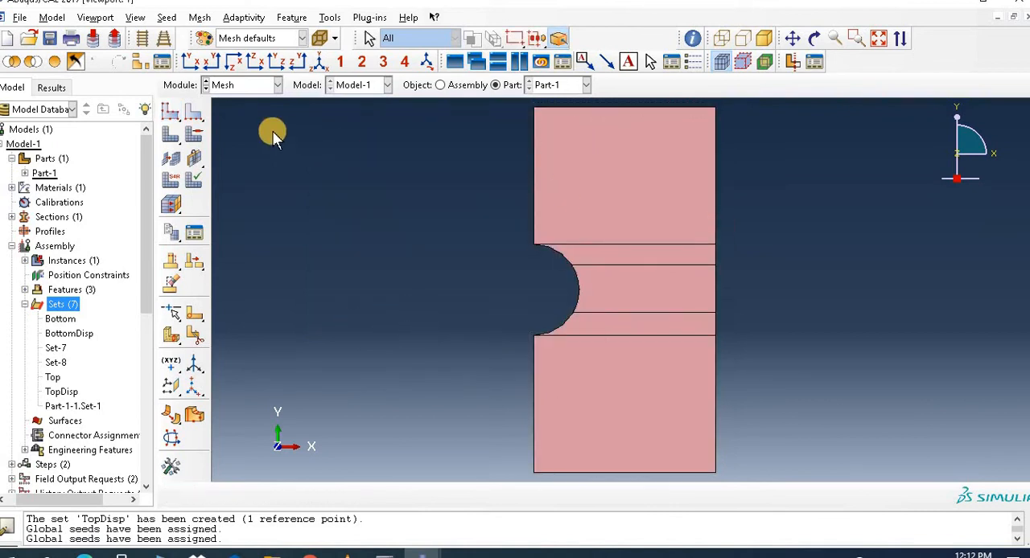
# Step: Assign mesh controls to all faces of the plate with the Quad element shape and the Structured technique
pyautogui.click(194, 134)
pyautogui.moveTo(372, 133); pyautogui.dragTo(763, 425)
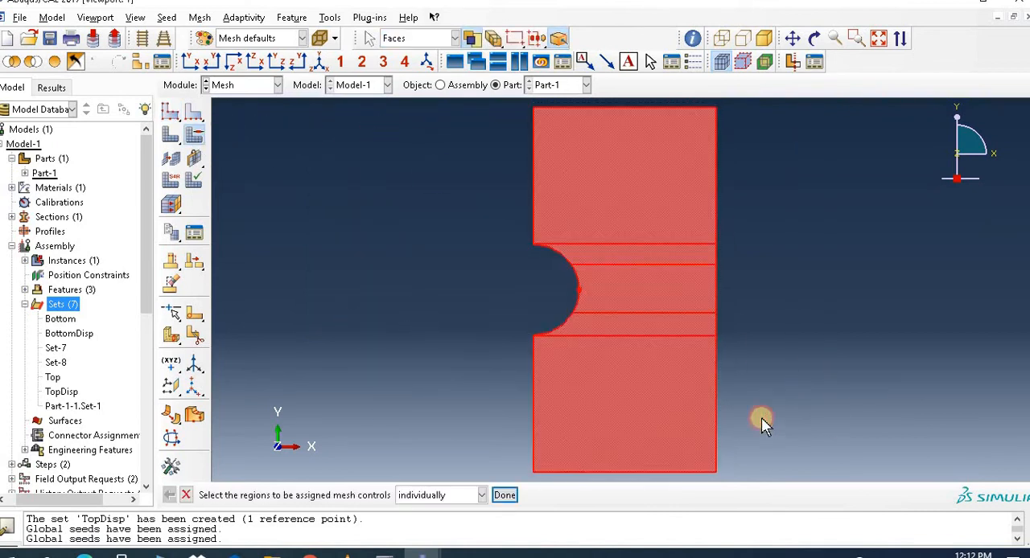
pyautogui.click(507, 495)
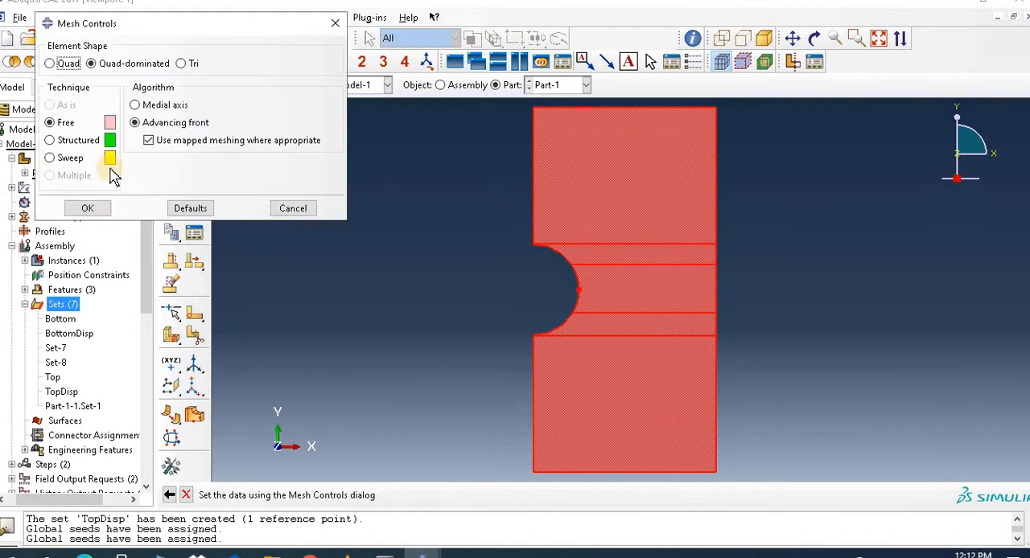
pyautogui.click(50, 64)
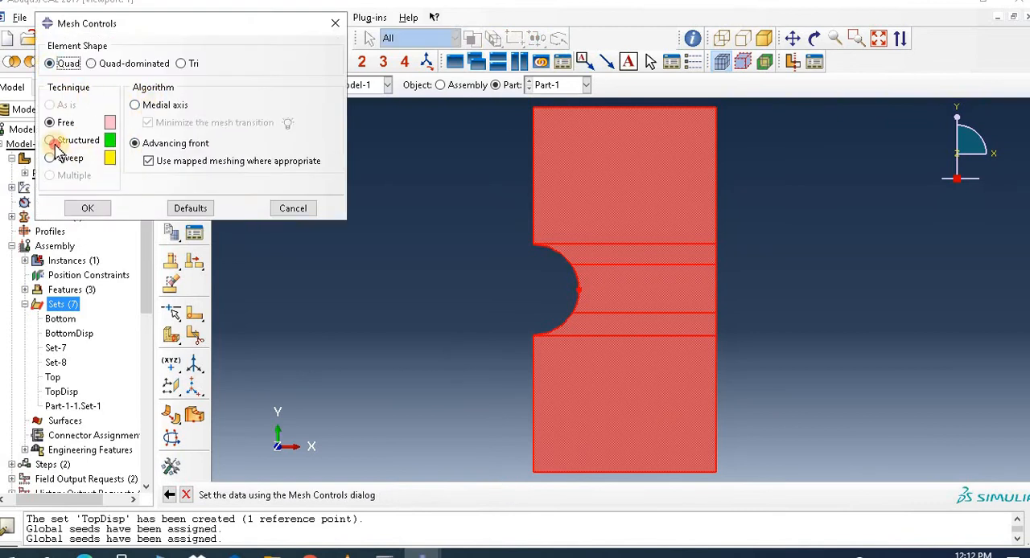
pyautogui.click(51, 142)
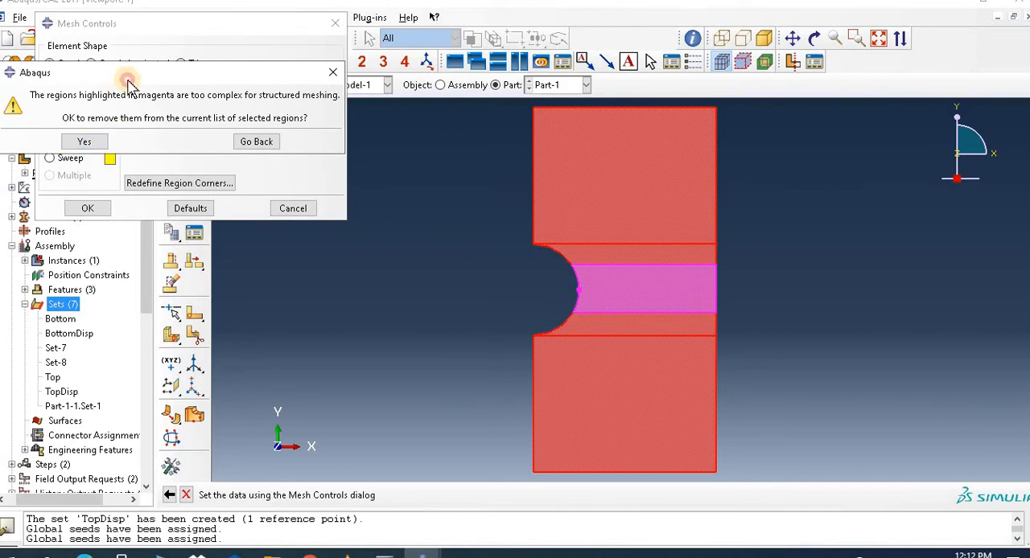
pyautogui.moveTo(128, 81); pyautogui.dragTo(317, 158)
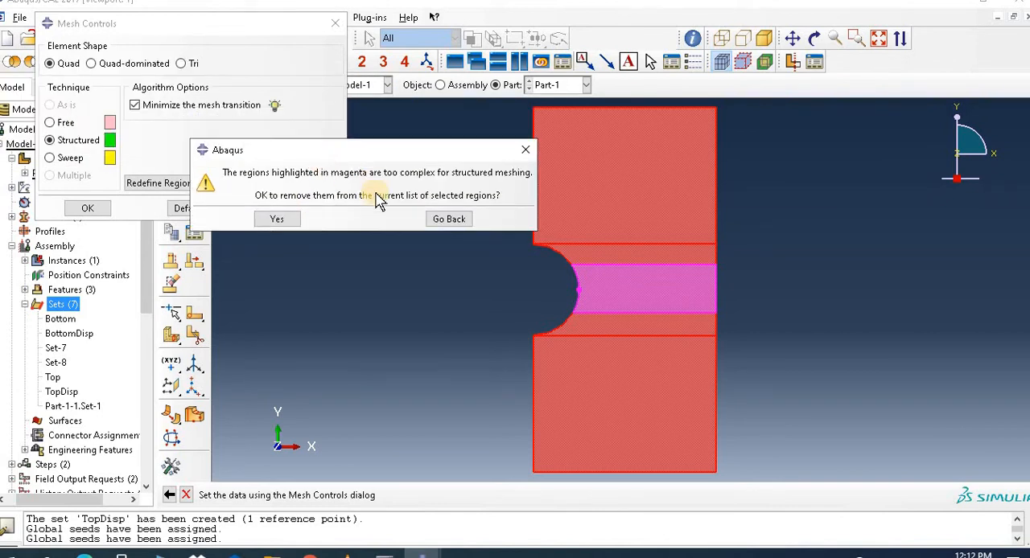
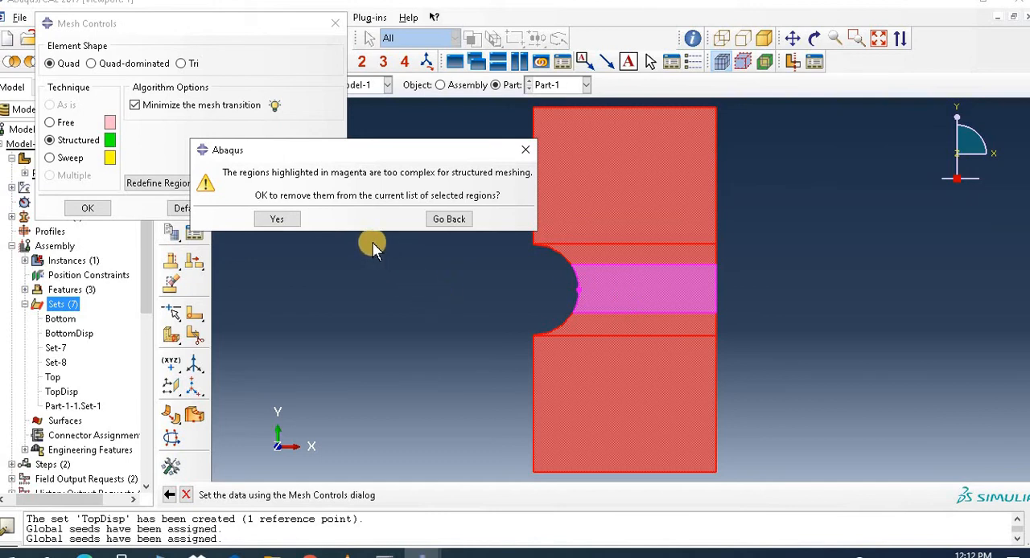
# Step: Abandon the structured mesh controls assignment and switch to the Part module
pyautogui.click(525, 150)
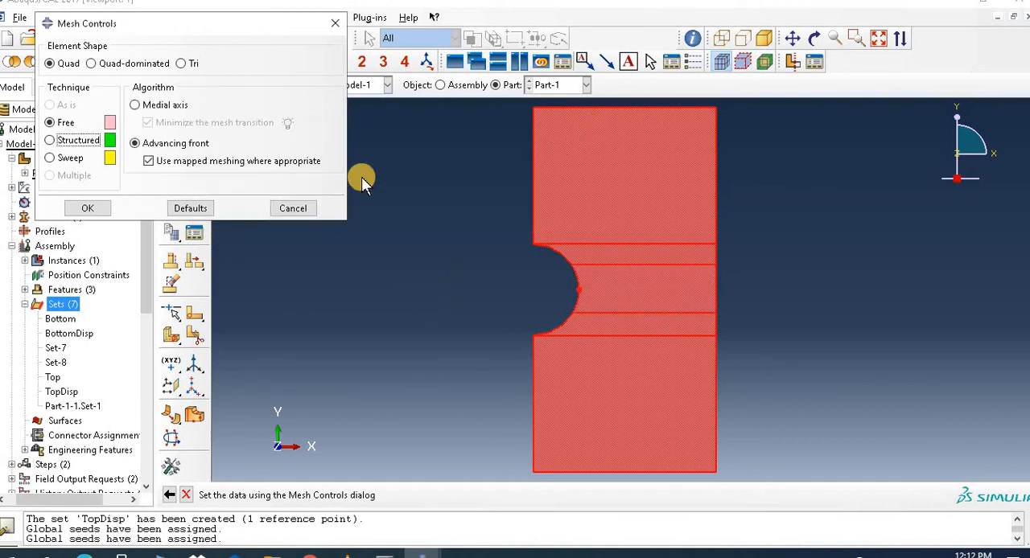
pyautogui.click(306, 209)
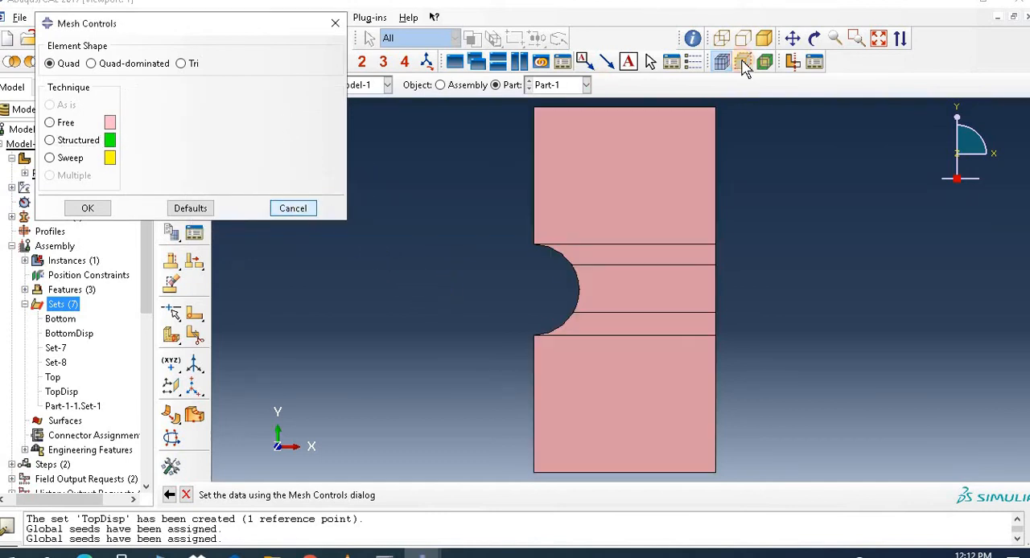
pyautogui.click(856, 38)
pyautogui.moveTo(543, 253); pyautogui.dragTo(754, 333)
pyautogui.moveTo(311, 211); pyautogui.dragTo(552, 380)
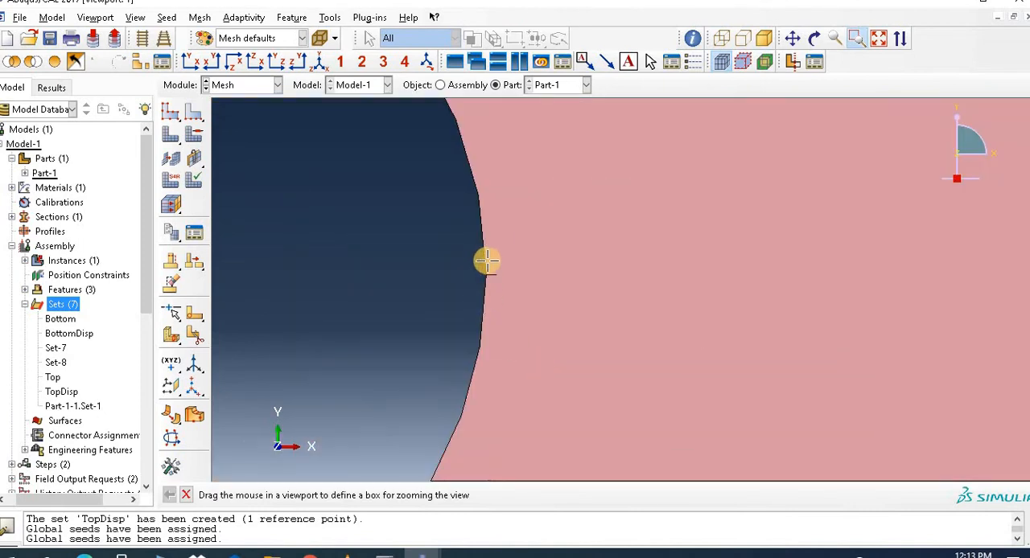
pyautogui.click(243, 86)
pyautogui.click(241, 104)
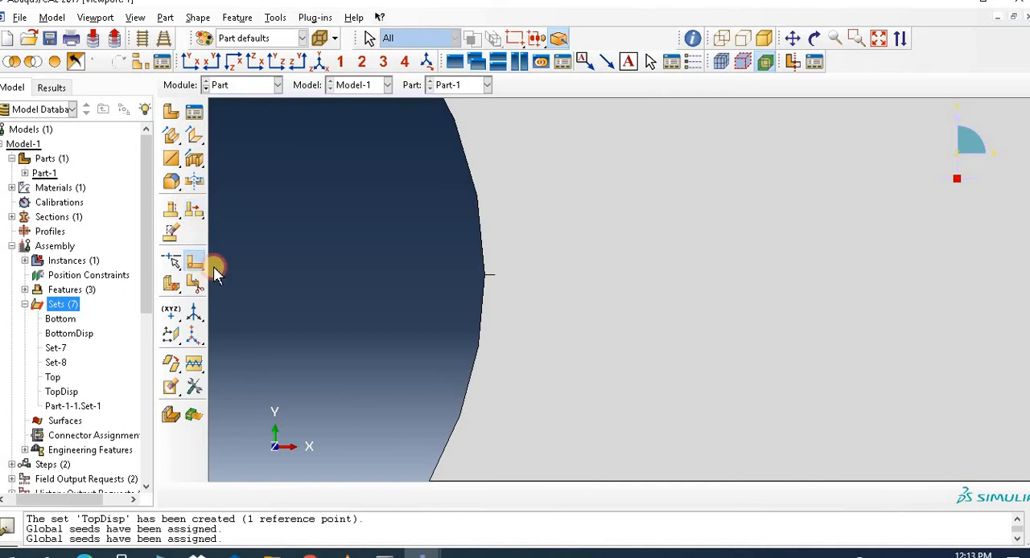
# Step: Partition the plate's middle face with a horizontal line from the inner end of the short crack edge at the hole to the opposite vertical edge
pyautogui.click(199, 266)
pyautogui.click(575, 331)
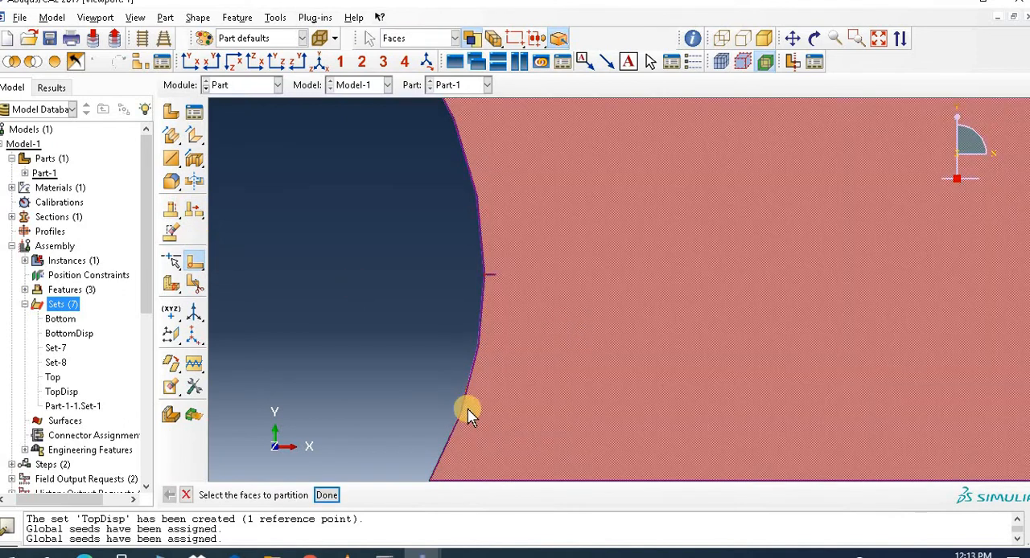
pyautogui.click(326, 495)
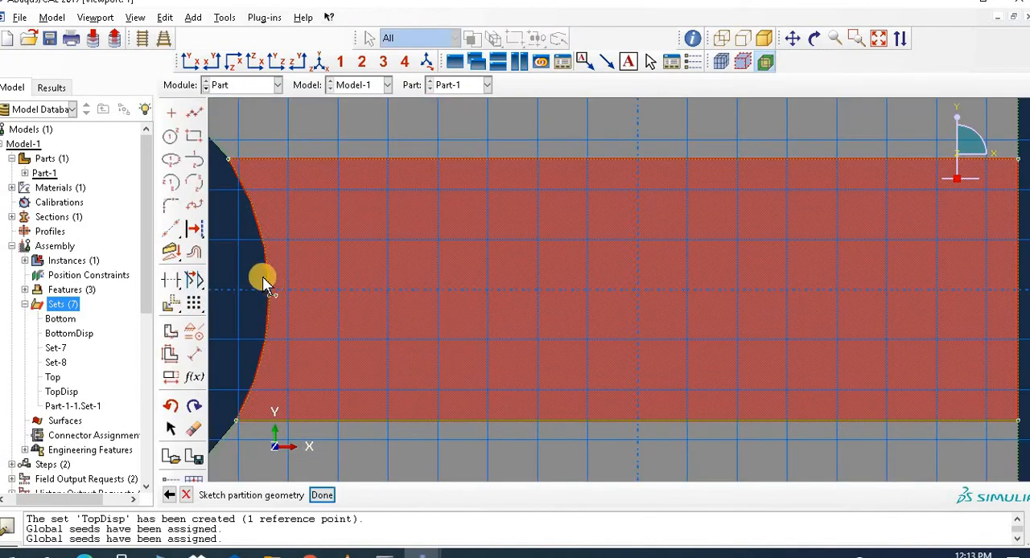
pyautogui.click(194, 113)
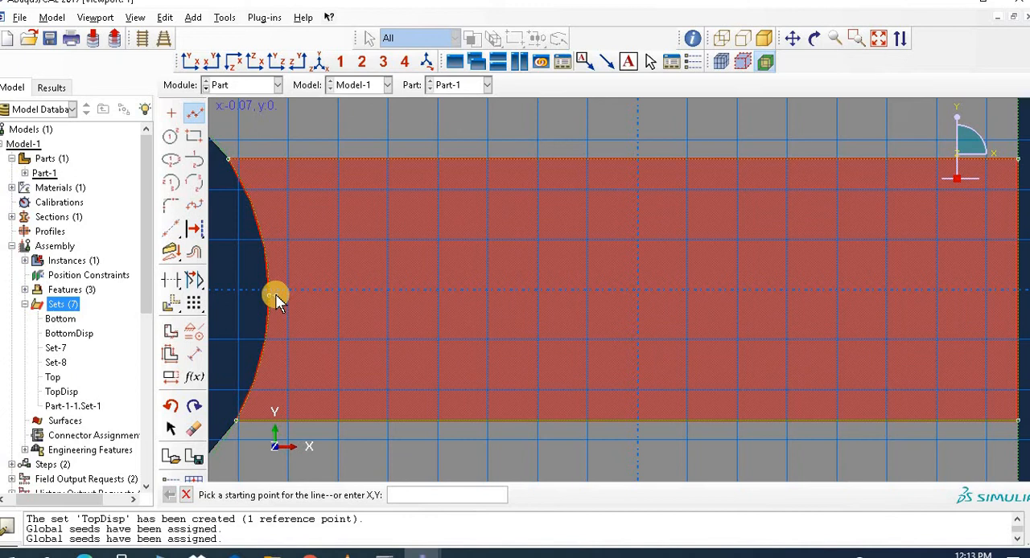
pyautogui.click(274, 296)
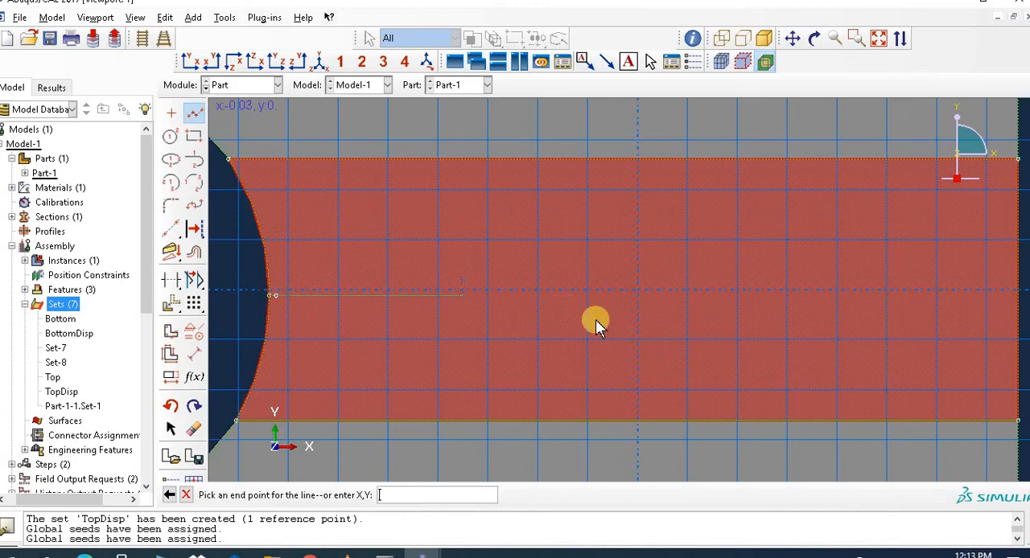
pyautogui.click(1019, 297)
pyautogui.press('Escape')
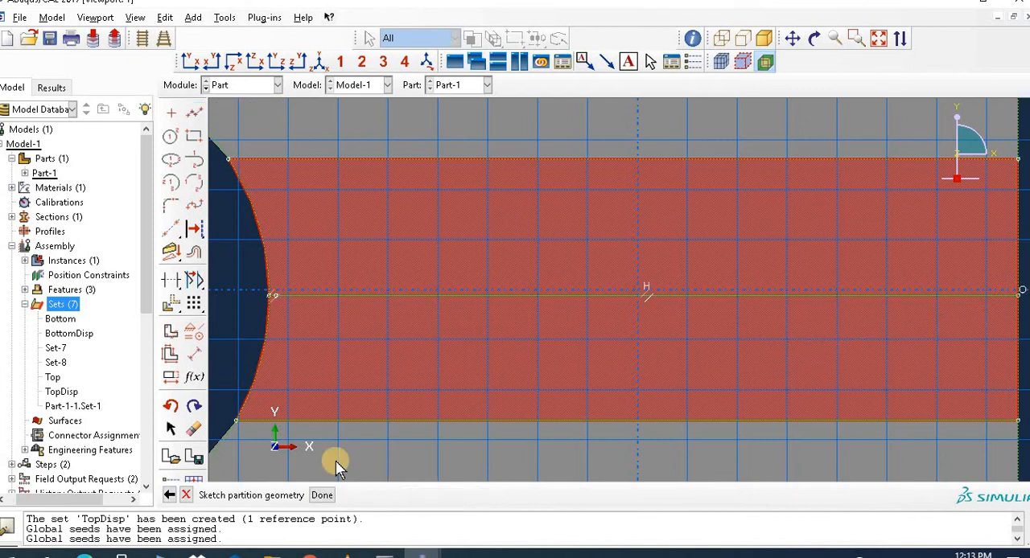
pyautogui.click(321, 495)
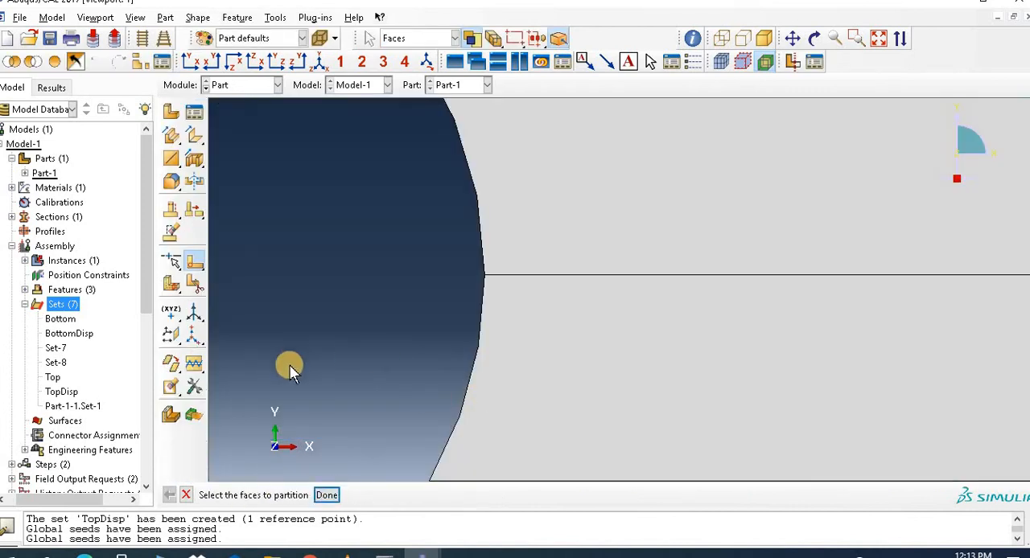
pyautogui.click(327, 496)
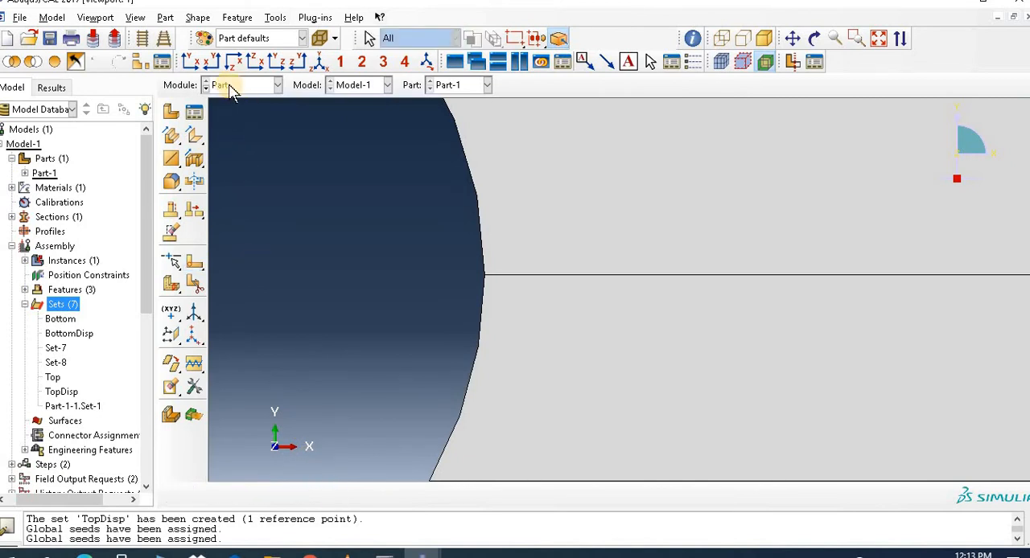
# Step: Return to the Mesh module and assign the Quad element shape and Structured technique to all faces of the plate
pyautogui.click(225, 85)
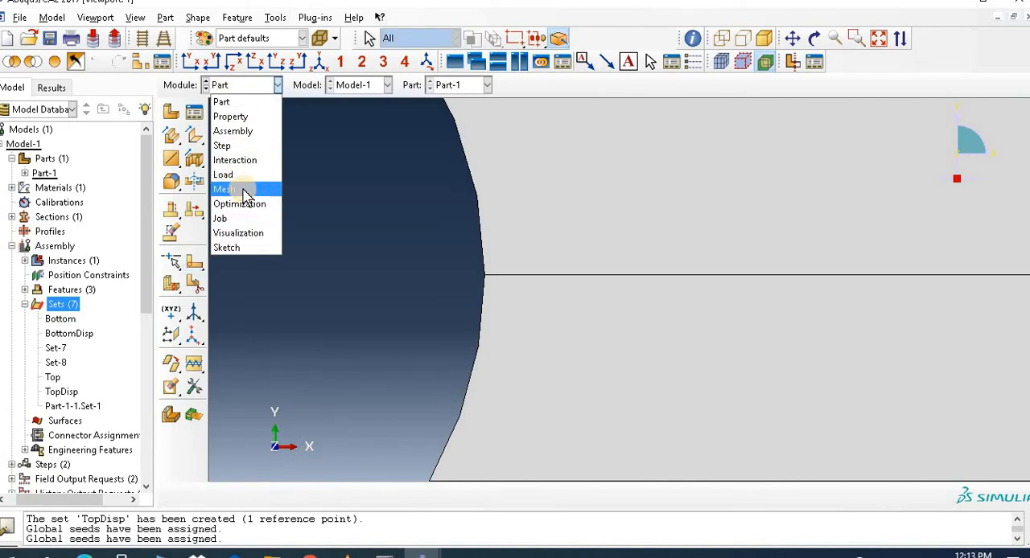
pyautogui.click(242, 190)
pyautogui.click(879, 38)
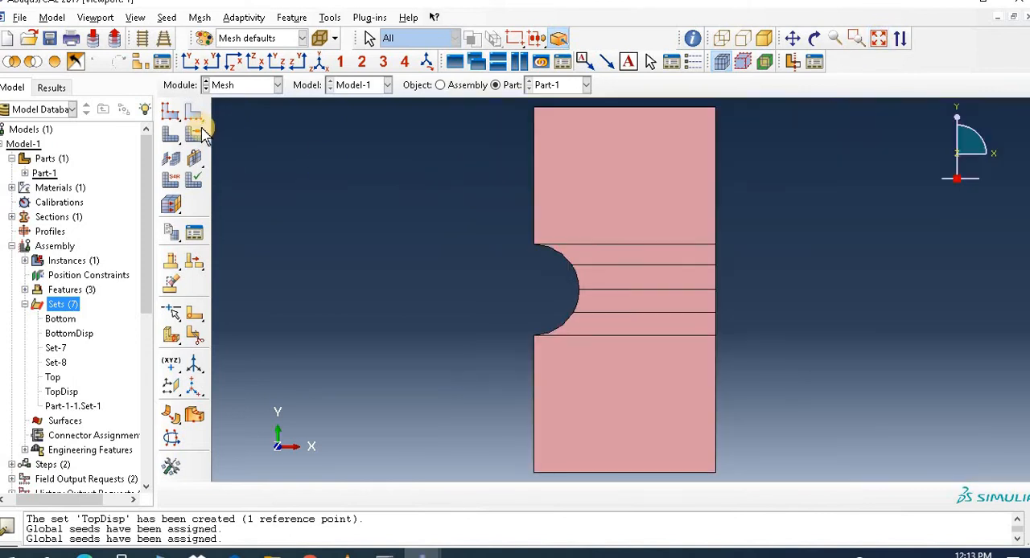
pyautogui.moveTo(368, 156); pyautogui.dragTo(736, 398)
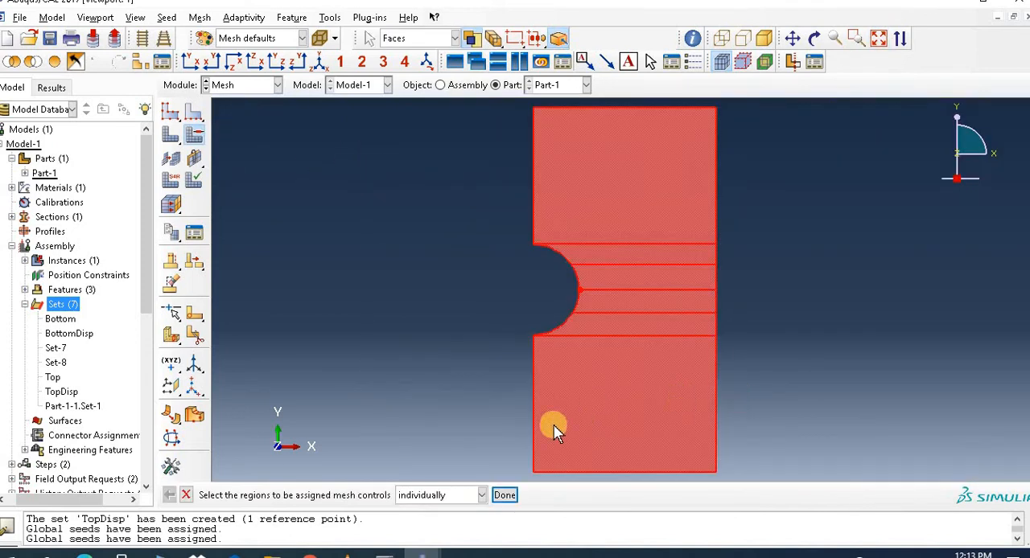
pyautogui.click(505, 496)
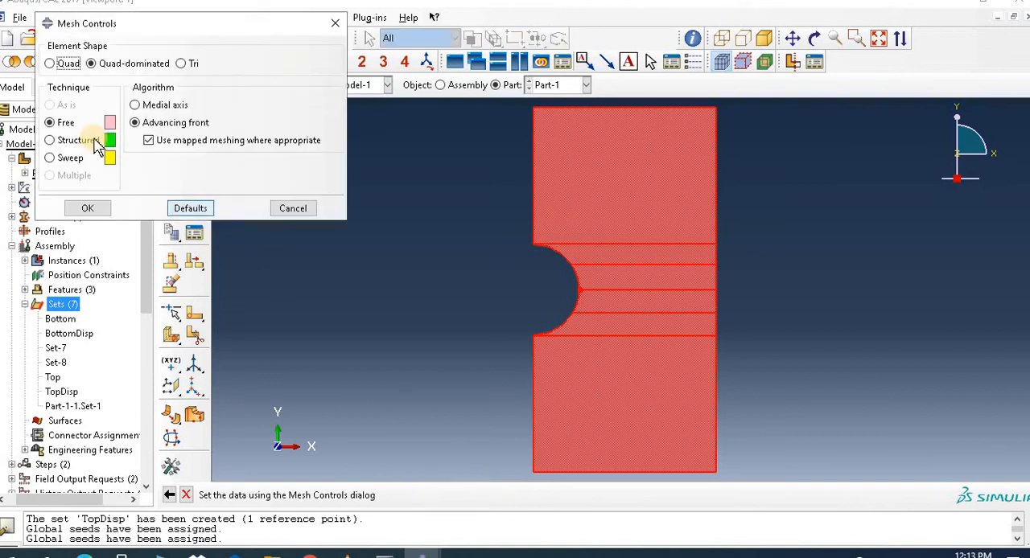
pyautogui.click(51, 65)
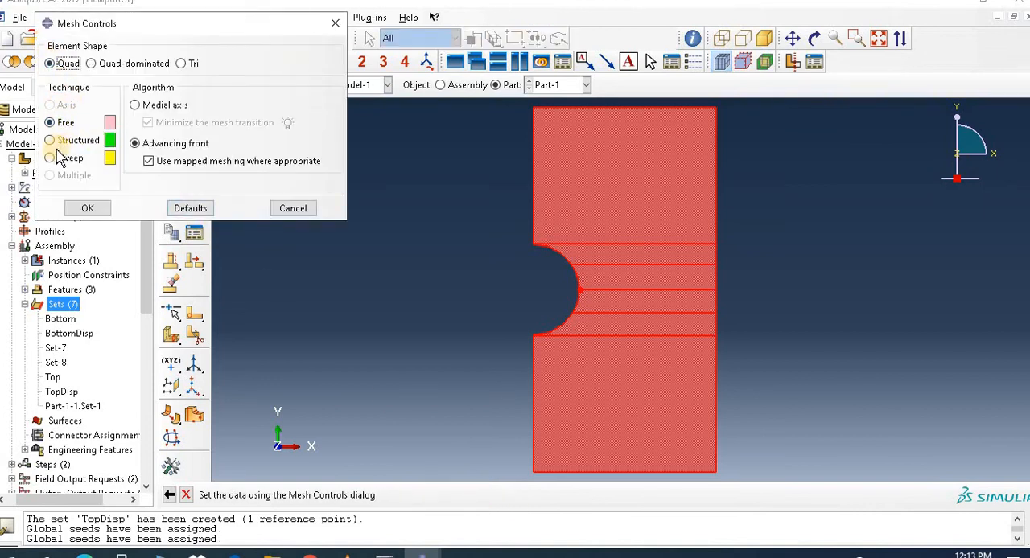
pyautogui.click(49, 140)
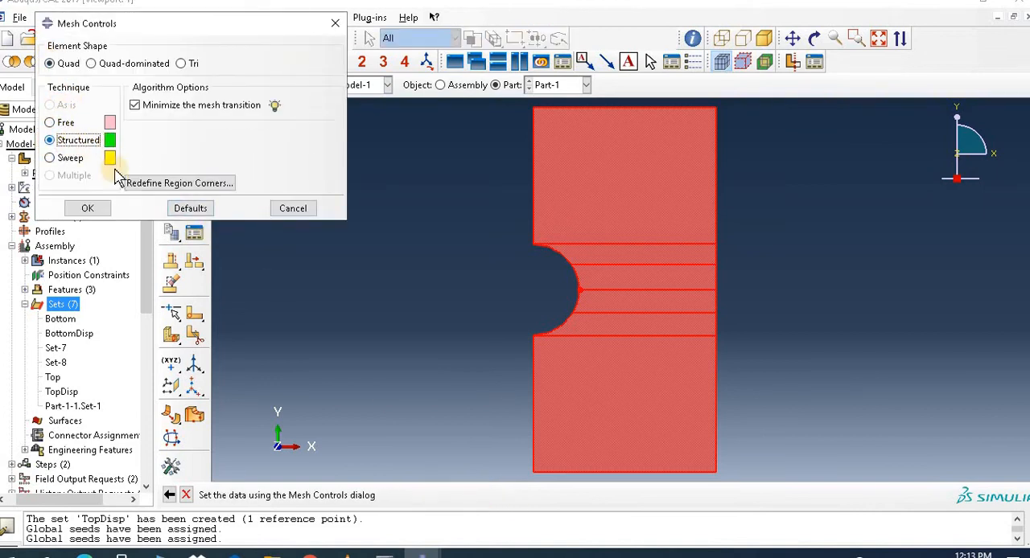
pyautogui.click(97, 211)
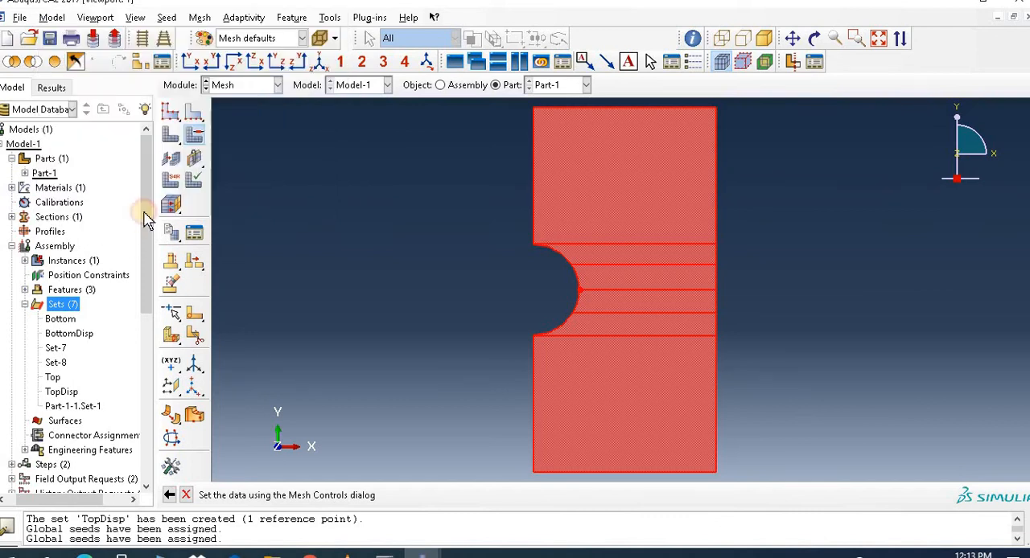
pyautogui.click(573, 377)
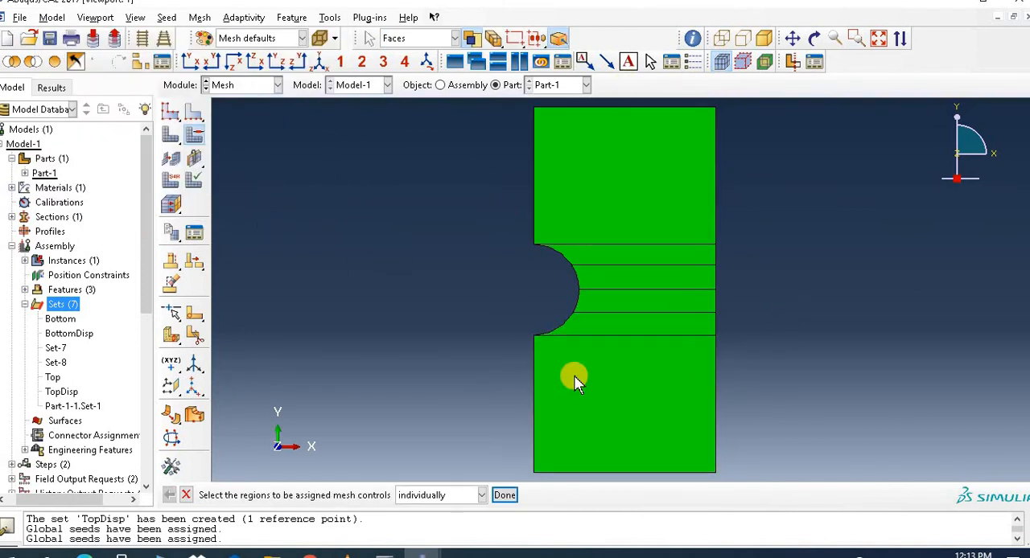
pyautogui.click(502, 497)
pyautogui.click(504, 495)
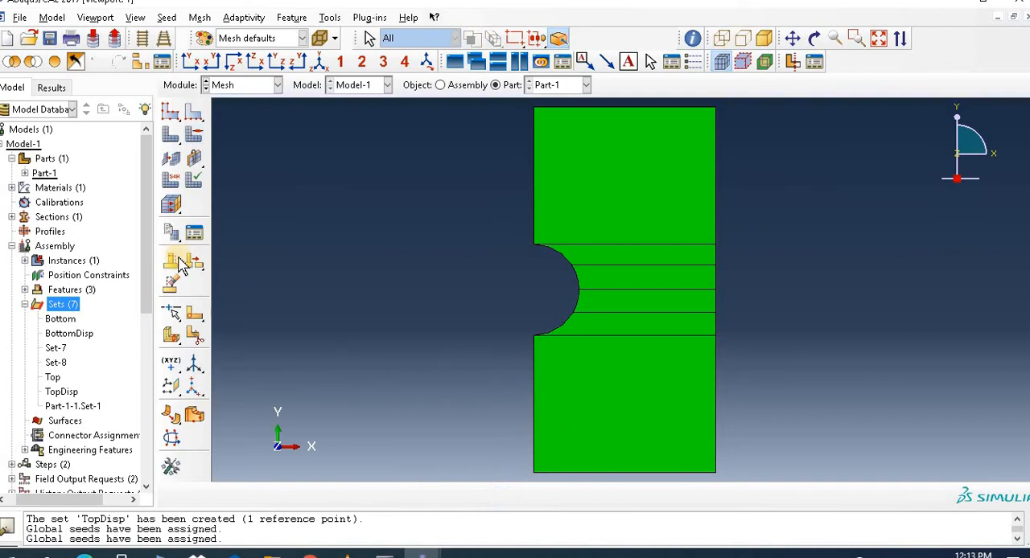
# Step: Generate the mesh on Part-1 and delete it again
pyautogui.click(171, 135)
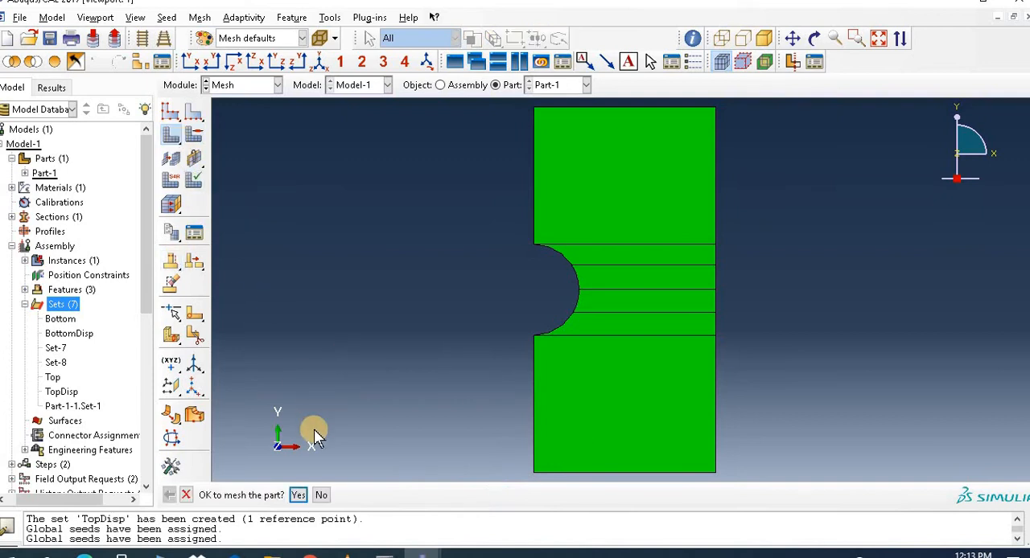
pyautogui.click(304, 493)
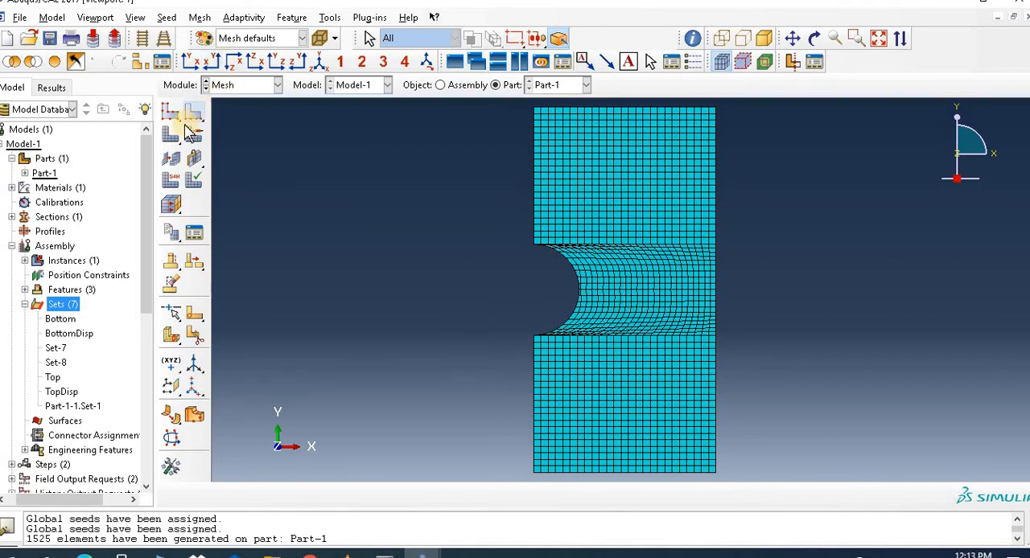
pyautogui.moveTo(171, 135); pyautogui.dragTo(241, 139)
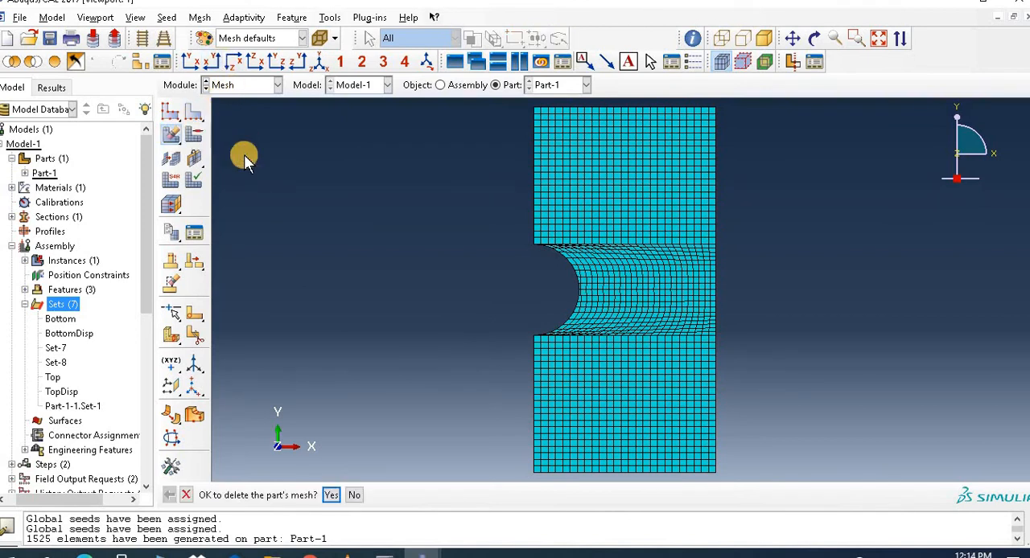
pyautogui.click(331, 497)
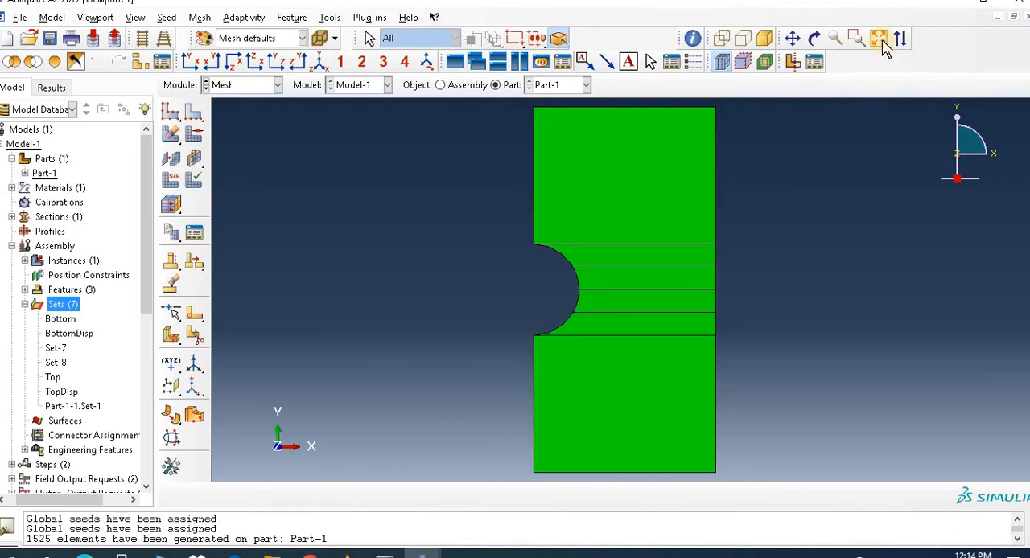
# Step: Apply local seeds by number, 10 elements each, to the two hole arc edges directly above and below the central partition line
pyautogui.click(856, 39)
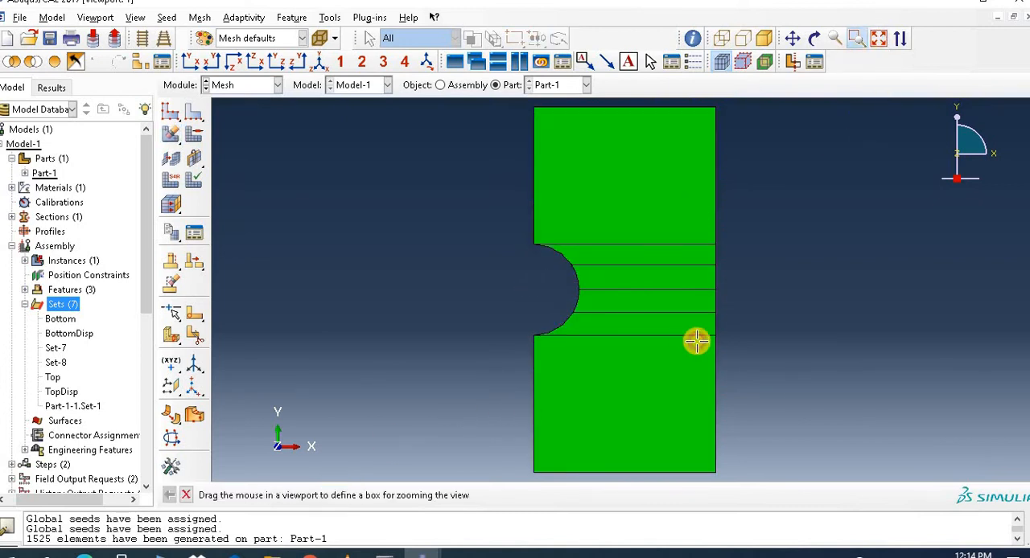
pyautogui.moveTo(544, 253); pyautogui.dragTo(735, 321)
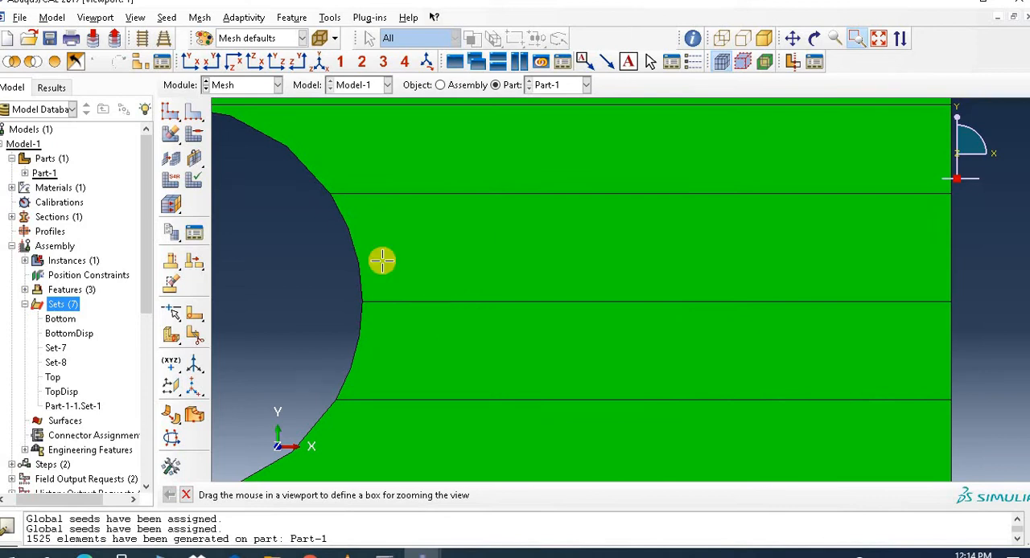
pyautogui.click(194, 115)
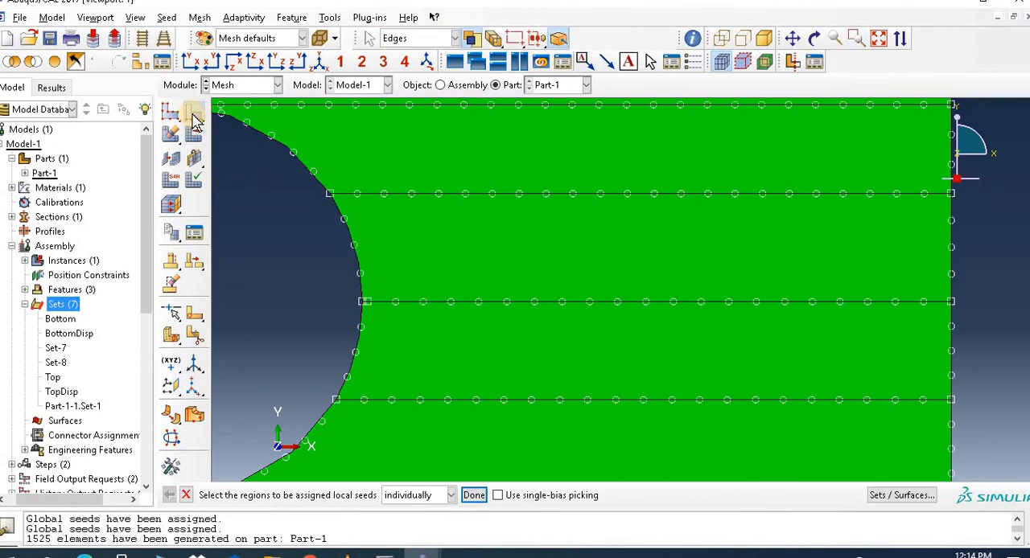
pyautogui.click(360, 265)
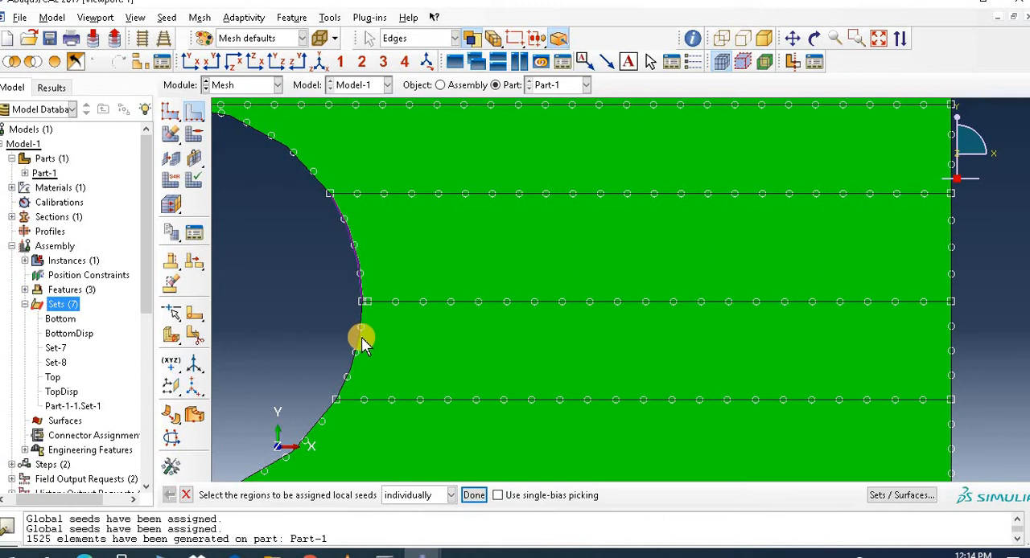
pyautogui.keyDown('shift'); pyautogui.click(360, 338); pyautogui.keyUp('shift')
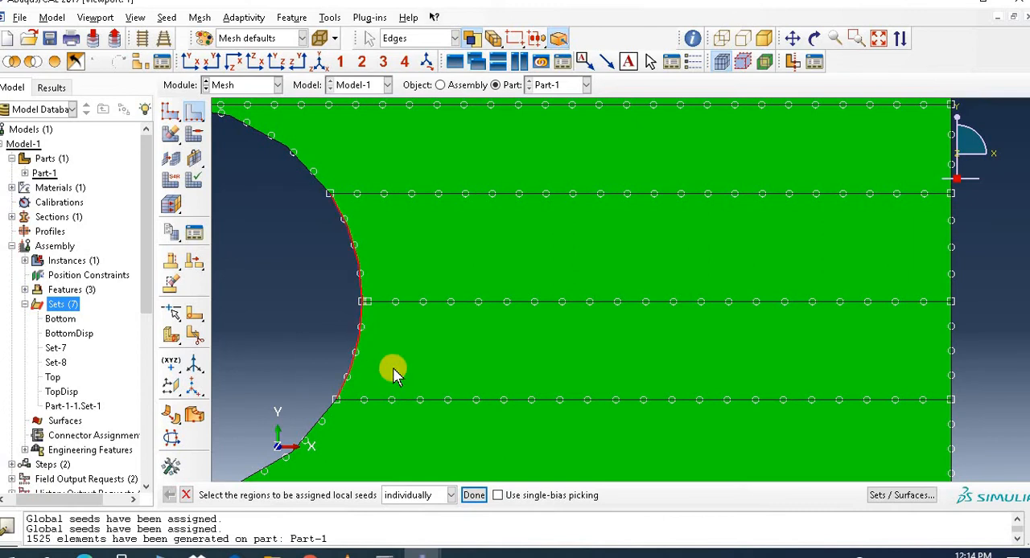
pyautogui.click(477, 496)
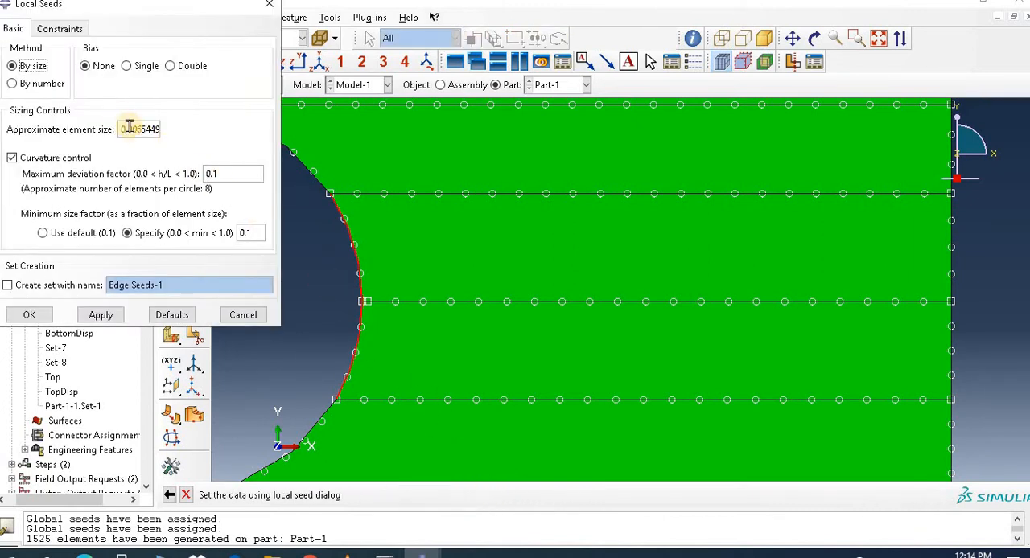
pyautogui.click(36, 85)
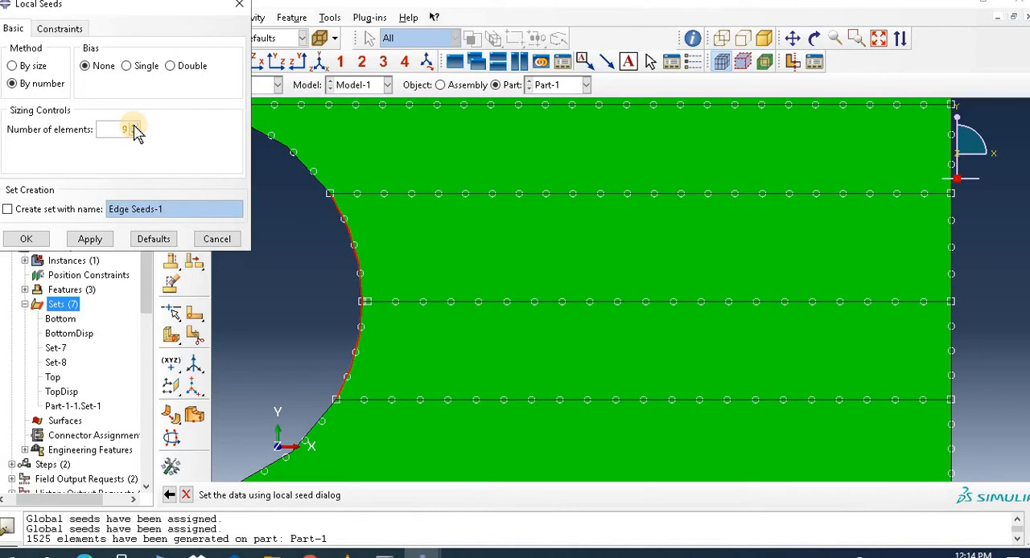
pyautogui.click(91, 239)
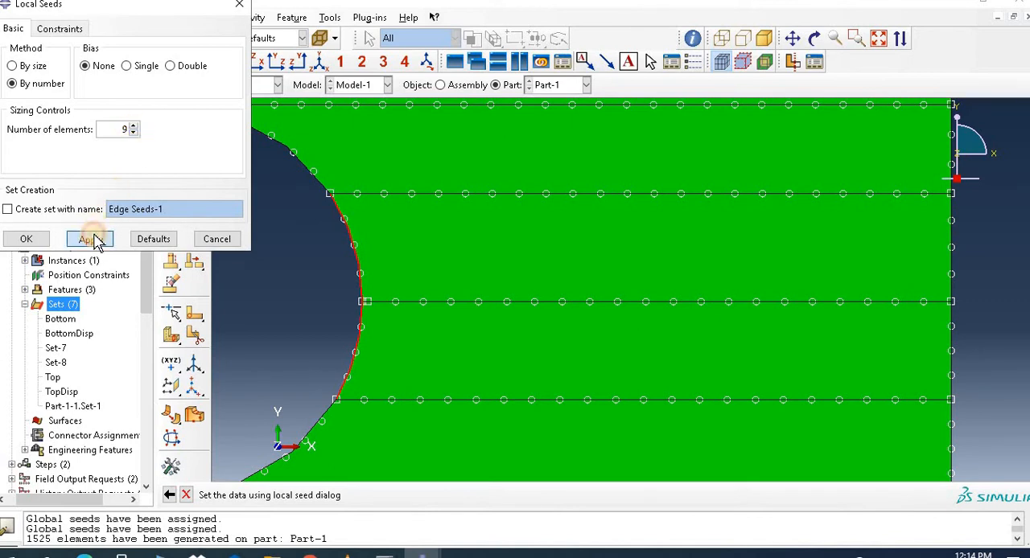
pyautogui.click(29, 241)
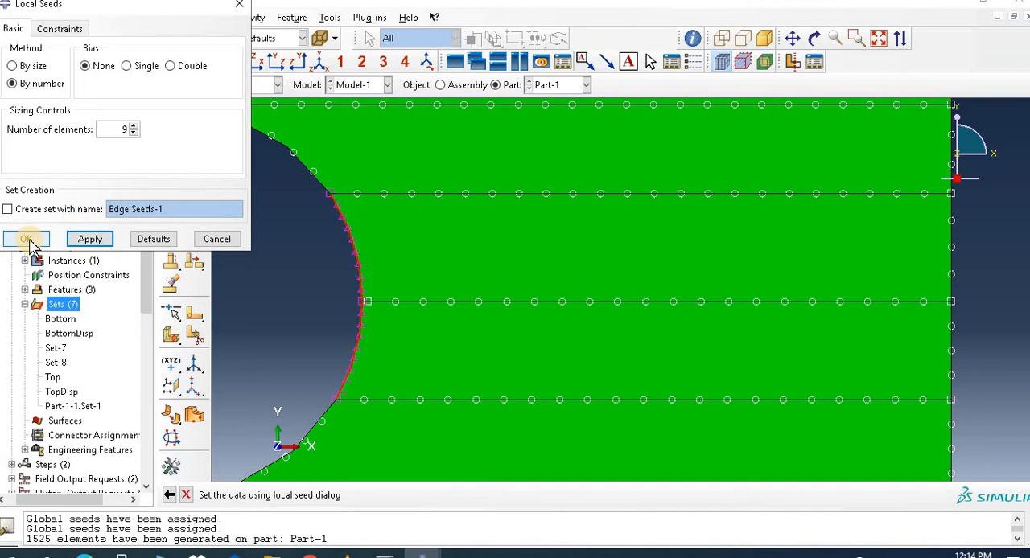
pyautogui.click(132, 125)
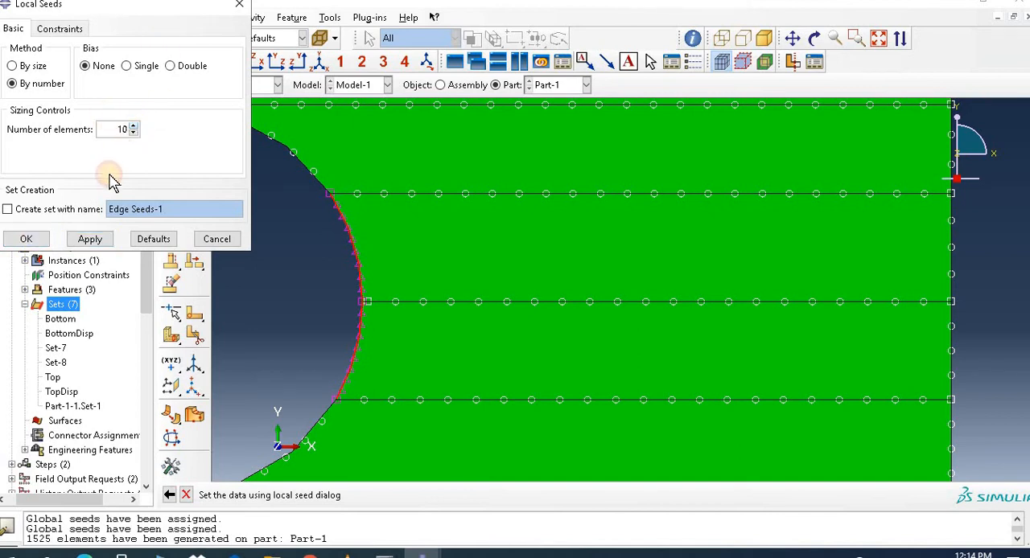
pyautogui.click(103, 236)
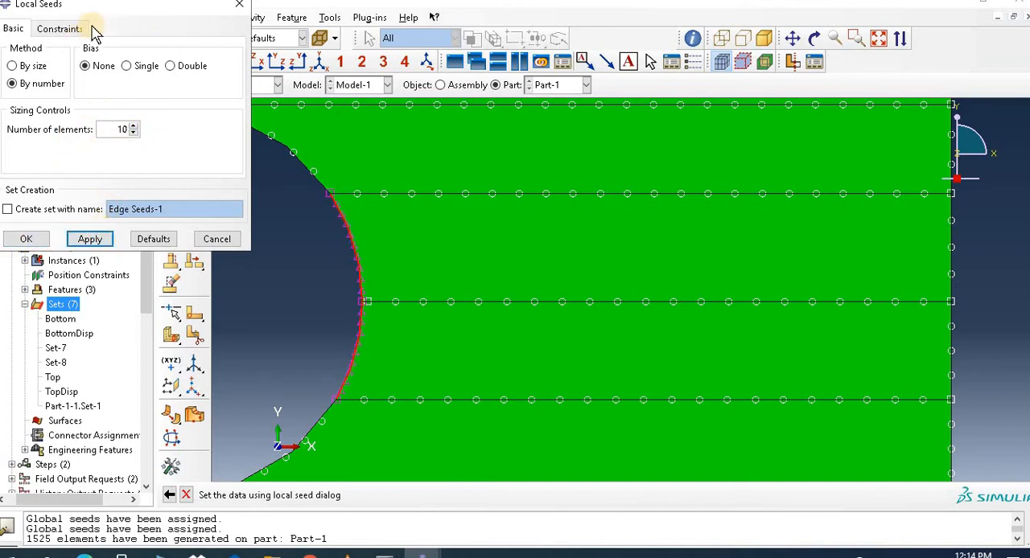
# Step: Confirm the hole arc seeds and apply 10-element local seeds to each of the two opposite vertical edge segments beside the central partition line
pyautogui.moveTo(131, 14); pyautogui.dragTo(152, 13)
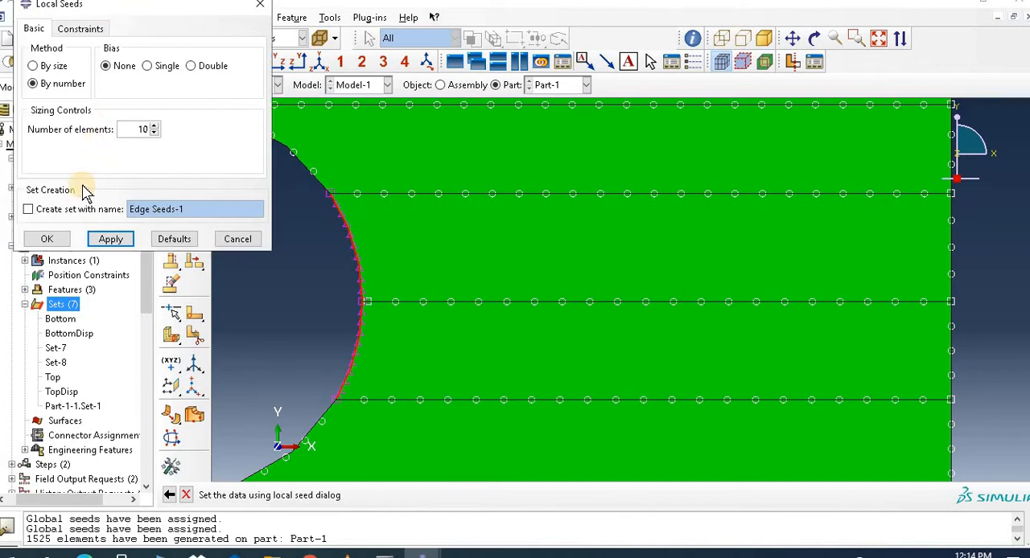
pyautogui.click(113, 239)
pyautogui.click(50, 239)
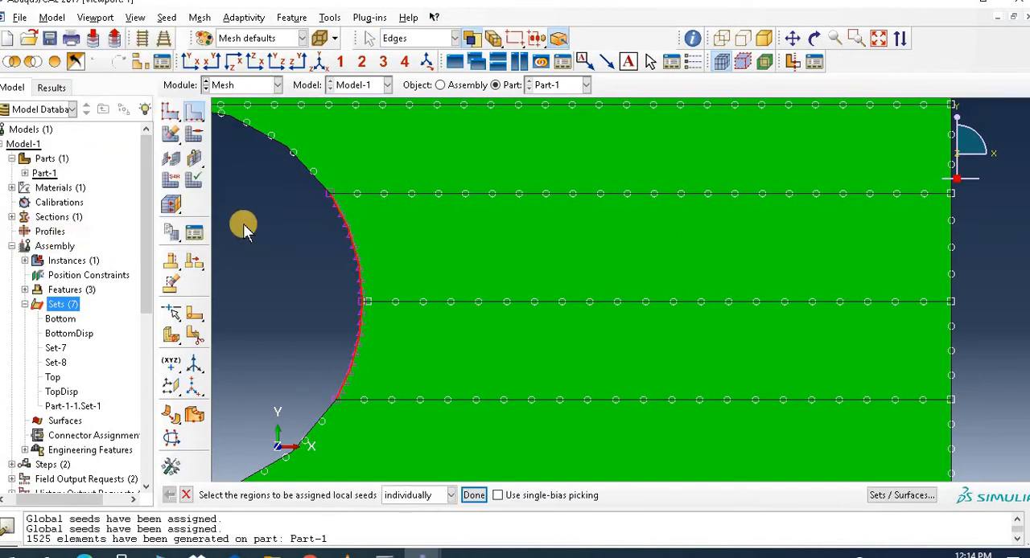
pyautogui.click(953, 271)
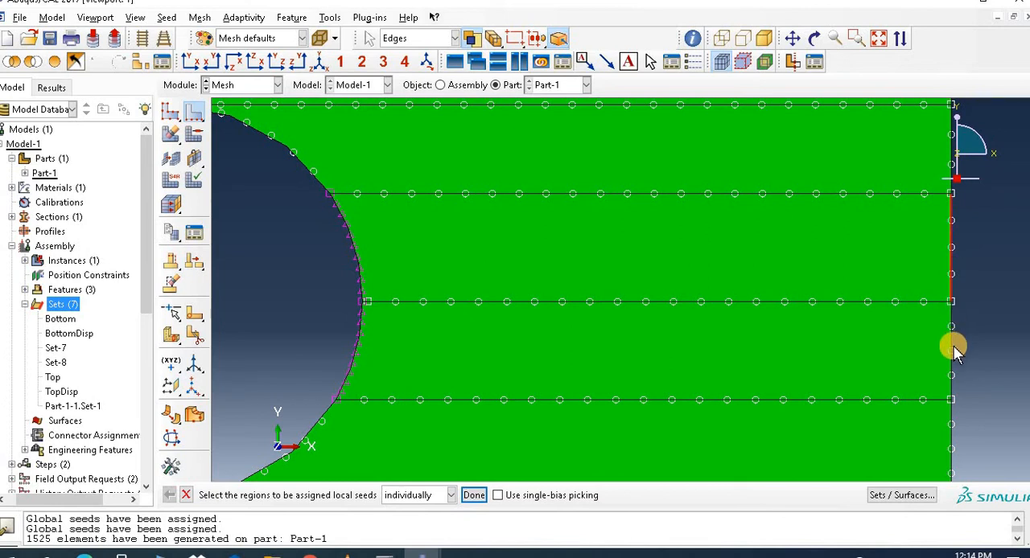
pyautogui.keyDown('shift'); pyautogui.click(949, 356); pyautogui.keyUp('shift')
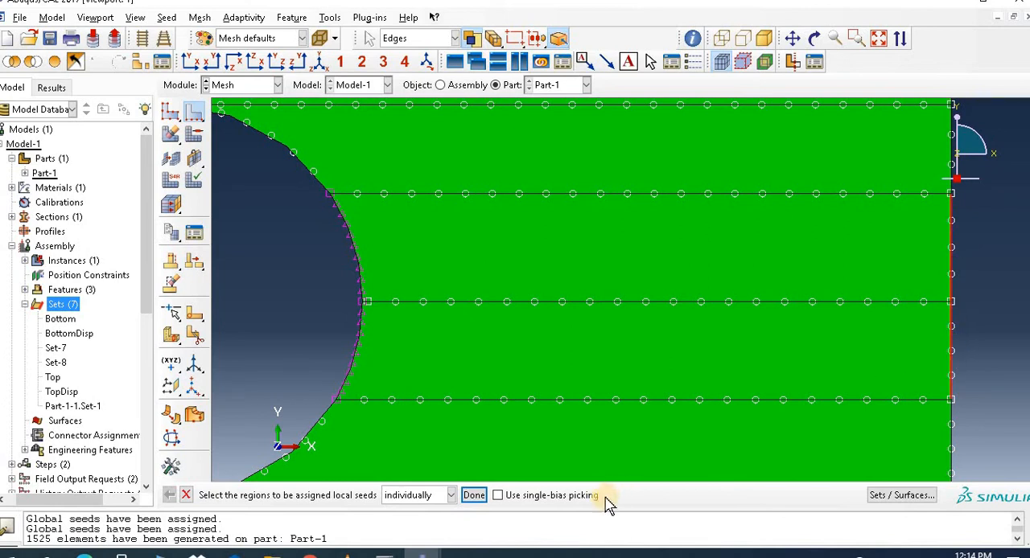
pyautogui.click(474, 494)
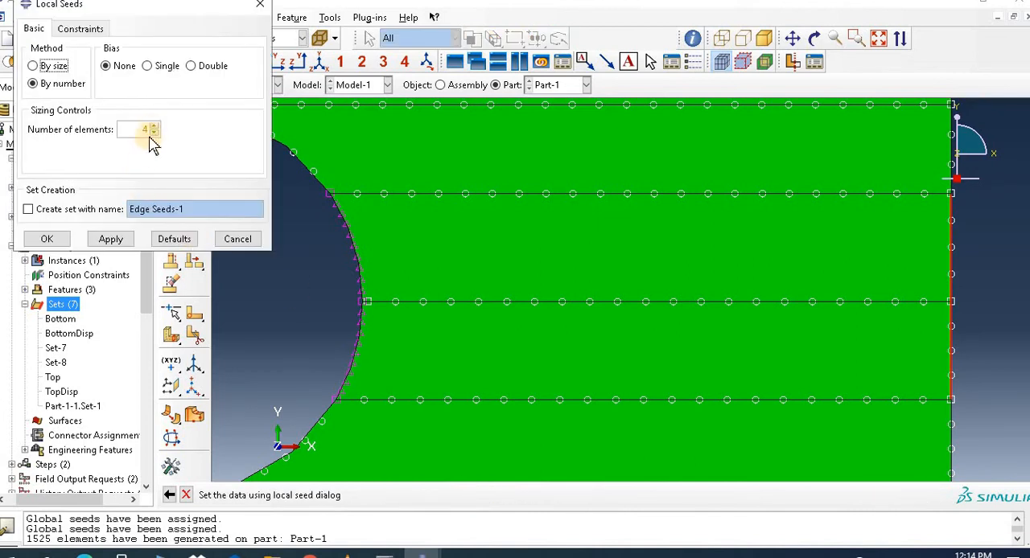
pyautogui.moveTo(135, 126); pyautogui.dragTo(183, 136)
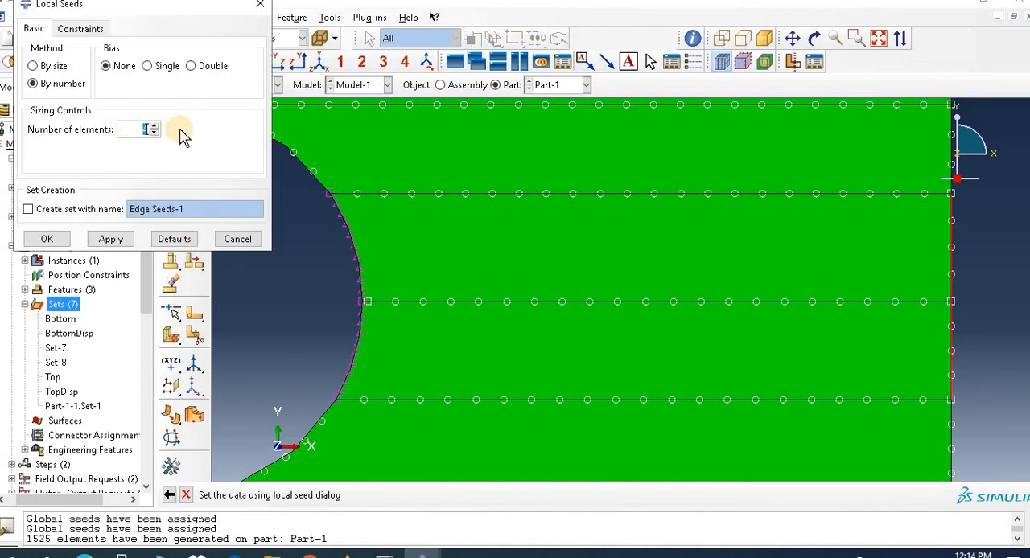
pyautogui.click(110, 239)
pyautogui.click(49, 239)
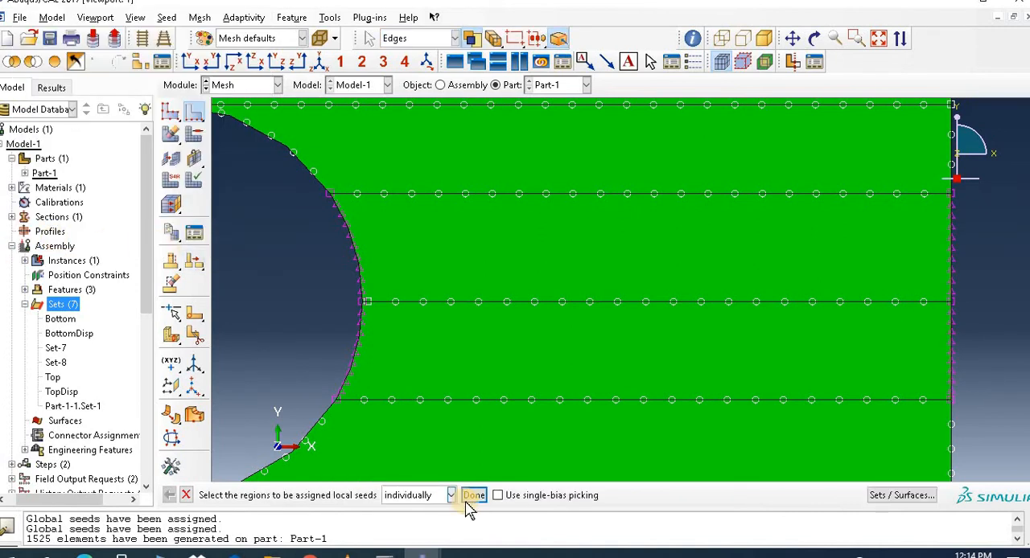
pyautogui.click(474, 496)
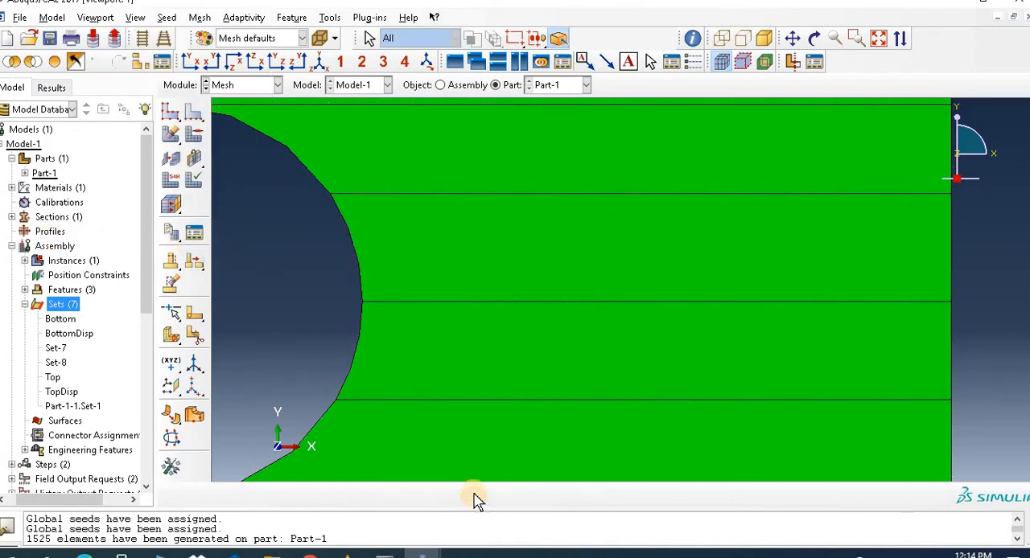
# Step: Generate the mesh on Part-1 with the refined local seeds
pyautogui.click(171, 135)
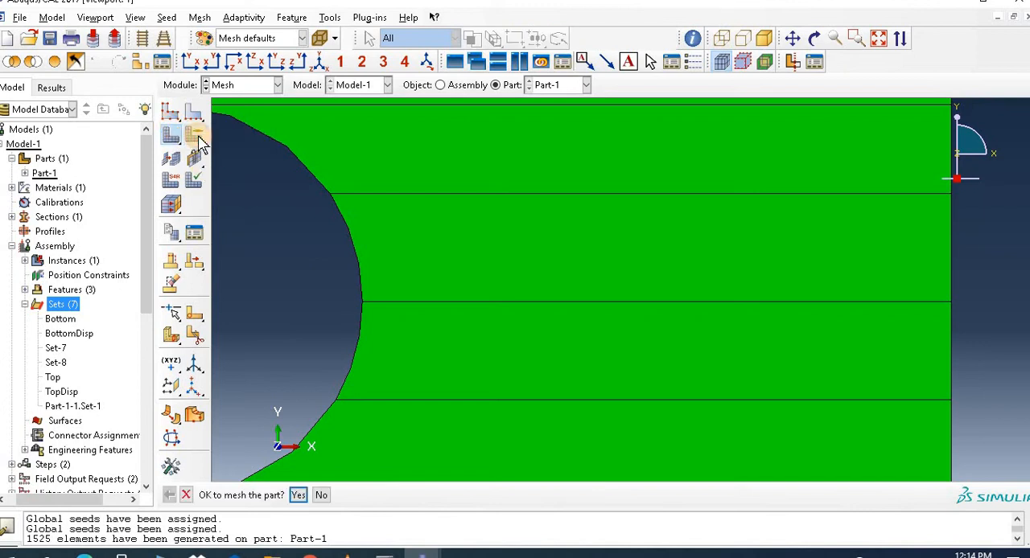
pyautogui.click(298, 495)
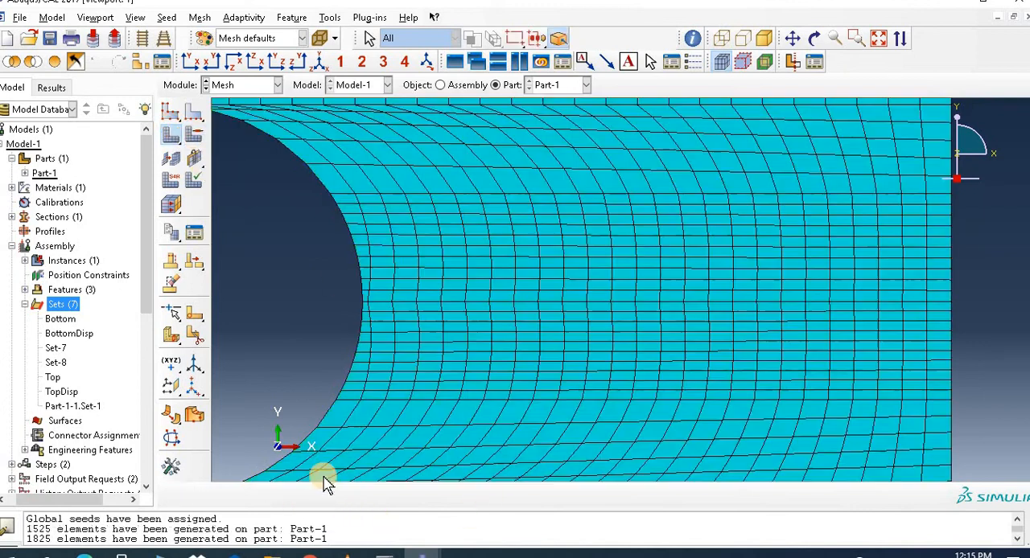
pyautogui.click(878, 40)
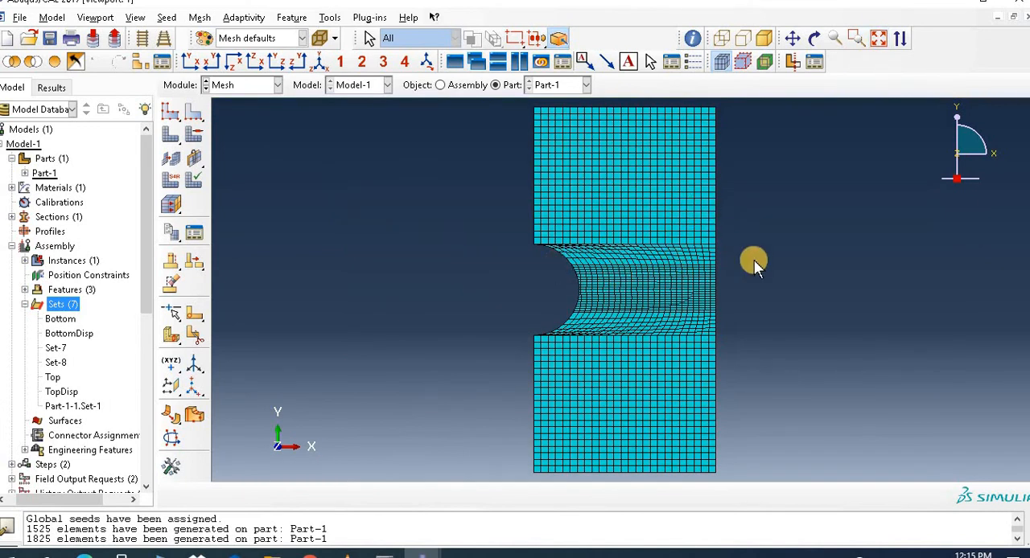
# Step: Assign Standard linear Plane Stress quad elements with reduced integration turned off (CPS4) to all faces of the plate
pyautogui.click(176, 182)
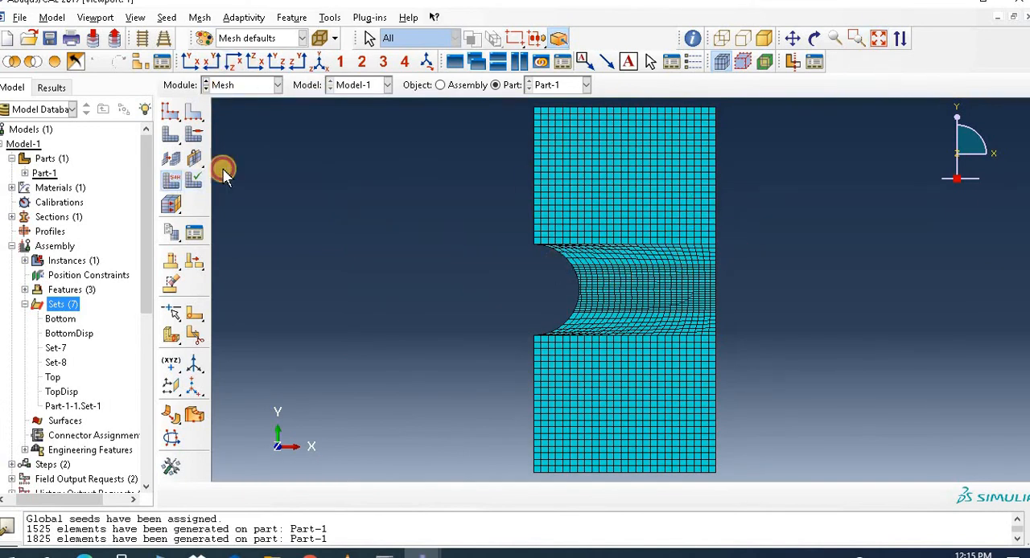
pyautogui.moveTo(365, 161); pyautogui.dragTo(763, 380)
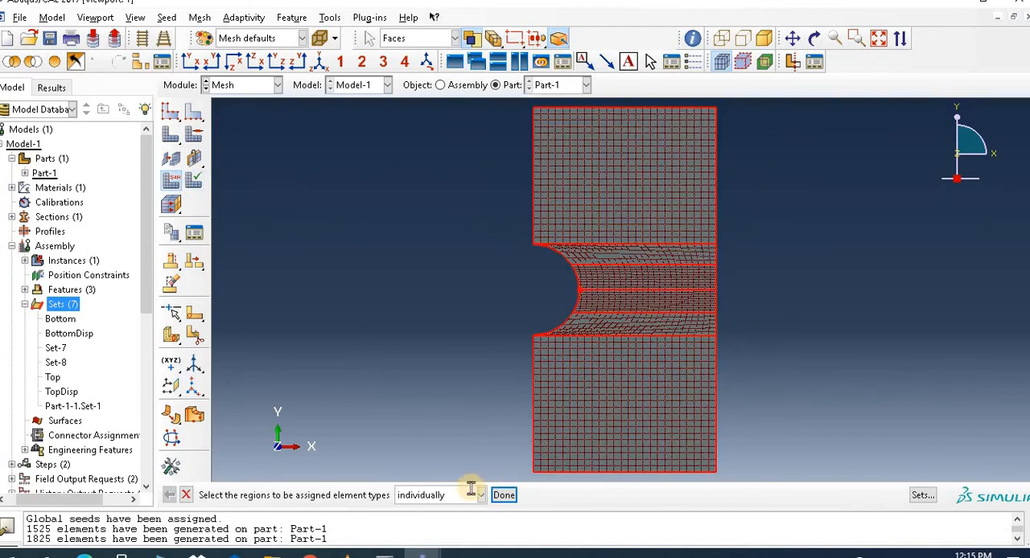
pyautogui.click(503, 495)
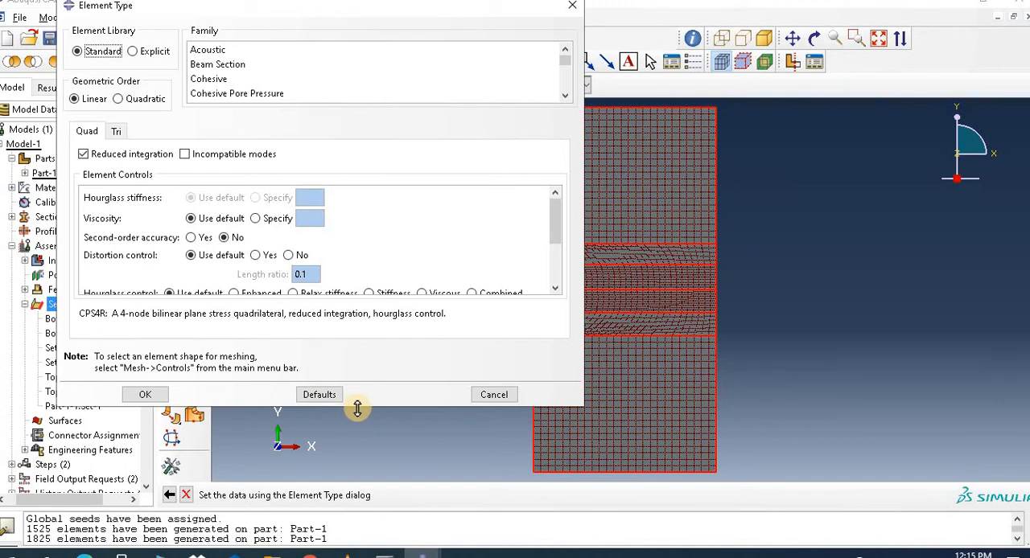
pyautogui.moveTo(358, 408); pyautogui.dragTo(362, 470)
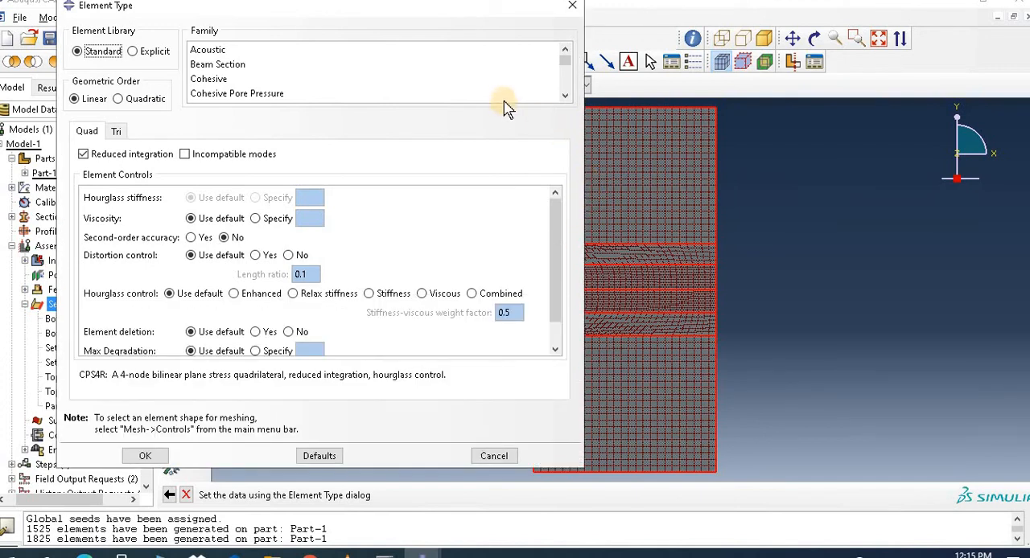
pyautogui.click(565, 96)
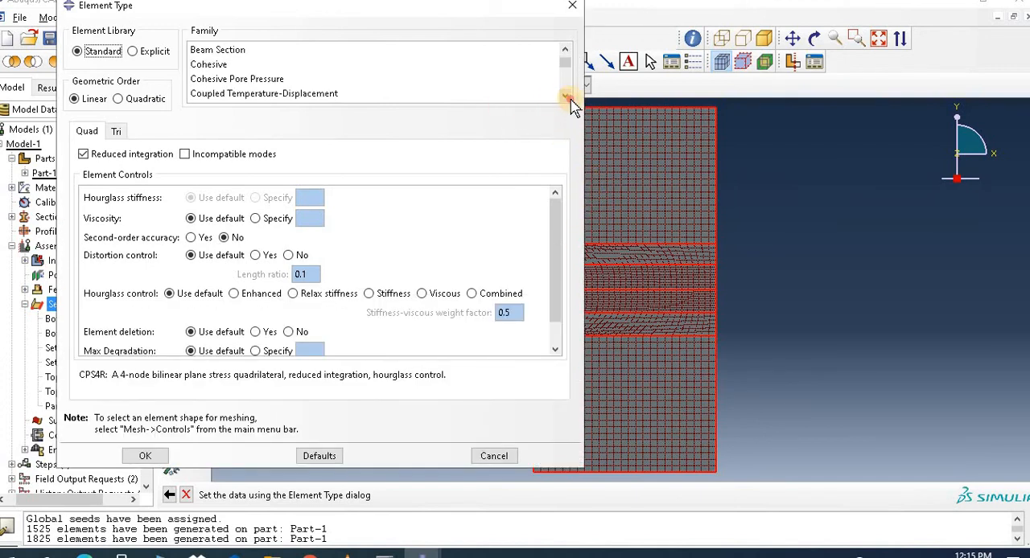
pyautogui.click(564, 96)
pyautogui.click(564, 95)
pyautogui.click(565, 96)
pyautogui.click(564, 95)
pyautogui.click(565, 96)
pyautogui.click(564, 96)
pyautogui.click(565, 96)
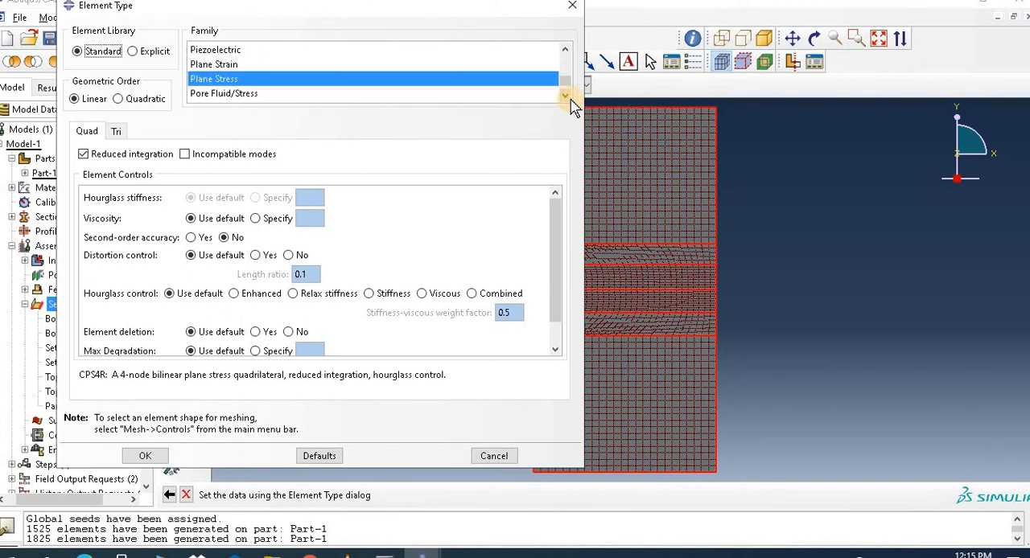
pyautogui.click(88, 155)
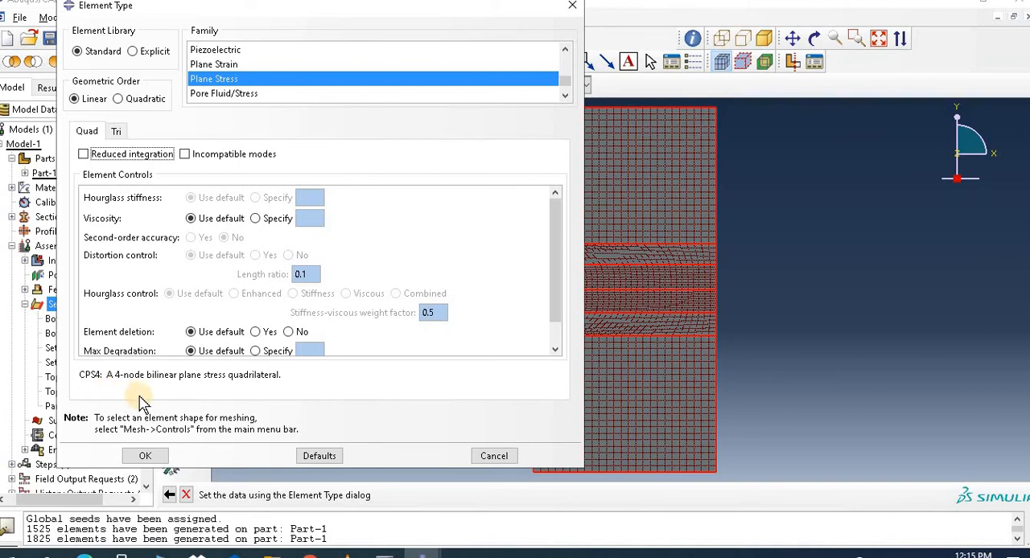
pyautogui.click(146, 455)
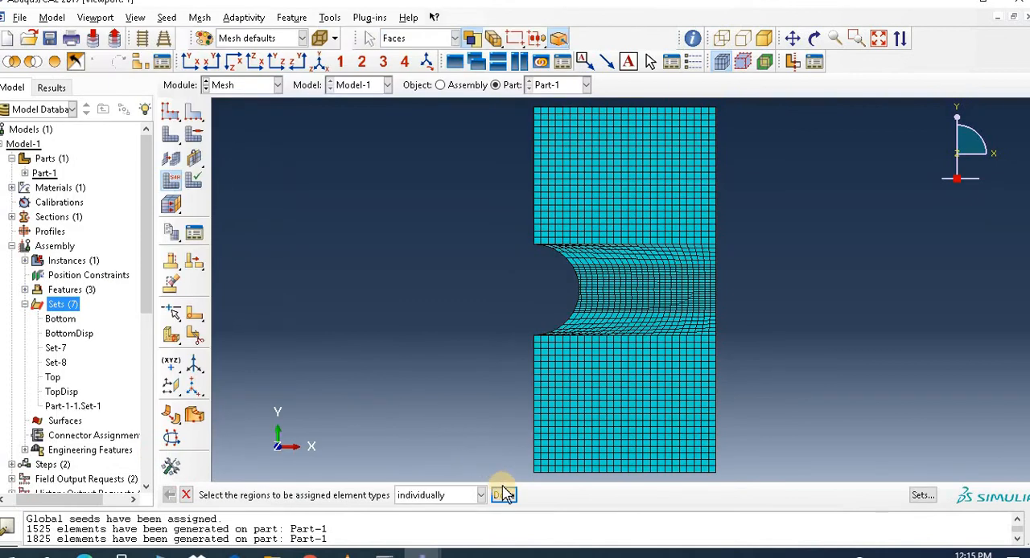
pyautogui.click(504, 495)
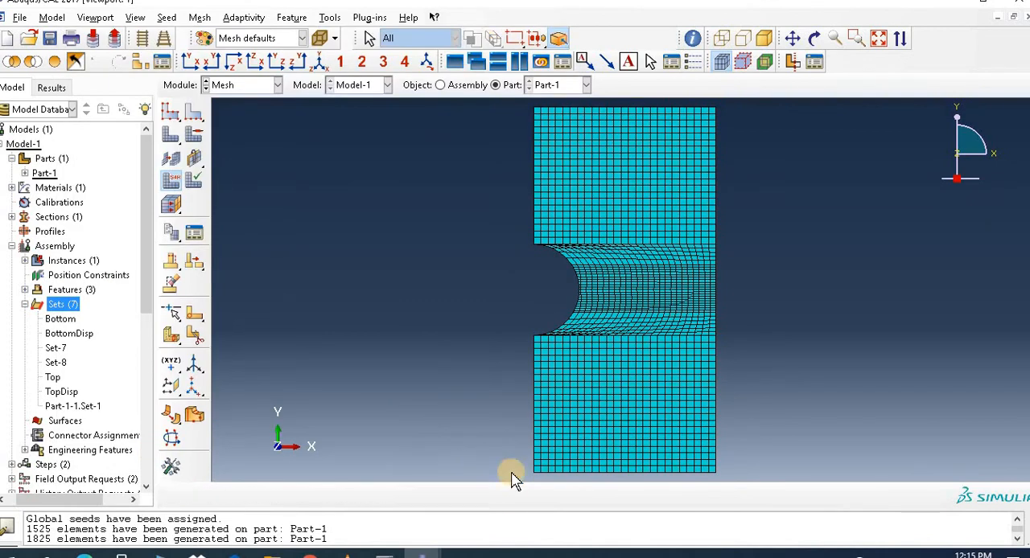
pyautogui.click(223, 84)
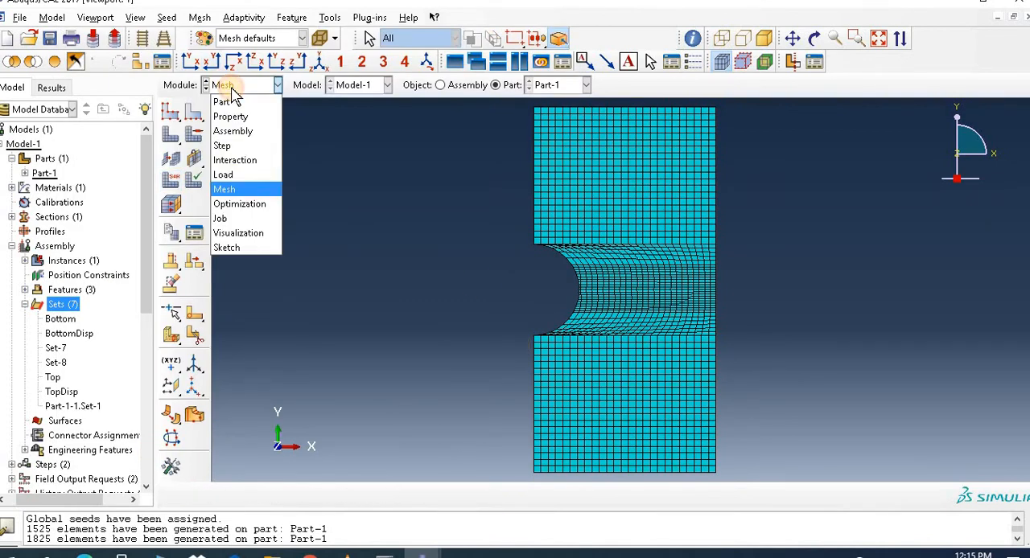
pyautogui.click(233, 189)
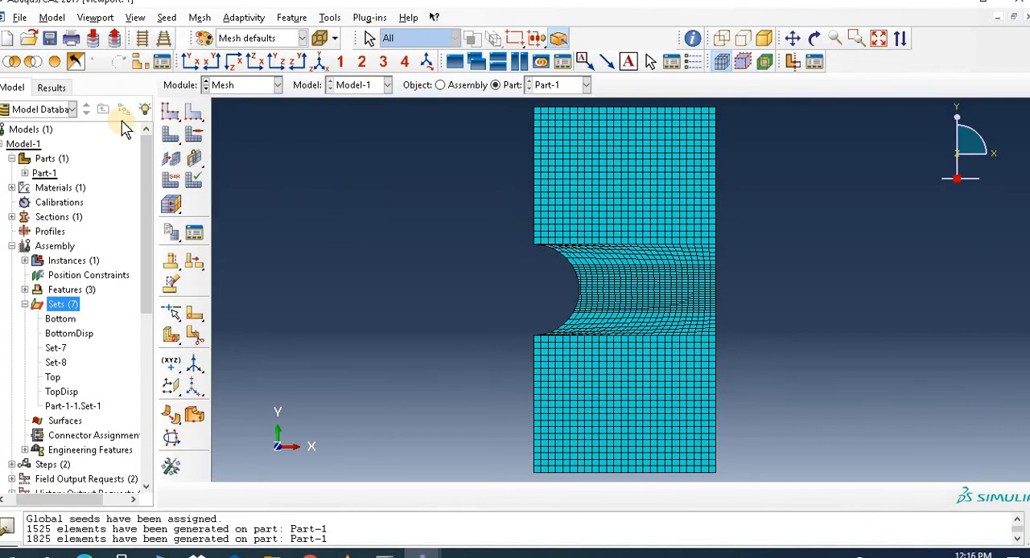
# Step: Set the work directory to the Crack folder inside the Desktop's Input folder
pyautogui.click(20, 18)
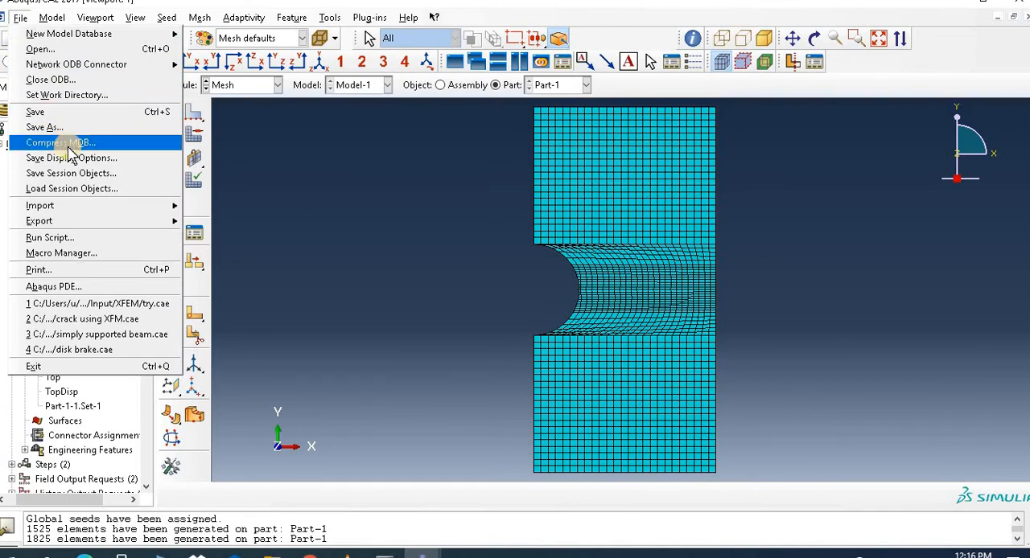
pyautogui.click(81, 95)
pyautogui.click(607, 275)
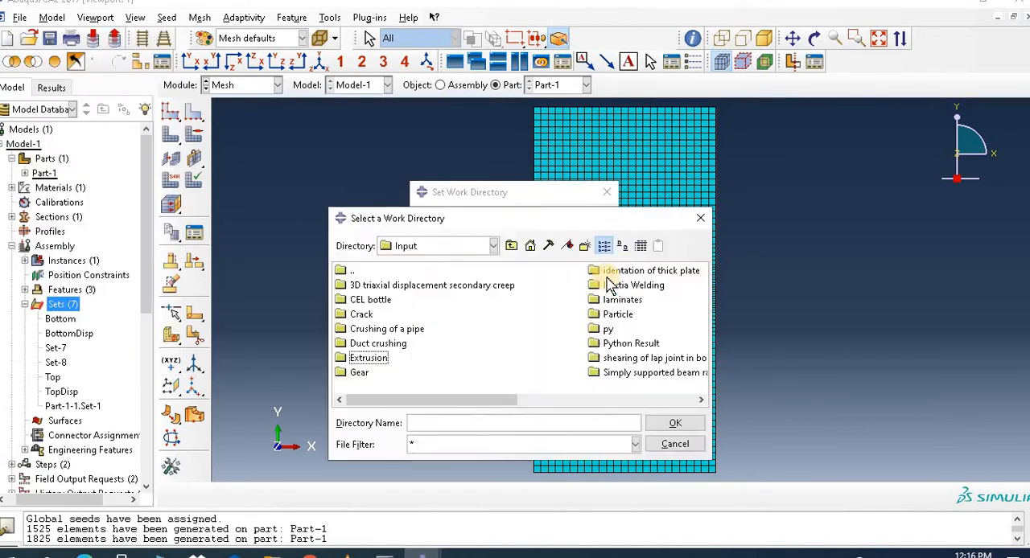
pyautogui.click(512, 247)
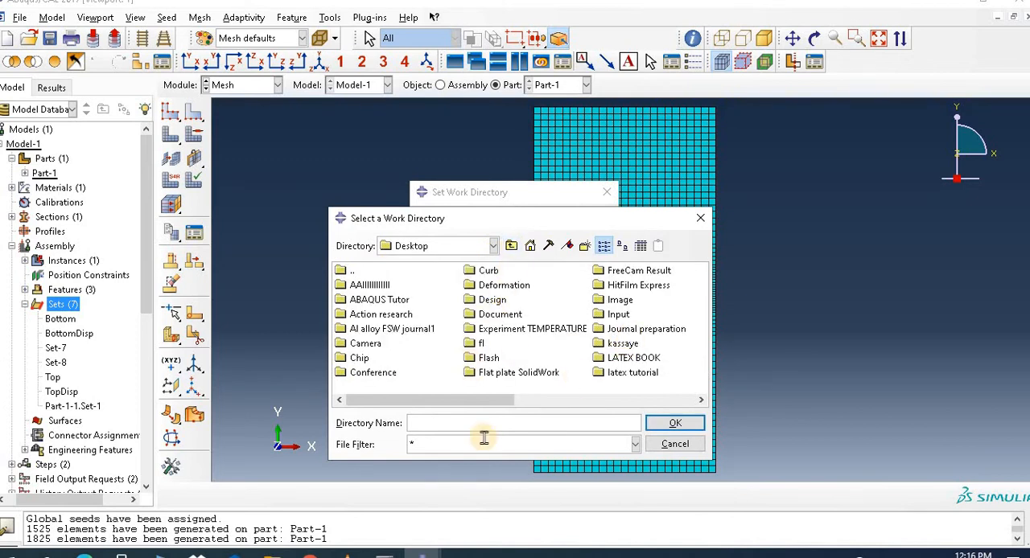
pyautogui.click(617, 316)
pyautogui.doubleClick(617, 316)
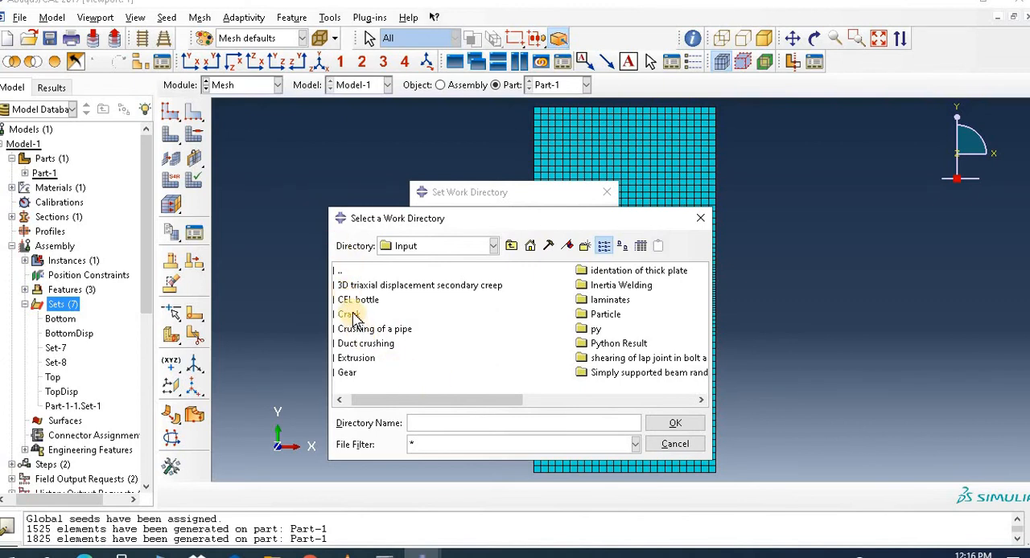
pyautogui.click(354, 314)
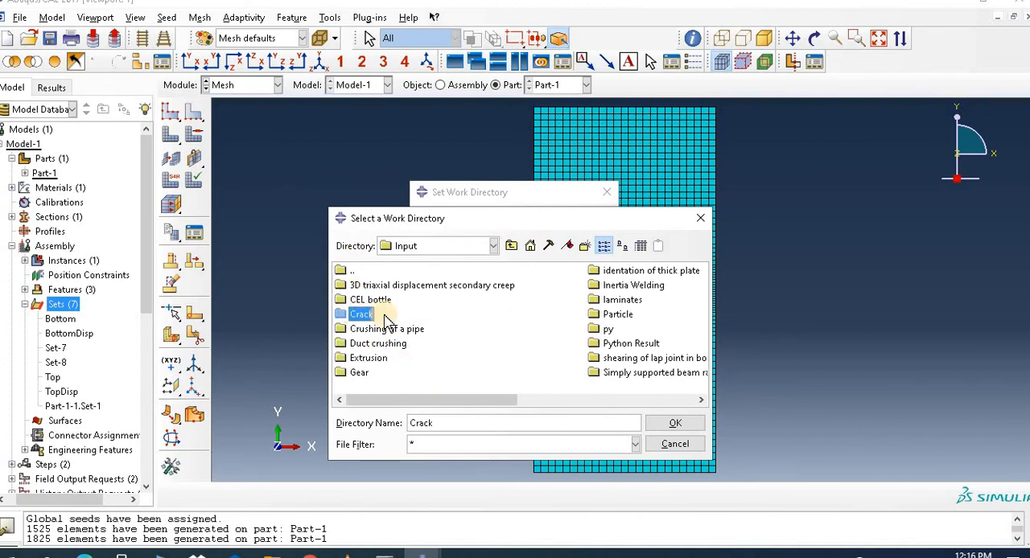
pyautogui.click(676, 424)
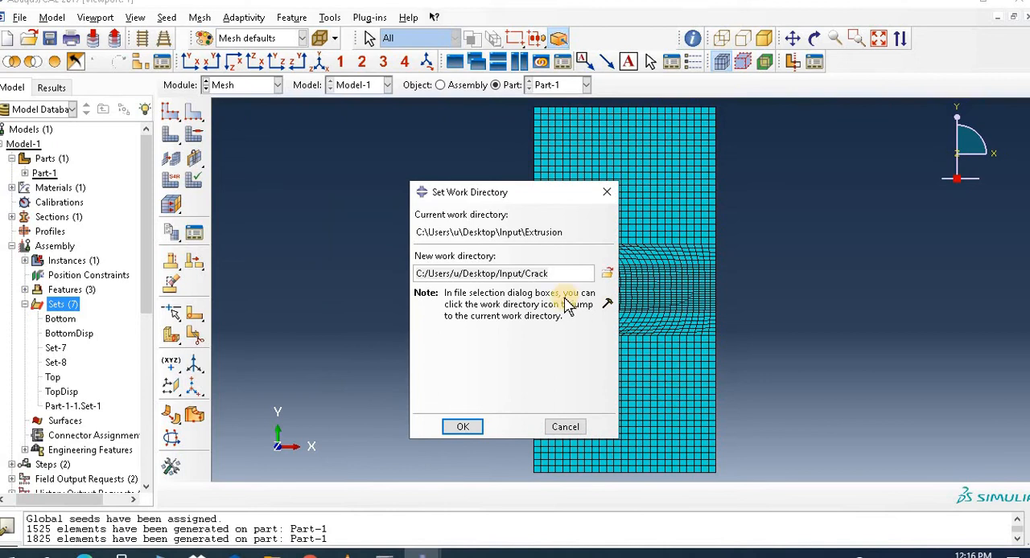
pyautogui.click(466, 426)
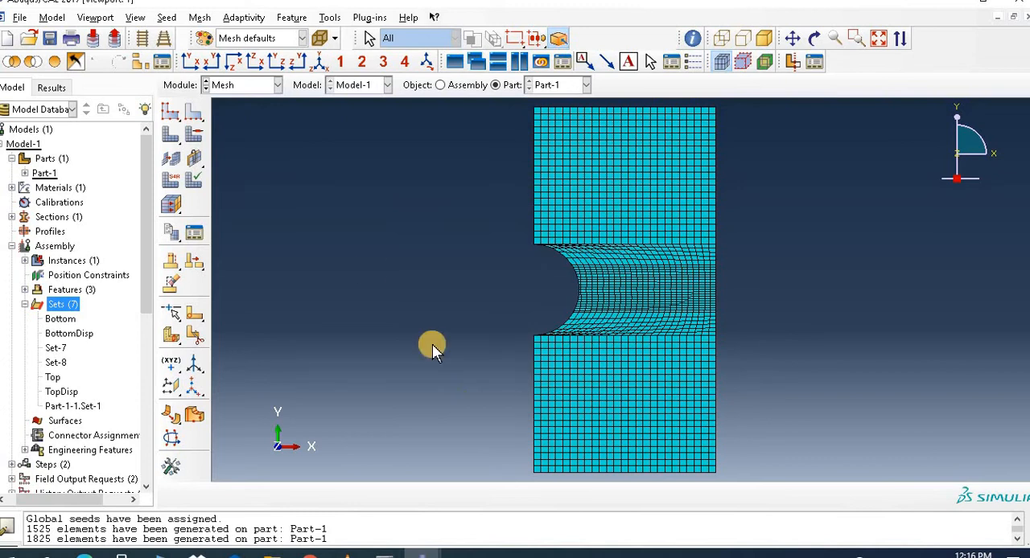
# Step: Save the model database as "Crack propagation" in the Crack folder
pyautogui.click(21, 19)
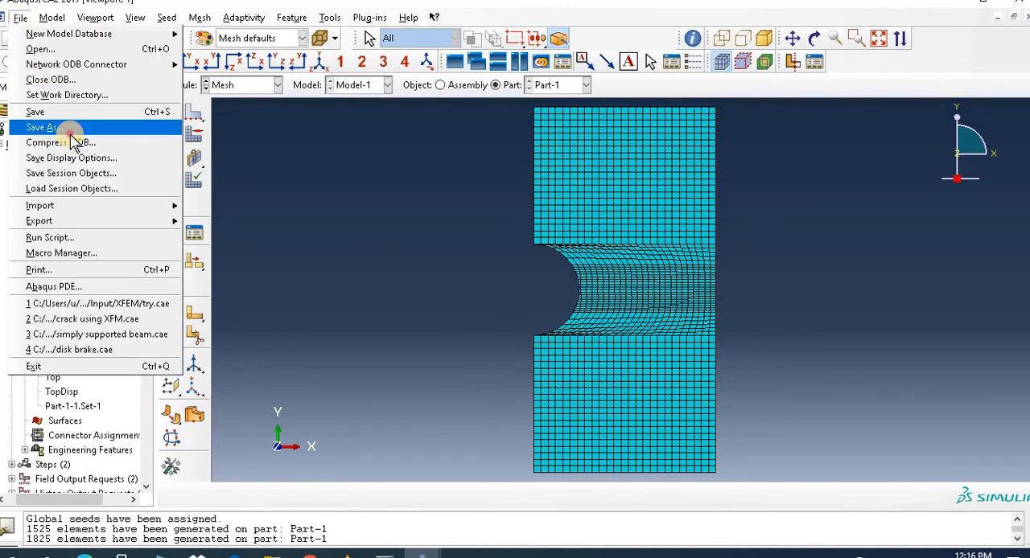
pyautogui.click(71, 132)
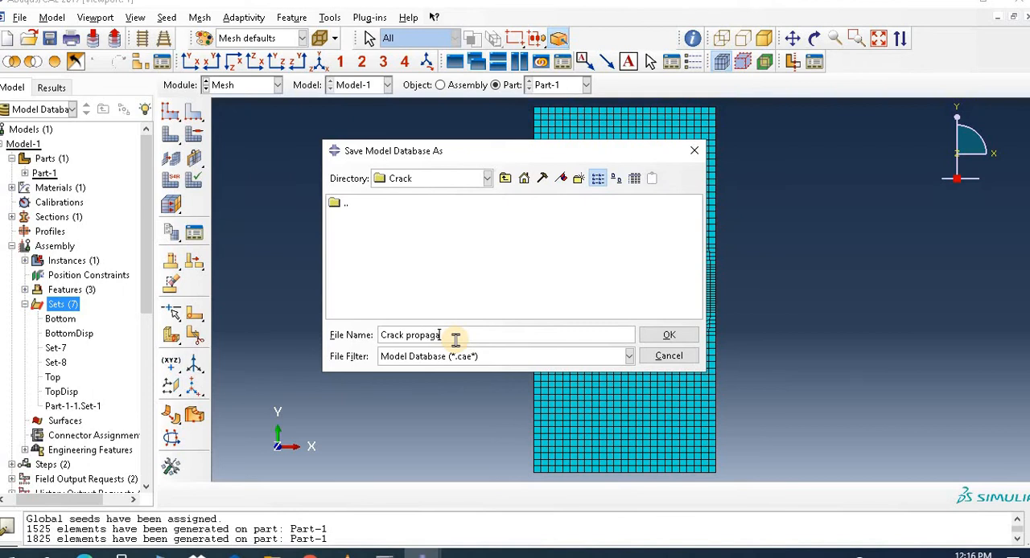
pyautogui.click(682, 338)
# Step: Create a full analysis job named Crack_propagation from Model-1 and submit it
pyautogui.click(233, 86)
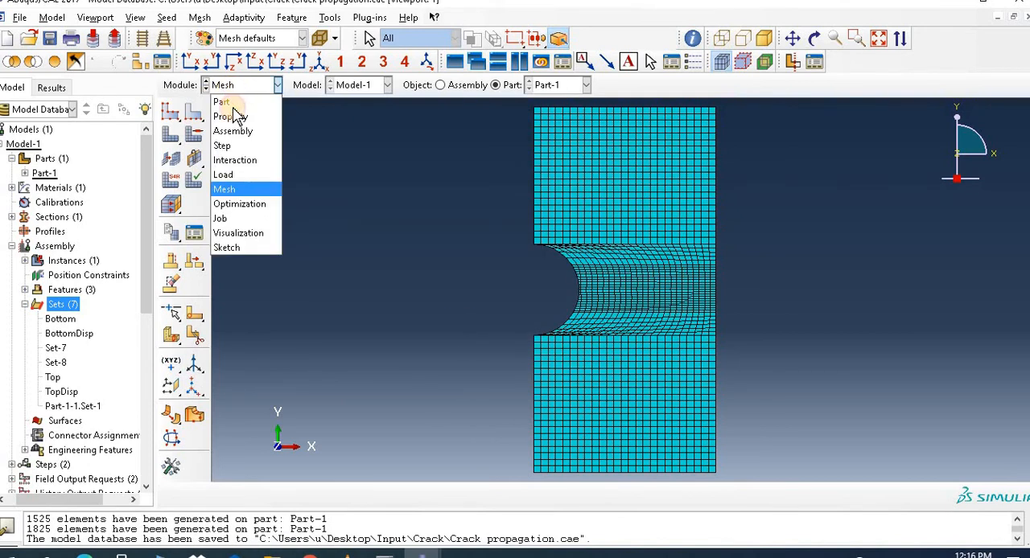
pyautogui.click(221, 218)
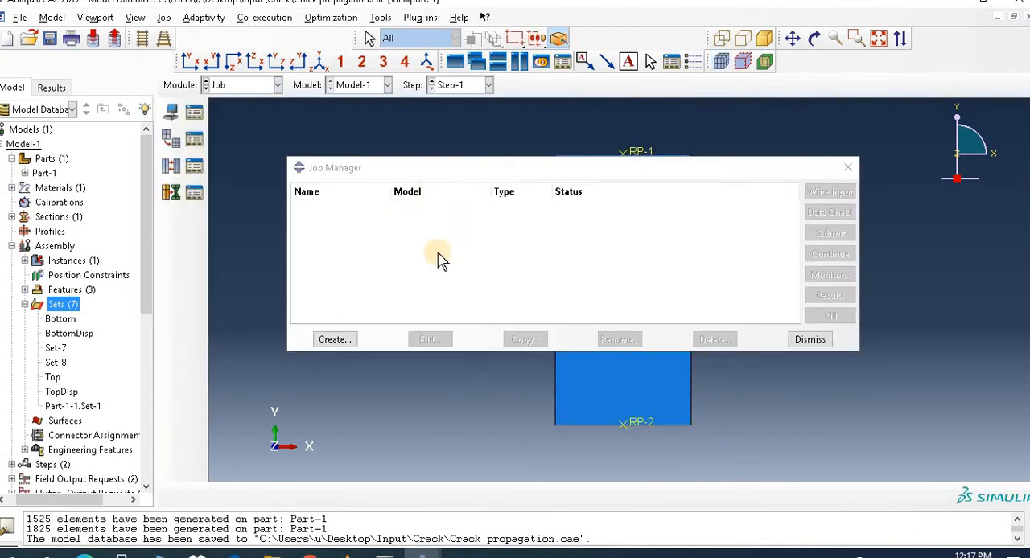
pyautogui.click(348, 338)
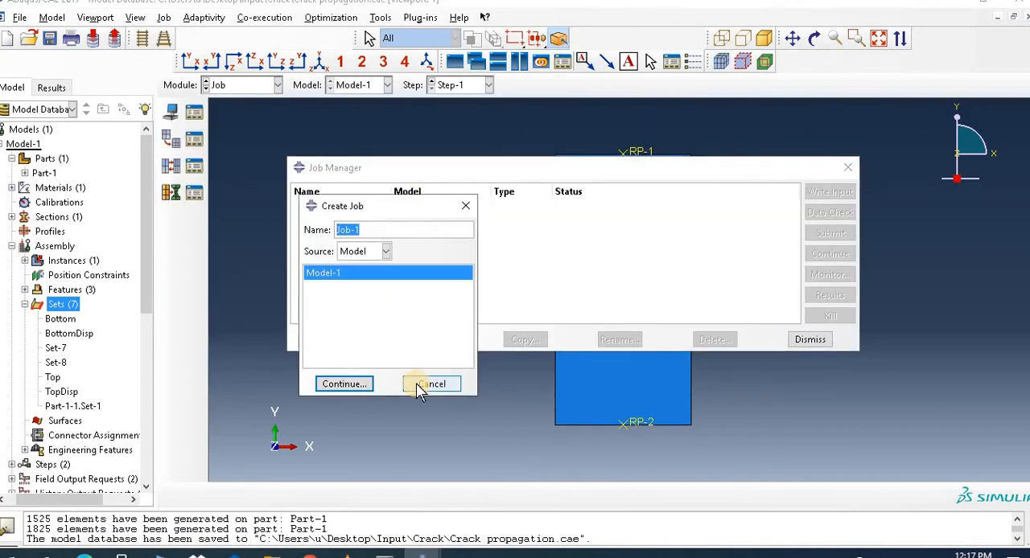
pyautogui.write('Crack_propagation')
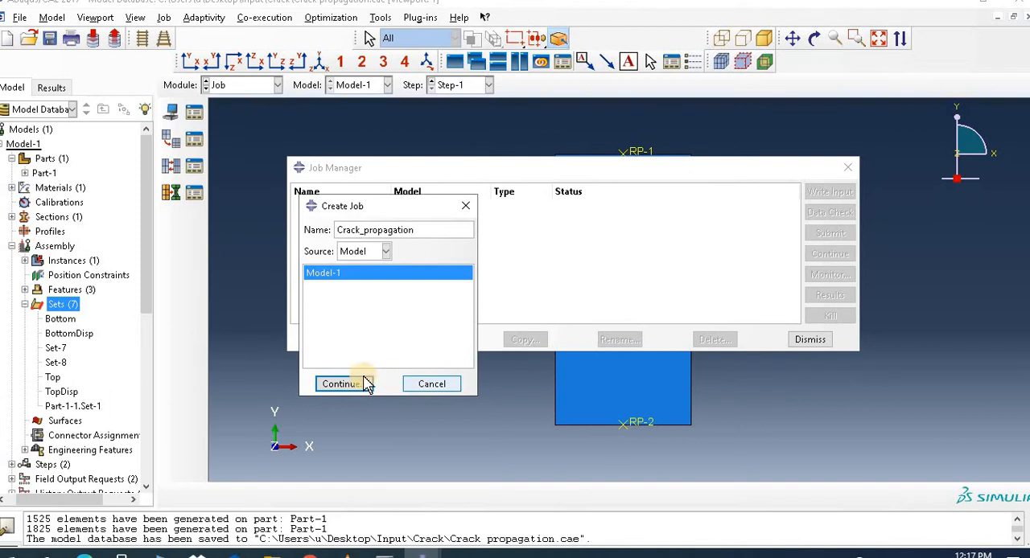
pyautogui.click(366, 385)
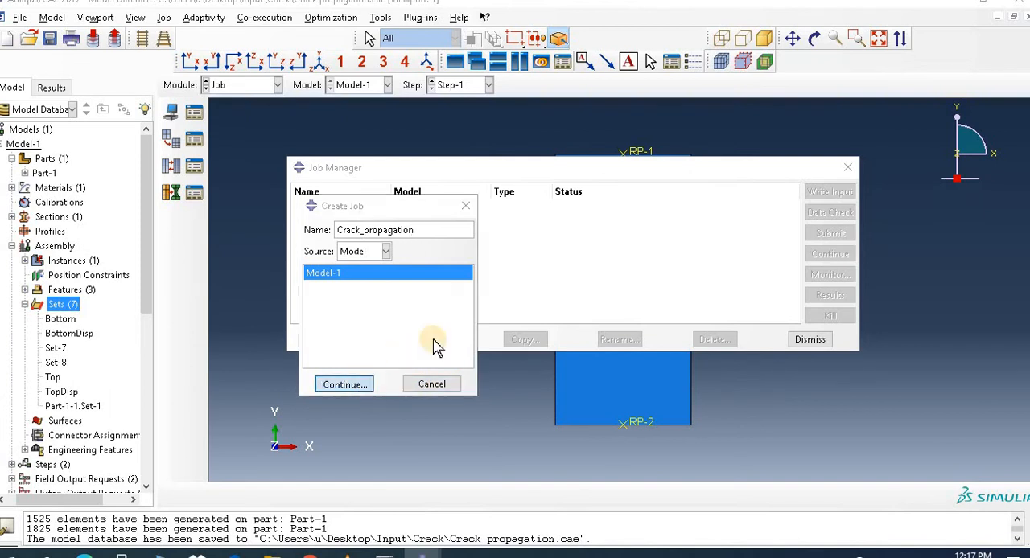
pyautogui.click(407, 412)
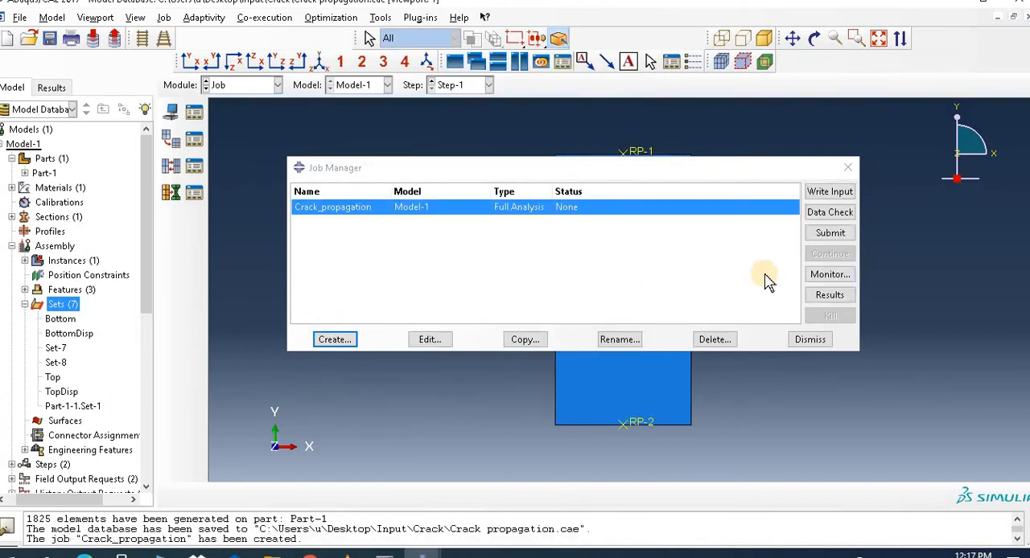
pyautogui.click(846, 234)
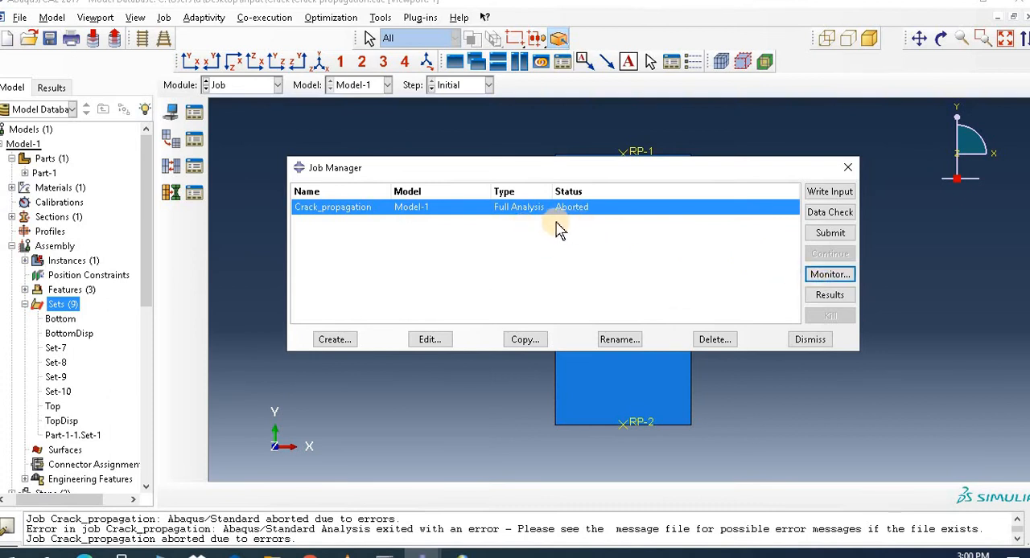
# Step: Read the error messages in the Crack_propagation job monitor
pyautogui.click(829, 274)
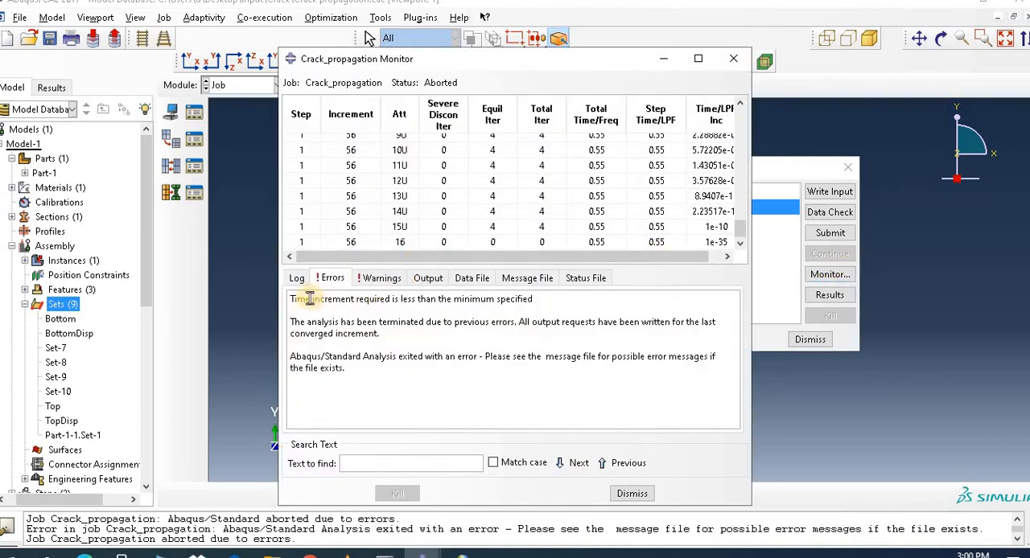
pyautogui.moveTo(291, 298); pyautogui.dragTo(510, 299)
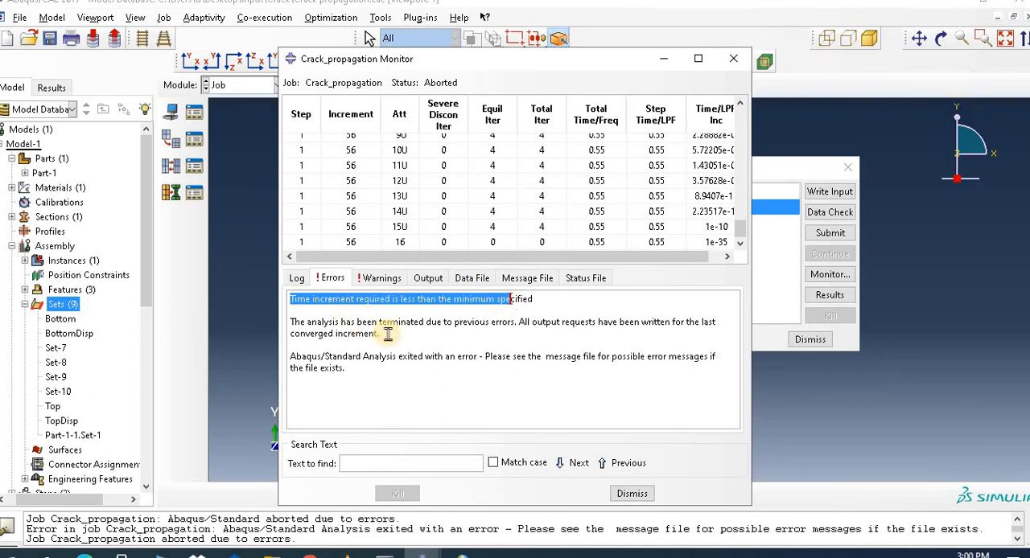
pyautogui.click(418, 367)
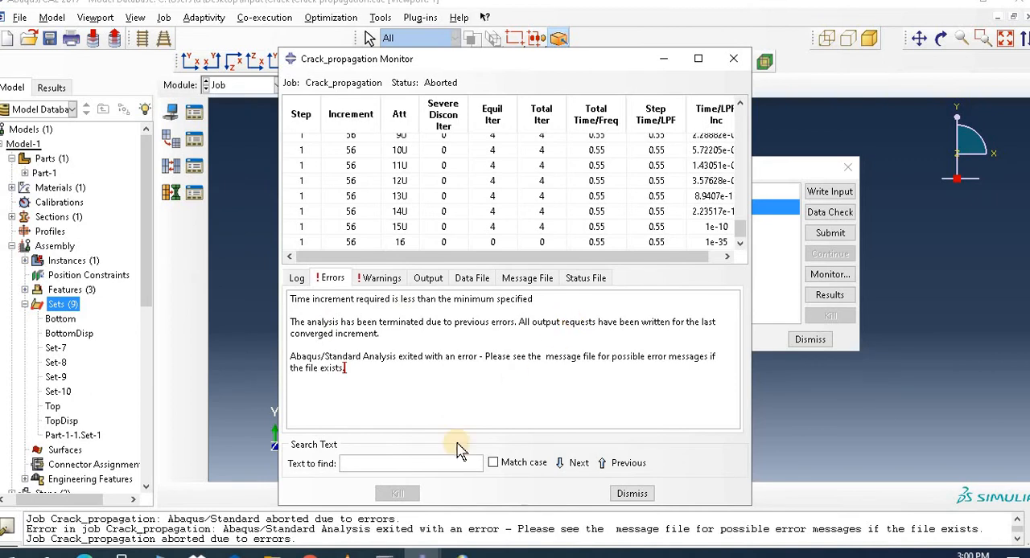
pyautogui.click(634, 498)
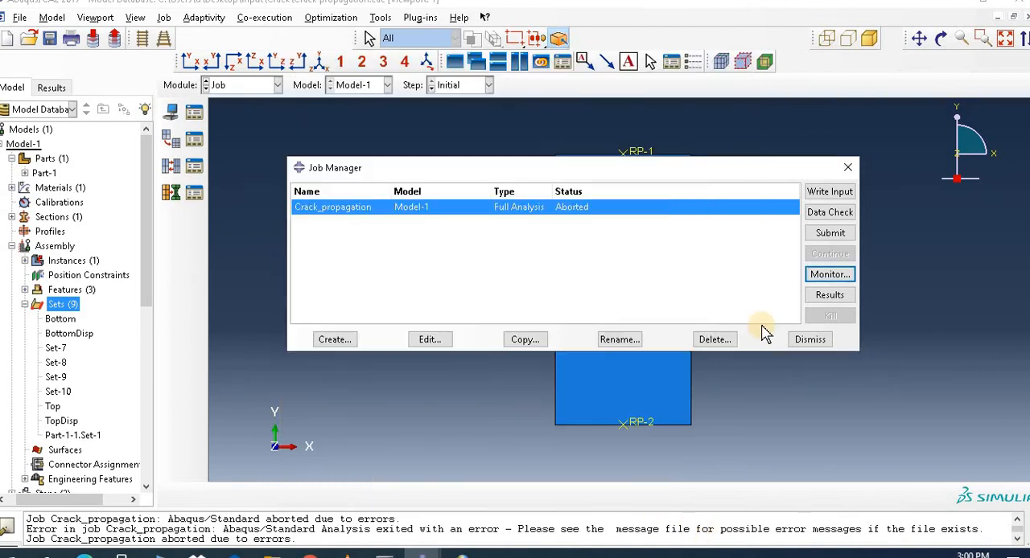
pyautogui.click(809, 340)
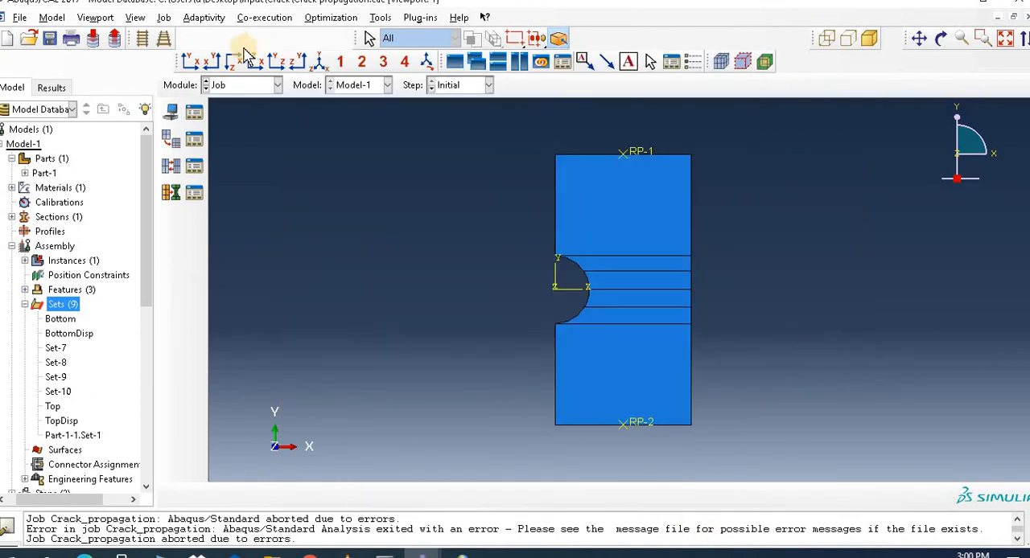
# Step: Review the automatic incrementation settings of the Static, General step Step-1, including its maximum increment size
pyautogui.click(234, 86)
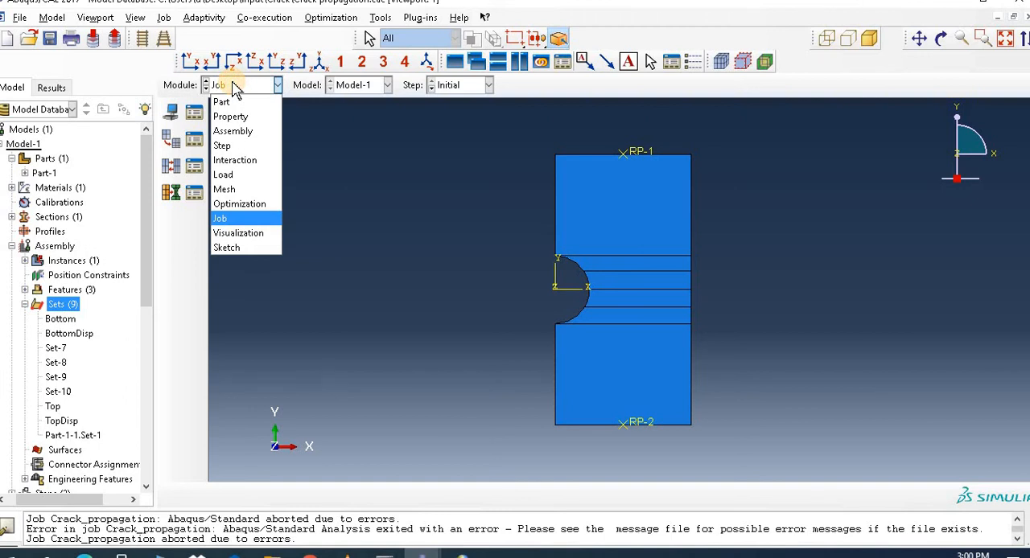
pyautogui.click(229, 149)
pyautogui.click(199, 118)
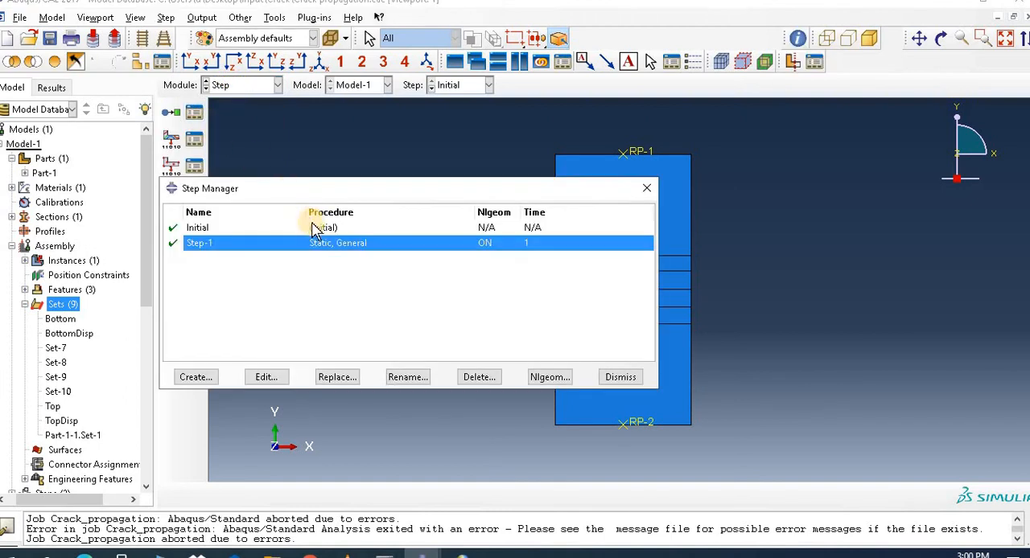
pyautogui.click(265, 378)
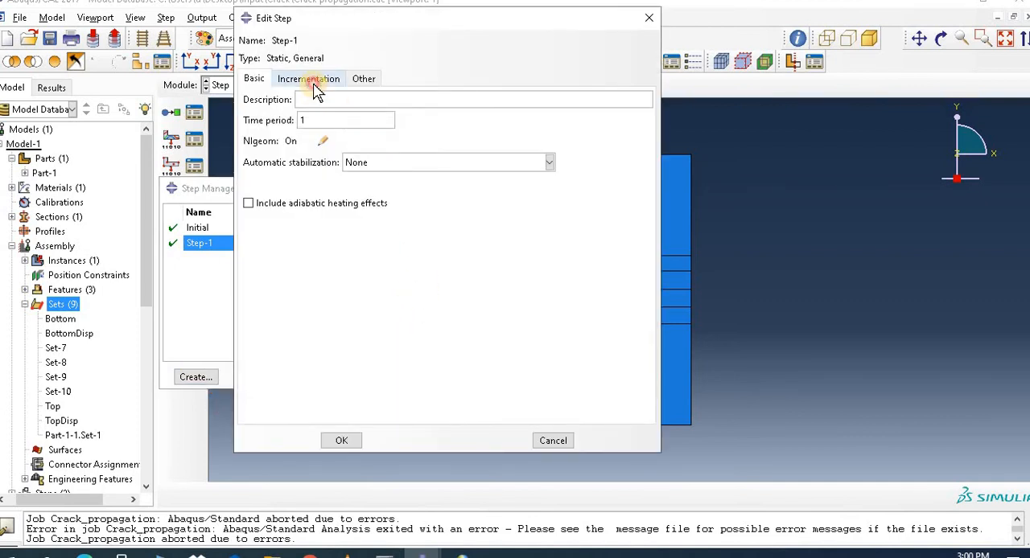
pyautogui.click(317, 85)
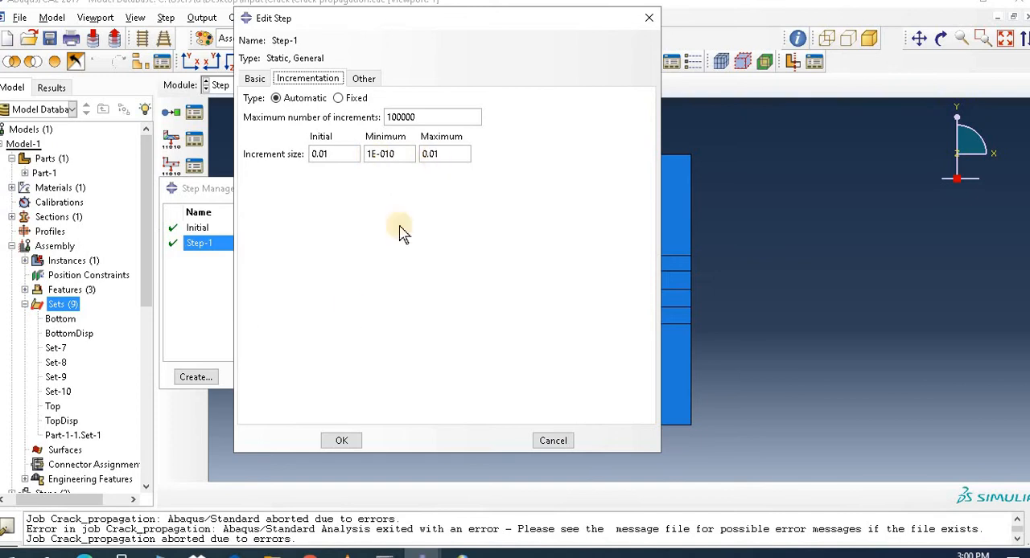
pyautogui.doubleClick(443, 153)
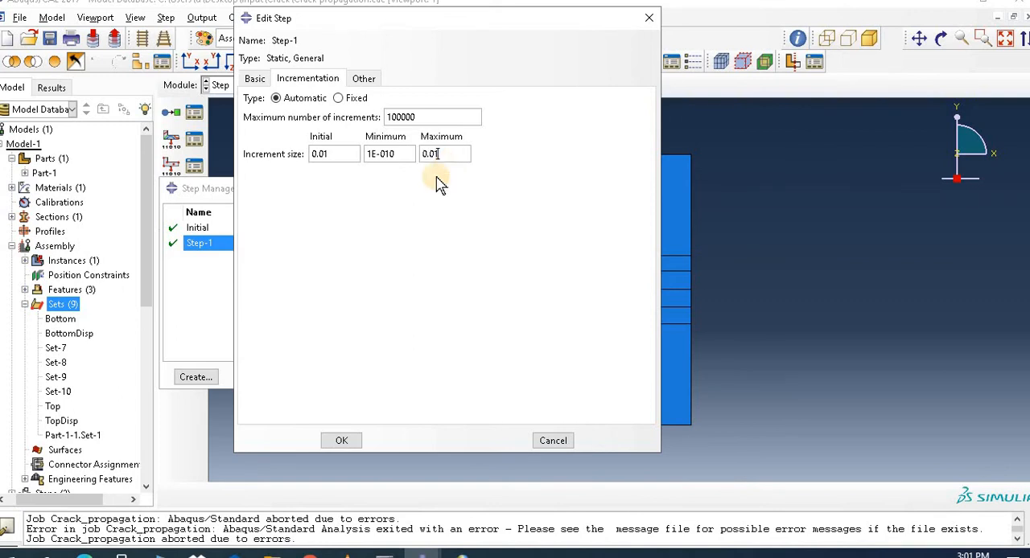
pyautogui.click(345, 441)
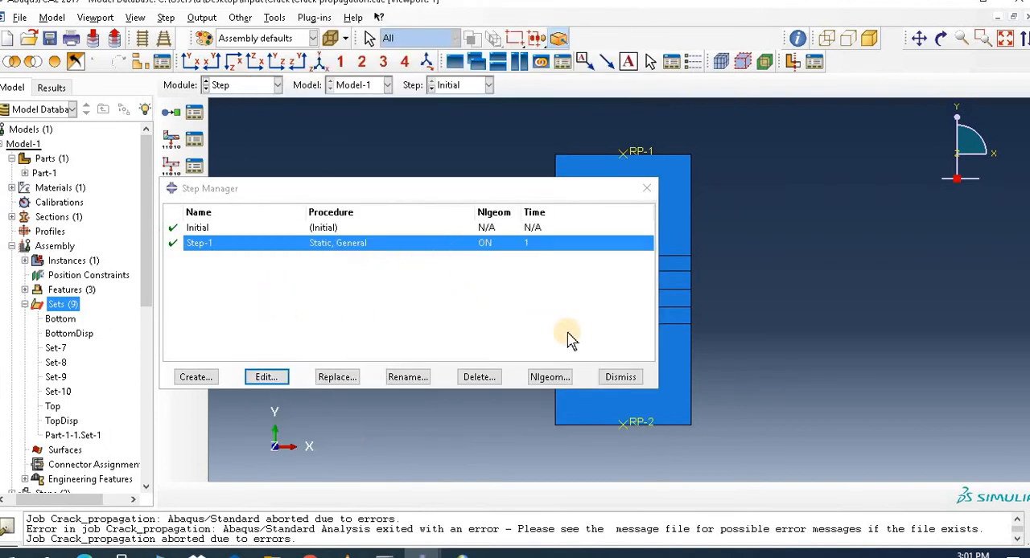
pyautogui.click(621, 378)
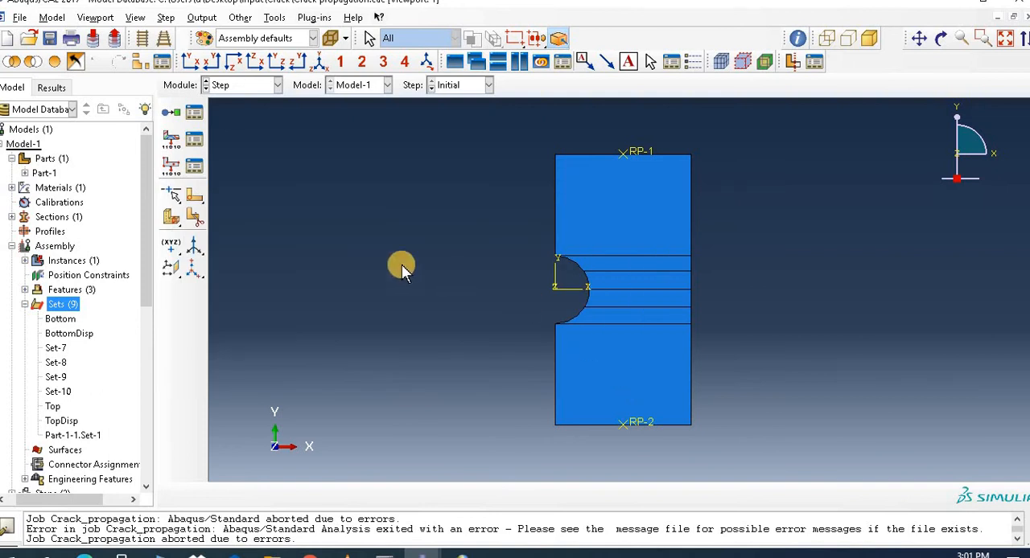
# Step: Check the list of boundary conditions defined for Model-1 in the Load module
pyautogui.click(234, 85)
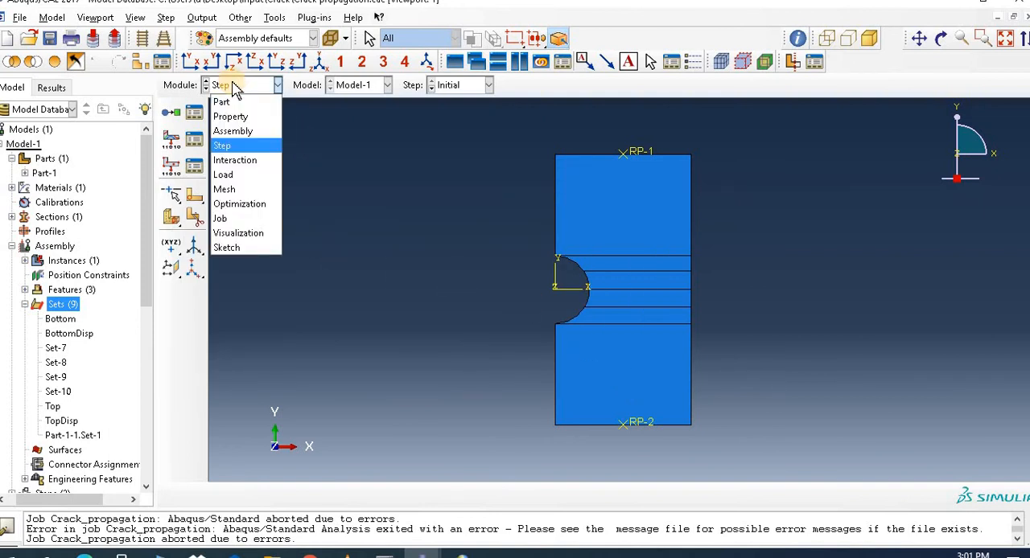
pyautogui.click(239, 173)
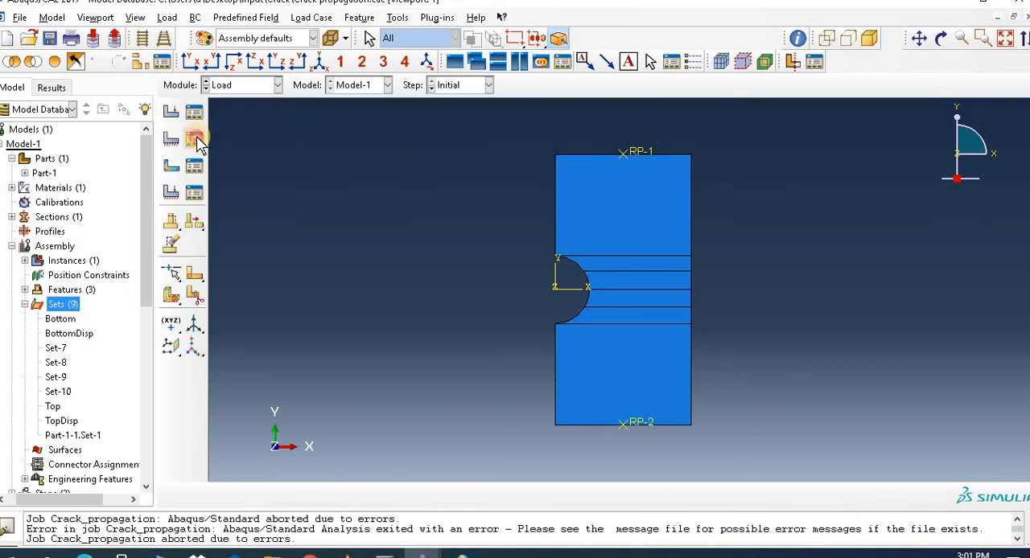
pyautogui.click(195, 139)
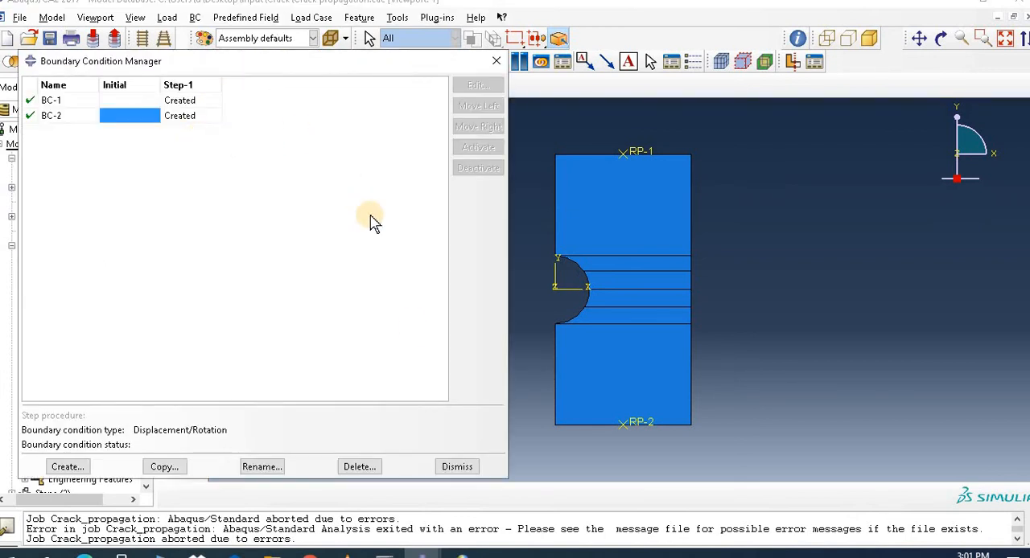
pyautogui.click(457, 468)
# Step: Change the region of boundary condition BC-1 to the TopDisp set so the displacement acts on reference point RP-1
pyautogui.click(241, 89)
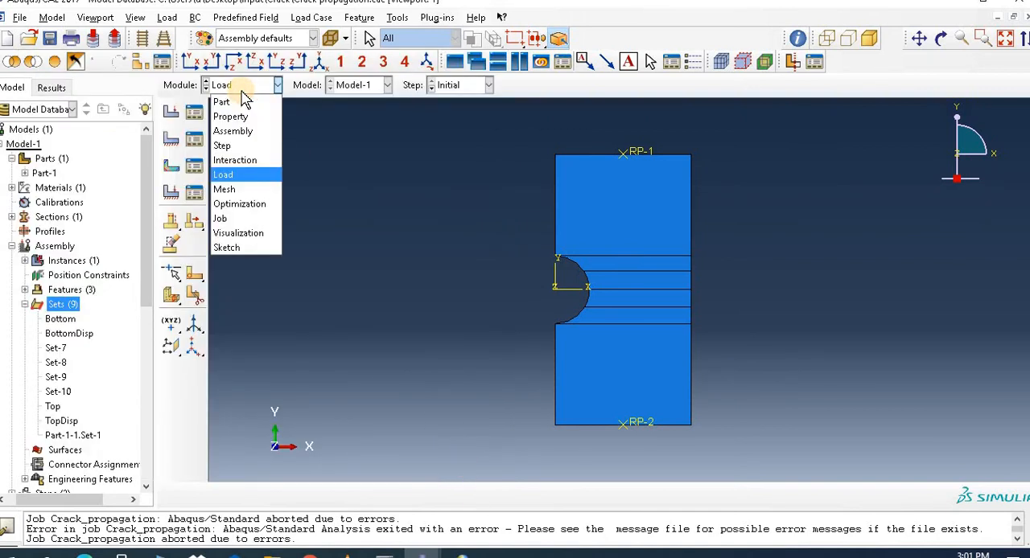
pyautogui.click(241, 174)
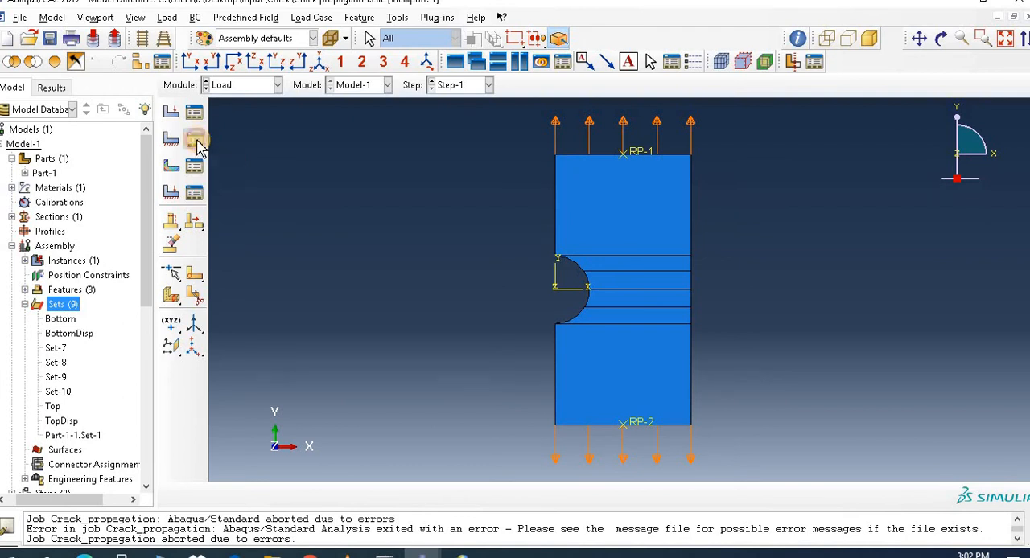
pyautogui.click(194, 140)
pyautogui.click(177, 180)
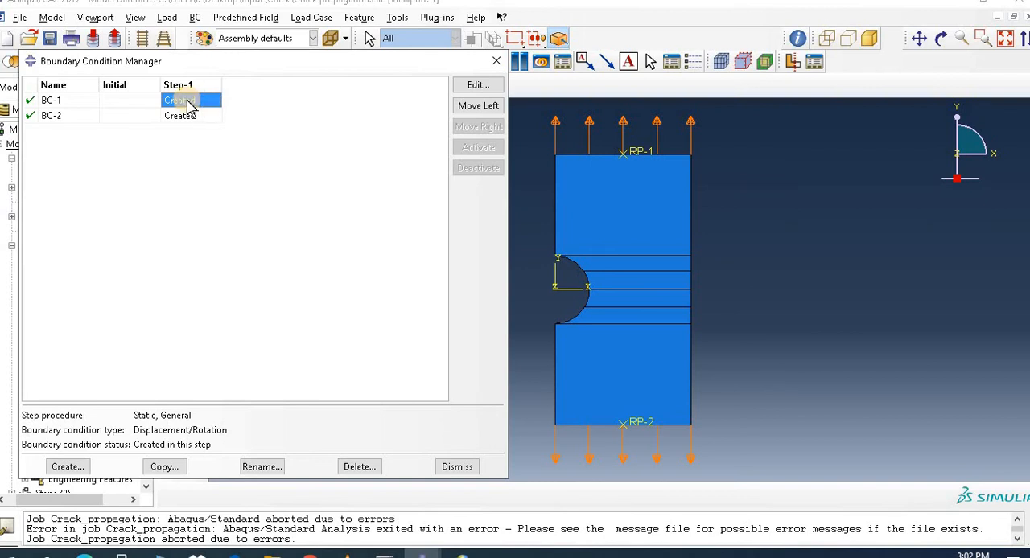
pyautogui.click(470, 85)
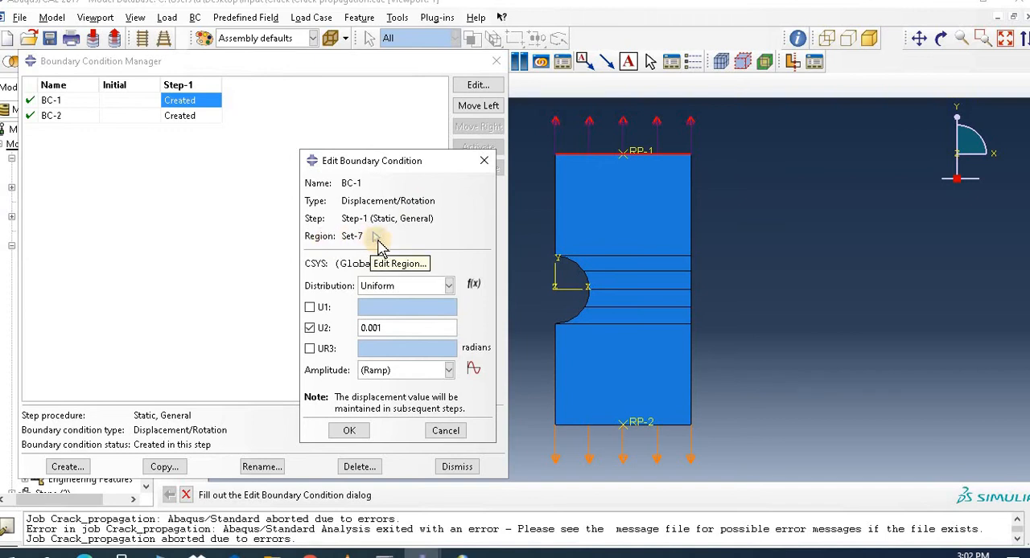
pyautogui.click(375, 237)
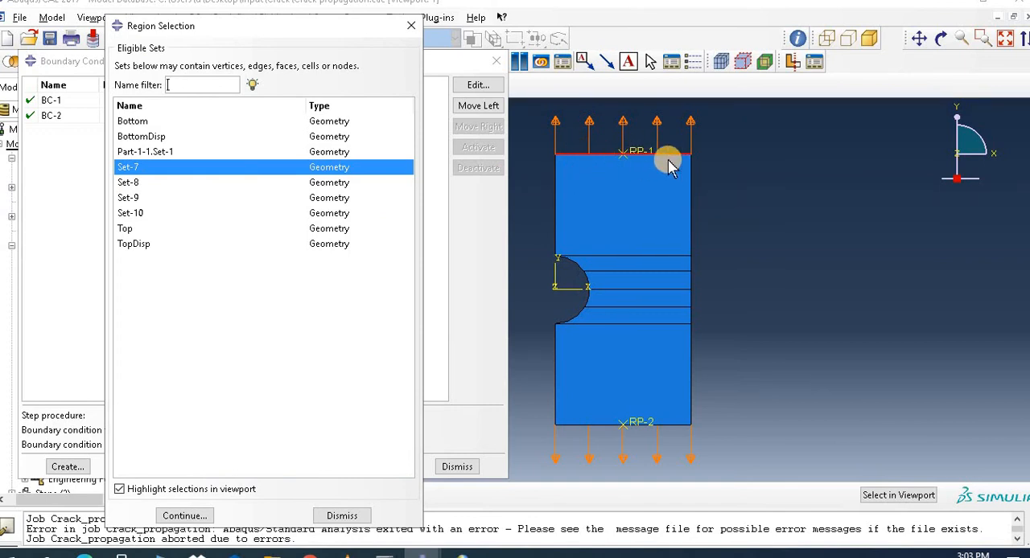
pyautogui.click(155, 247)
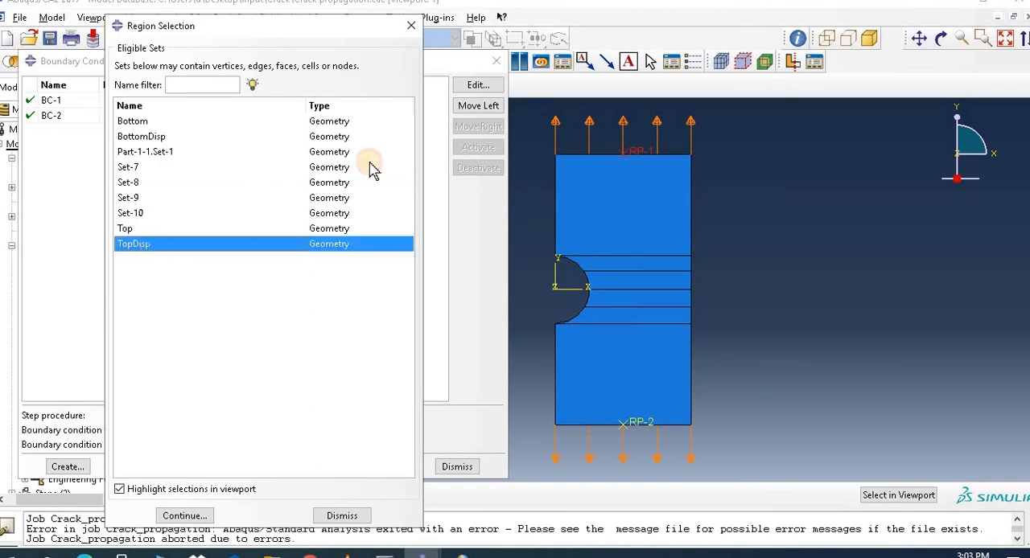
pyautogui.click(187, 517)
pyautogui.click(358, 432)
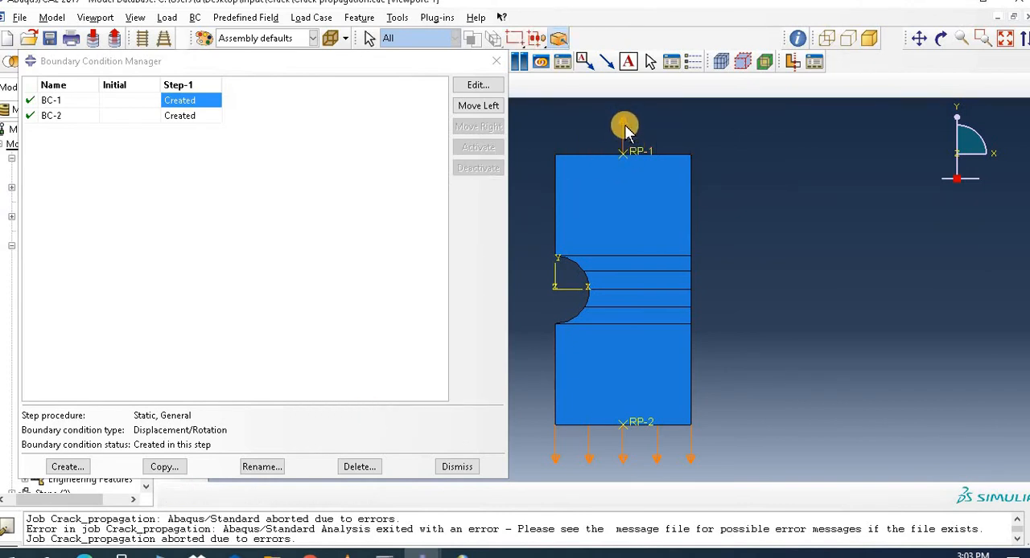
# Step: Change the region of boundary condition BC-2 to the BottomDisp set so the displacement acts on reference point RP-2
pyautogui.click(194, 117)
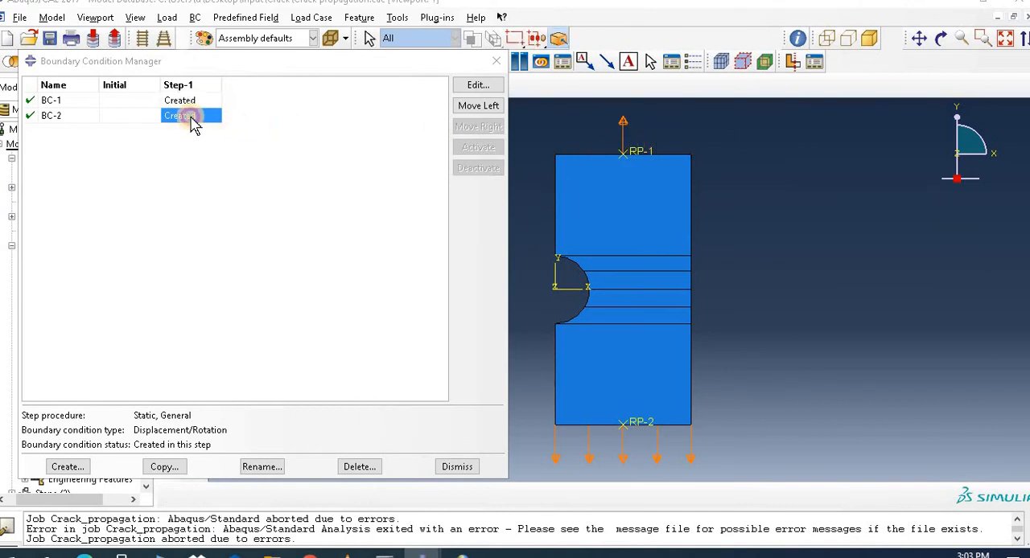
pyautogui.click(478, 86)
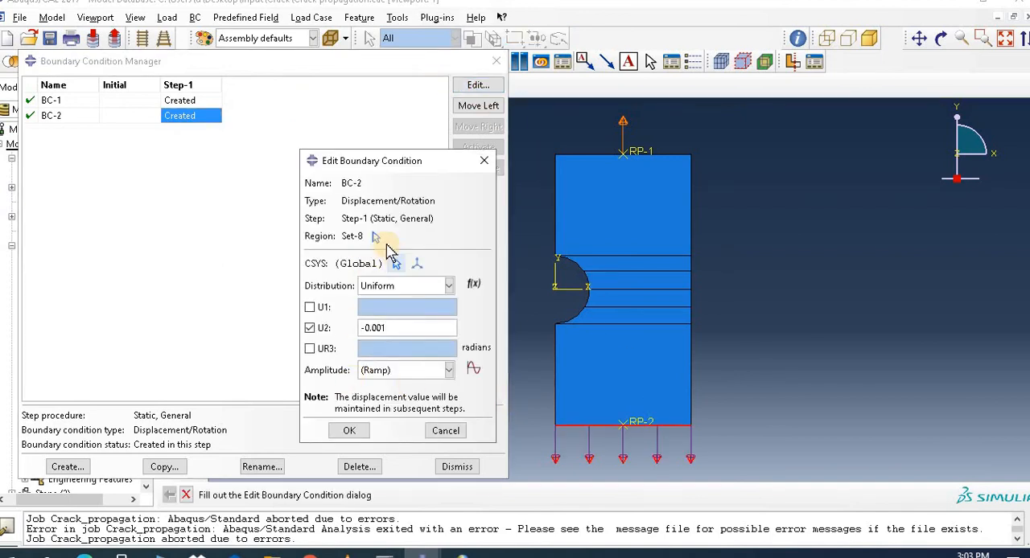
pyautogui.click(374, 238)
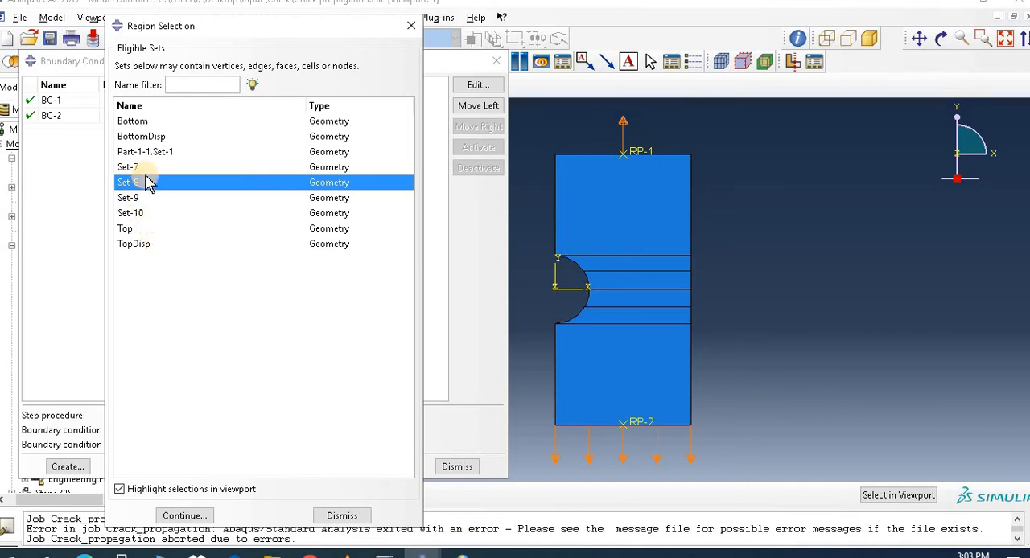
pyautogui.click(149, 137)
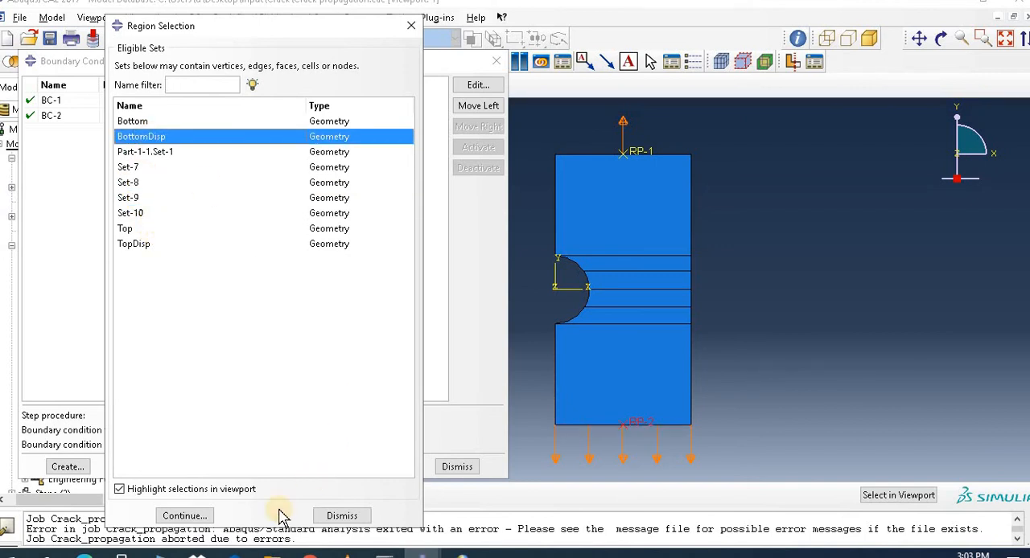
pyautogui.click(183, 516)
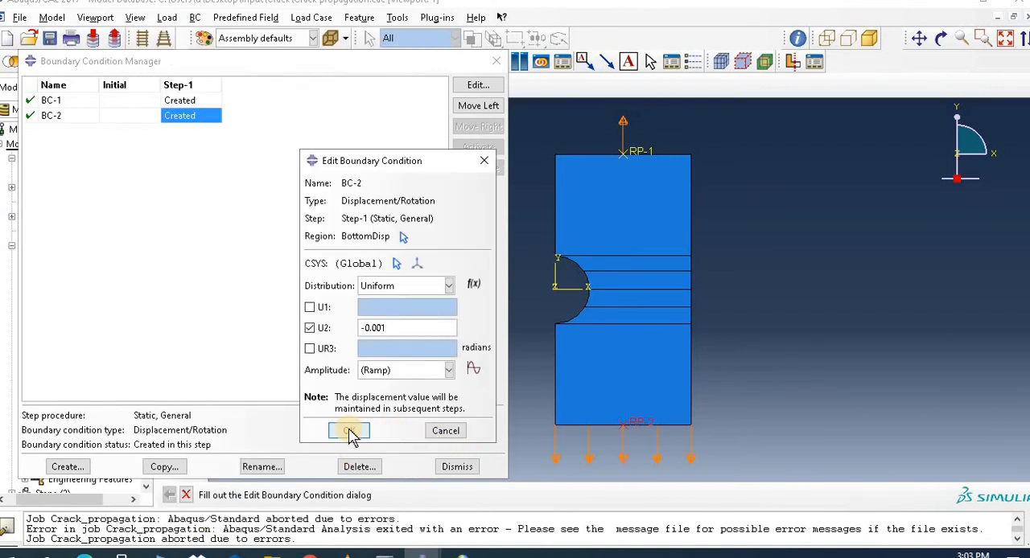
pyautogui.click(349, 432)
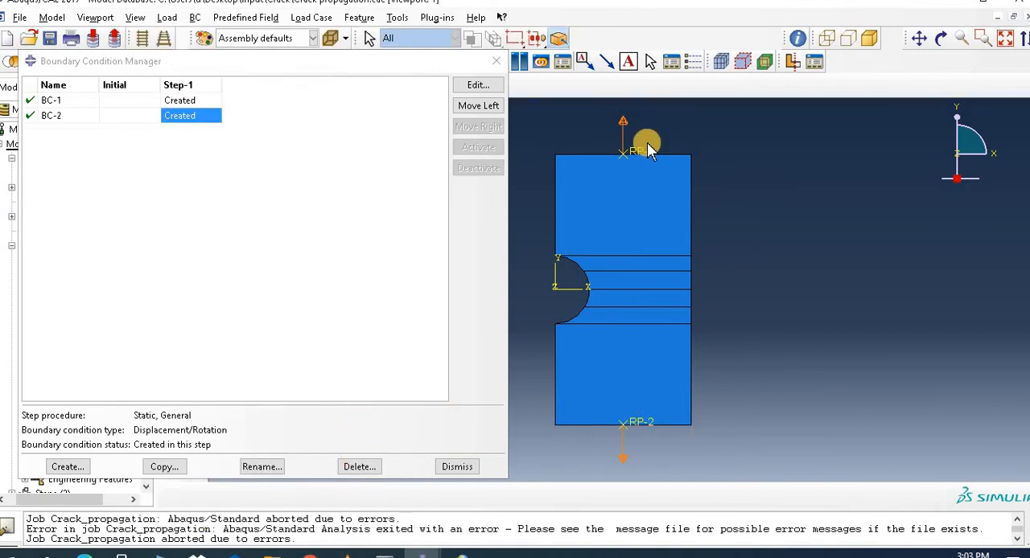
# Step: Create a Displacement/Rotation boundary condition in the Initial step that fixes U1 on the plate's left vertical edges above and below the hole
pyautogui.click(67, 468)
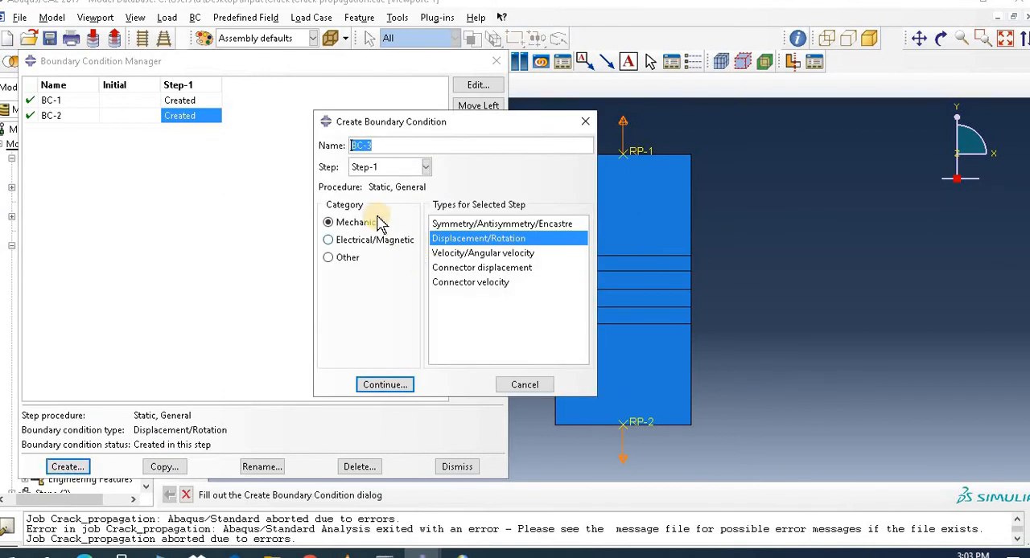
pyautogui.click(393, 167)
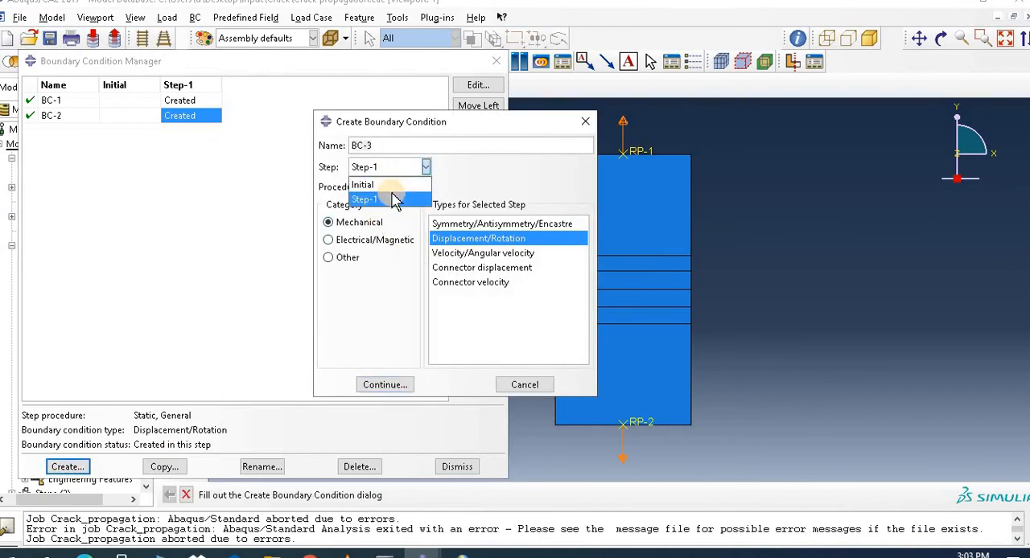
pyautogui.click(394, 186)
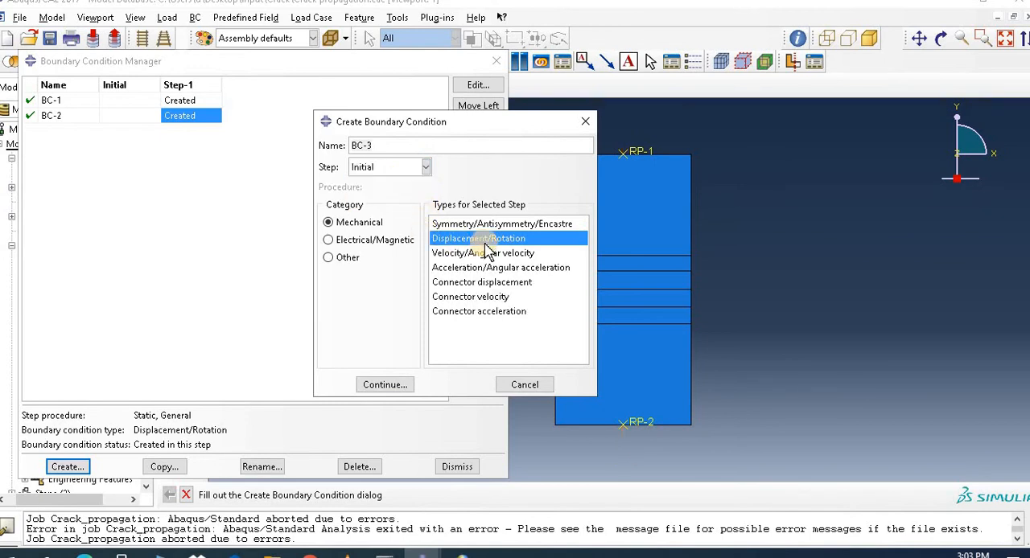
pyautogui.click(384, 386)
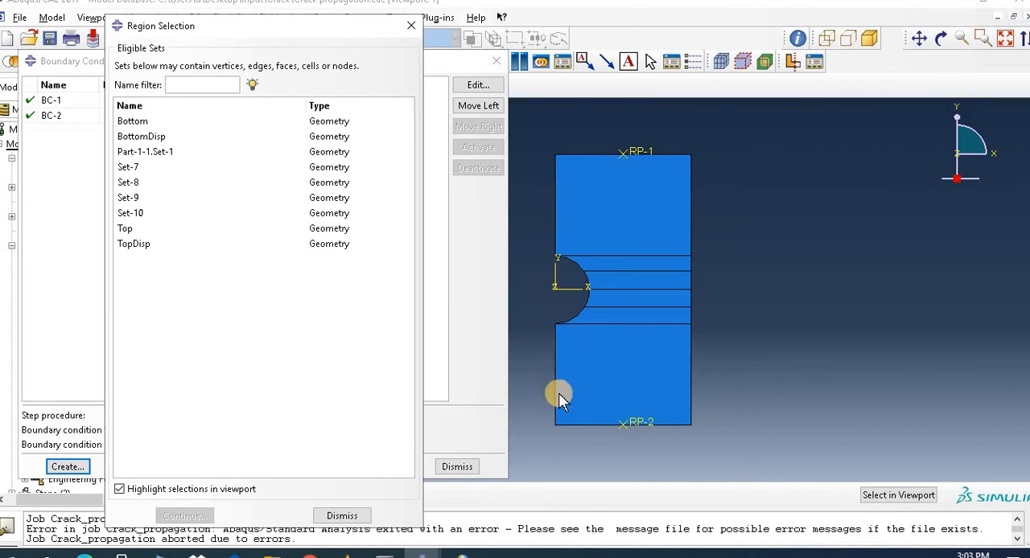
pyautogui.click(145, 138)
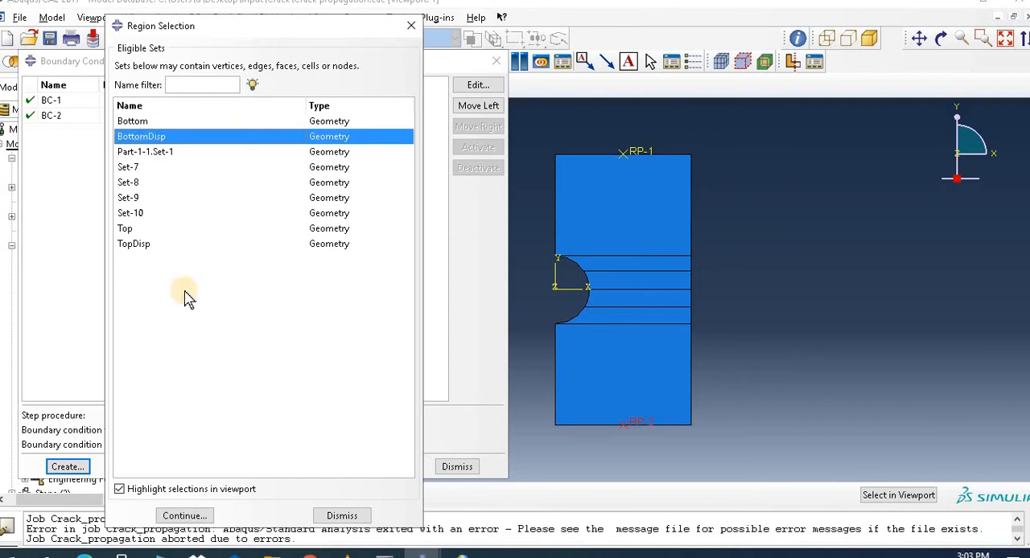
pyautogui.click(354, 516)
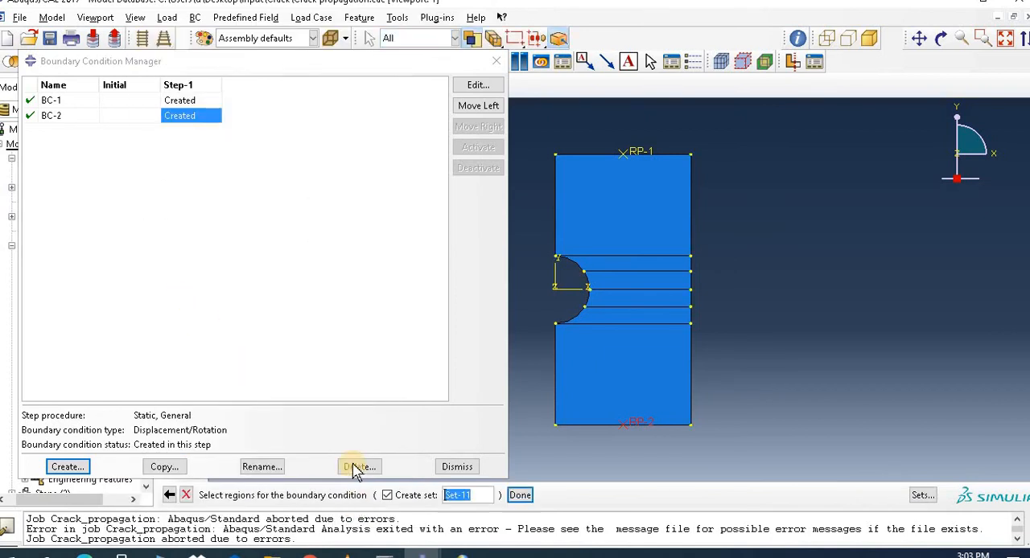
pyautogui.click(556, 388)
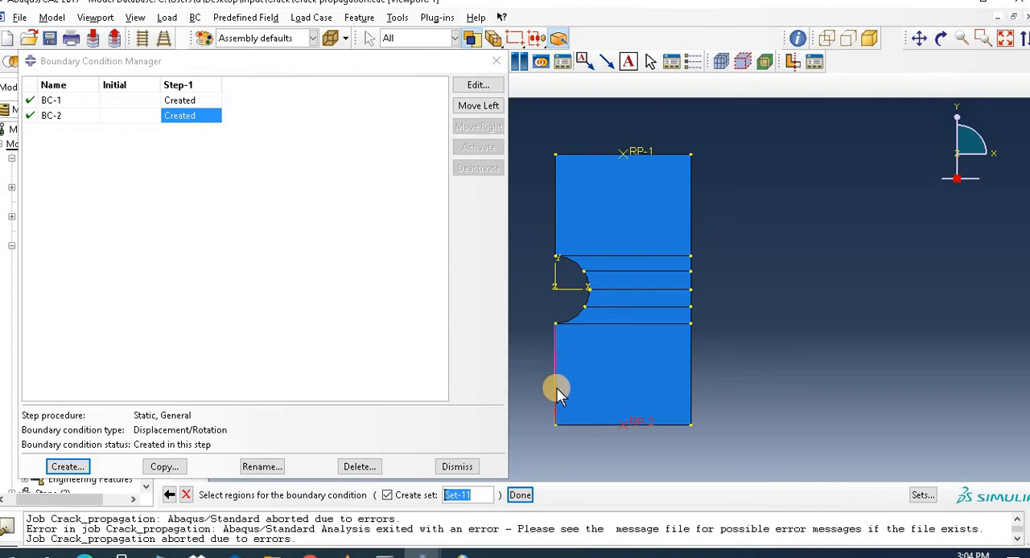
pyautogui.keyDown('shift'); pyautogui.click(558, 241); pyautogui.keyUp('shift')
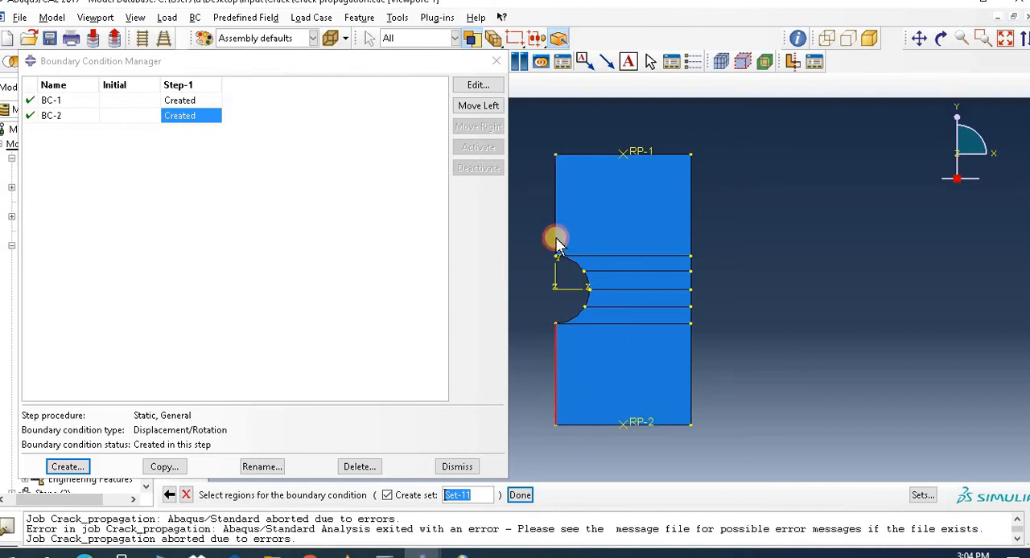
pyautogui.click(520, 495)
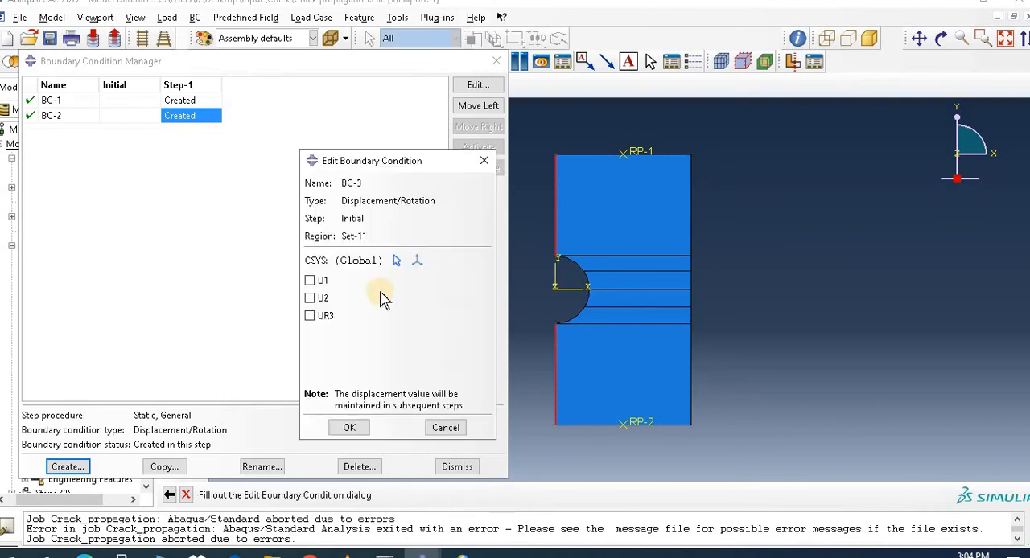
pyautogui.click(312, 282)
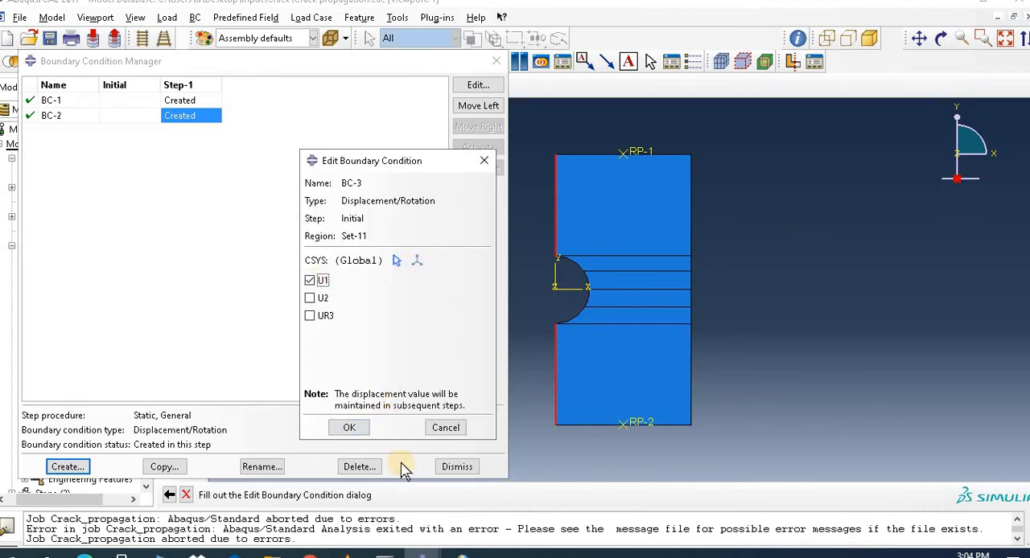
pyautogui.click(349, 433)
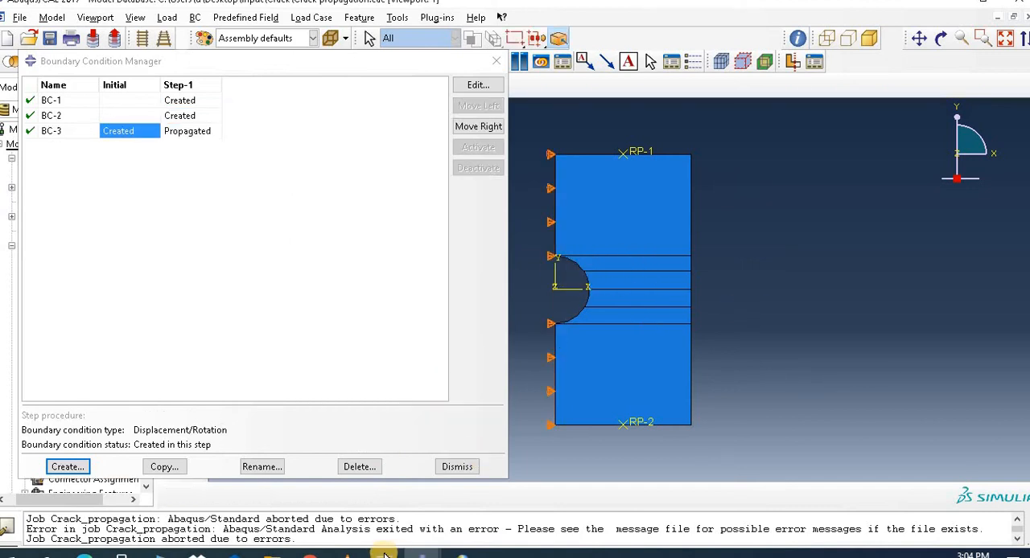
pyautogui.click(458, 468)
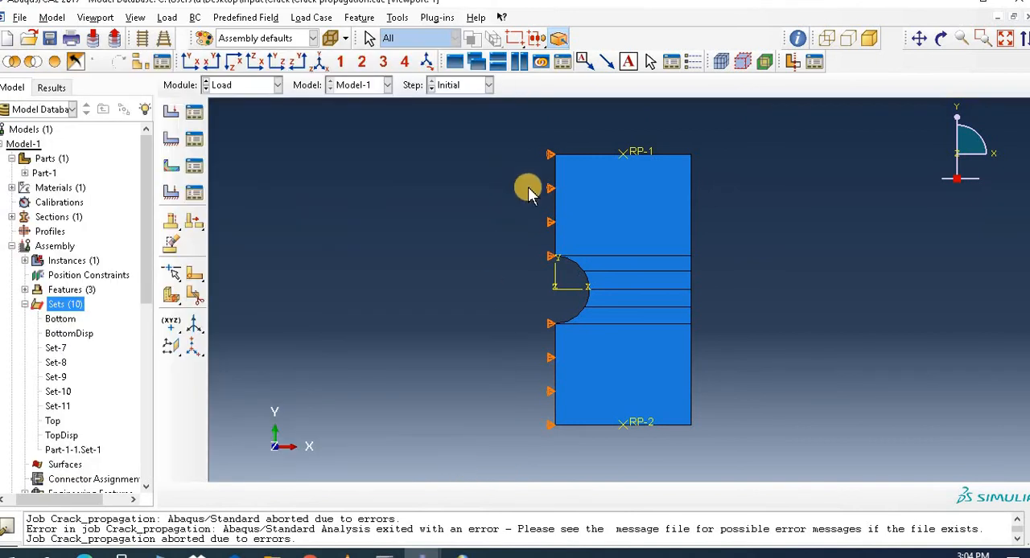
# Step: Resubmit the Crack_propagation job, overwriting its existing job files
pyautogui.click(239, 87)
pyautogui.click(227, 218)
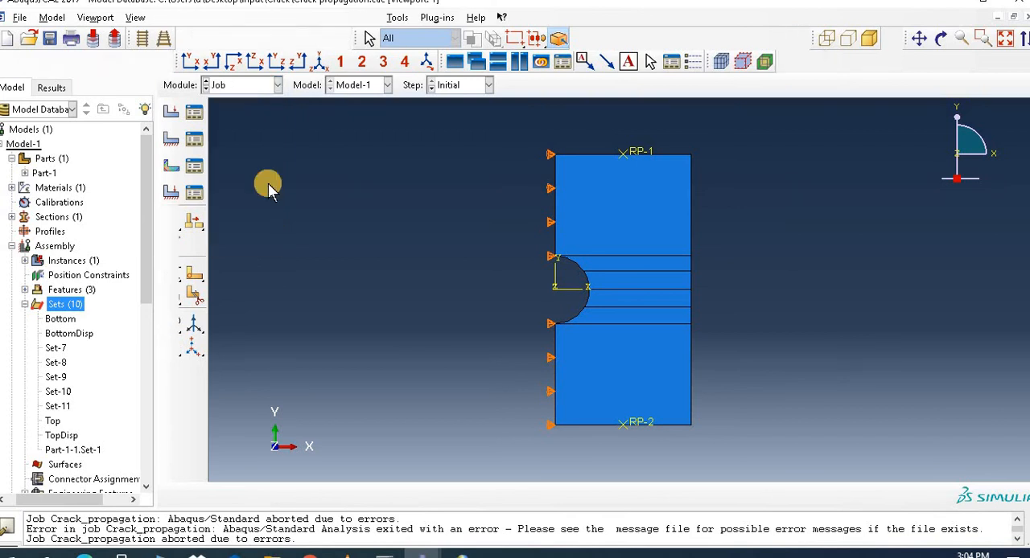
pyautogui.click(195, 114)
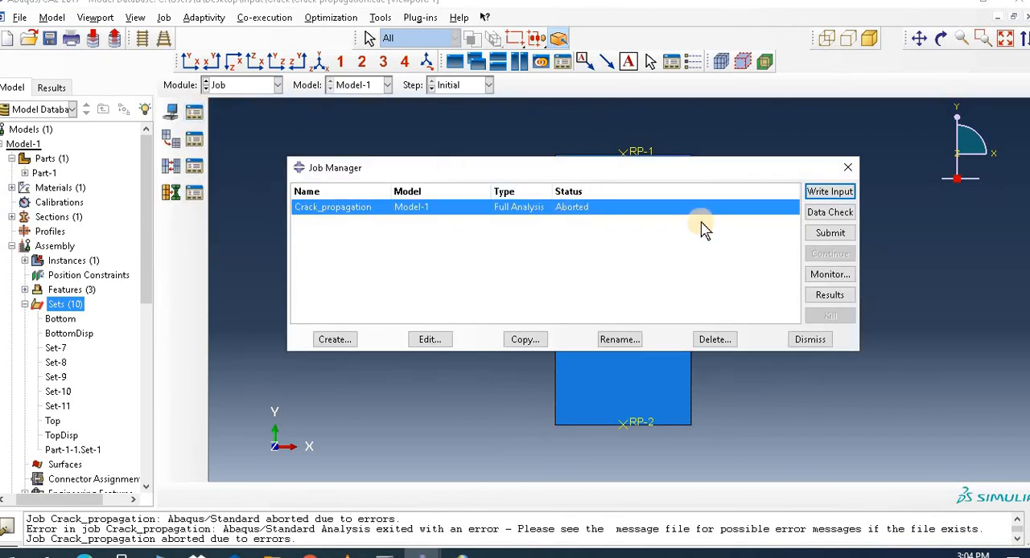
pyautogui.click(828, 233)
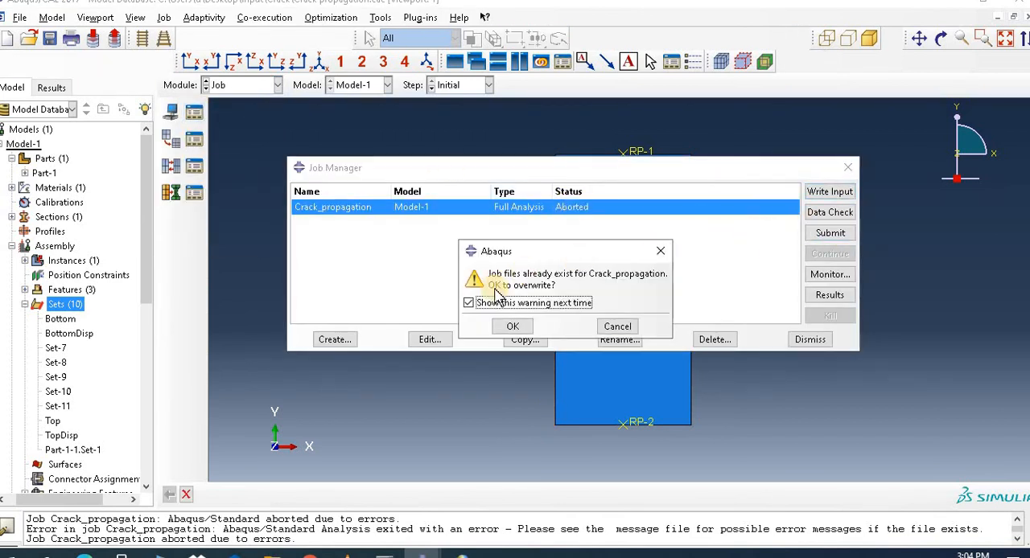
pyautogui.click(514, 326)
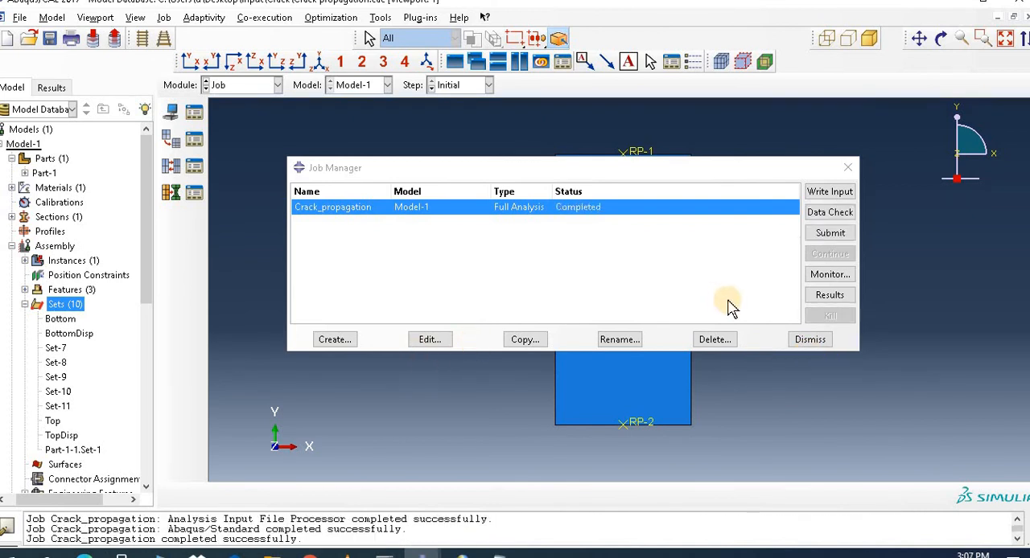
# Step: View the Crack_propagation results around the hole's ligament as Mises contours on the deformed shape and animate their time history
pyautogui.click(829, 295)
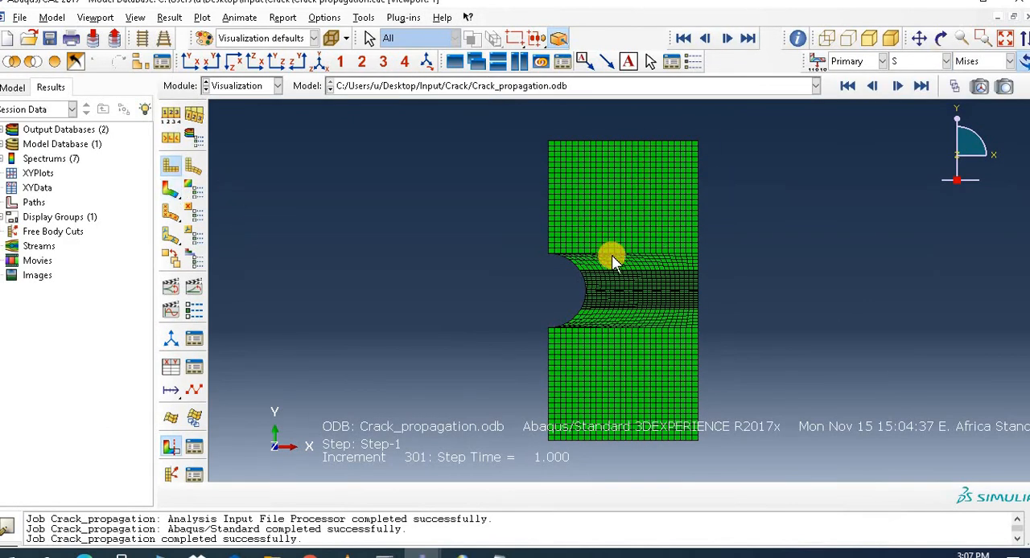
pyautogui.click(982, 38)
pyautogui.moveTo(559, 271); pyautogui.dragTo(706, 315)
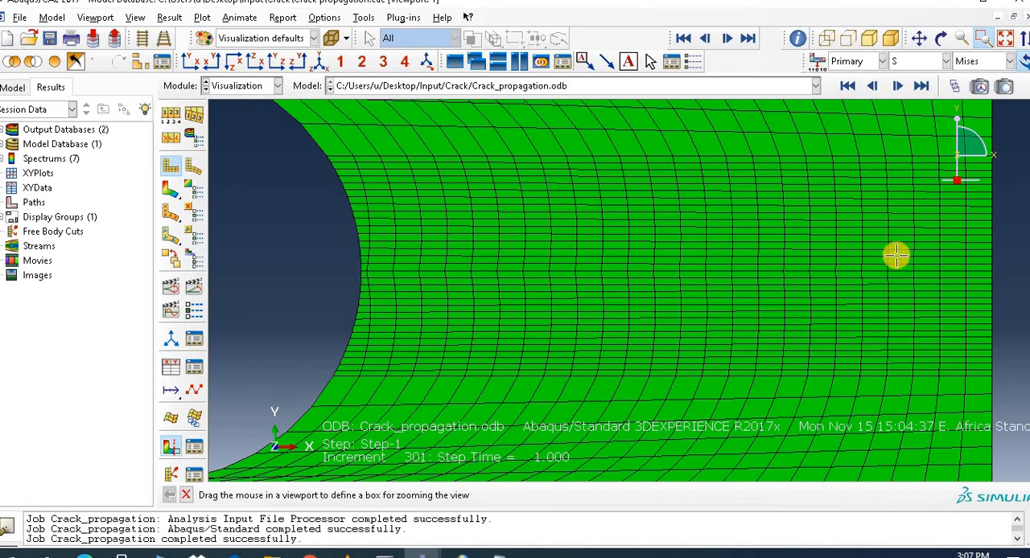
pyautogui.click(171, 192)
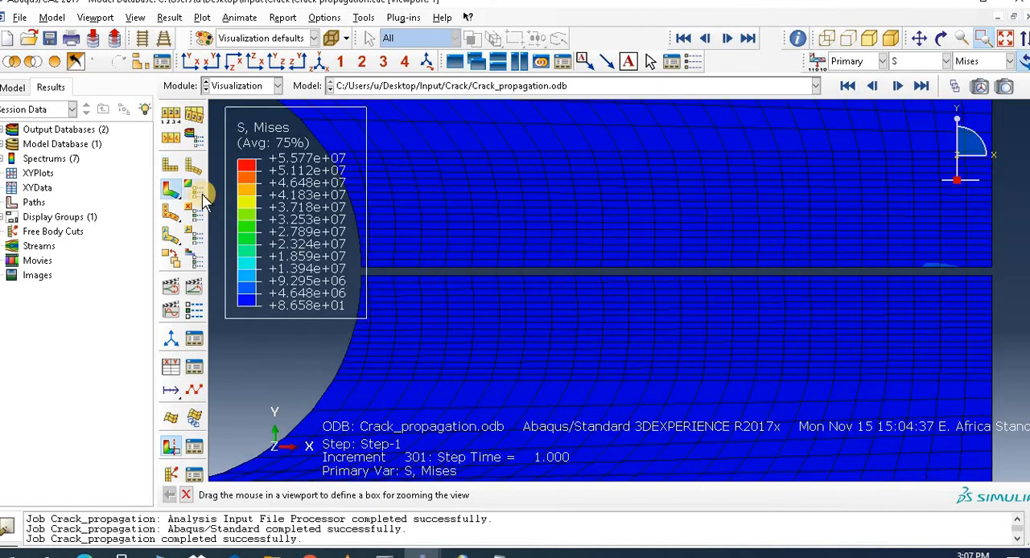
pyautogui.click(195, 287)
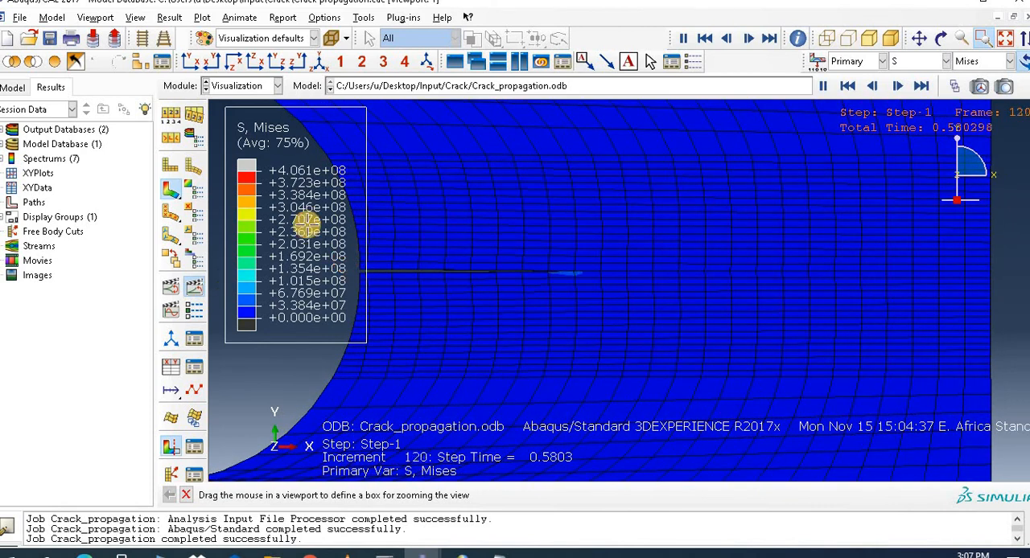
# Step: Set the visible edges of the results plot to free edges only
pyautogui.click(169, 116)
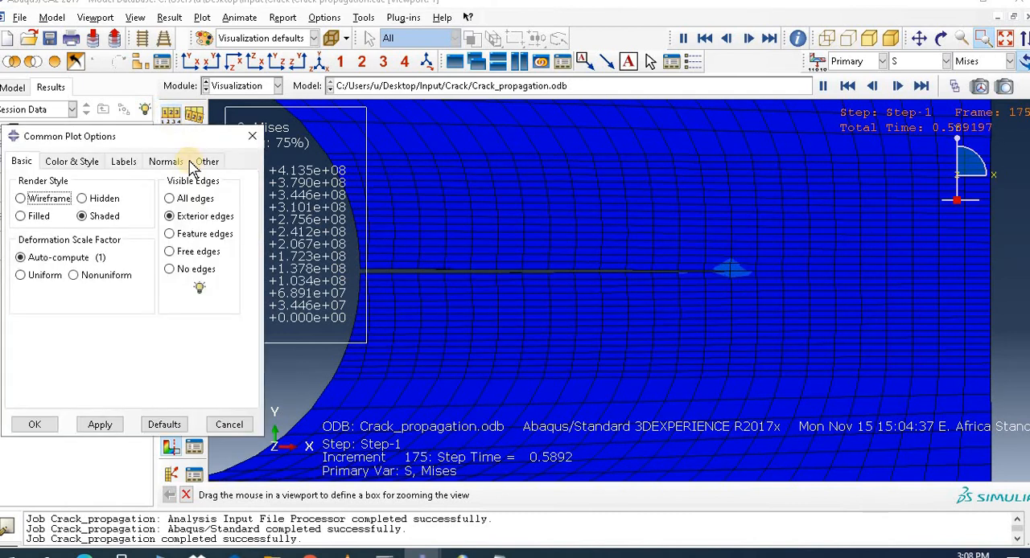
pyautogui.click(172, 252)
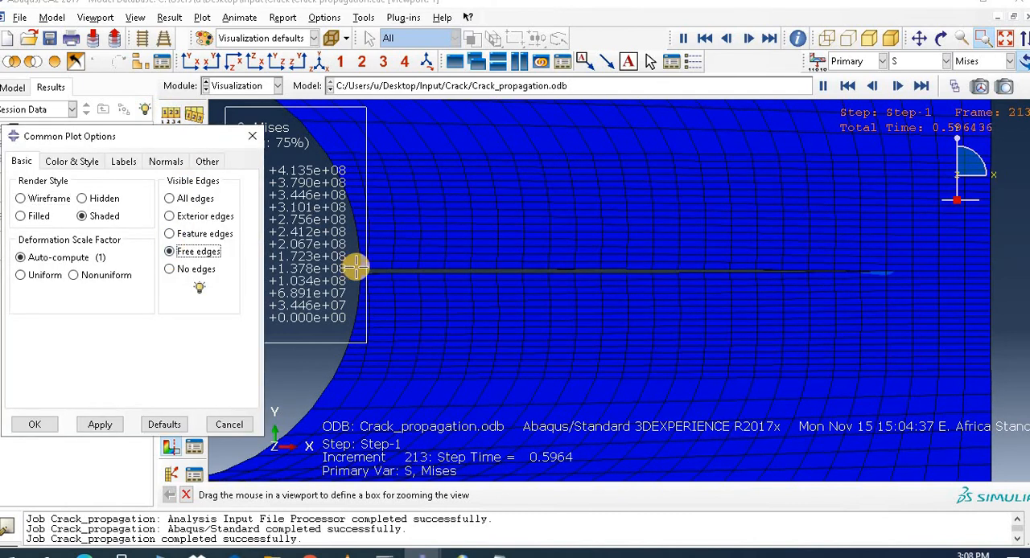
pyautogui.click(101, 425)
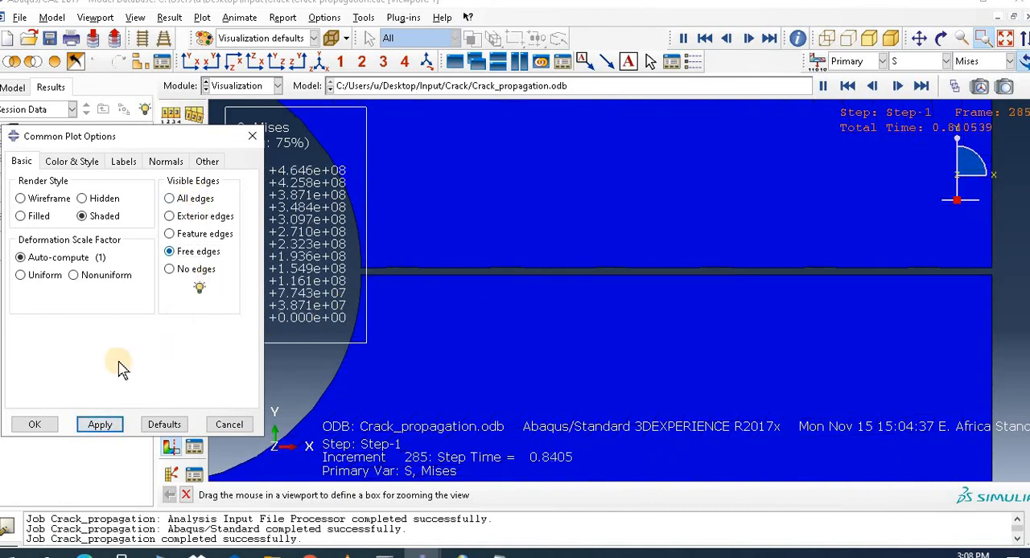
pyautogui.click(37, 425)
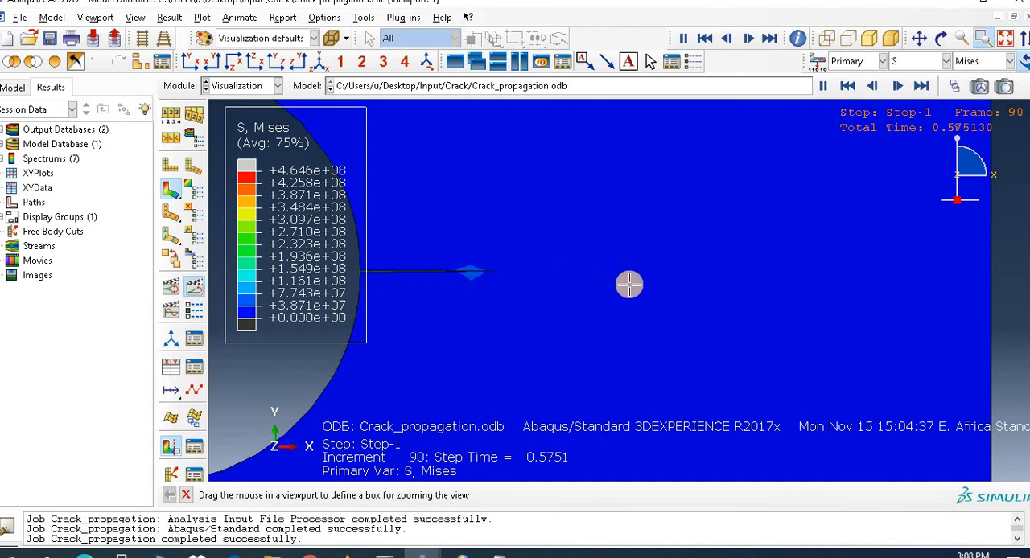
# Step: Examine the animated crack growth with the STATUSXFEM field output and with displacement magnitude U
pyautogui.click(915, 62)
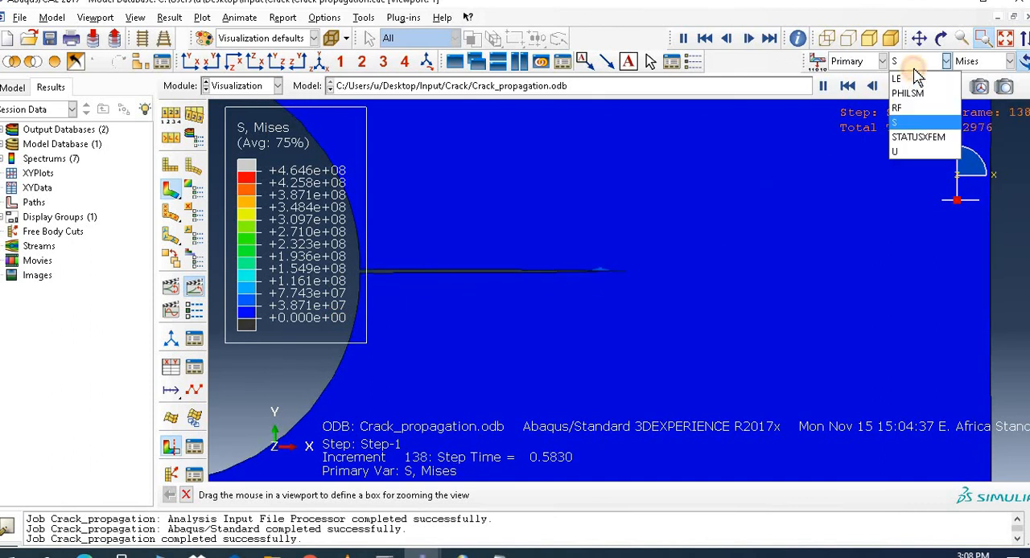
pyautogui.click(917, 133)
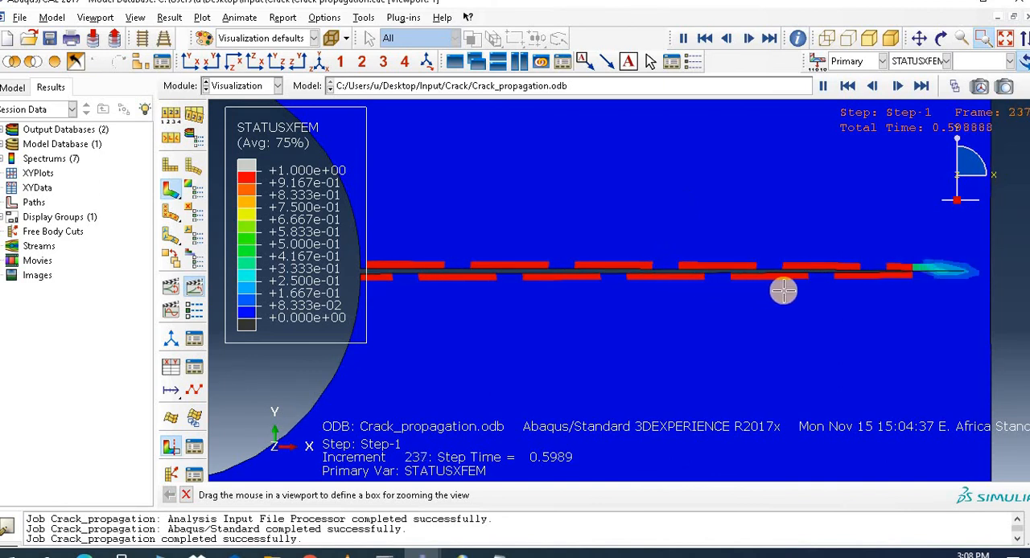
pyautogui.click(916, 63)
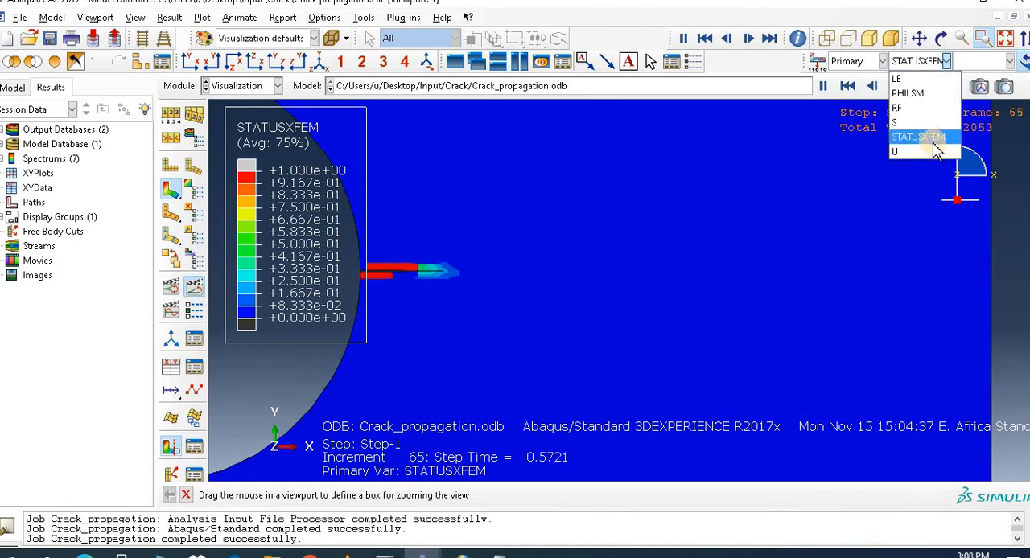
pyautogui.click(920, 152)
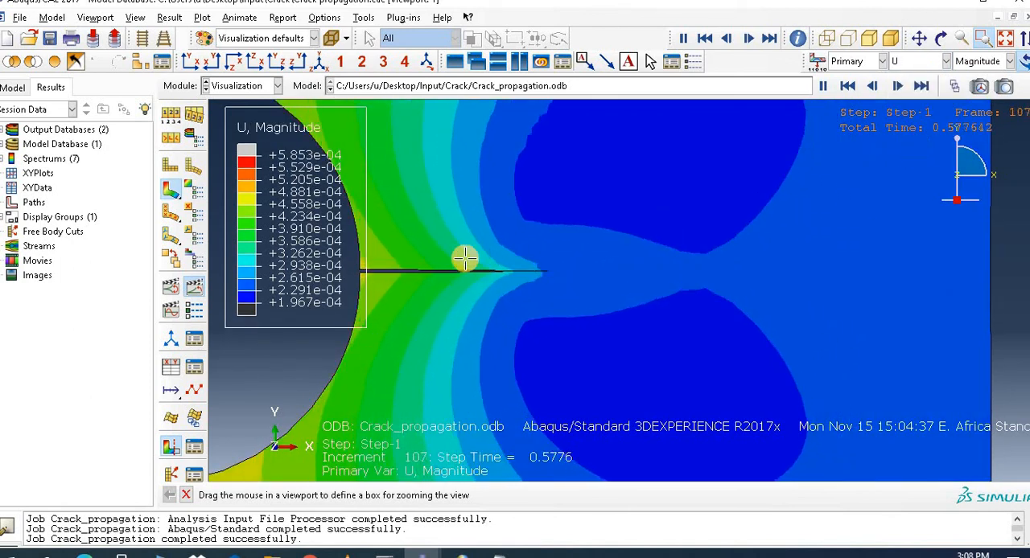
# Step: Return the contour plot to stress S and examine its Tresca component along the crack
pyautogui.click(903, 63)
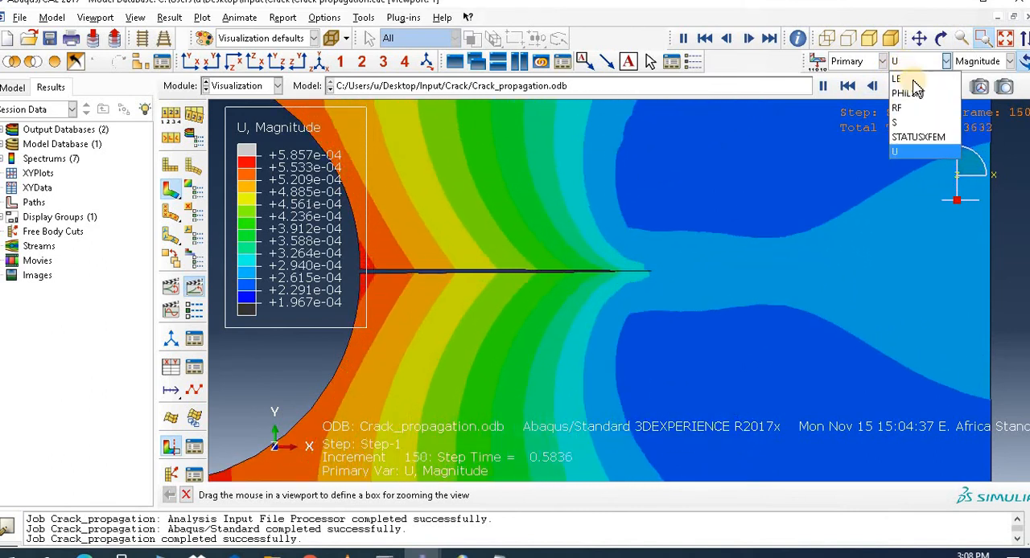
pyautogui.click(923, 122)
pyautogui.click(970, 62)
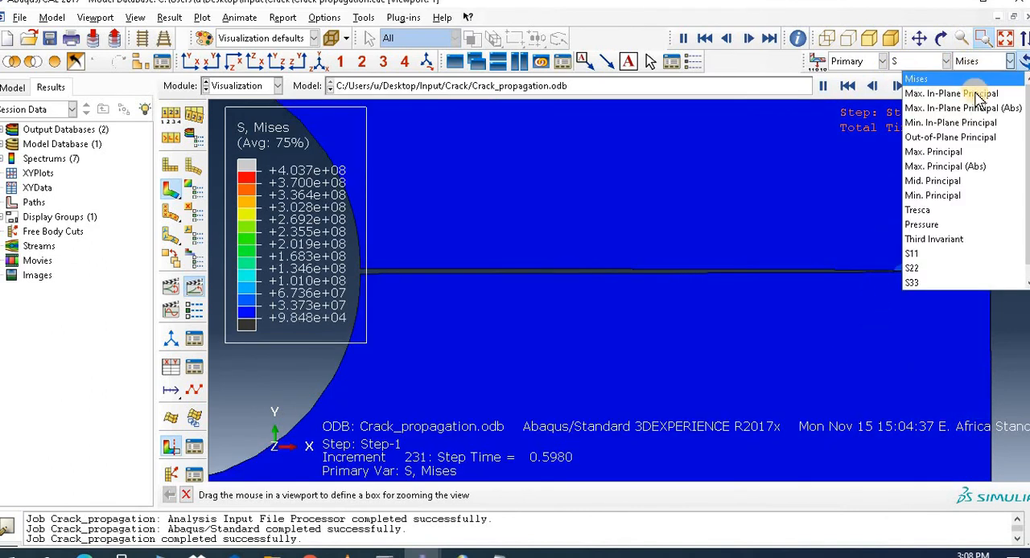
pyautogui.click(975, 212)
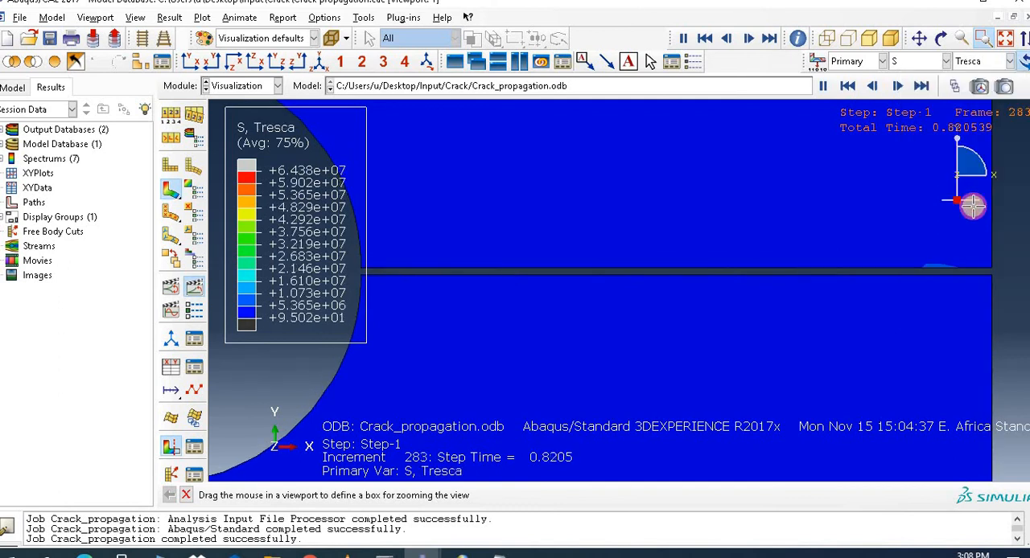
pyautogui.click(972, 62)
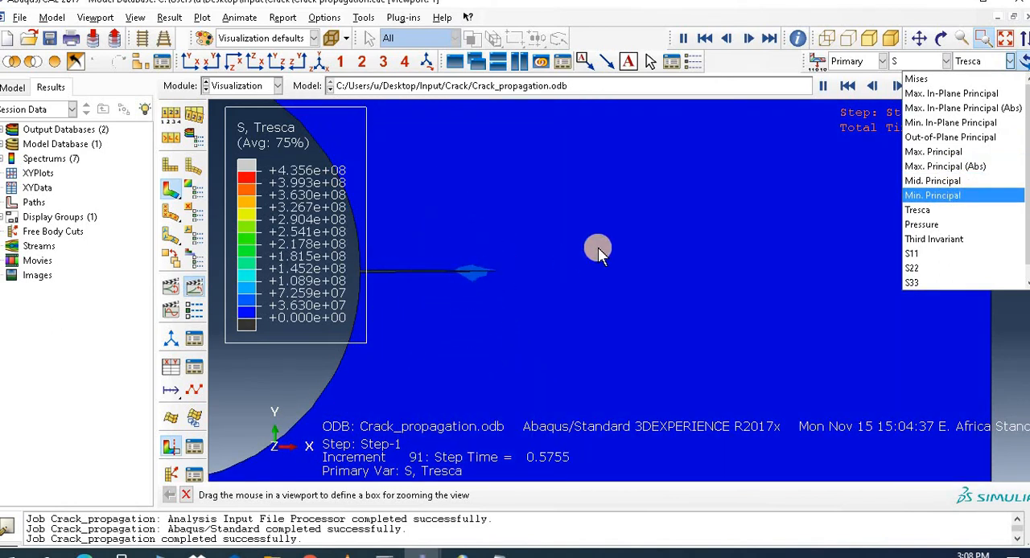
pyautogui.click(1004, 338)
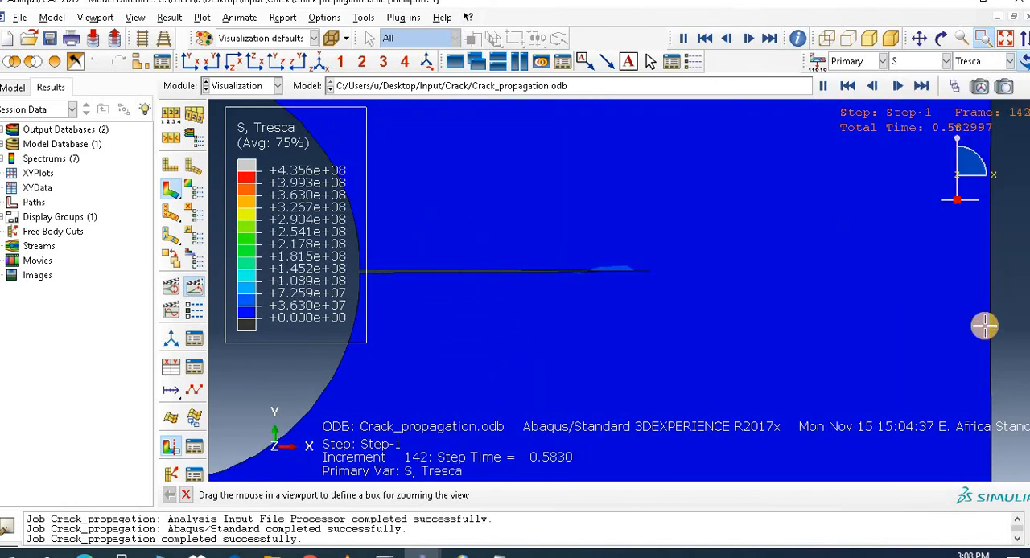
# Step: Review the output variable categories selected in field output request F-Output-2 of Step-1, including Failure/Fracture and State/Field/User/Time
pyautogui.click(244, 88)
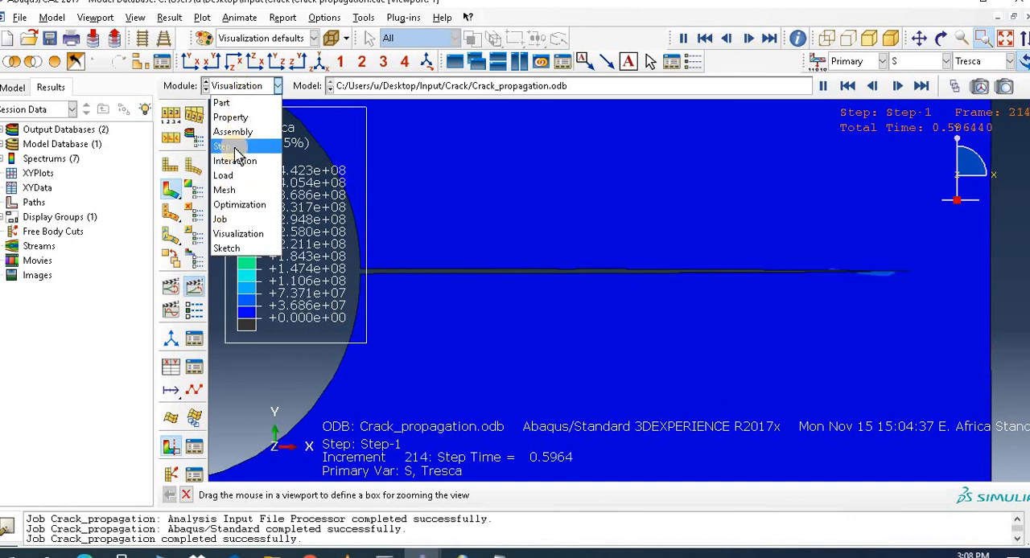
pyautogui.click(233, 147)
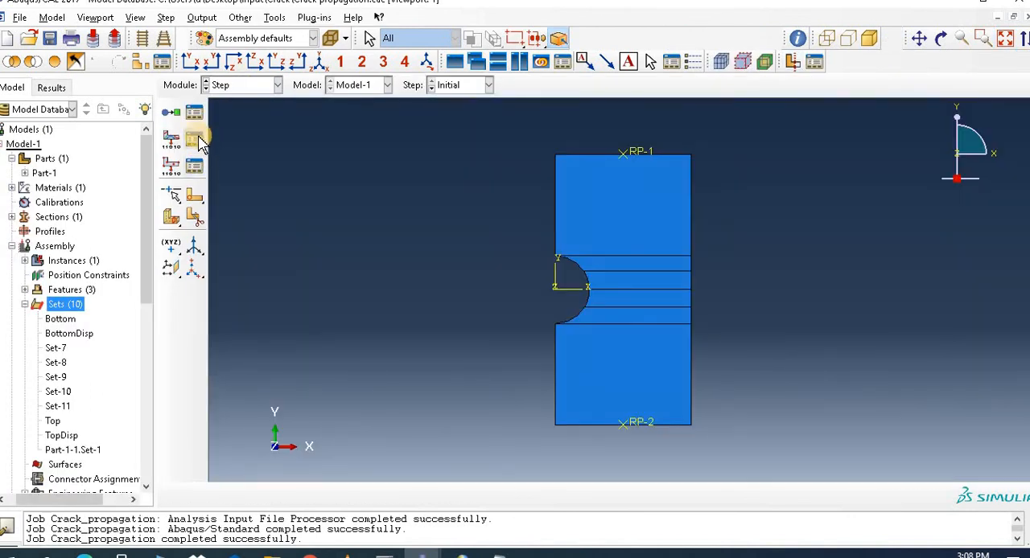
pyautogui.click(200, 142)
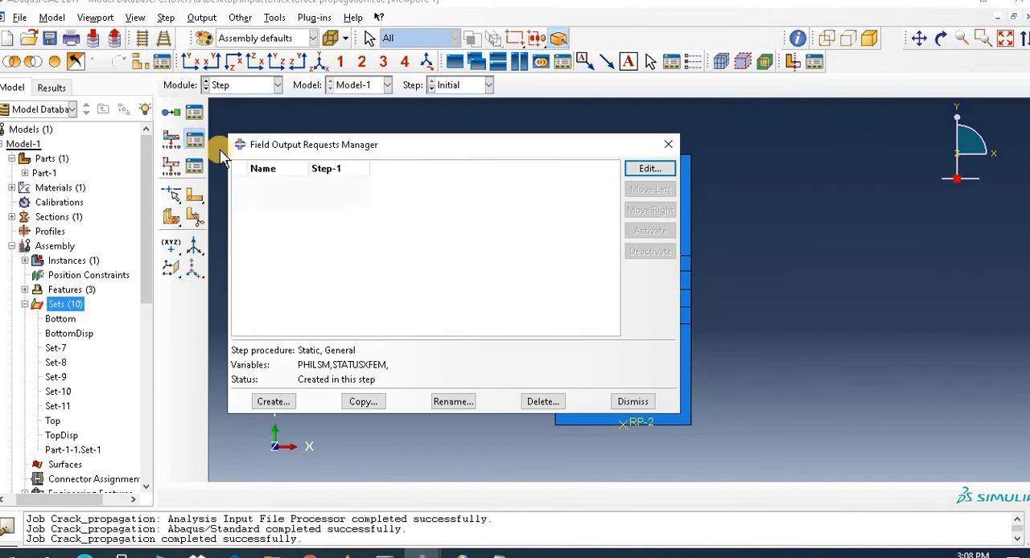
pyautogui.click(650, 171)
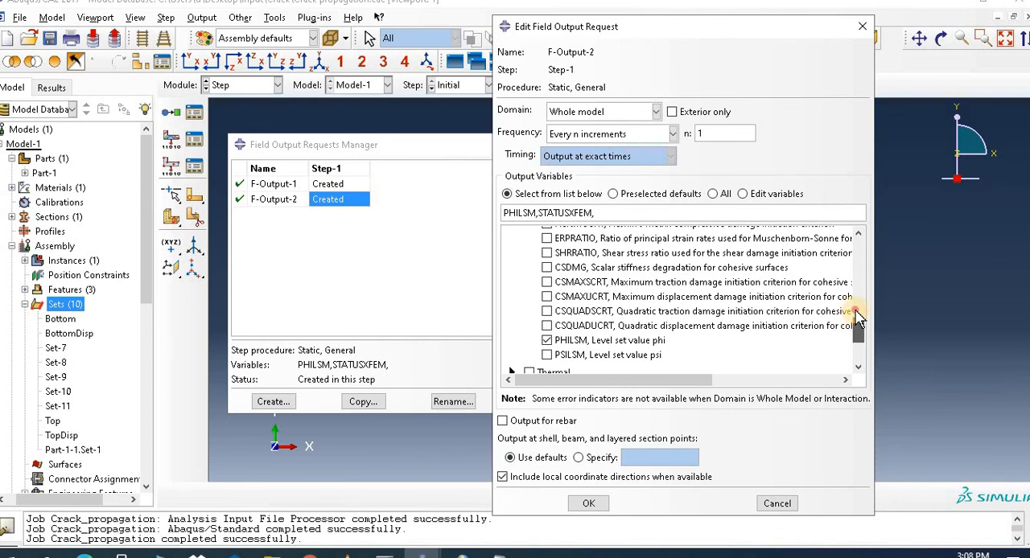
pyautogui.moveTo(858, 317); pyautogui.dragTo(860, 250)
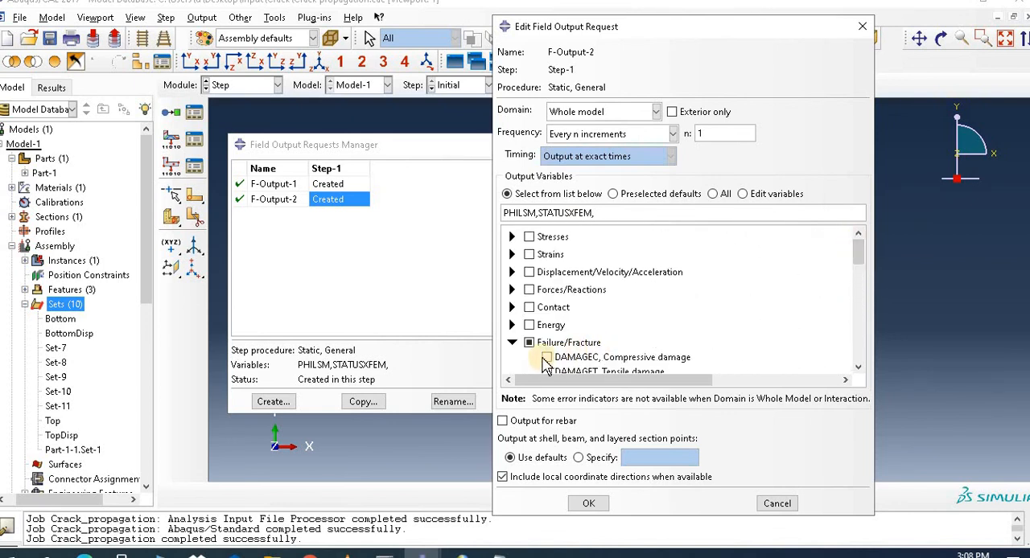
pyautogui.click(512, 343)
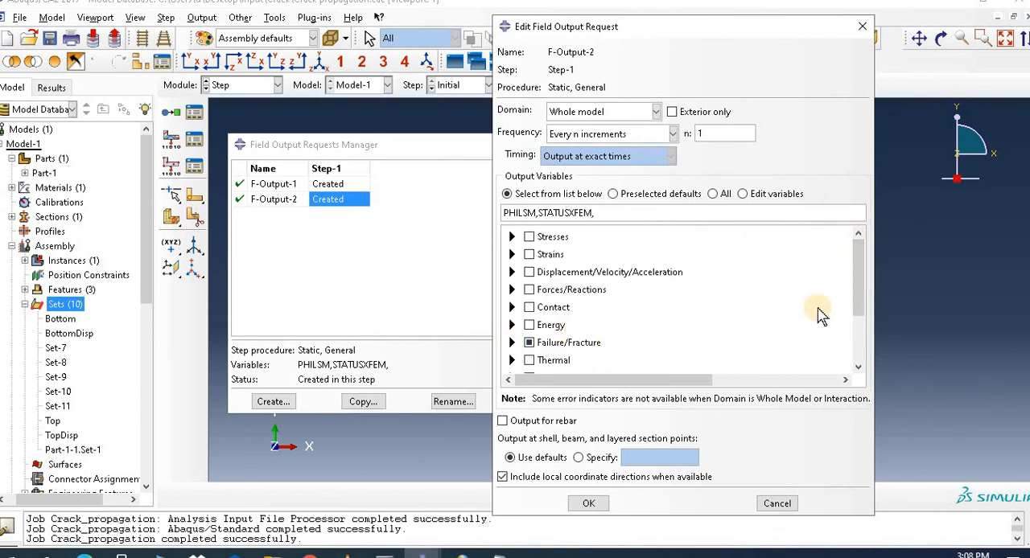
pyautogui.click(512, 237)
pyautogui.click(512, 239)
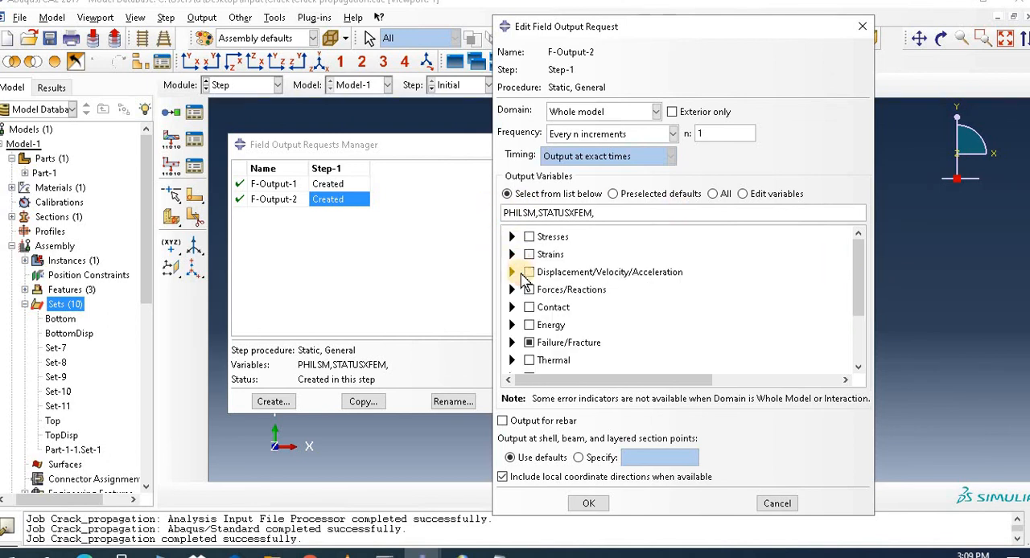
pyautogui.moveTo(863, 278); pyautogui.dragTo(864, 330)
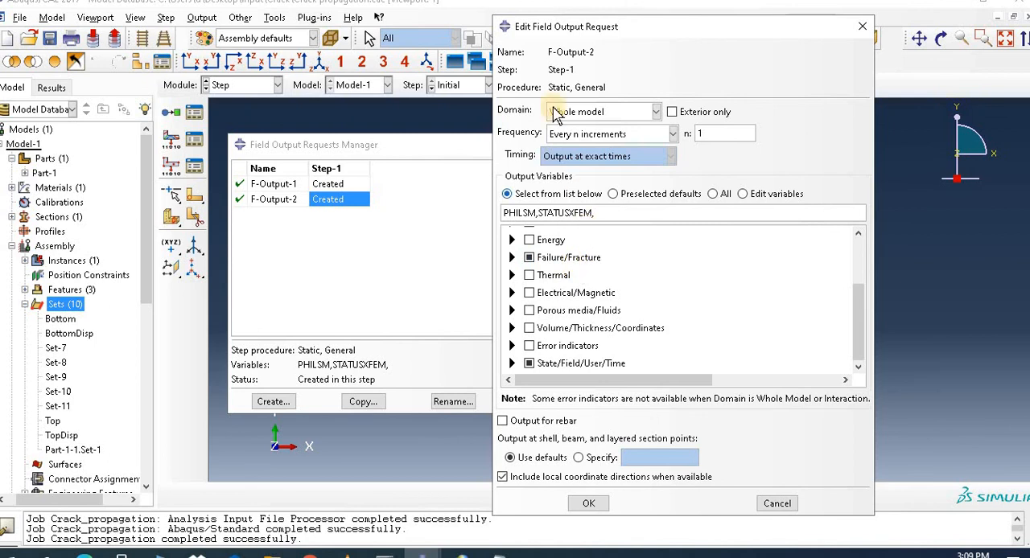
pyautogui.click(589, 504)
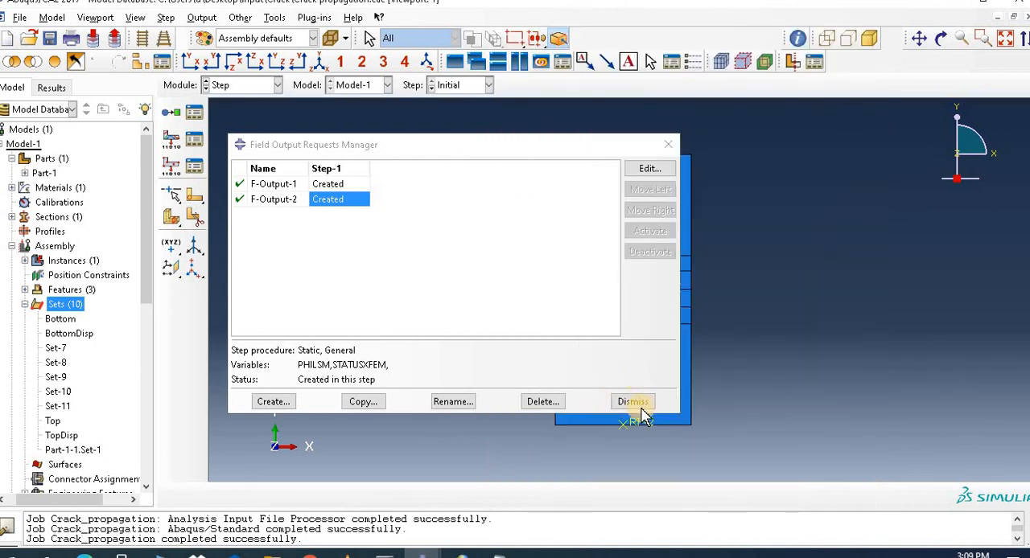
pyautogui.click(642, 414)
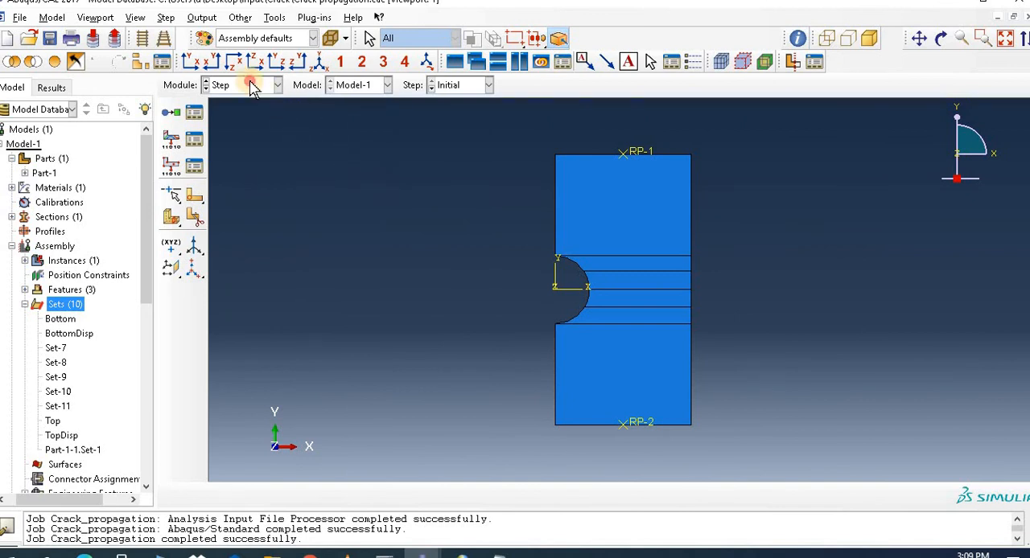
# Step: Reopen the Crack_propagation job results and replay the time-history animation with the view framed on the hole's ligament
pyautogui.click(251, 87)
pyautogui.click(275, 218)
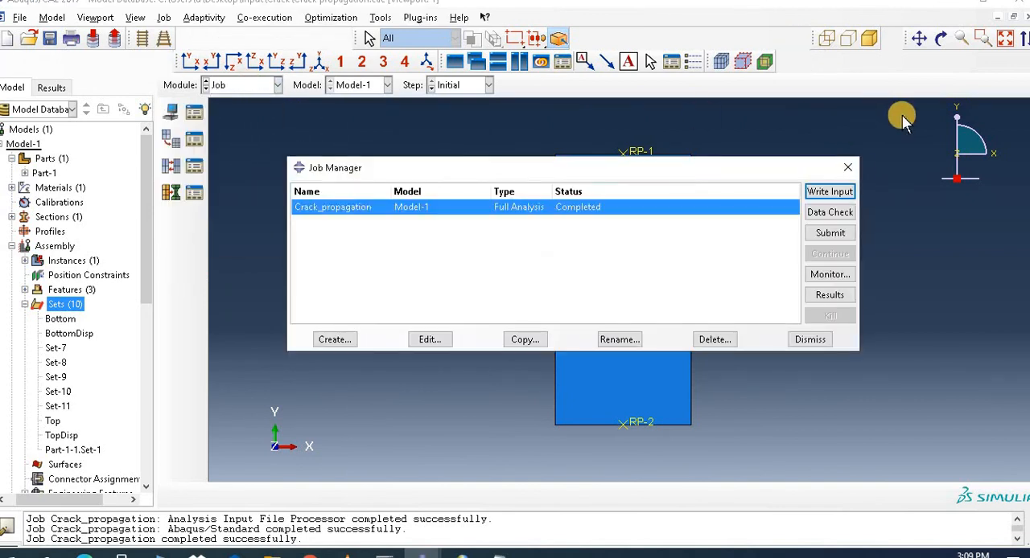
pyautogui.click(830, 296)
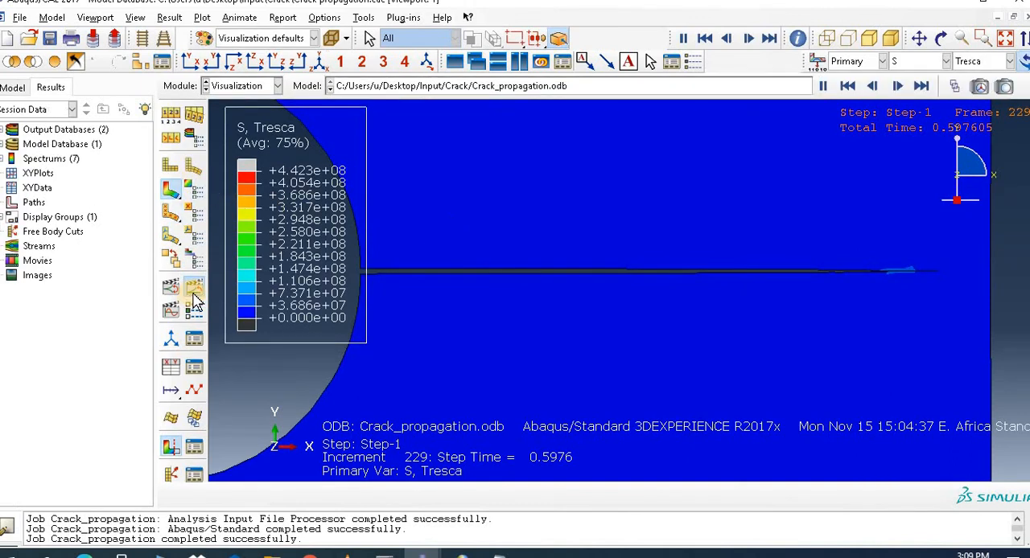
pyautogui.click(194, 291)
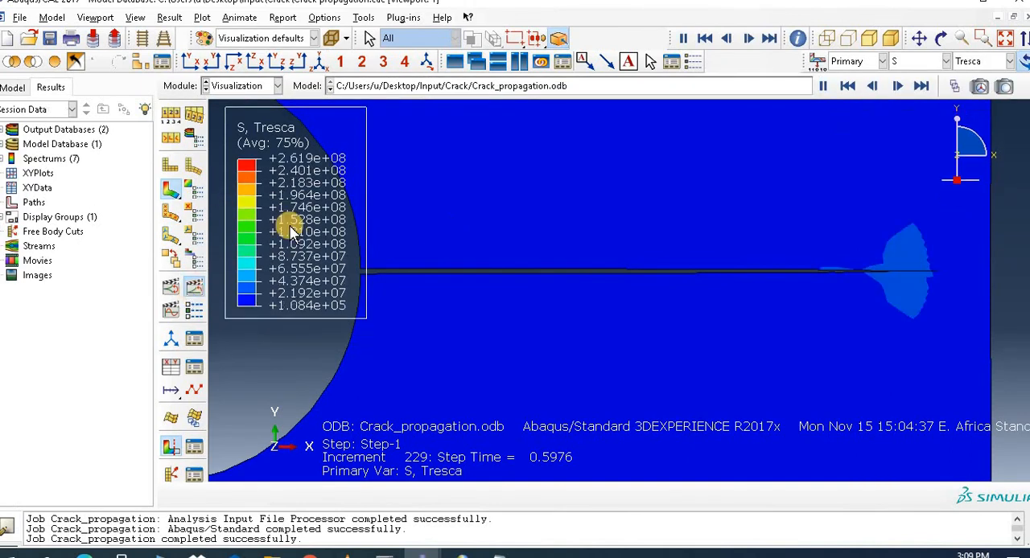
pyautogui.click(194, 291)
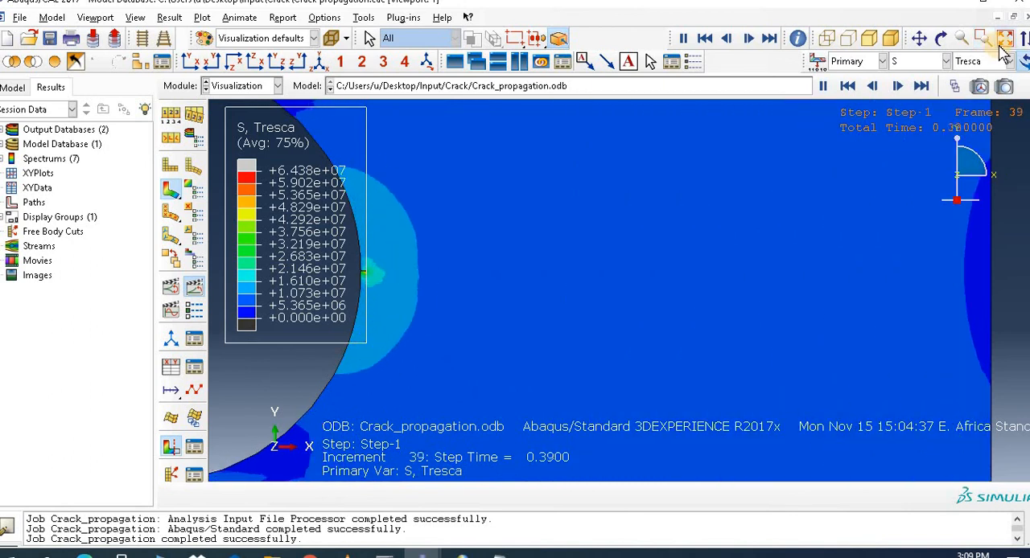
pyautogui.click(1003, 40)
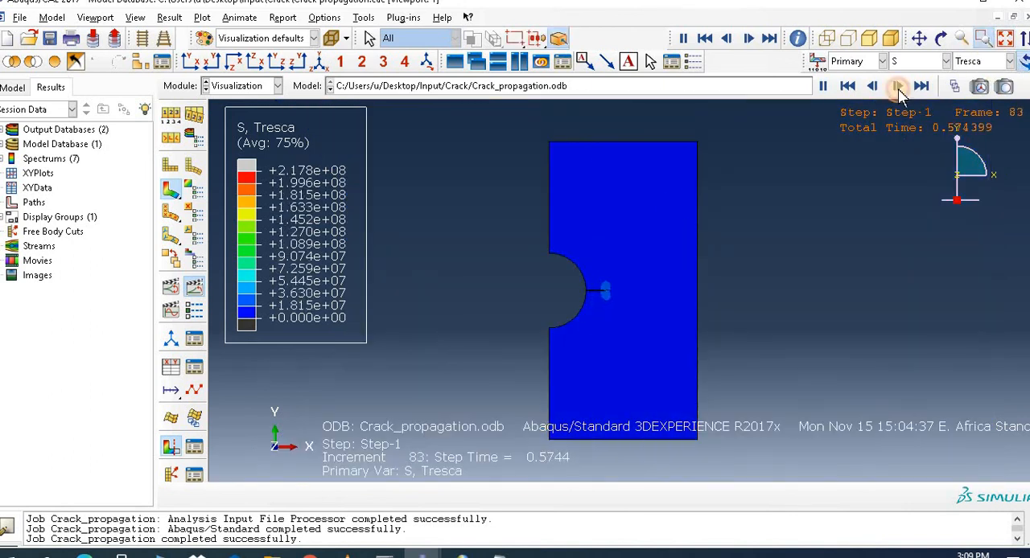
pyautogui.moveTo(546, 251); pyautogui.dragTo(709, 352)
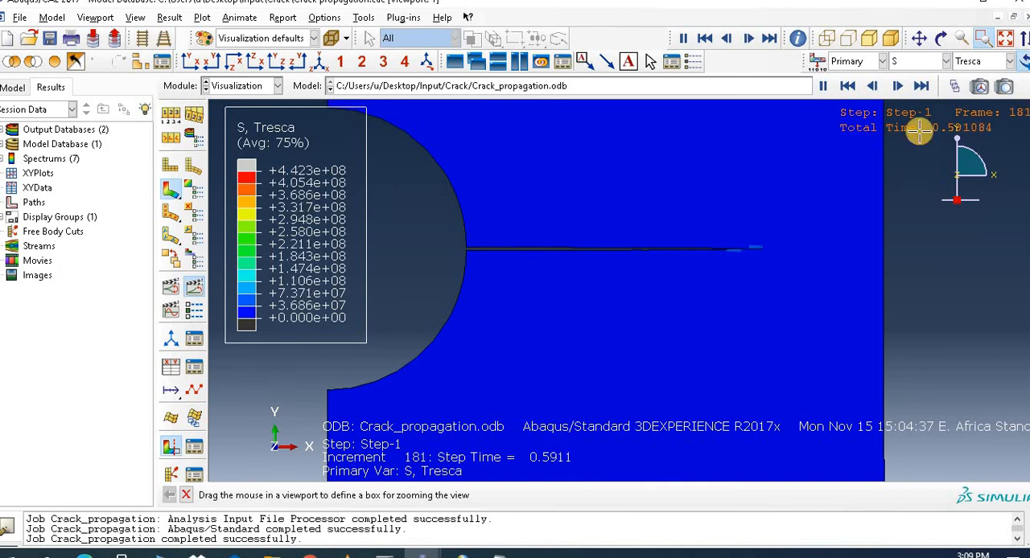
# Step: Examine the animated crack growth with the PHILSM field output and reaction force RF magnitude, ending on PHILSM
pyautogui.click(925, 62)
pyautogui.click(913, 91)
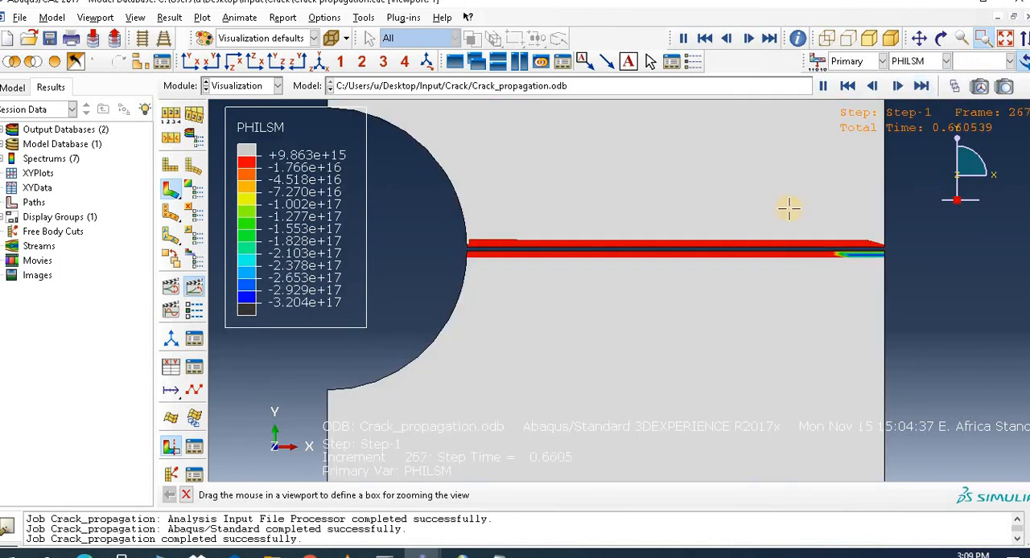
pyautogui.click(920, 63)
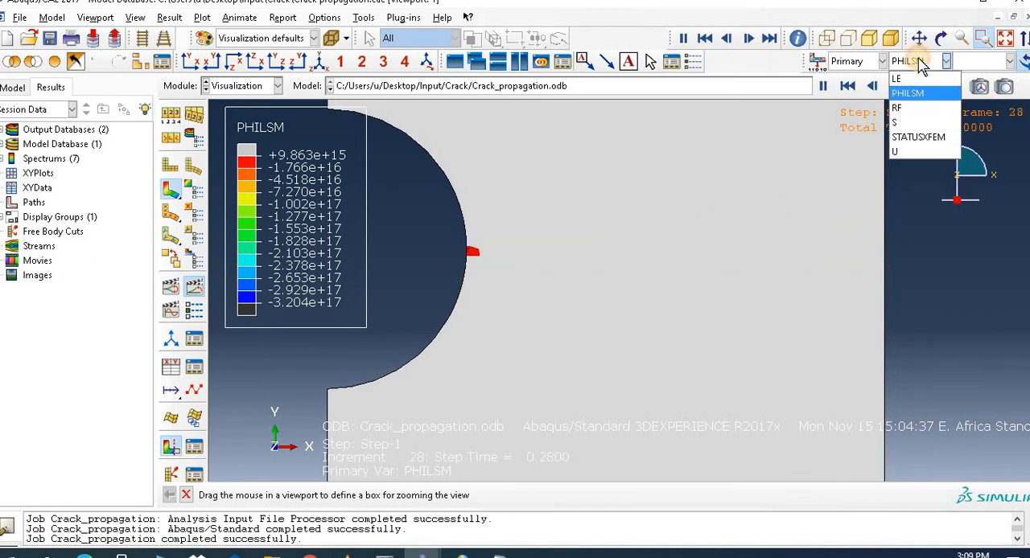
pyautogui.click(908, 107)
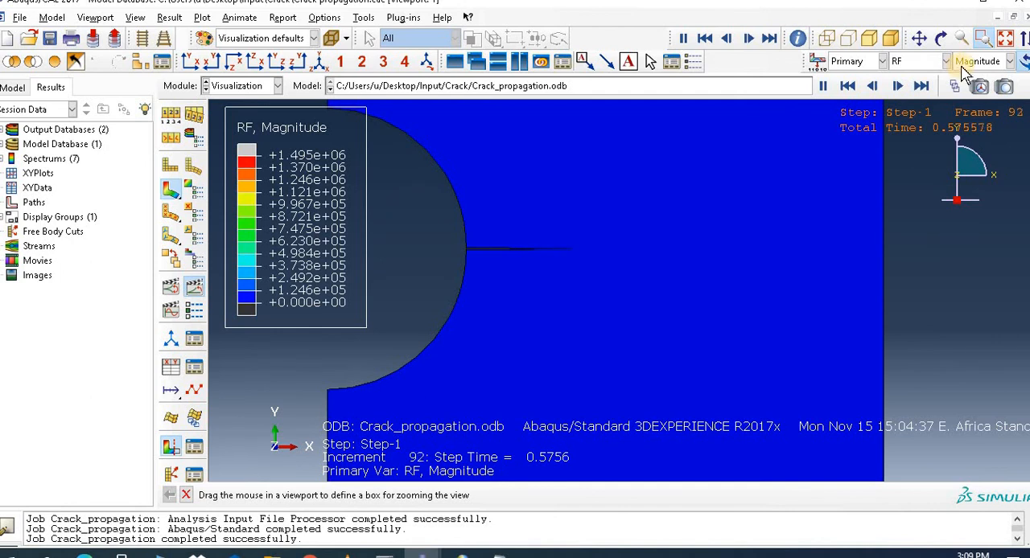
pyautogui.click(935, 65)
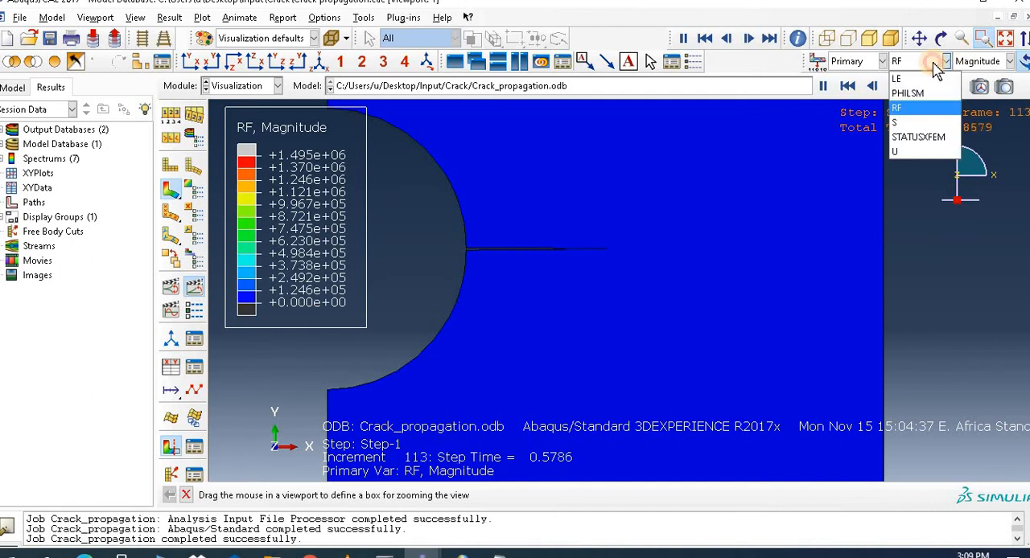
pyautogui.click(902, 94)
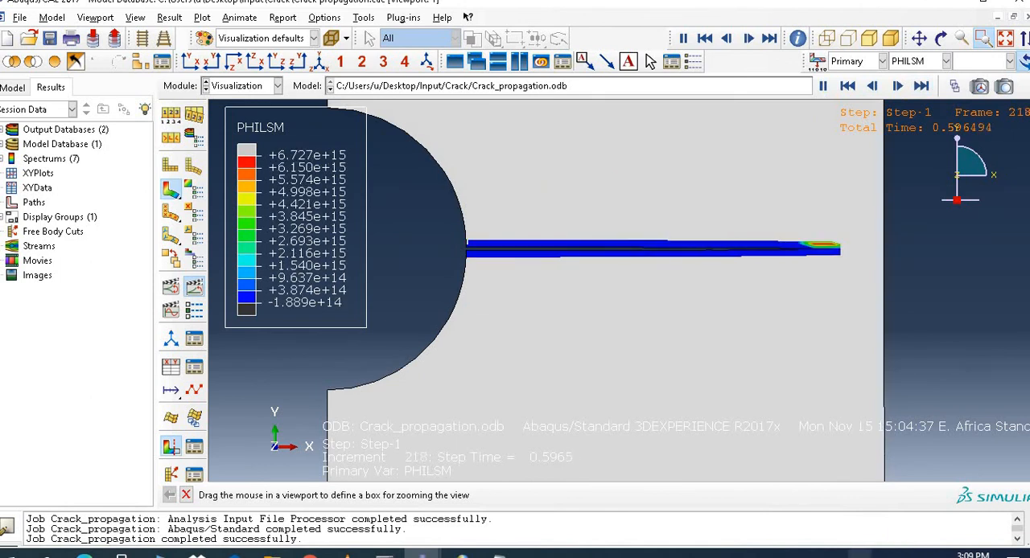
pyautogui.click(835, 554)
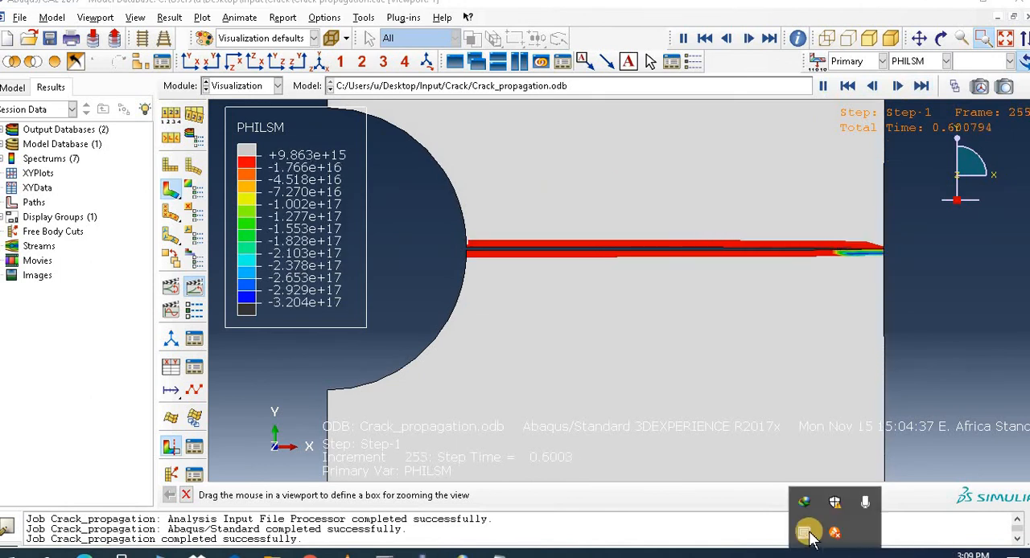
pyautogui.click(909, 299)
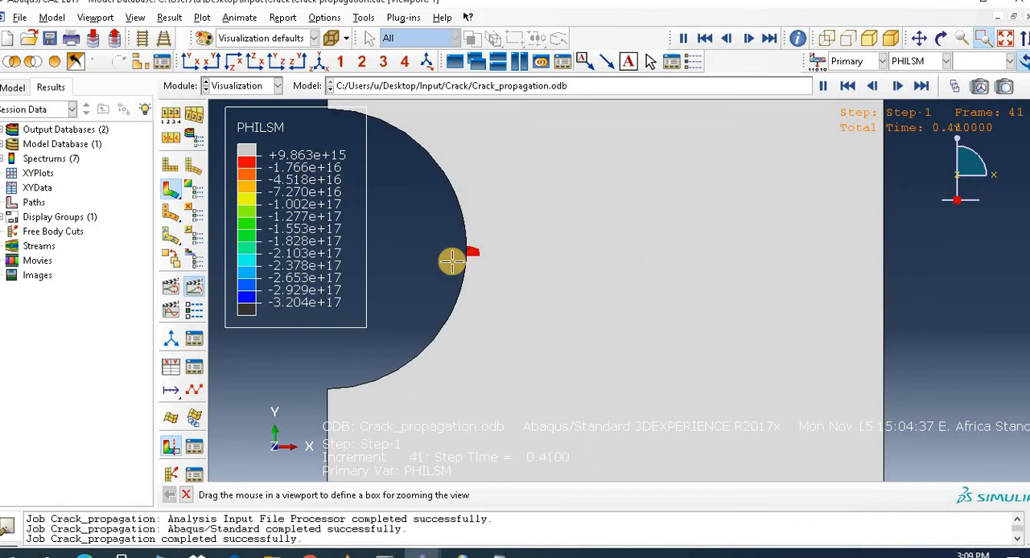